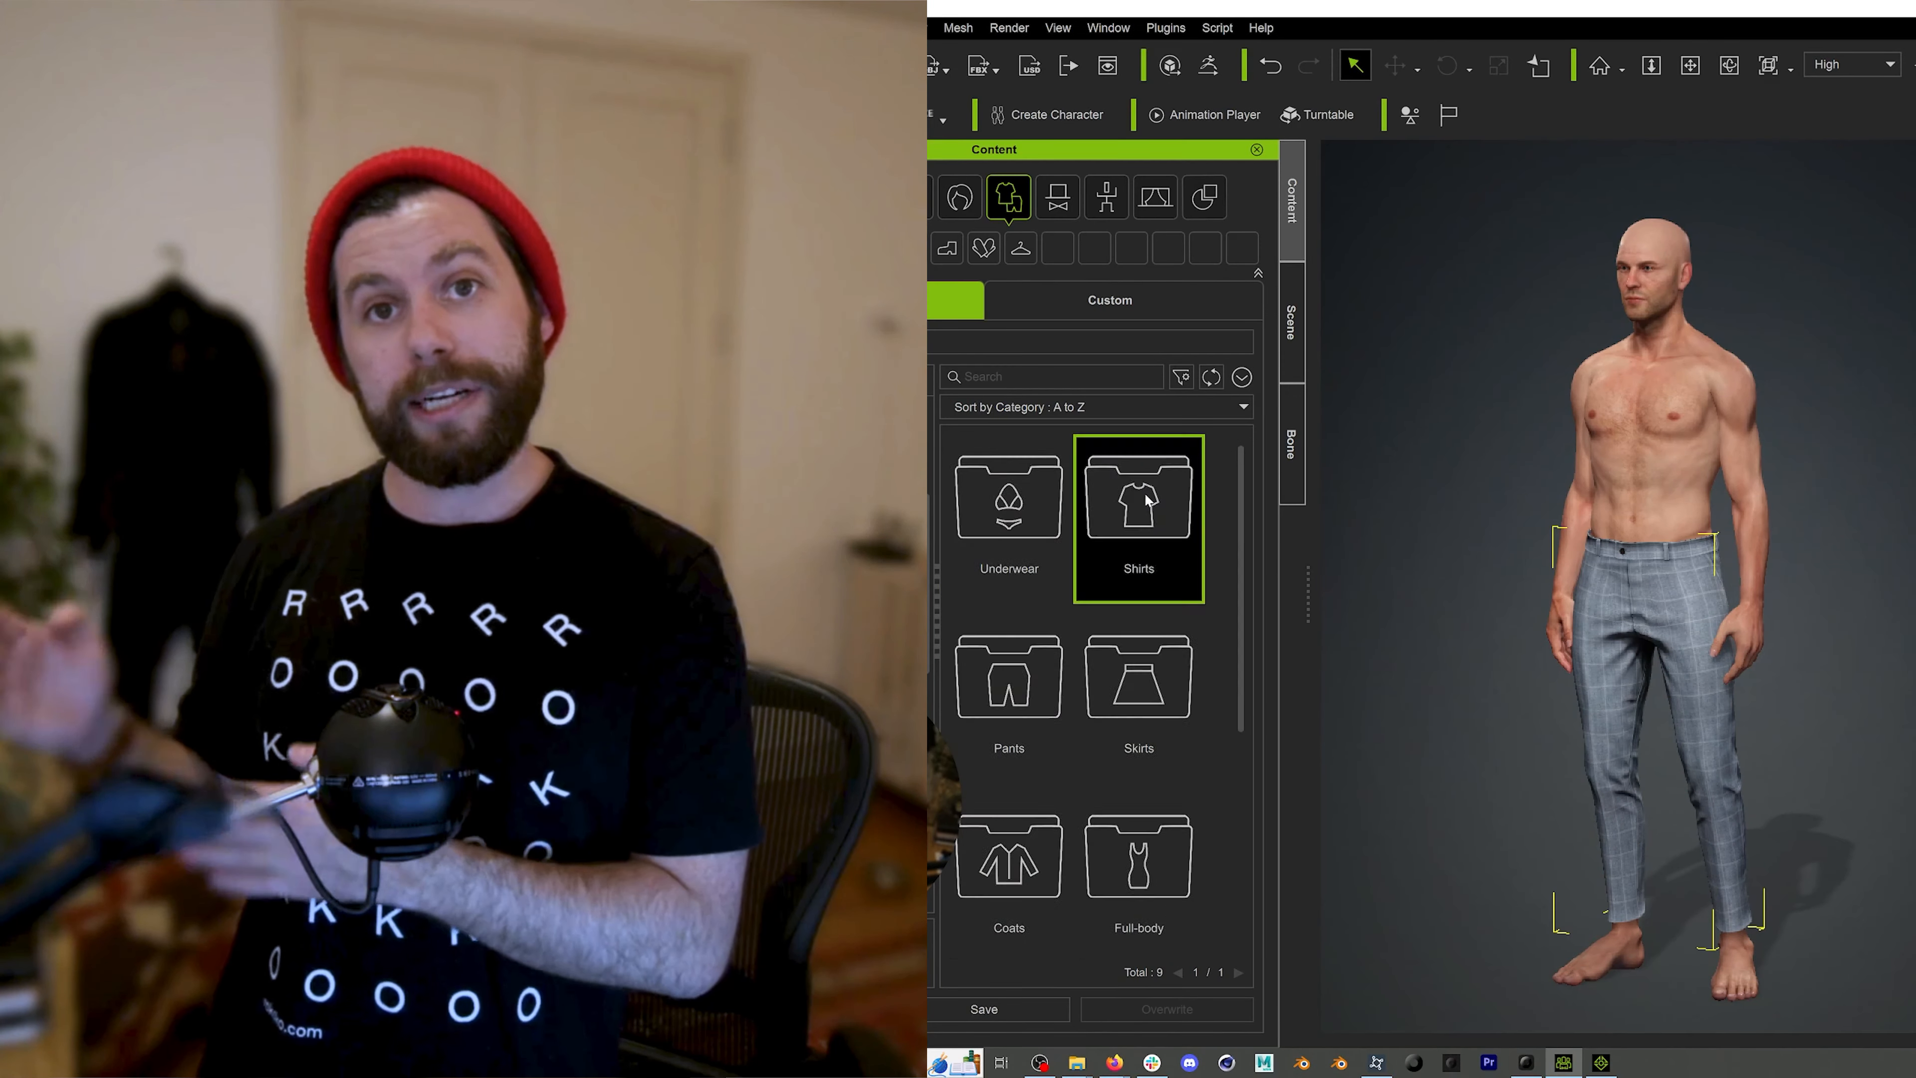
double_click(1146, 500)
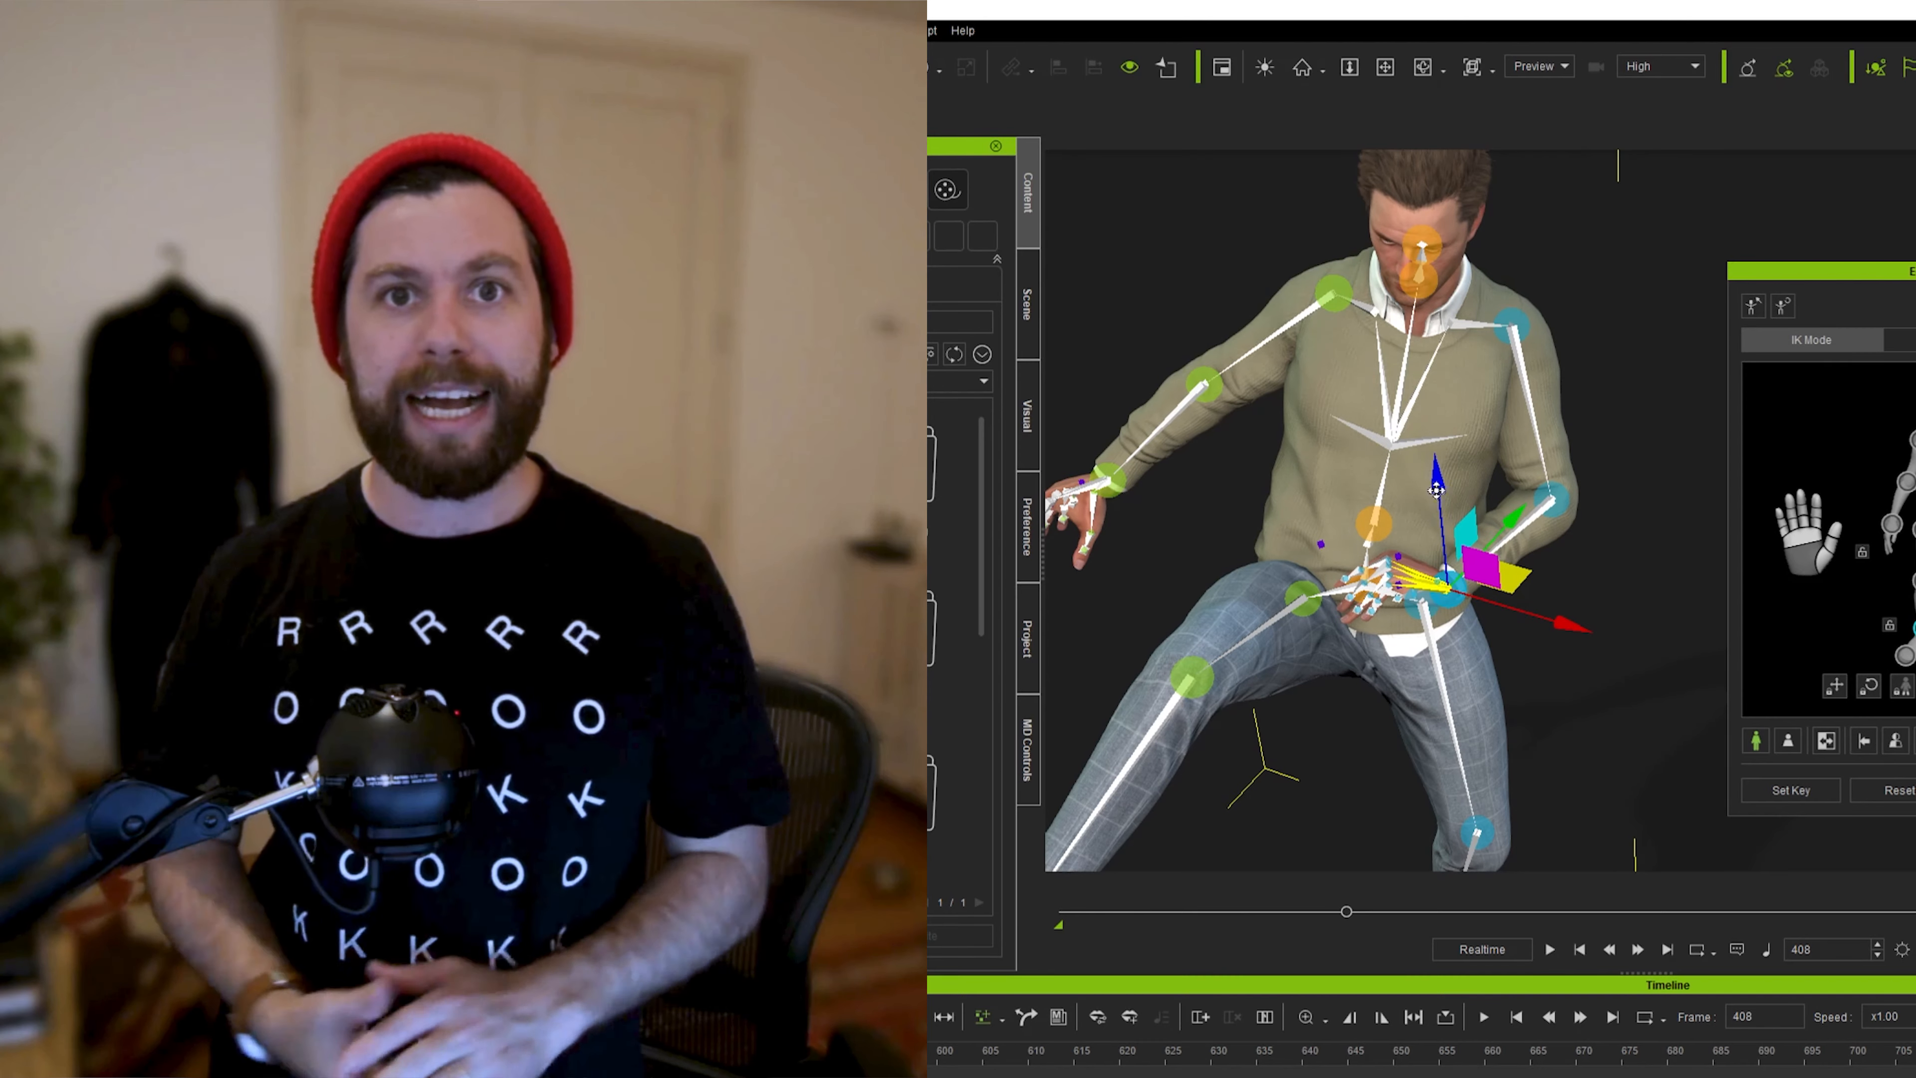
left_click_drag(1436, 476, 1437, 469)
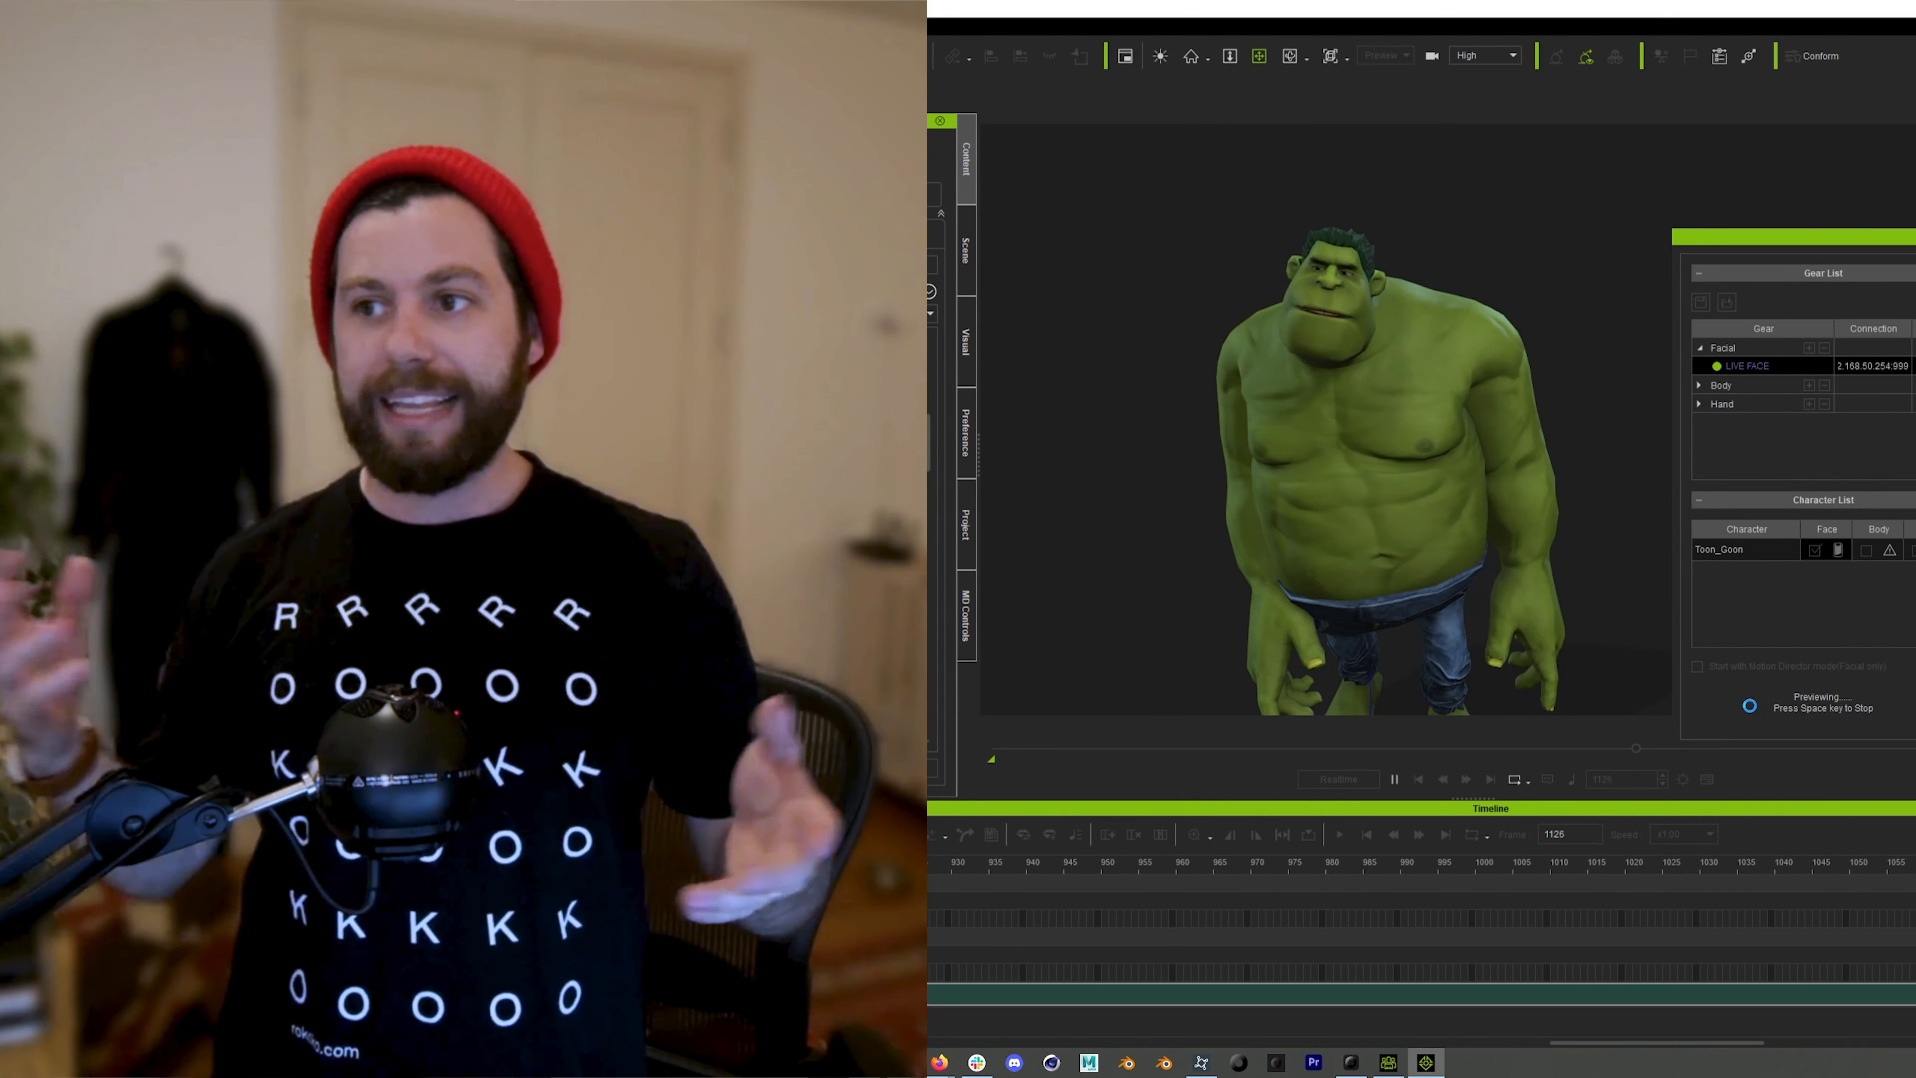
key("space")
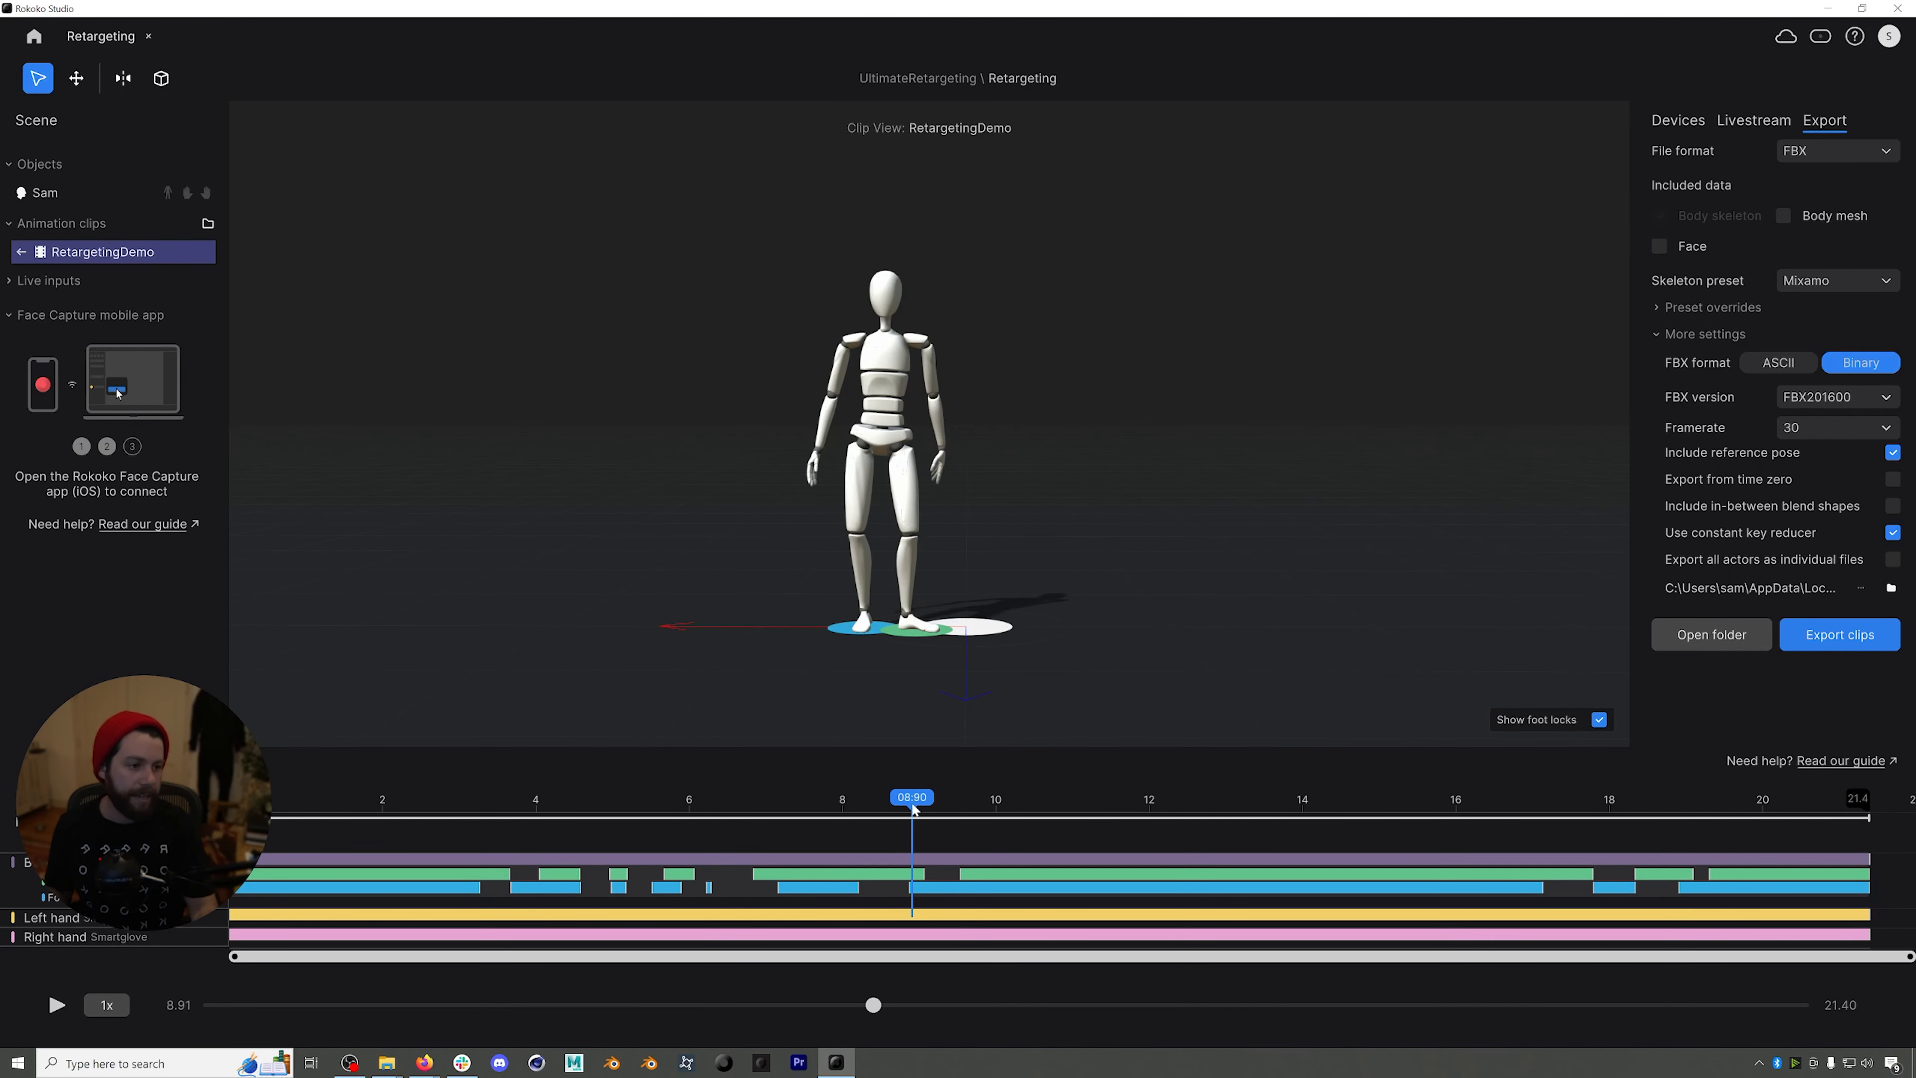
- Scrub through the RetargetingDemo clip in Rokoko Studio to preview the captured motion, including the jump
left_click_drag(911, 802, 646, 801)
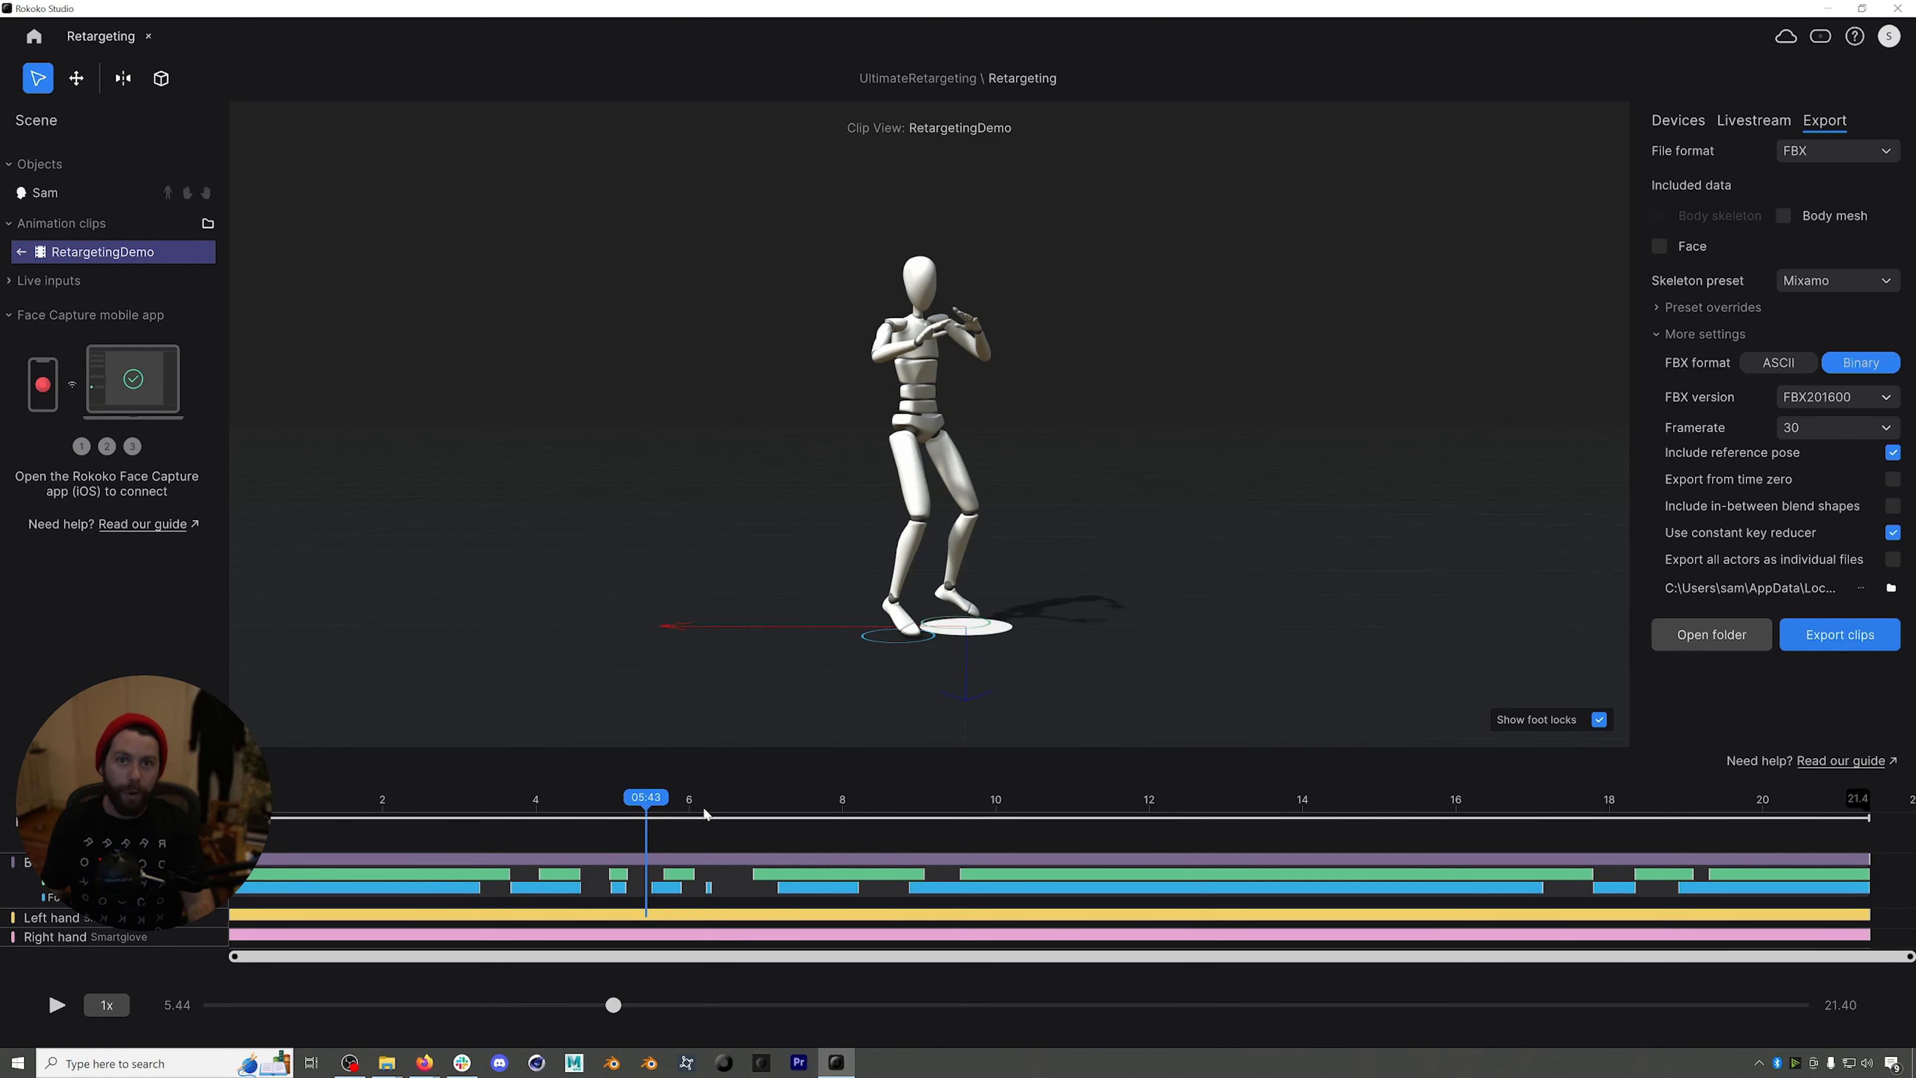
left_click_drag(676, 800, 729, 801)
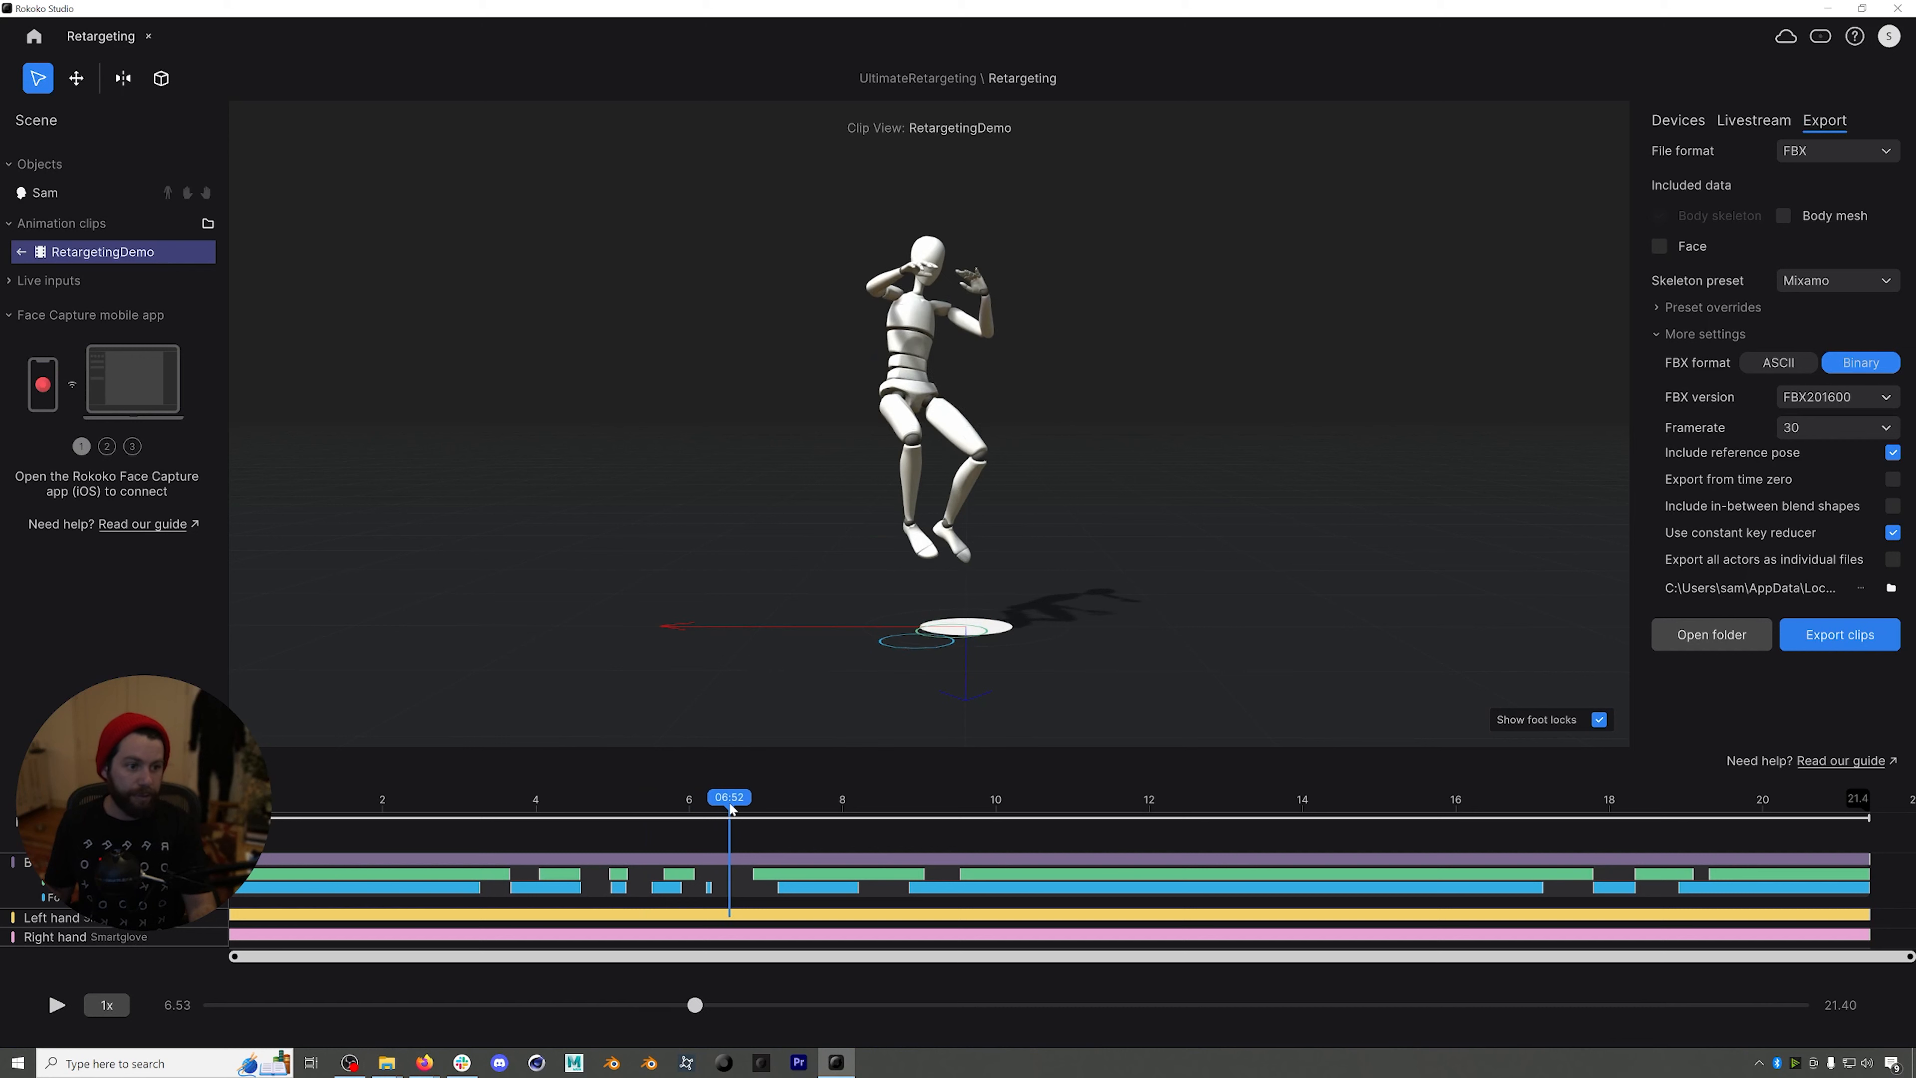
- Take the RetargetingDemo clip off the export list and put it back on
right_click(77, 259)
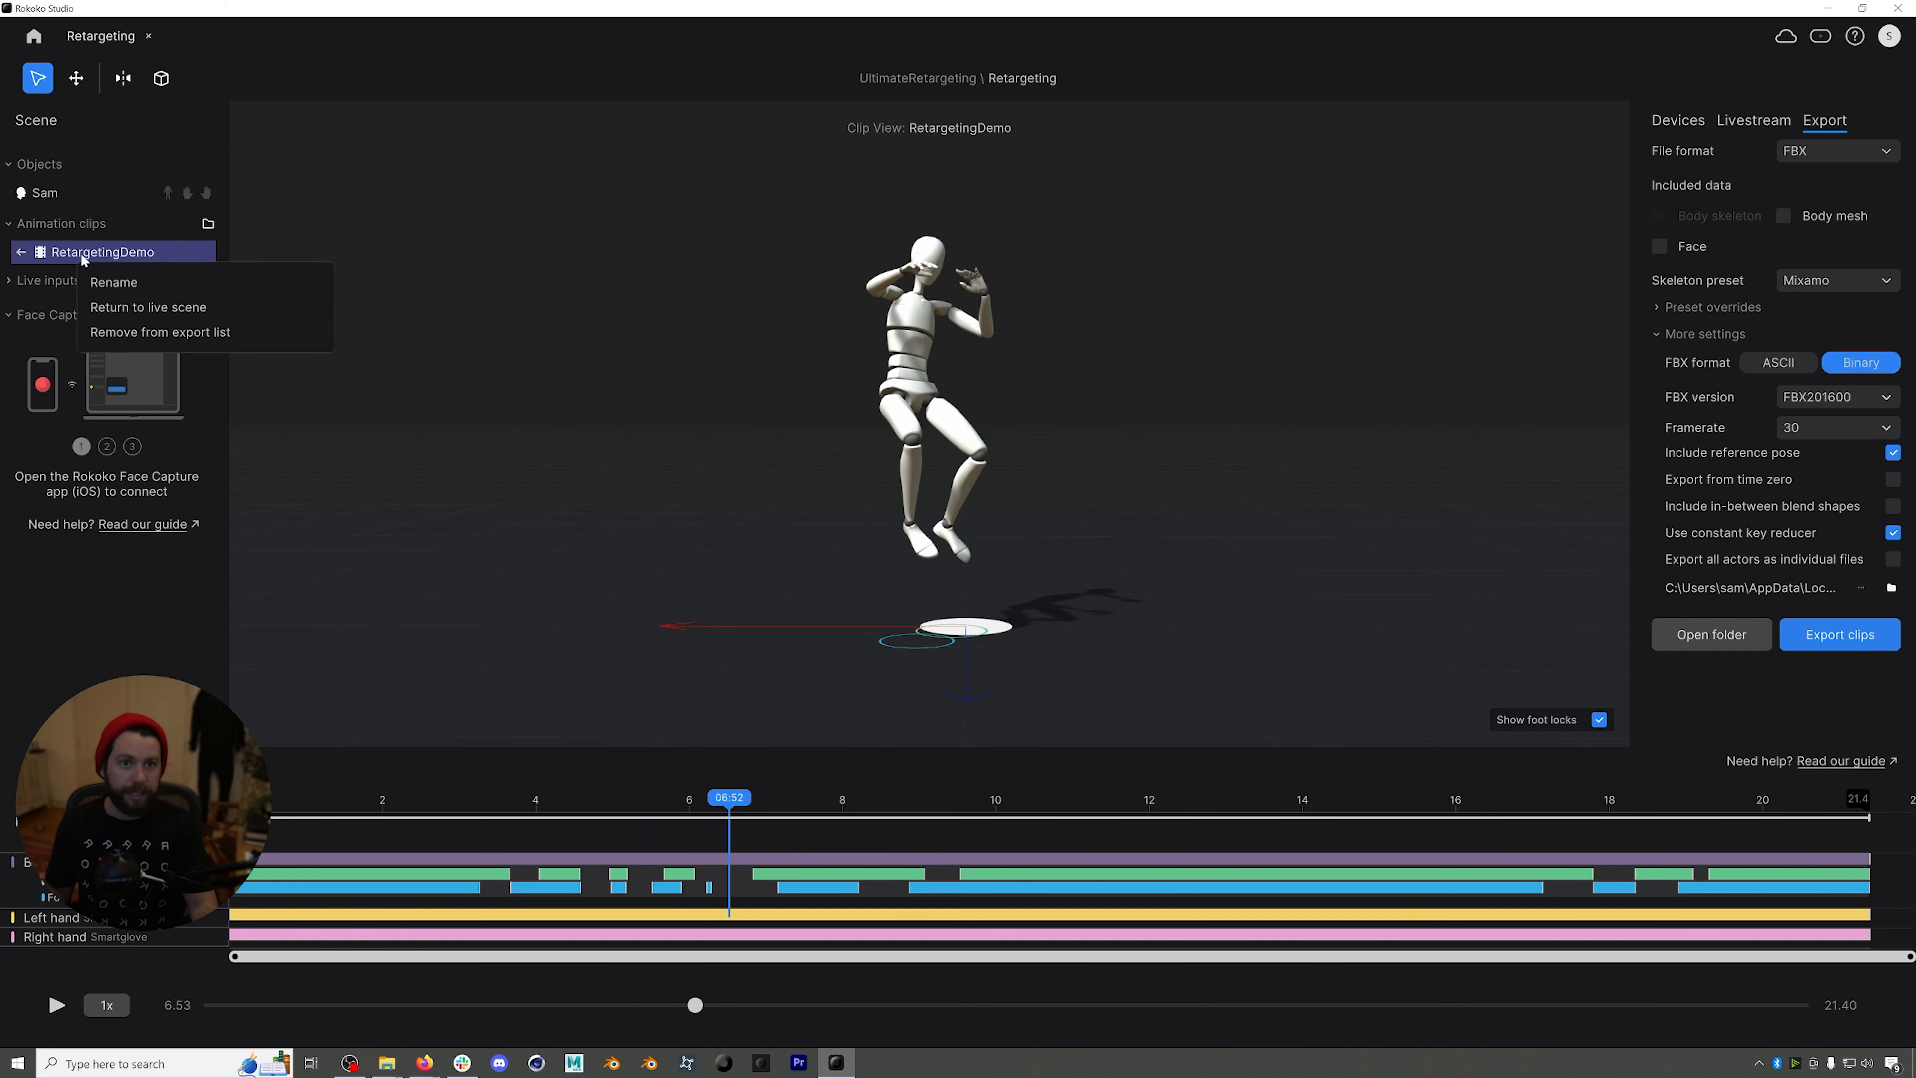
left_click(121, 332)
right_click(106, 248)
left_click(161, 320)
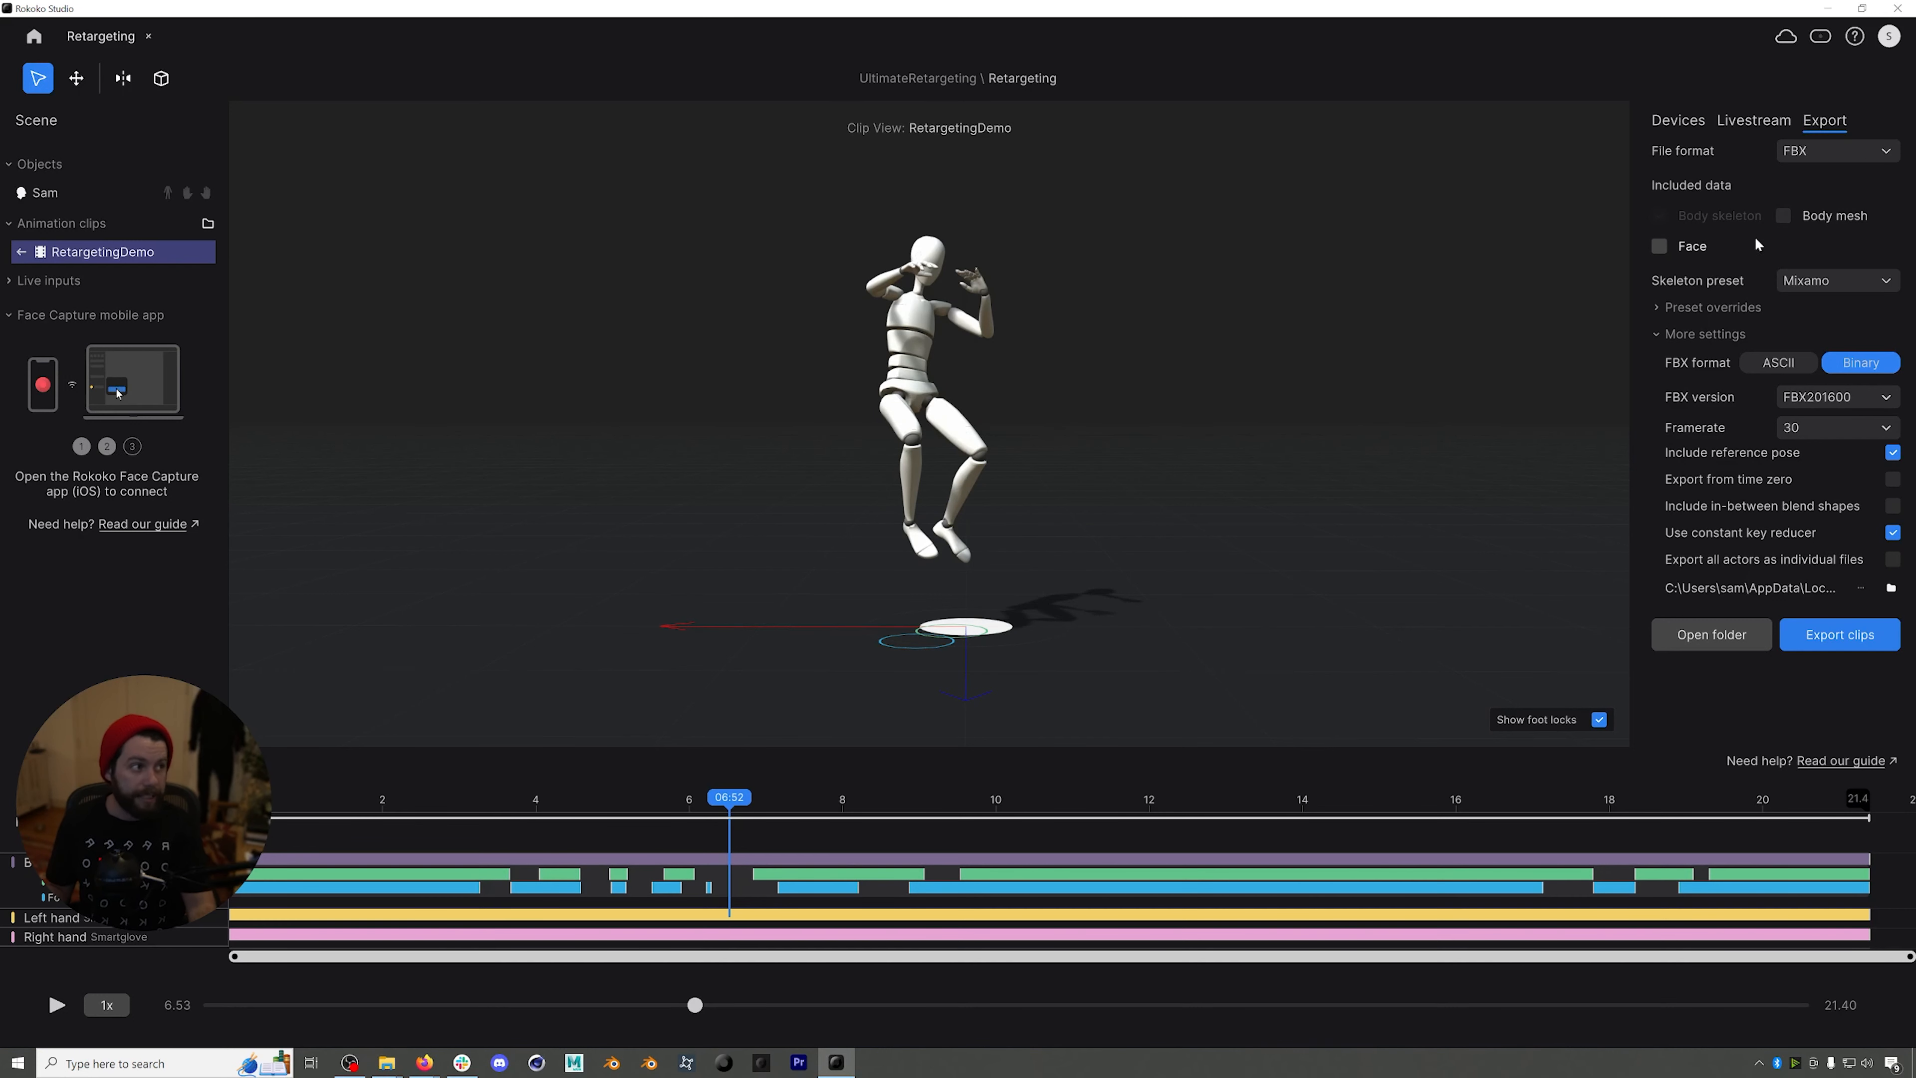
- Export the RetargetingDemo clip as binary FBX with the Mixamo skeleton preset at 30 frames per second
left_click(1701, 333)
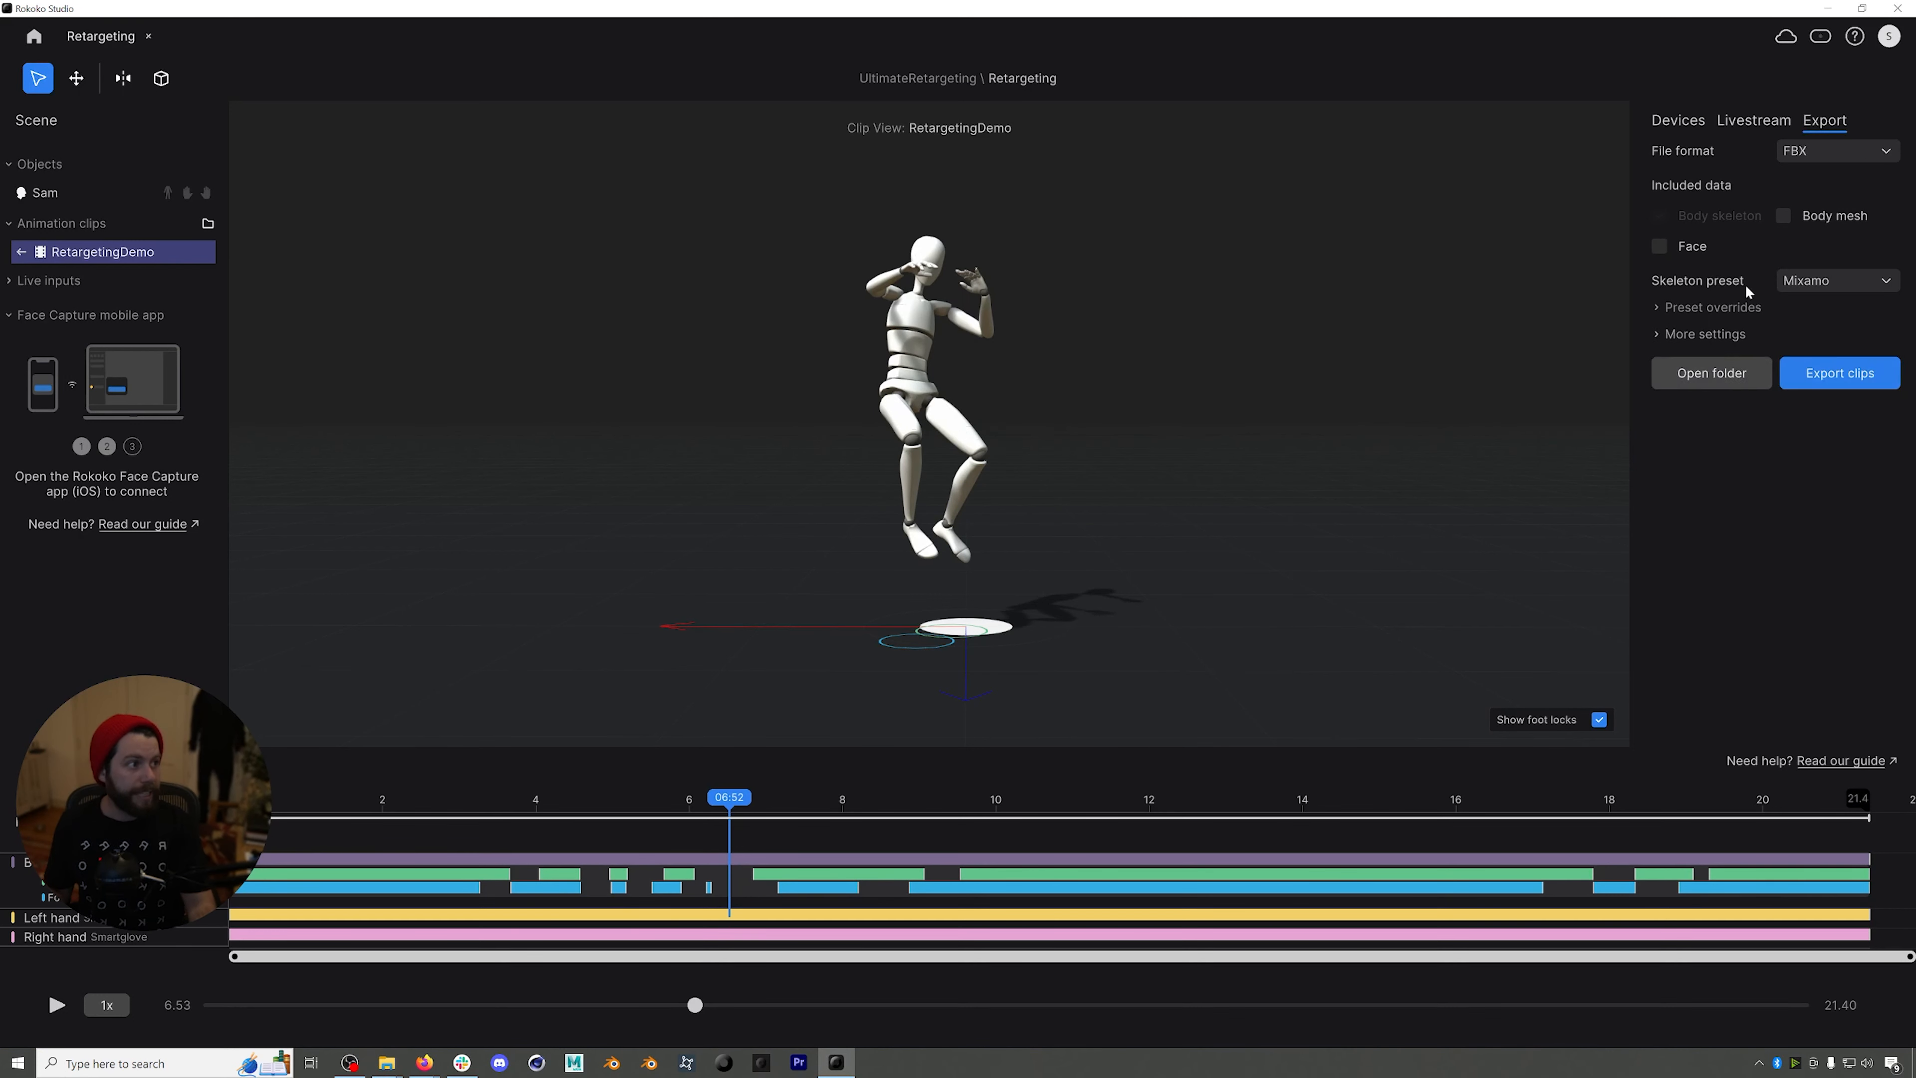
left_click(1872, 279)
left_click(1846, 287)
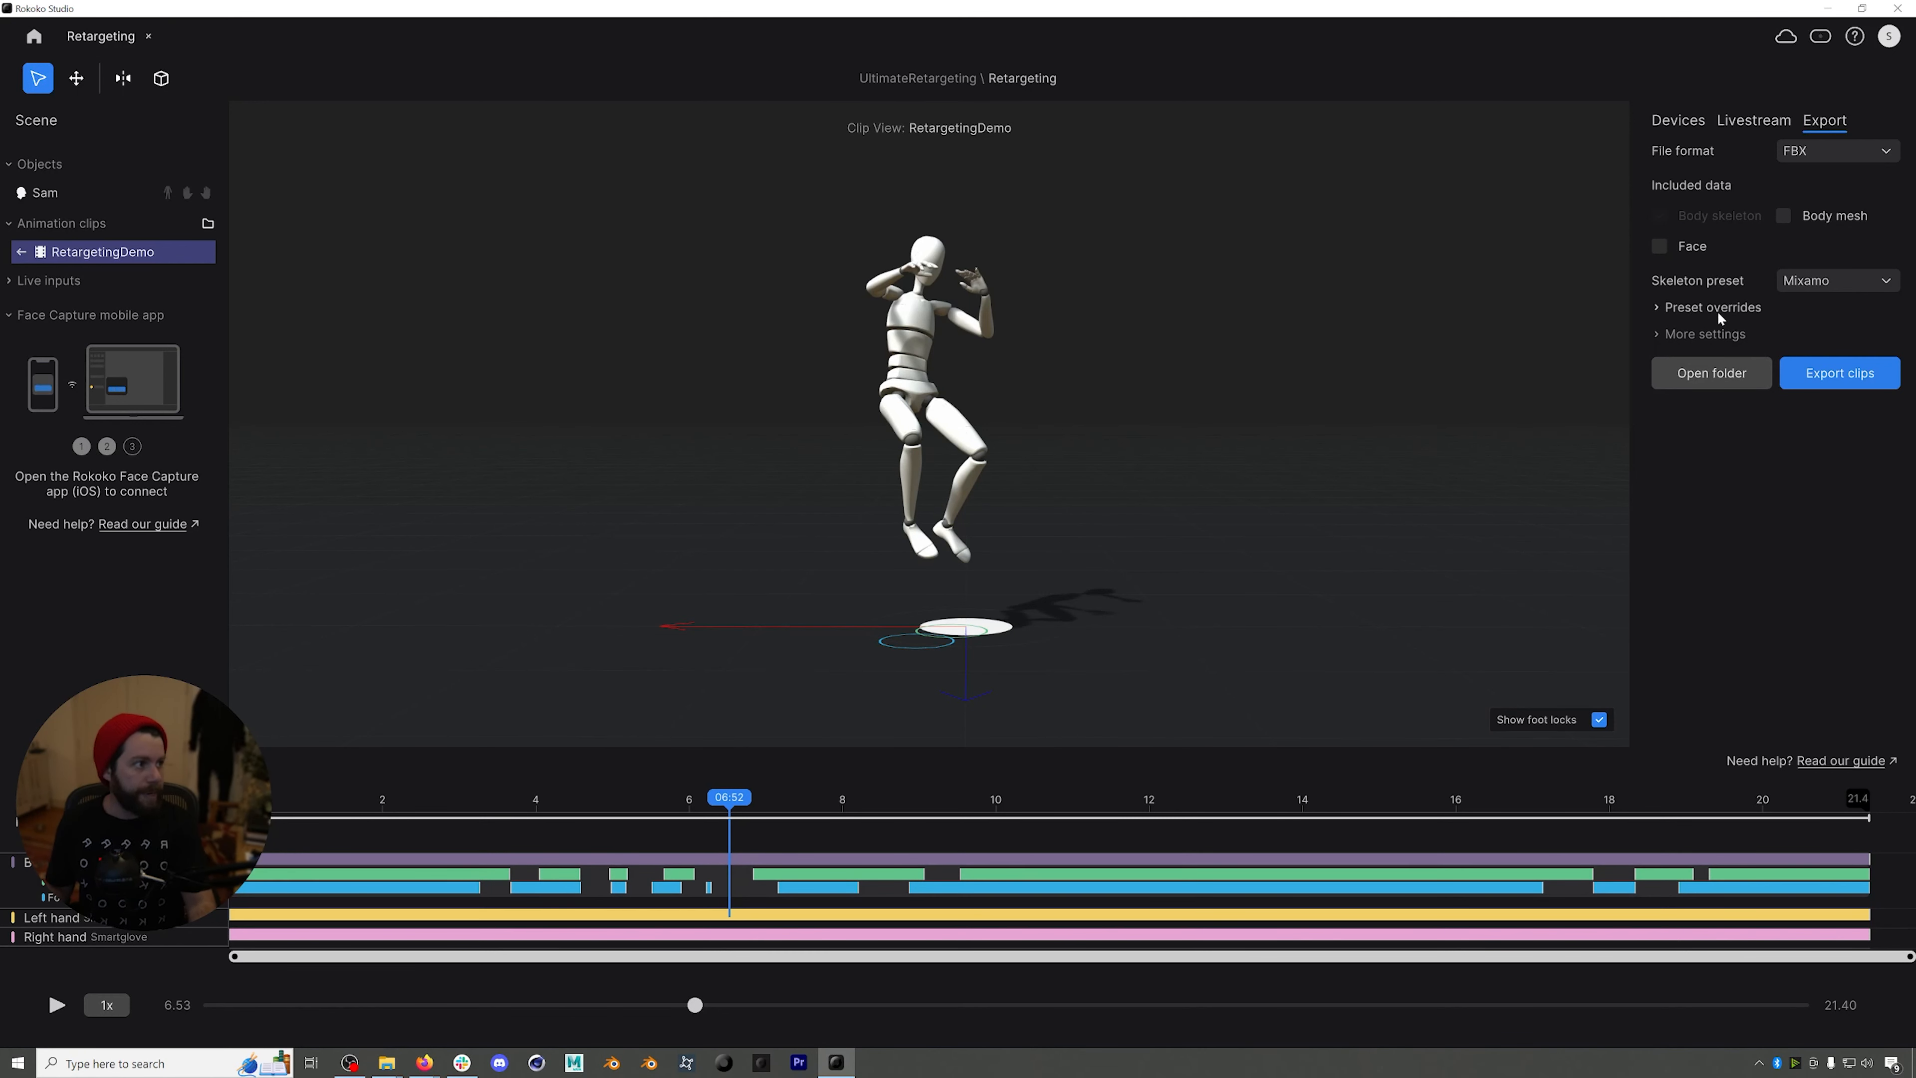
left_click(1691, 335)
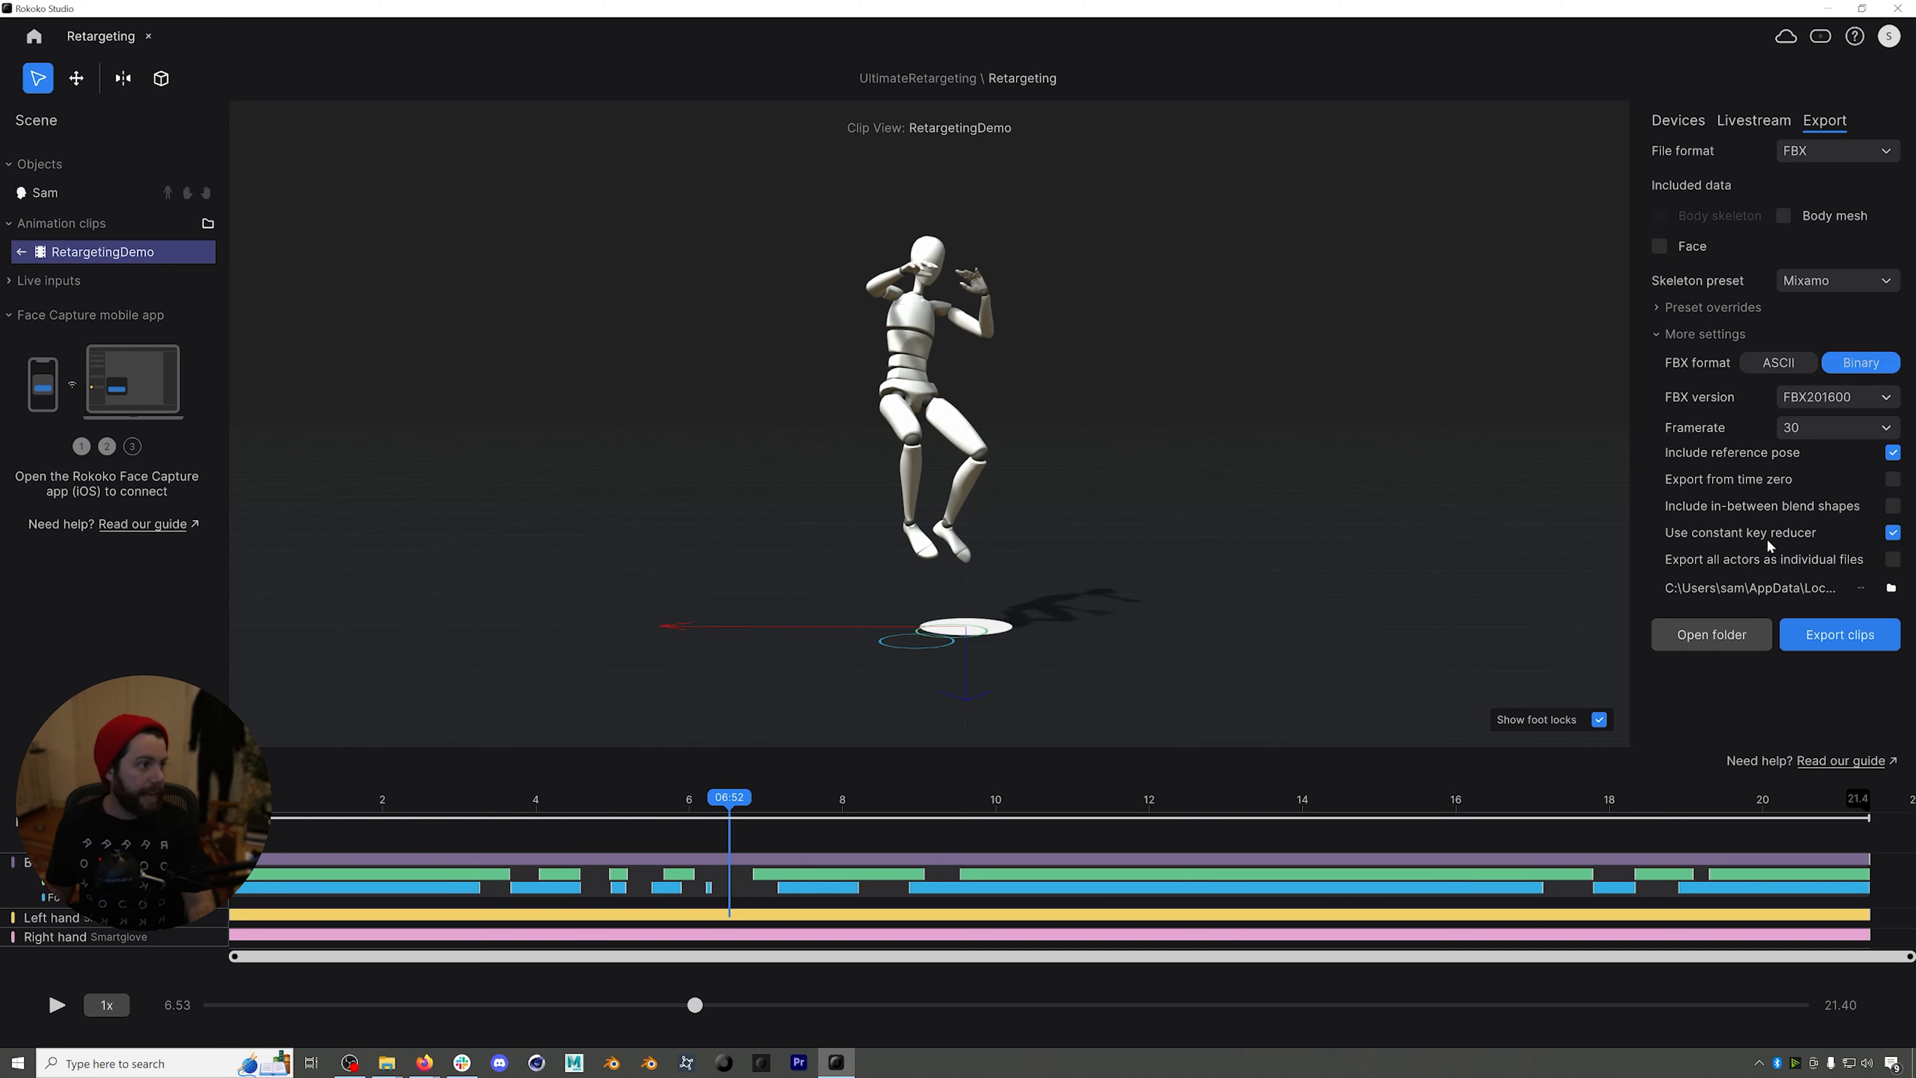
left_click(1844, 637)
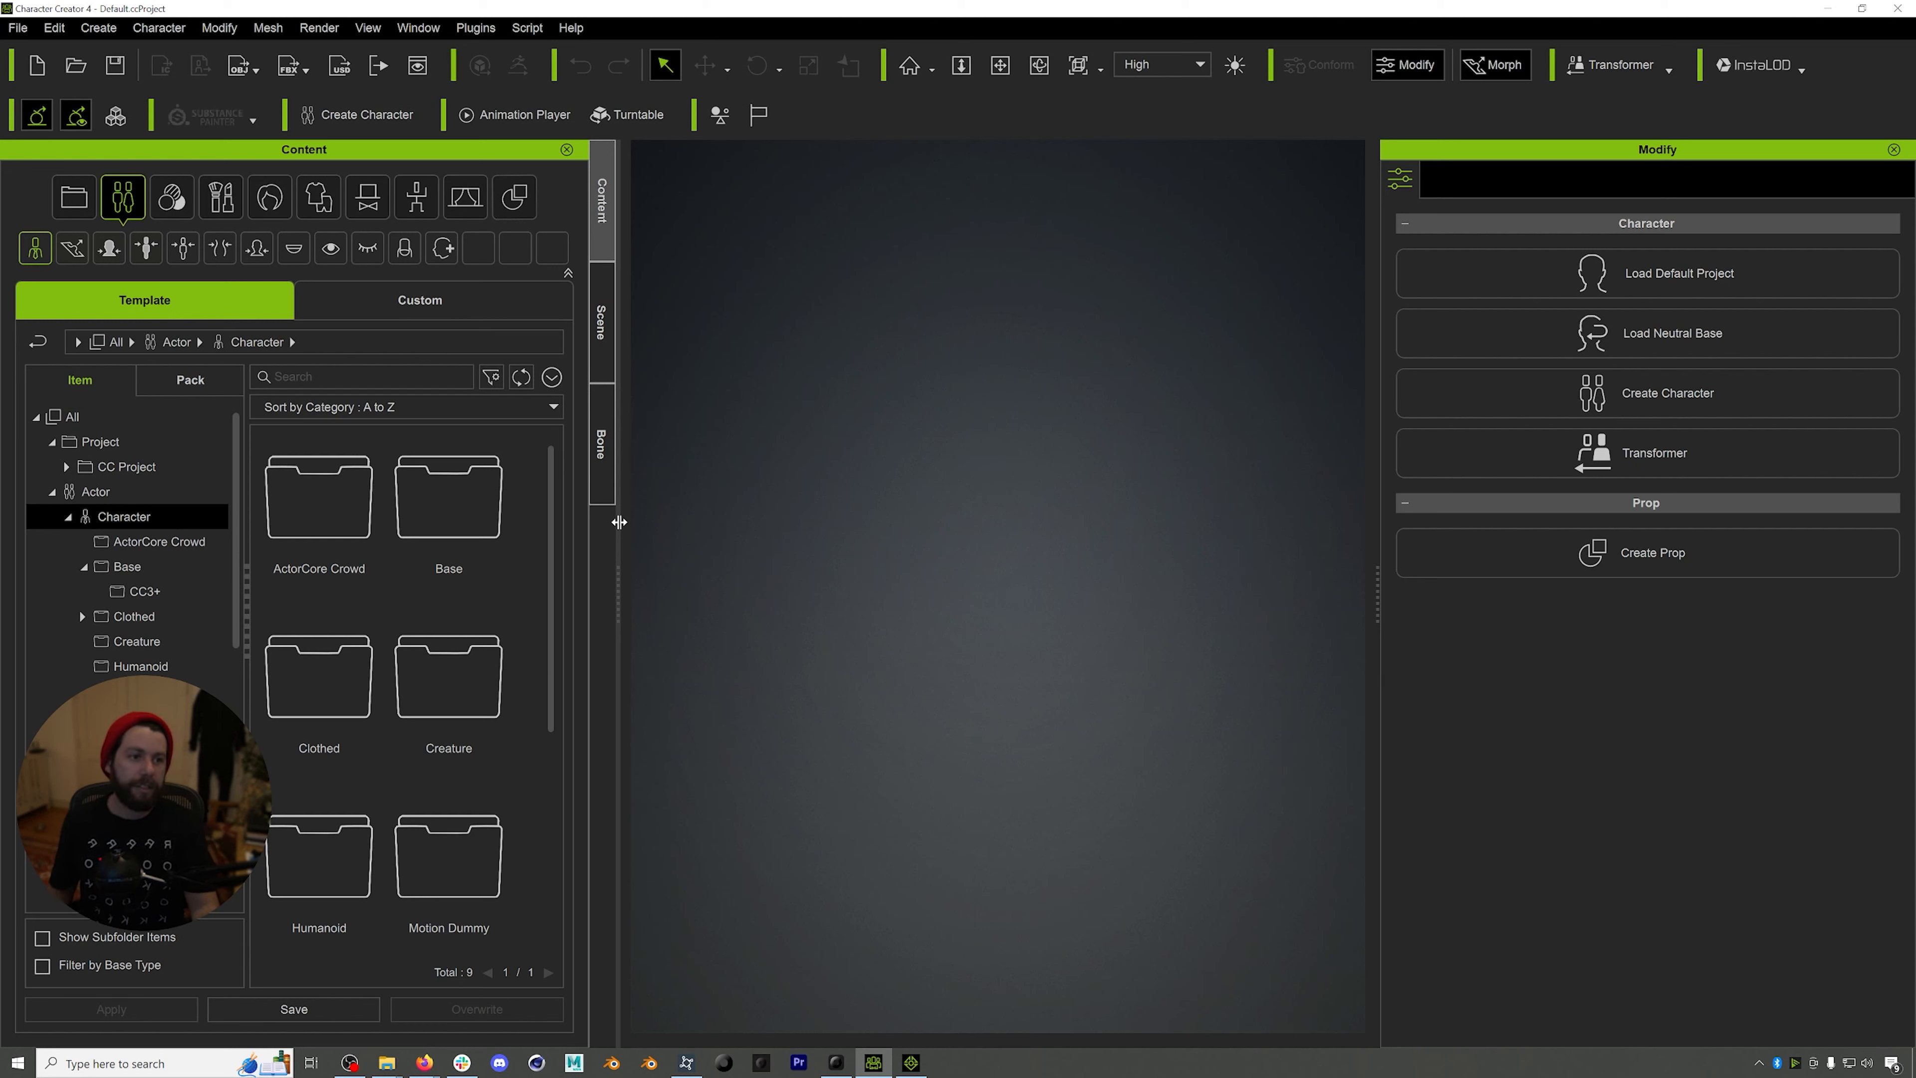
- In Character Creator, load the CC3_Kevin base character from the CC3+ base collection
double_click(453, 515)
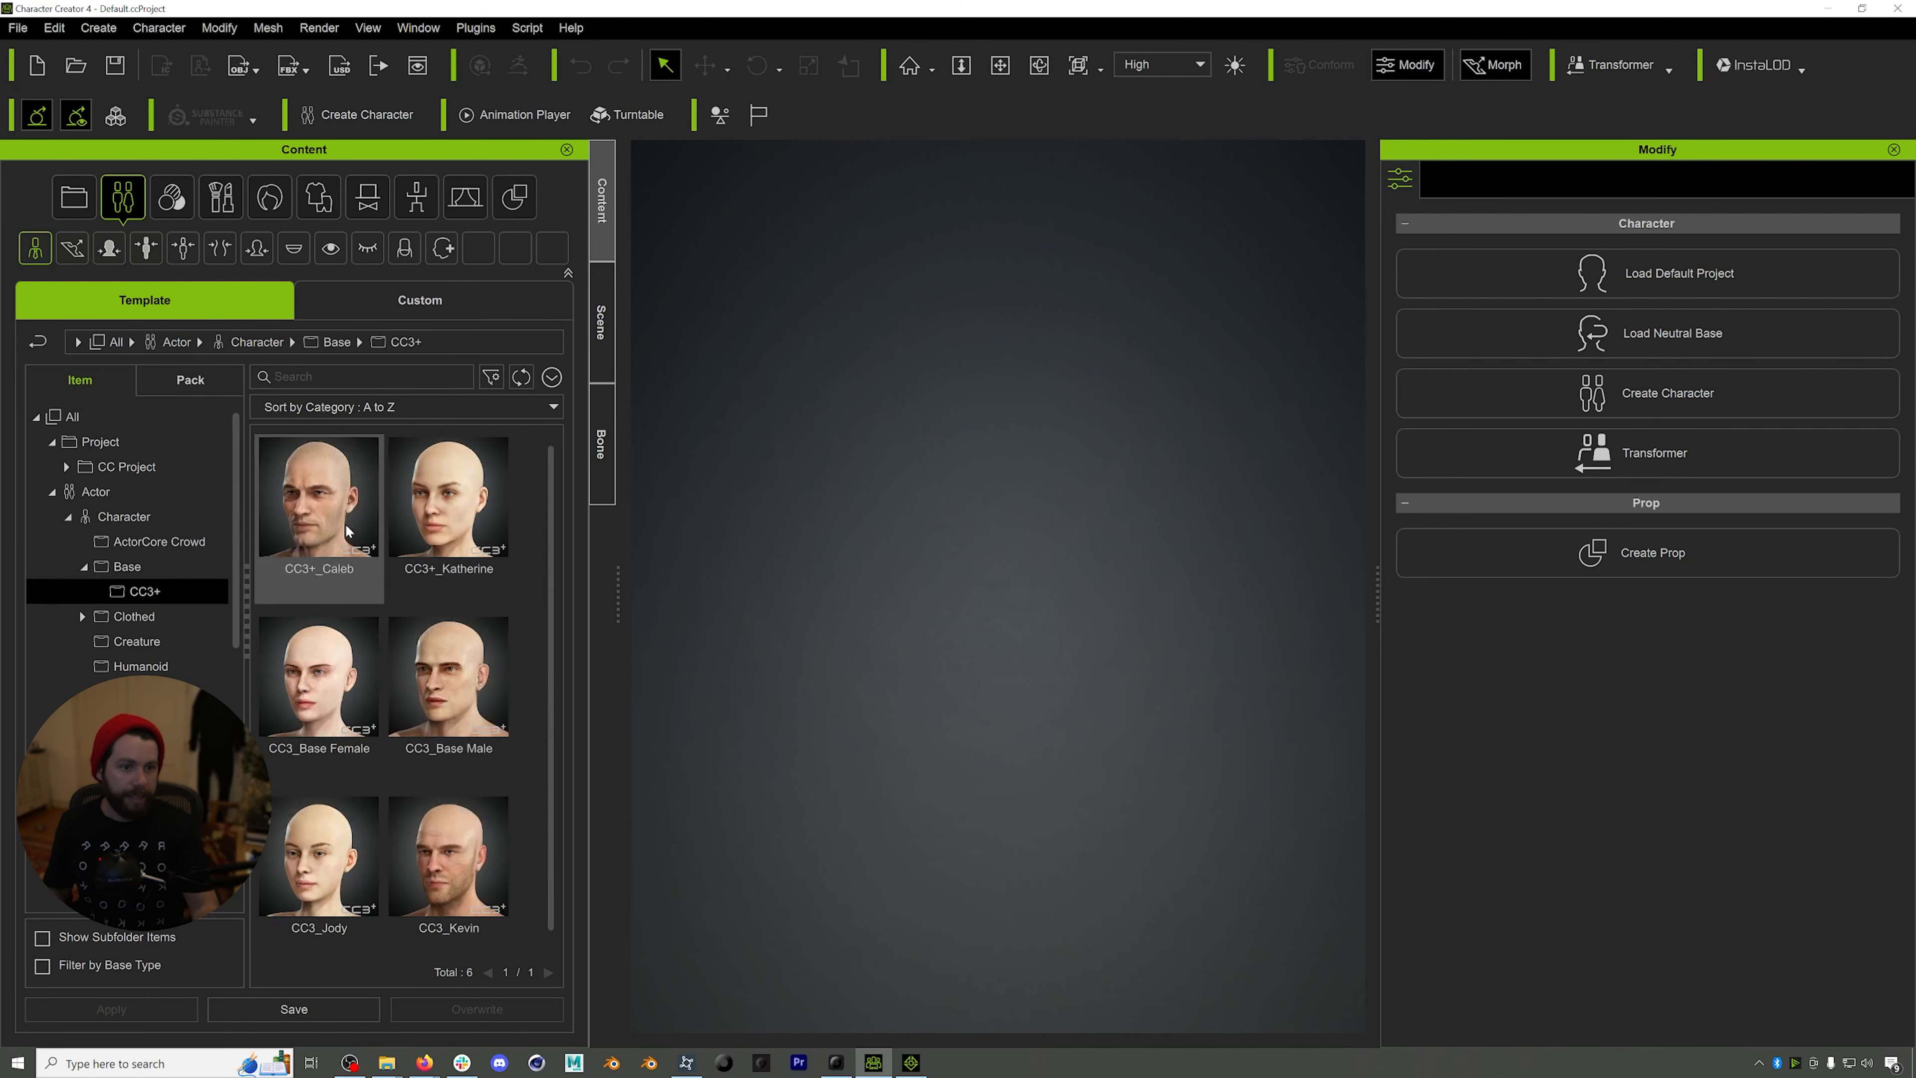
scroll(449, 755, "down", 1)
double_click(449, 845)
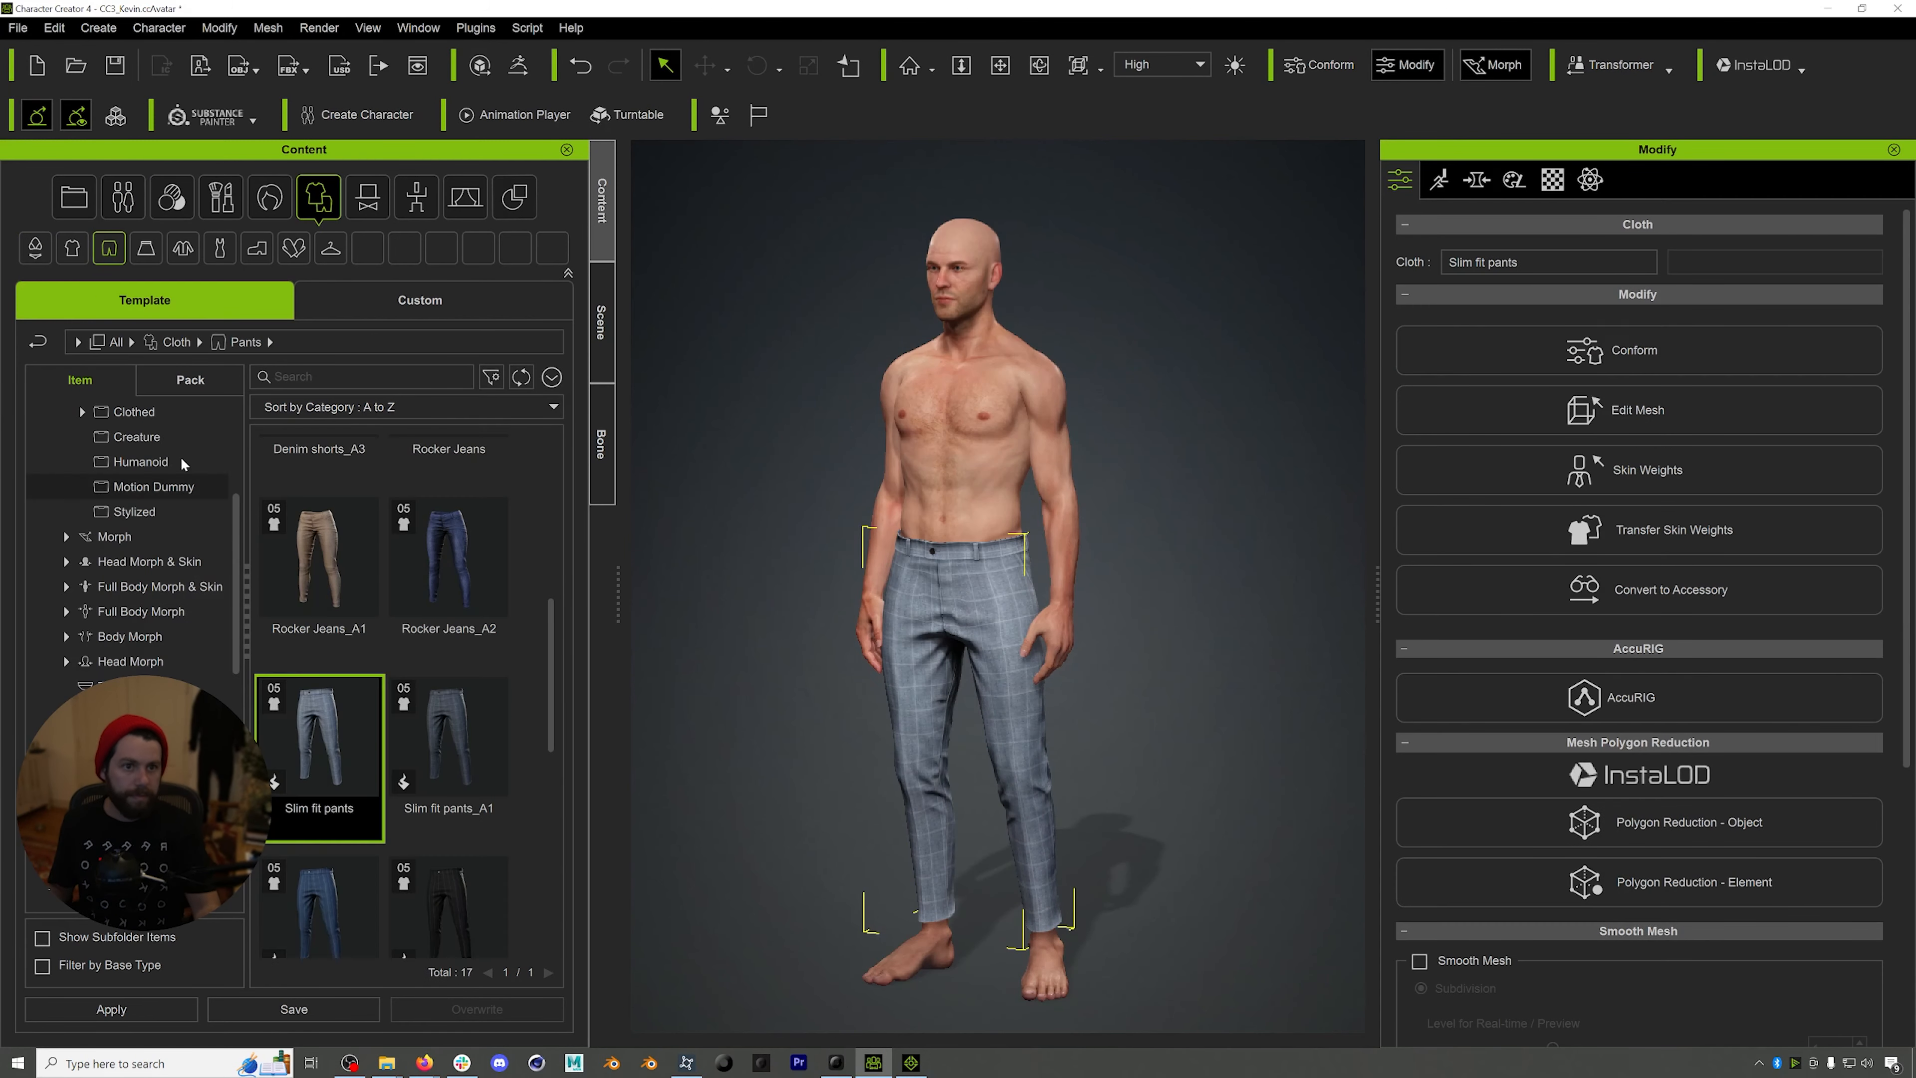
- Dress the character with a top from the Shirts collection of the cloth templates
left_click(177, 341)
double_click(445, 501)
double_click(449, 755)
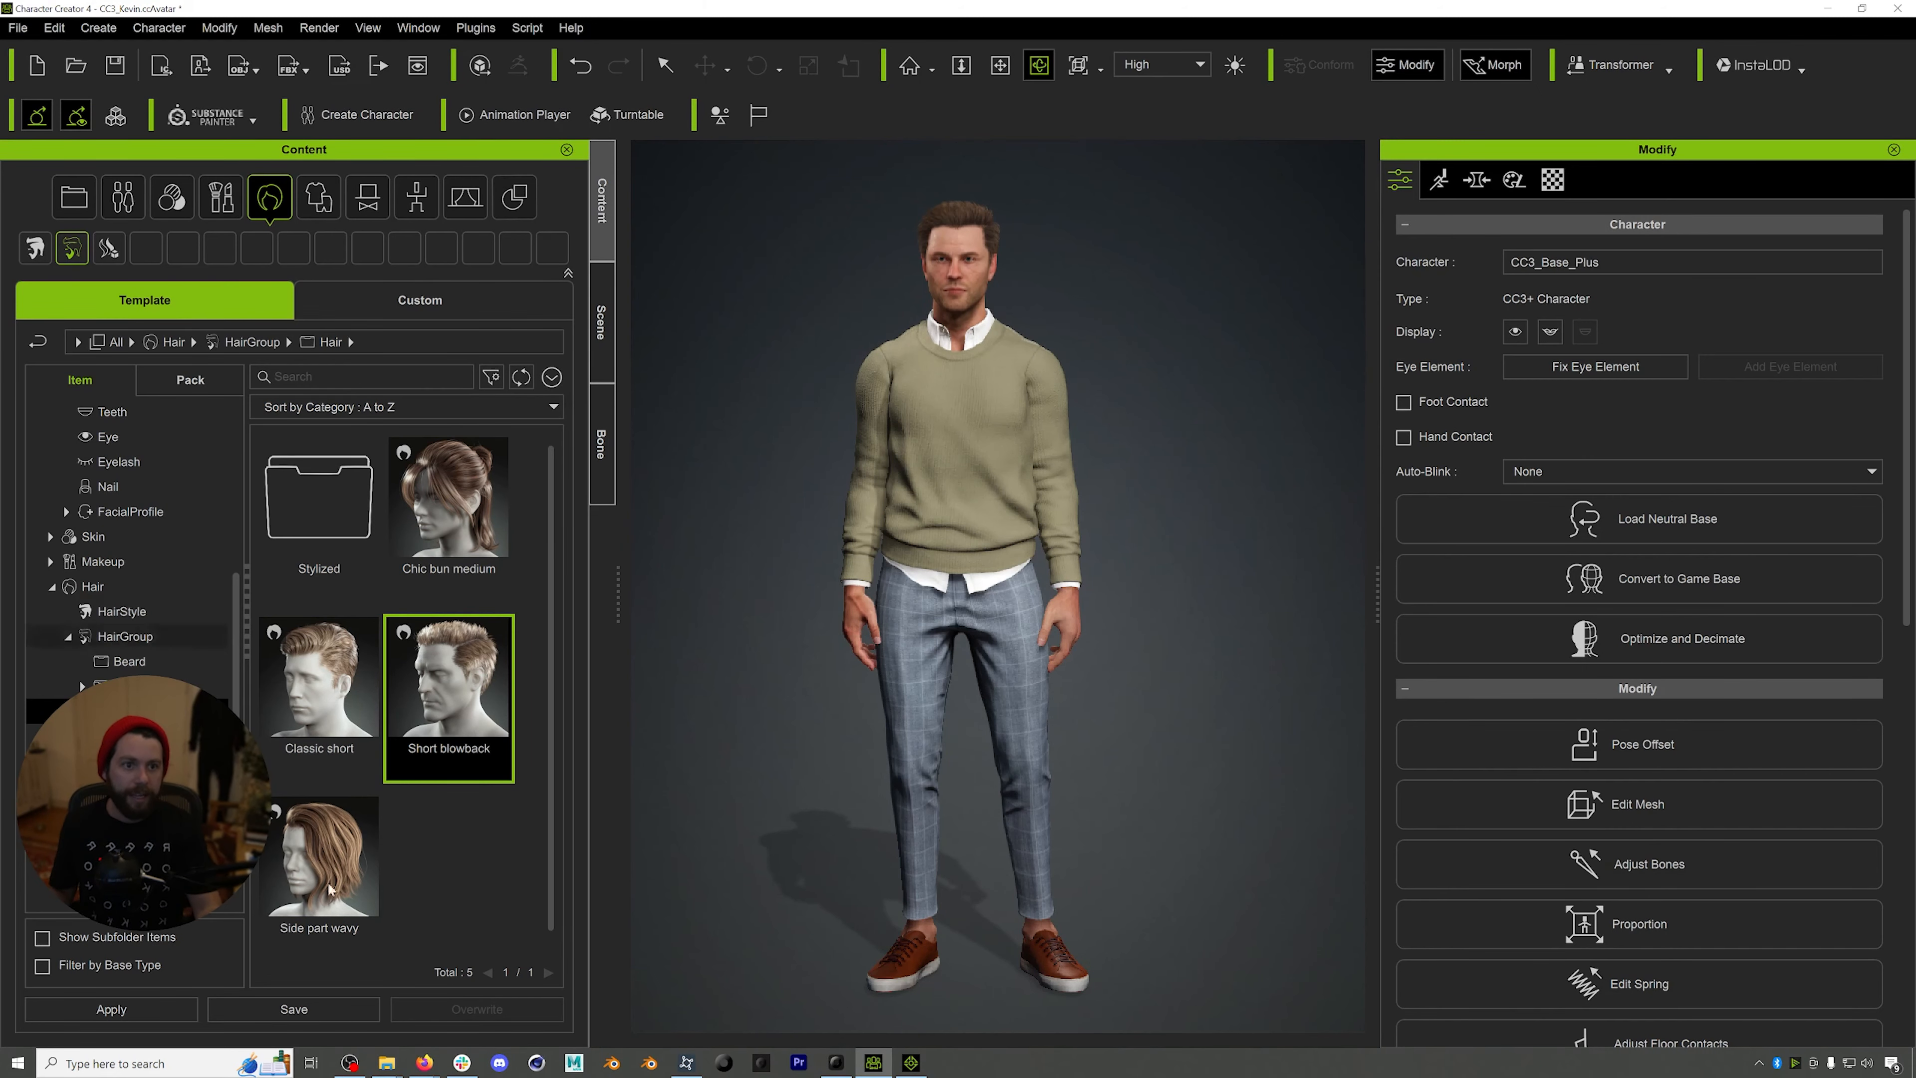
- Send the dressed character from Character Creator to iClone and switch to iClone
left_click(912, 1063)
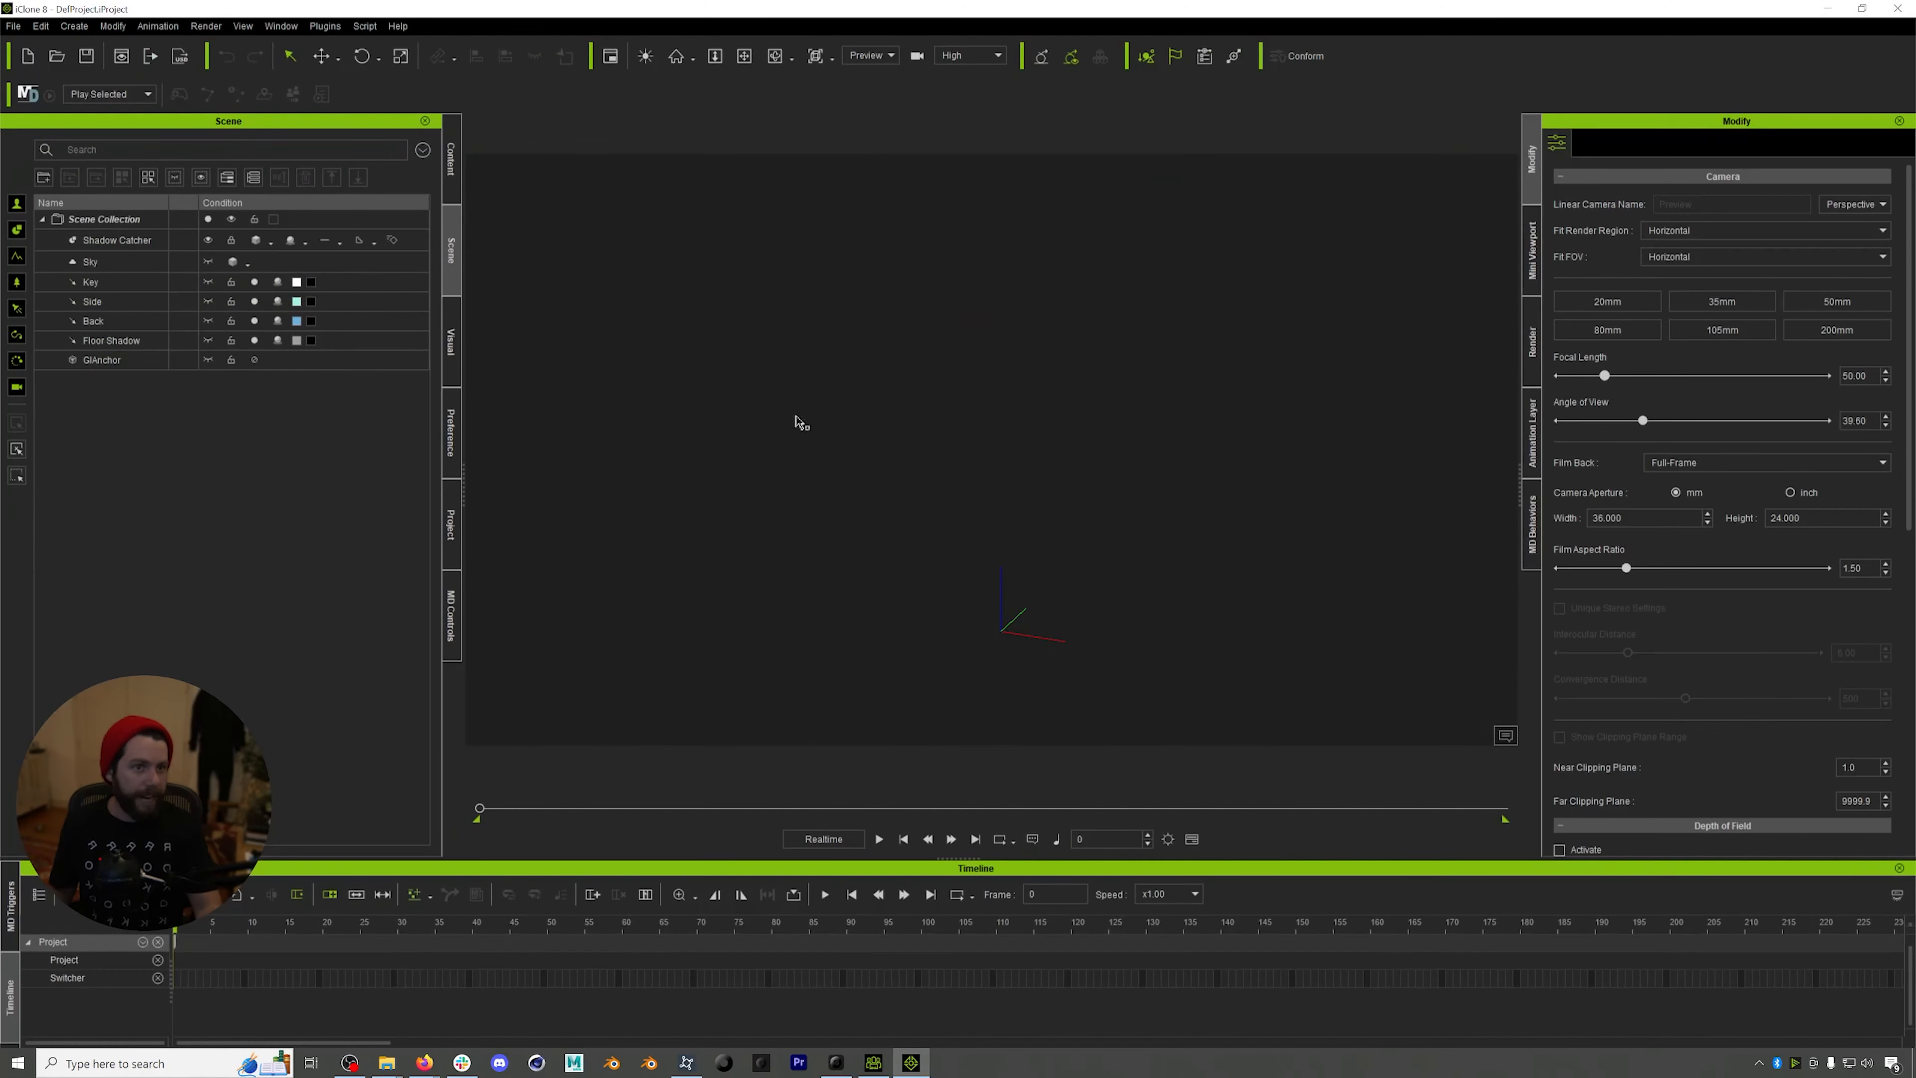
left_click(1828, 7)
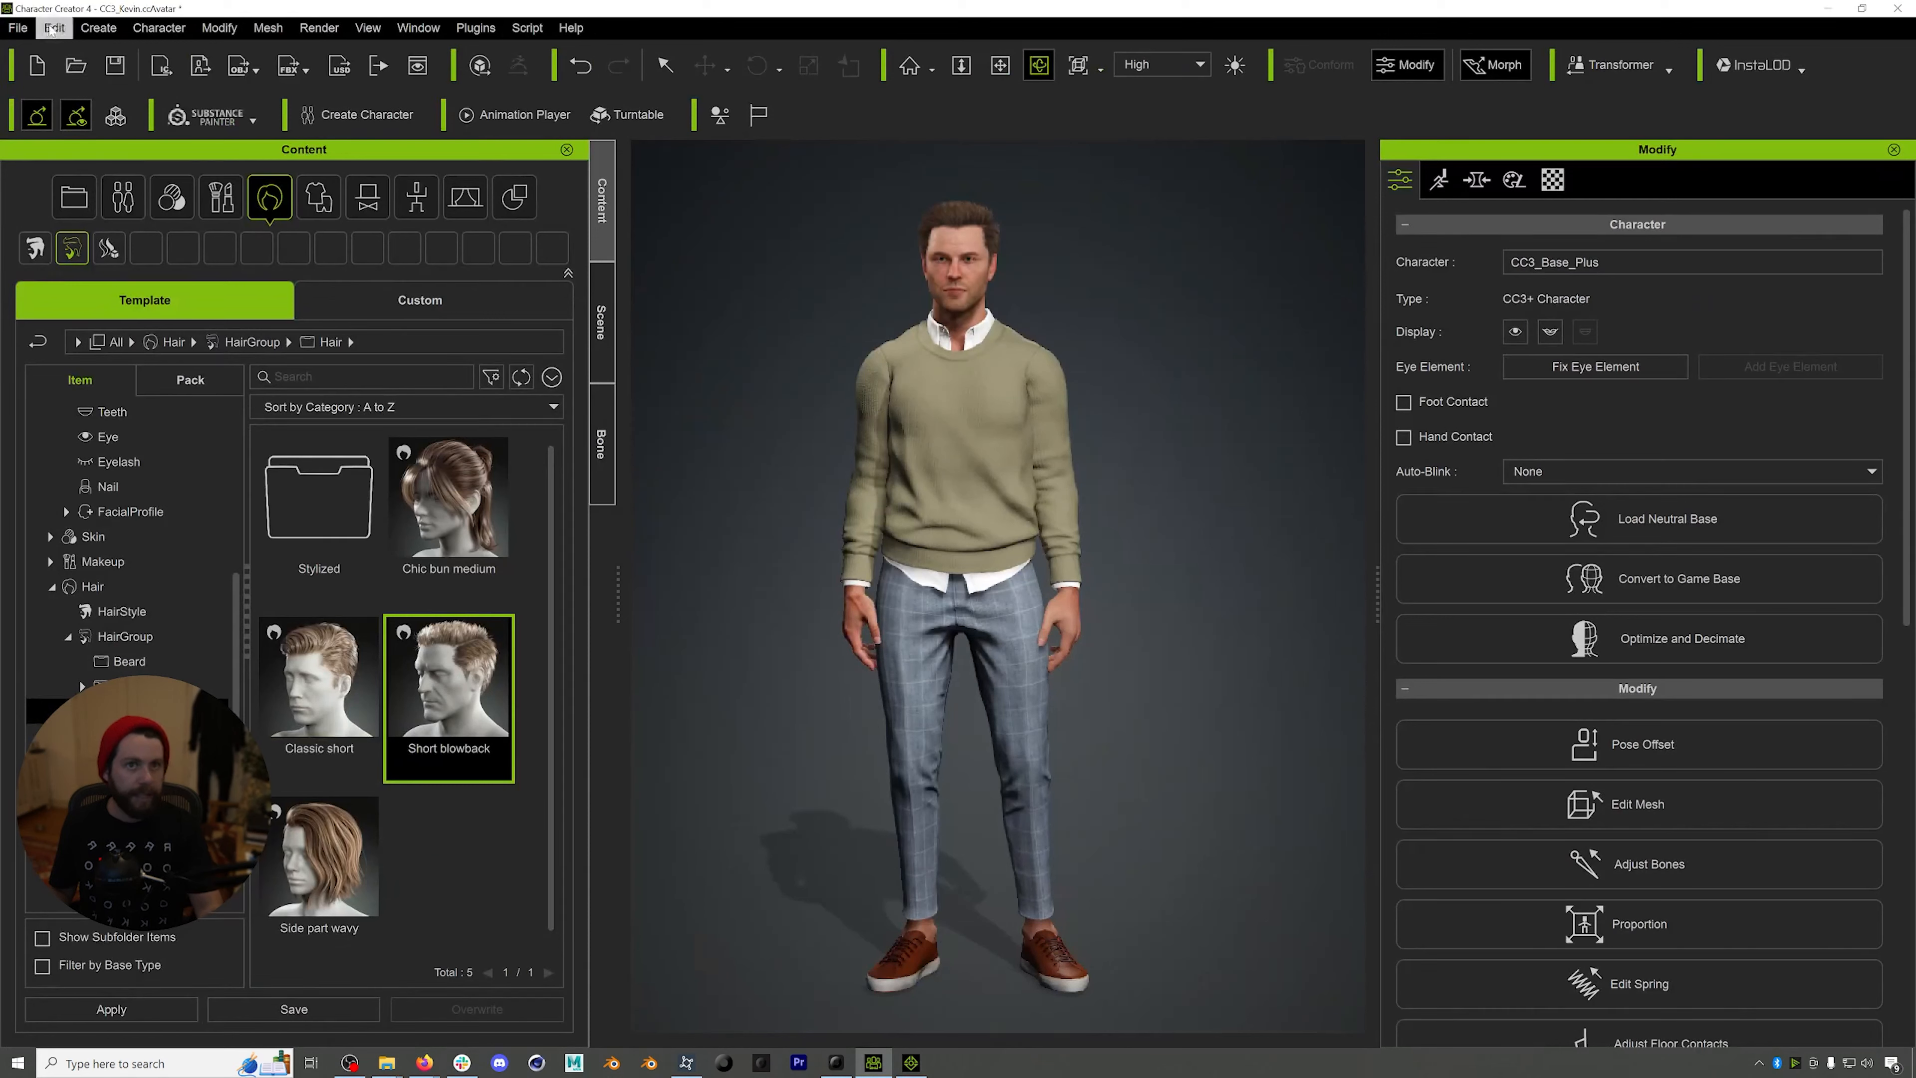
left_click(33, 30)
mouse_move(151, 212)
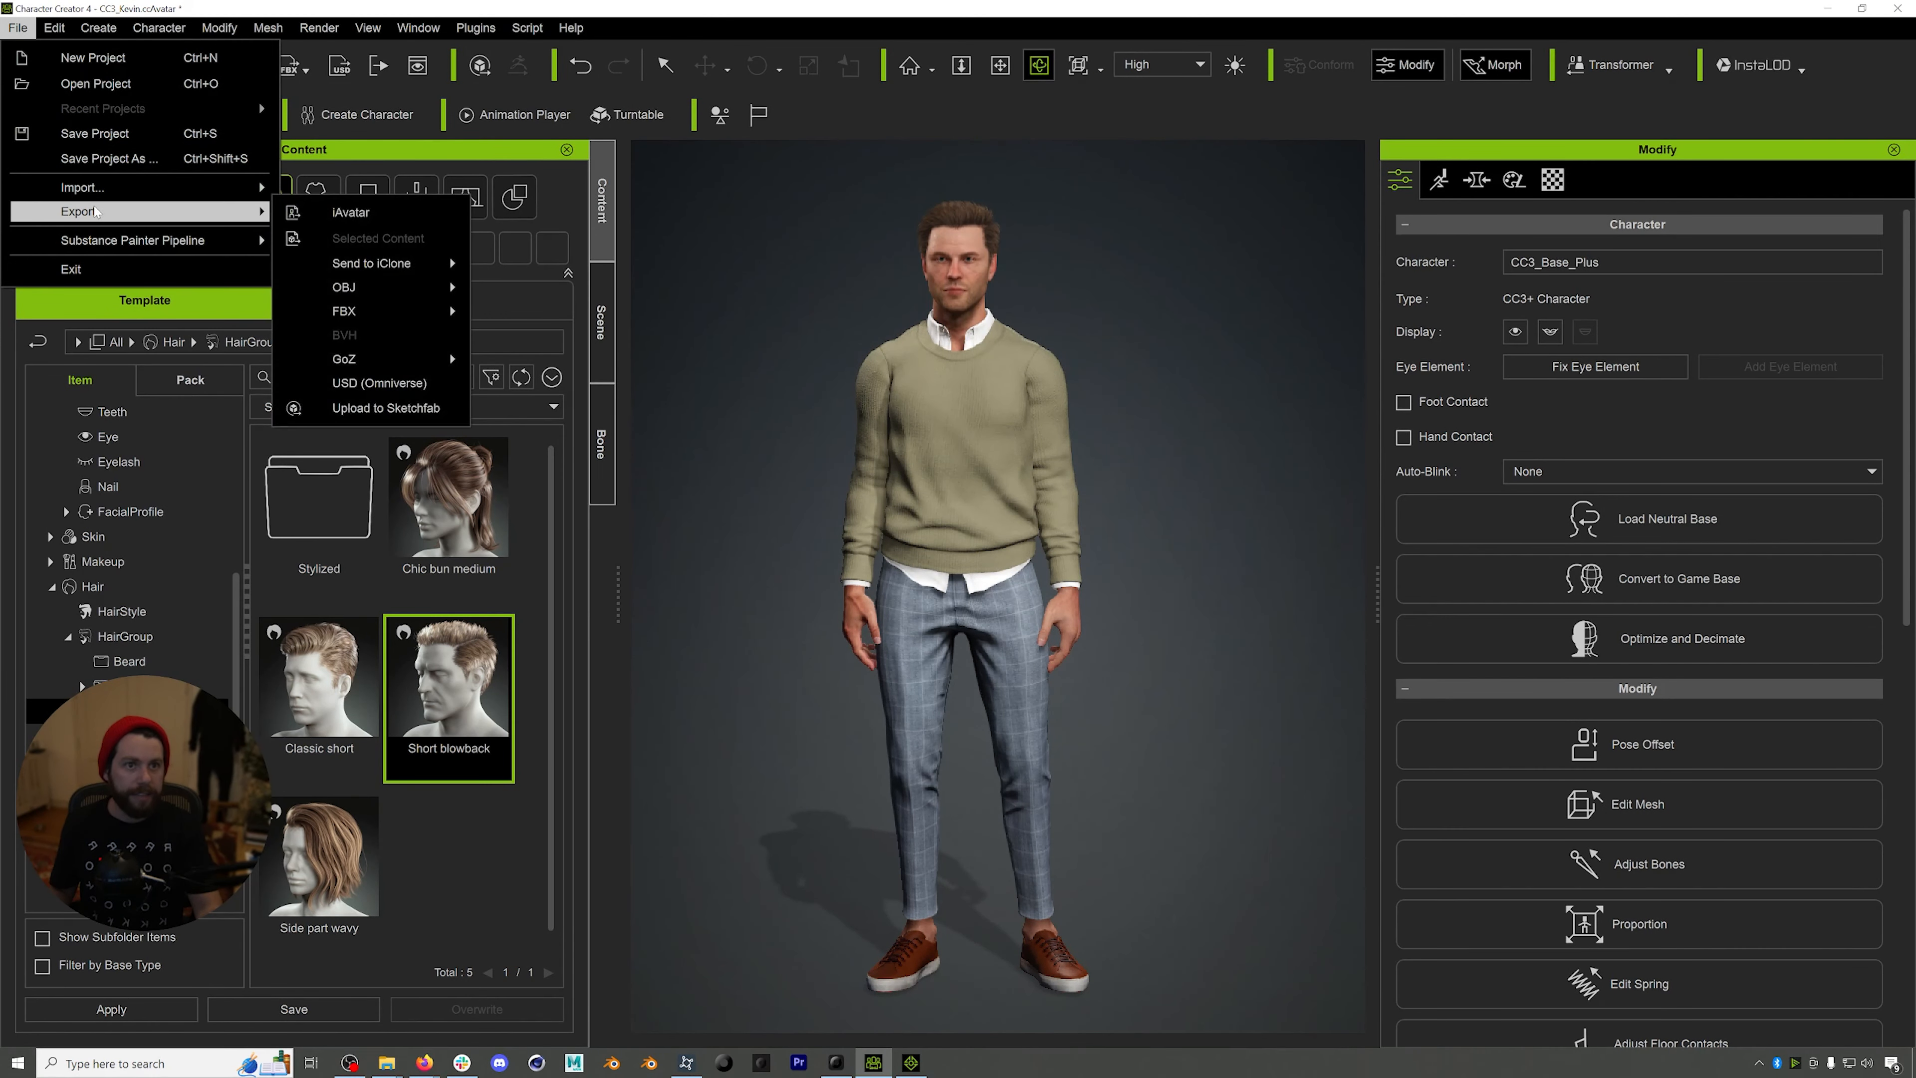
mouse_move(422, 263)
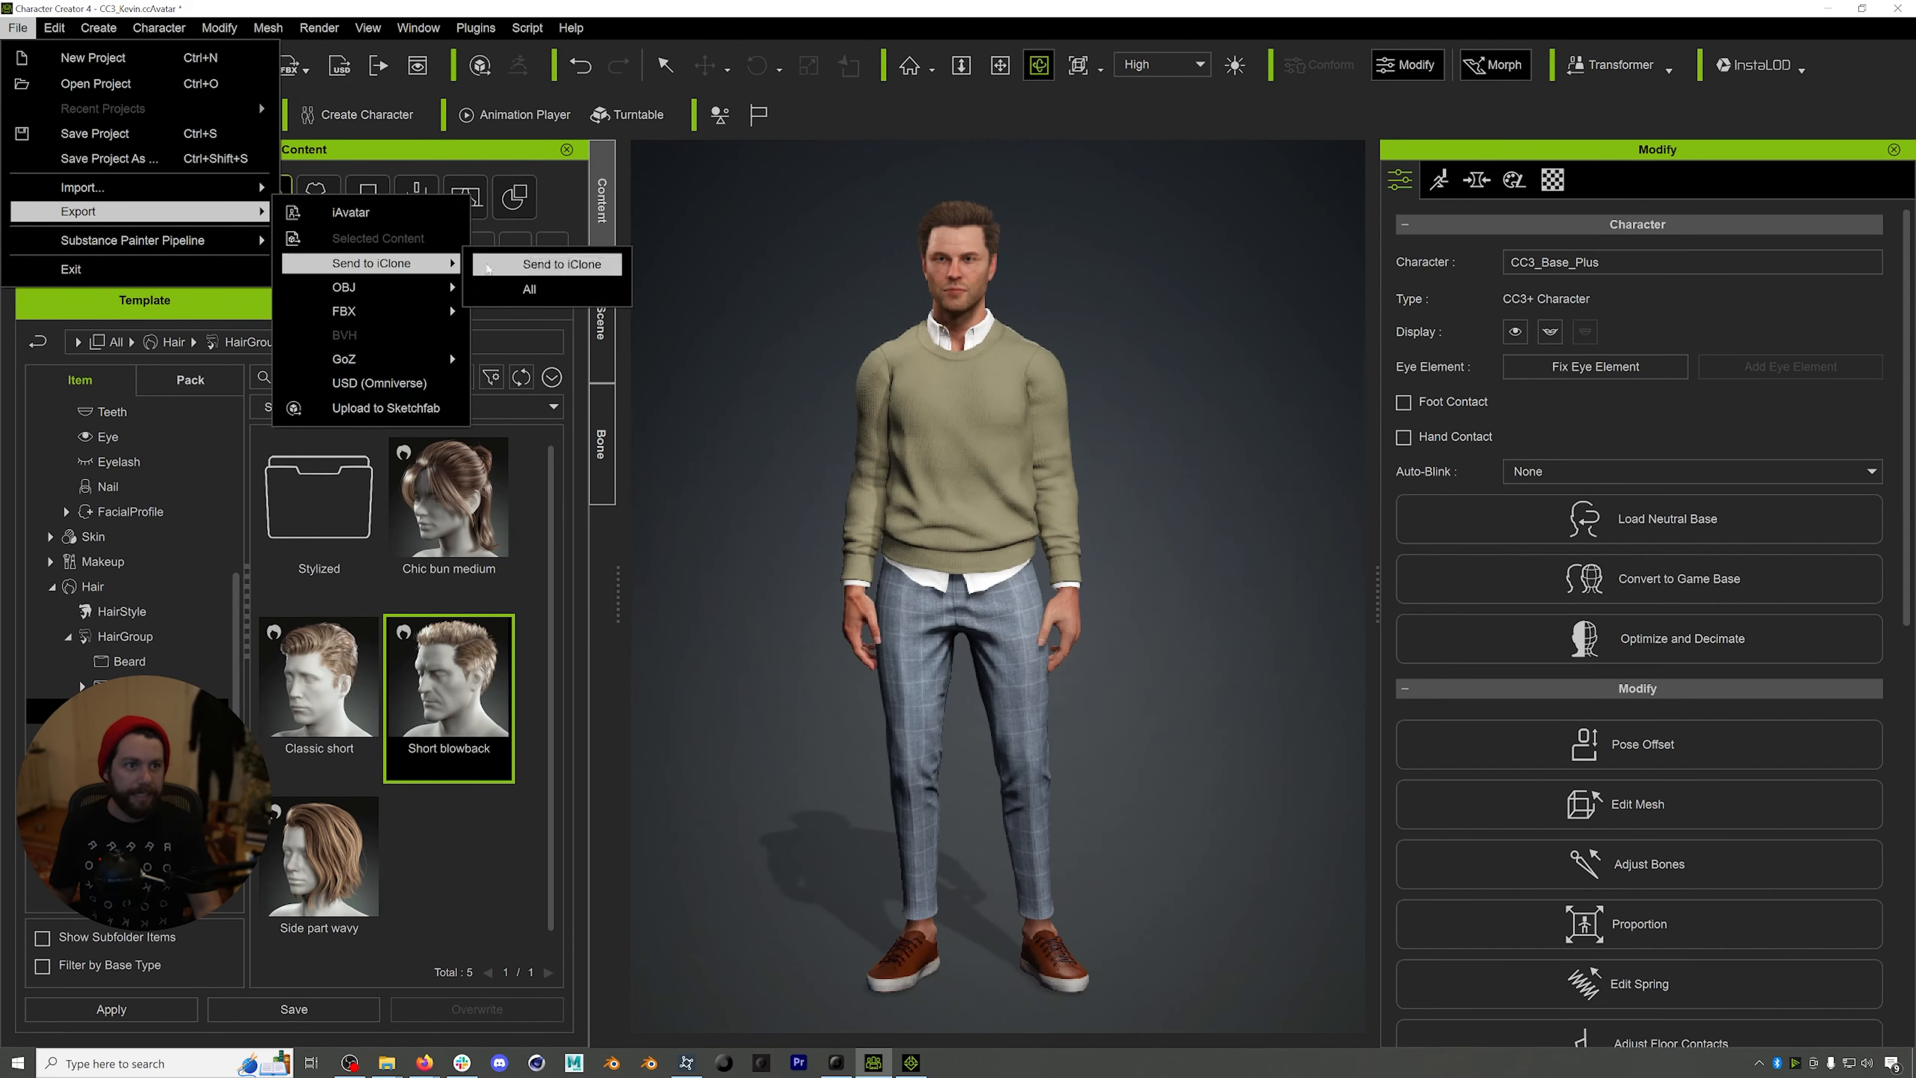
left_click(555, 266)
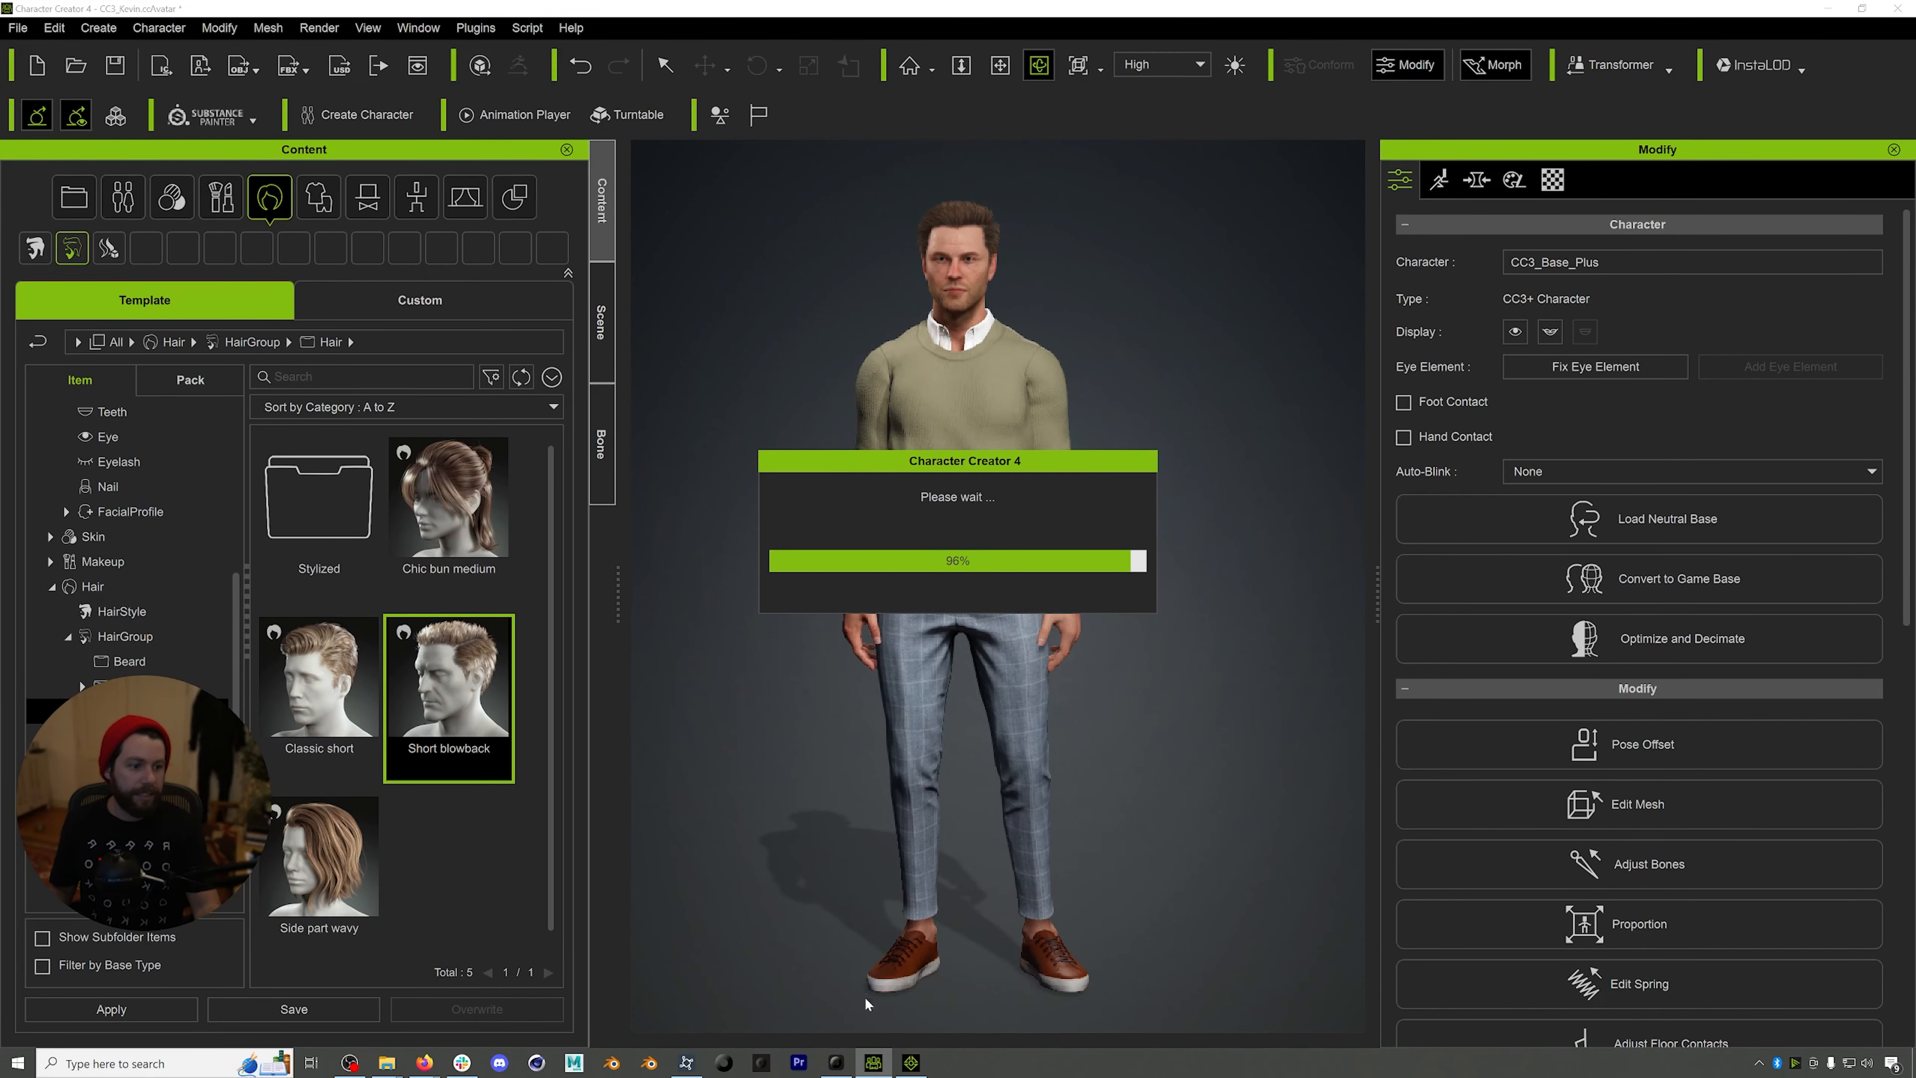
left_click(907, 1049)
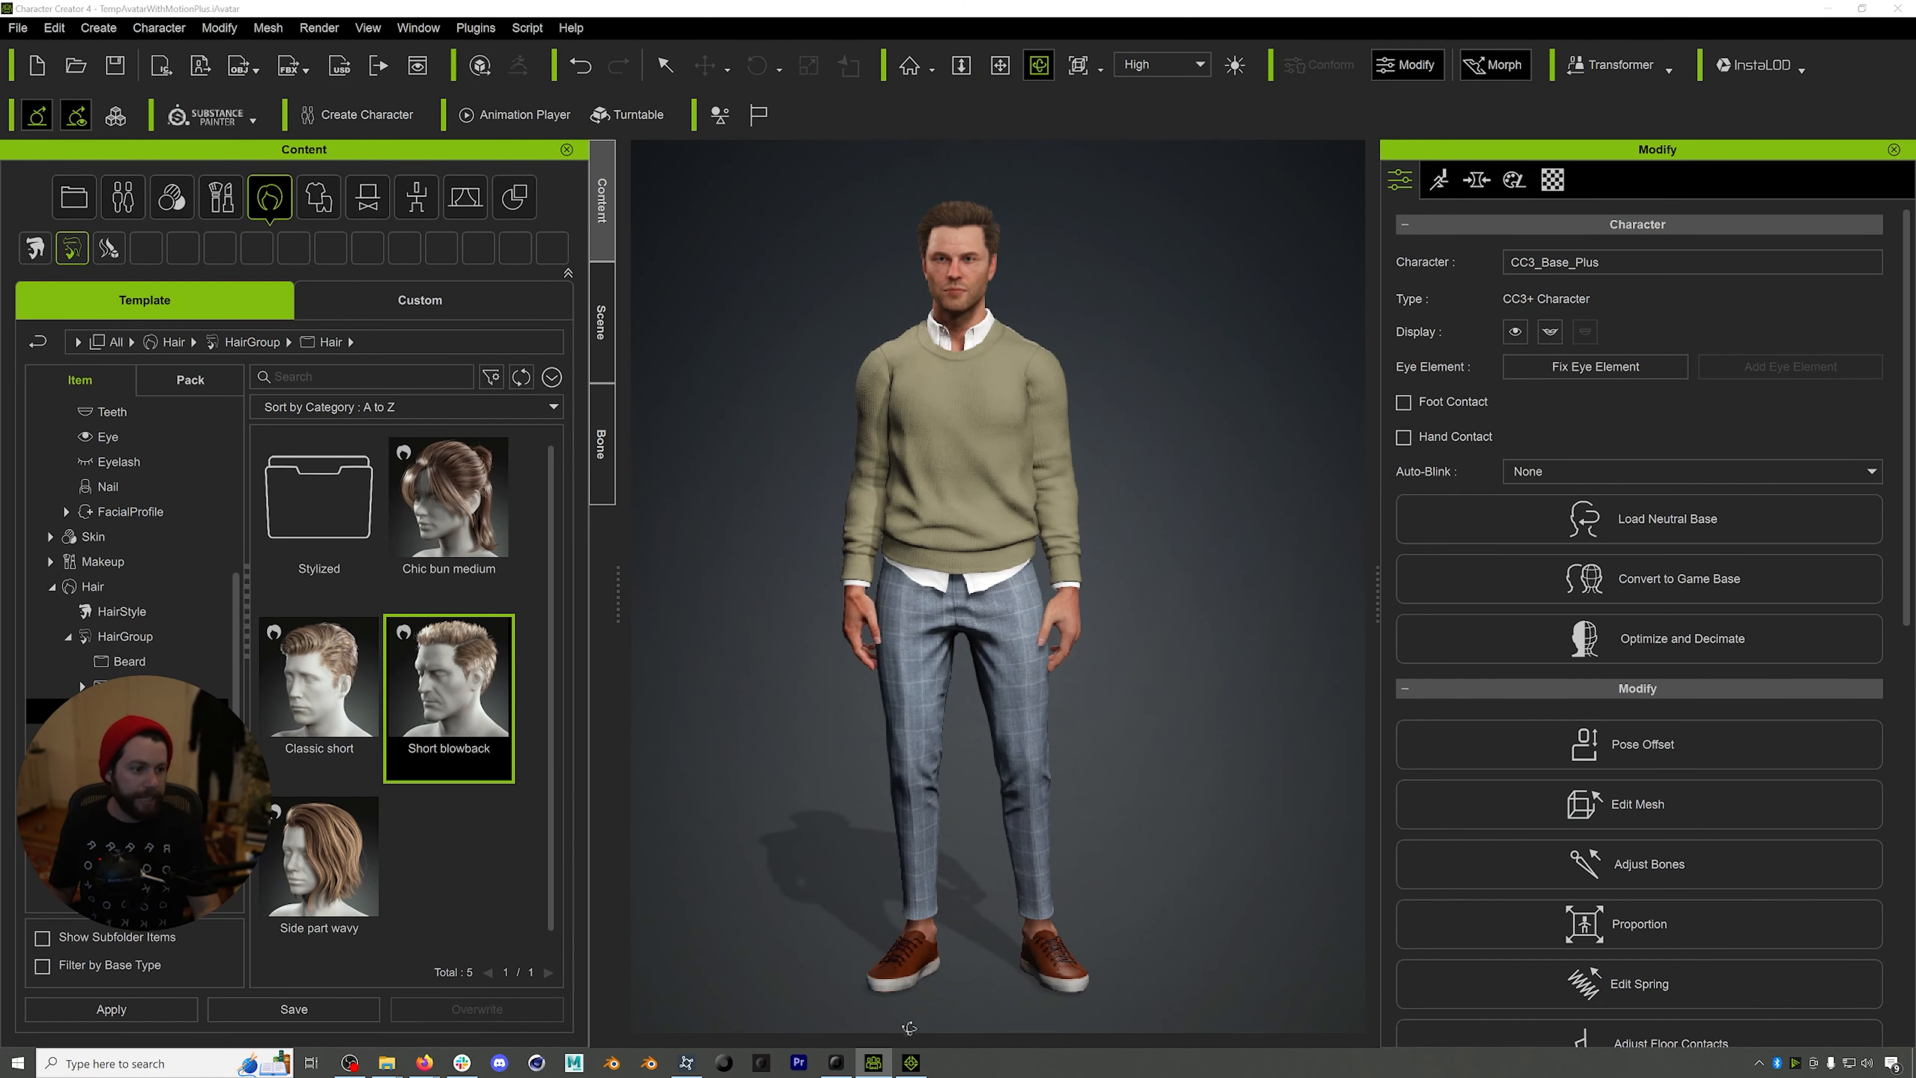
left_click(911, 1063)
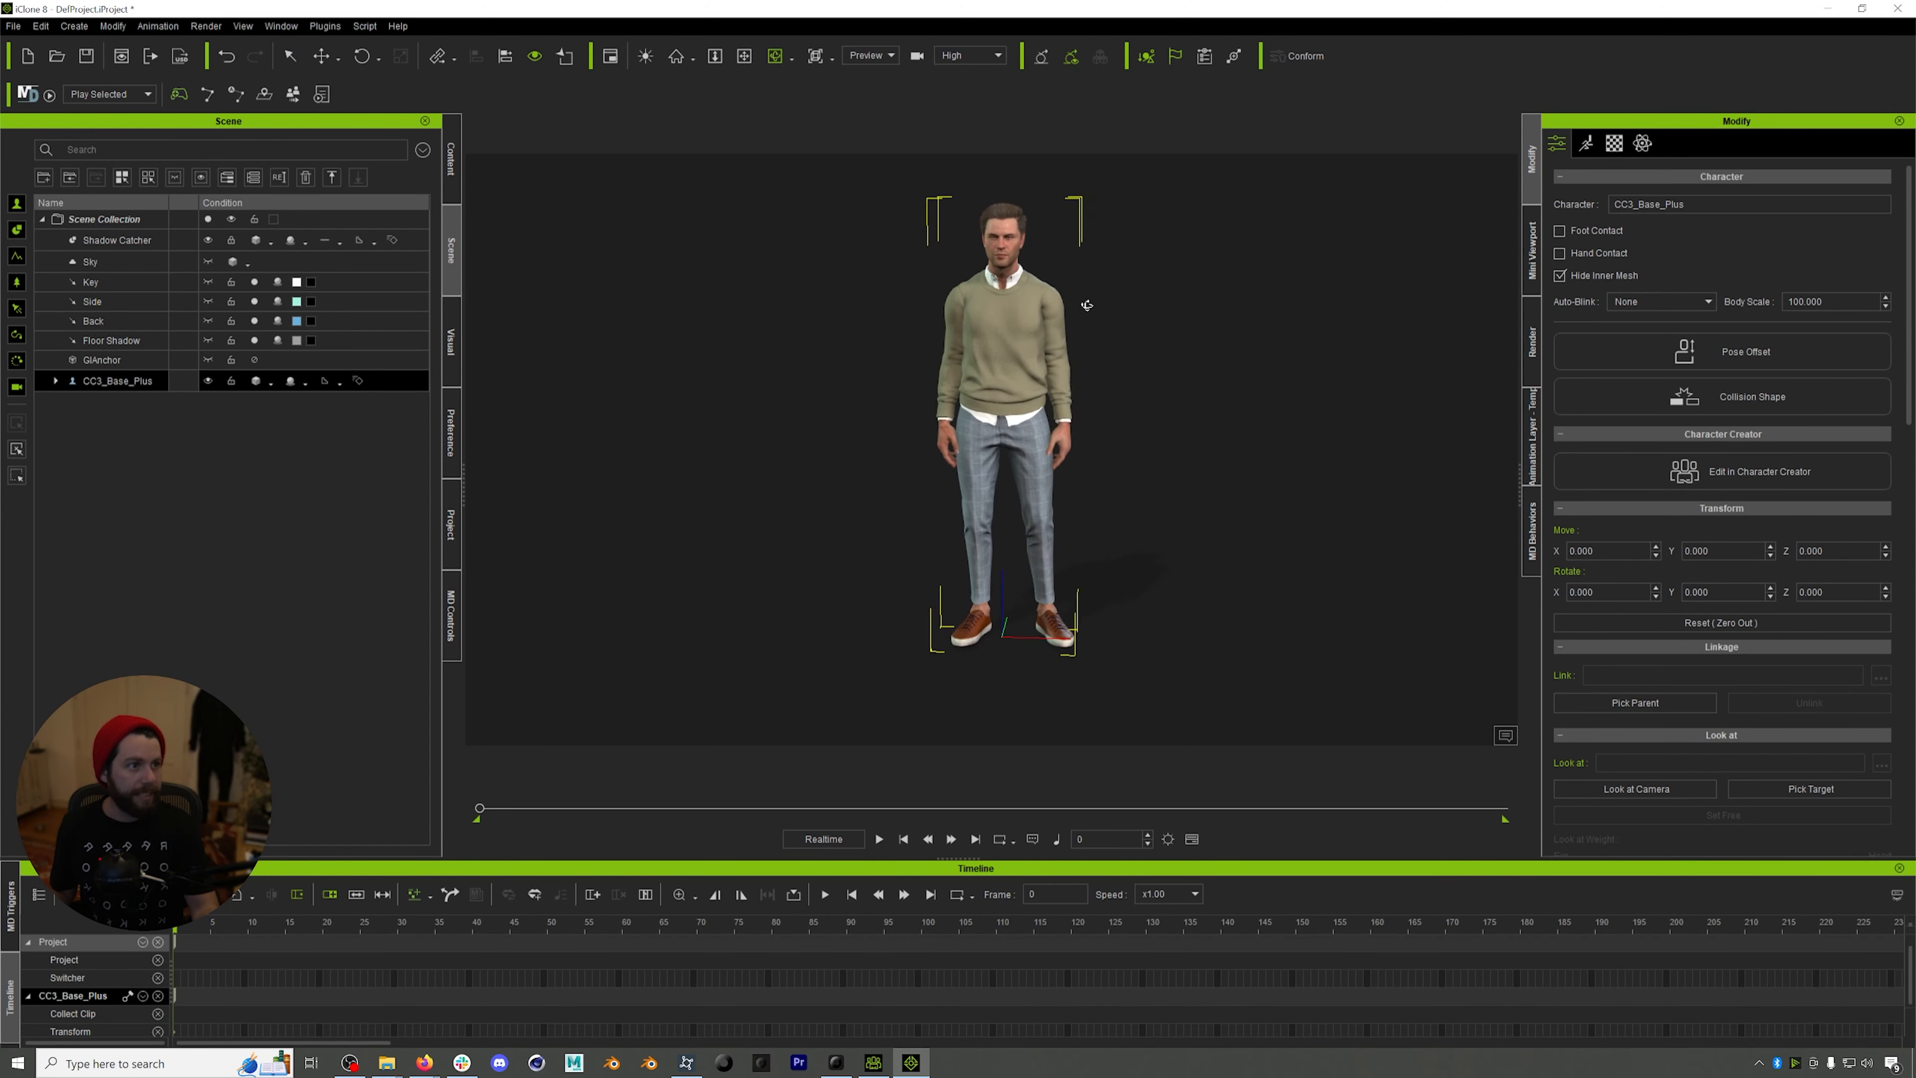
- Bring up the Rokoko Studio Exports folder in File Explorer and select the RetargetingDemo_mixamo file
middle_click_drag(1037, 326, 987, 323)
left_click_drag(987, 323, 971, 314)
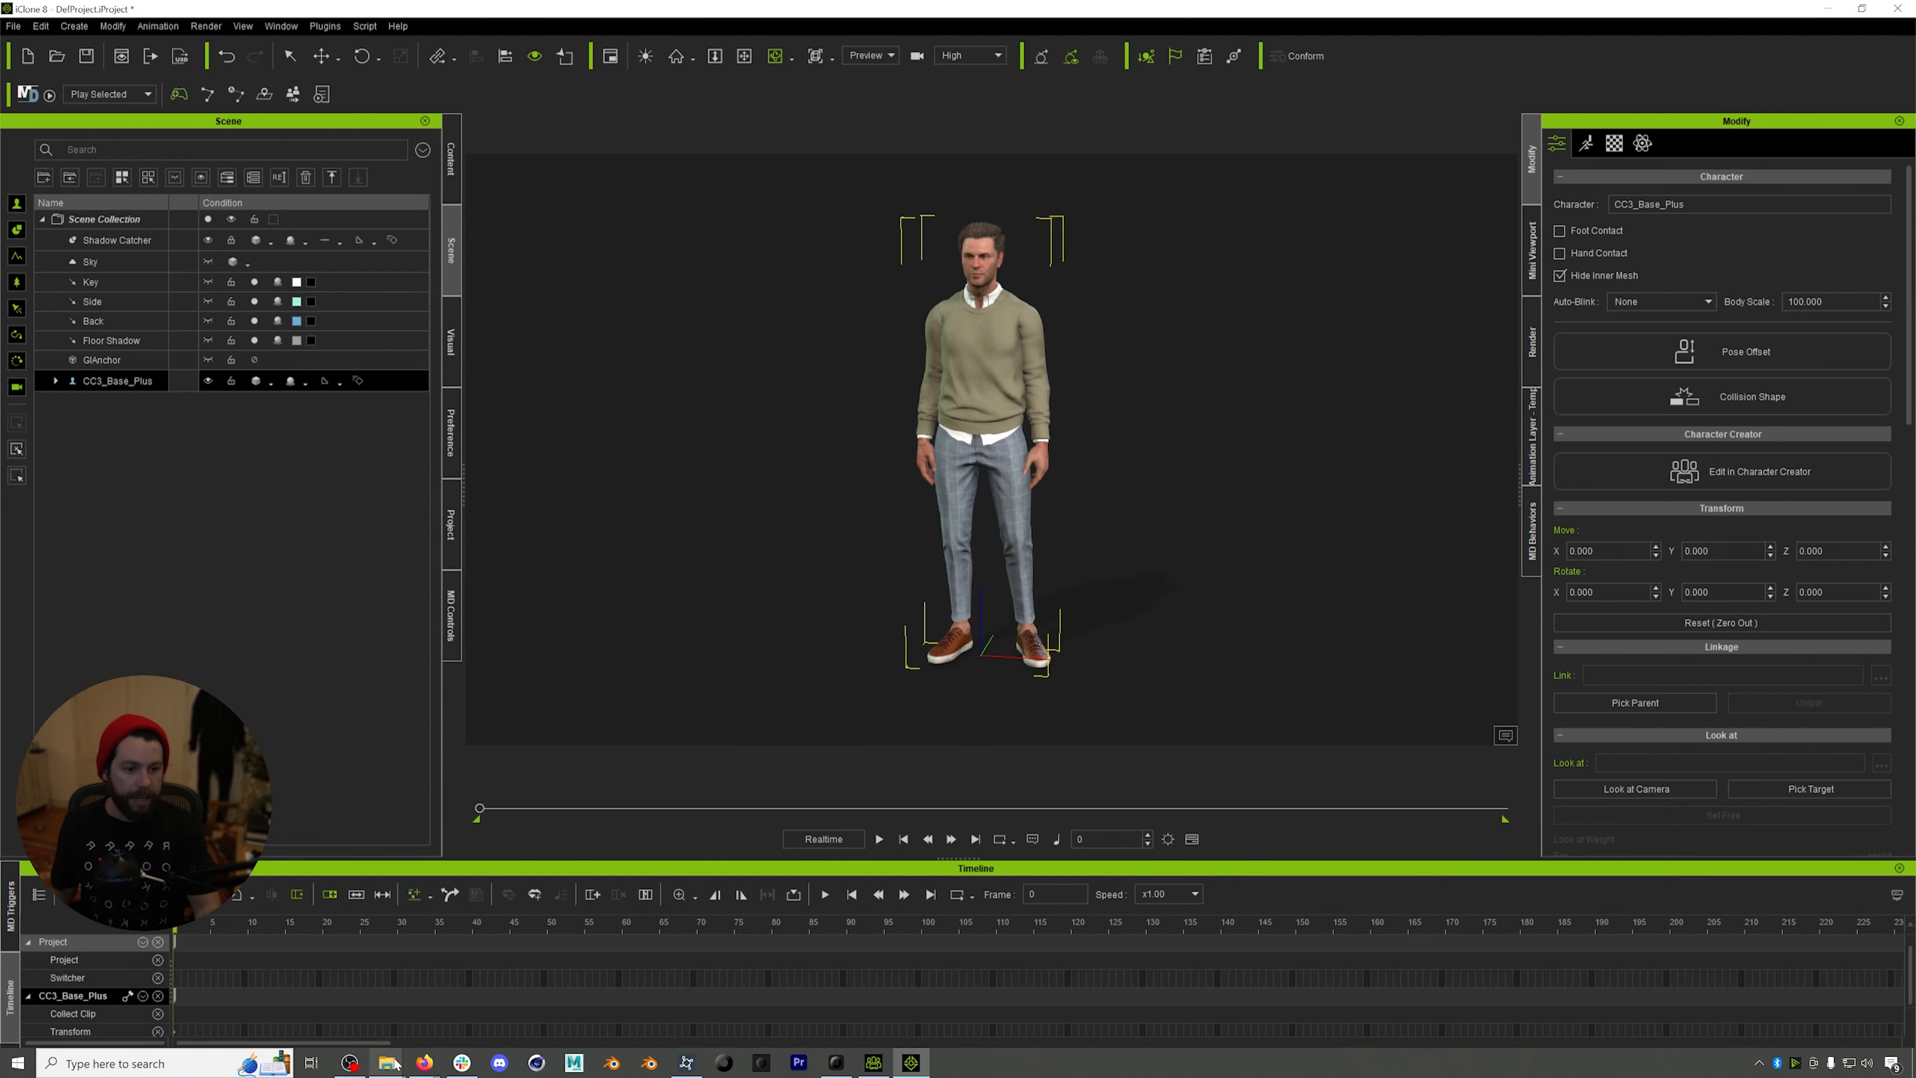
mouse_move(393, 1065)
left_click(309, 993)
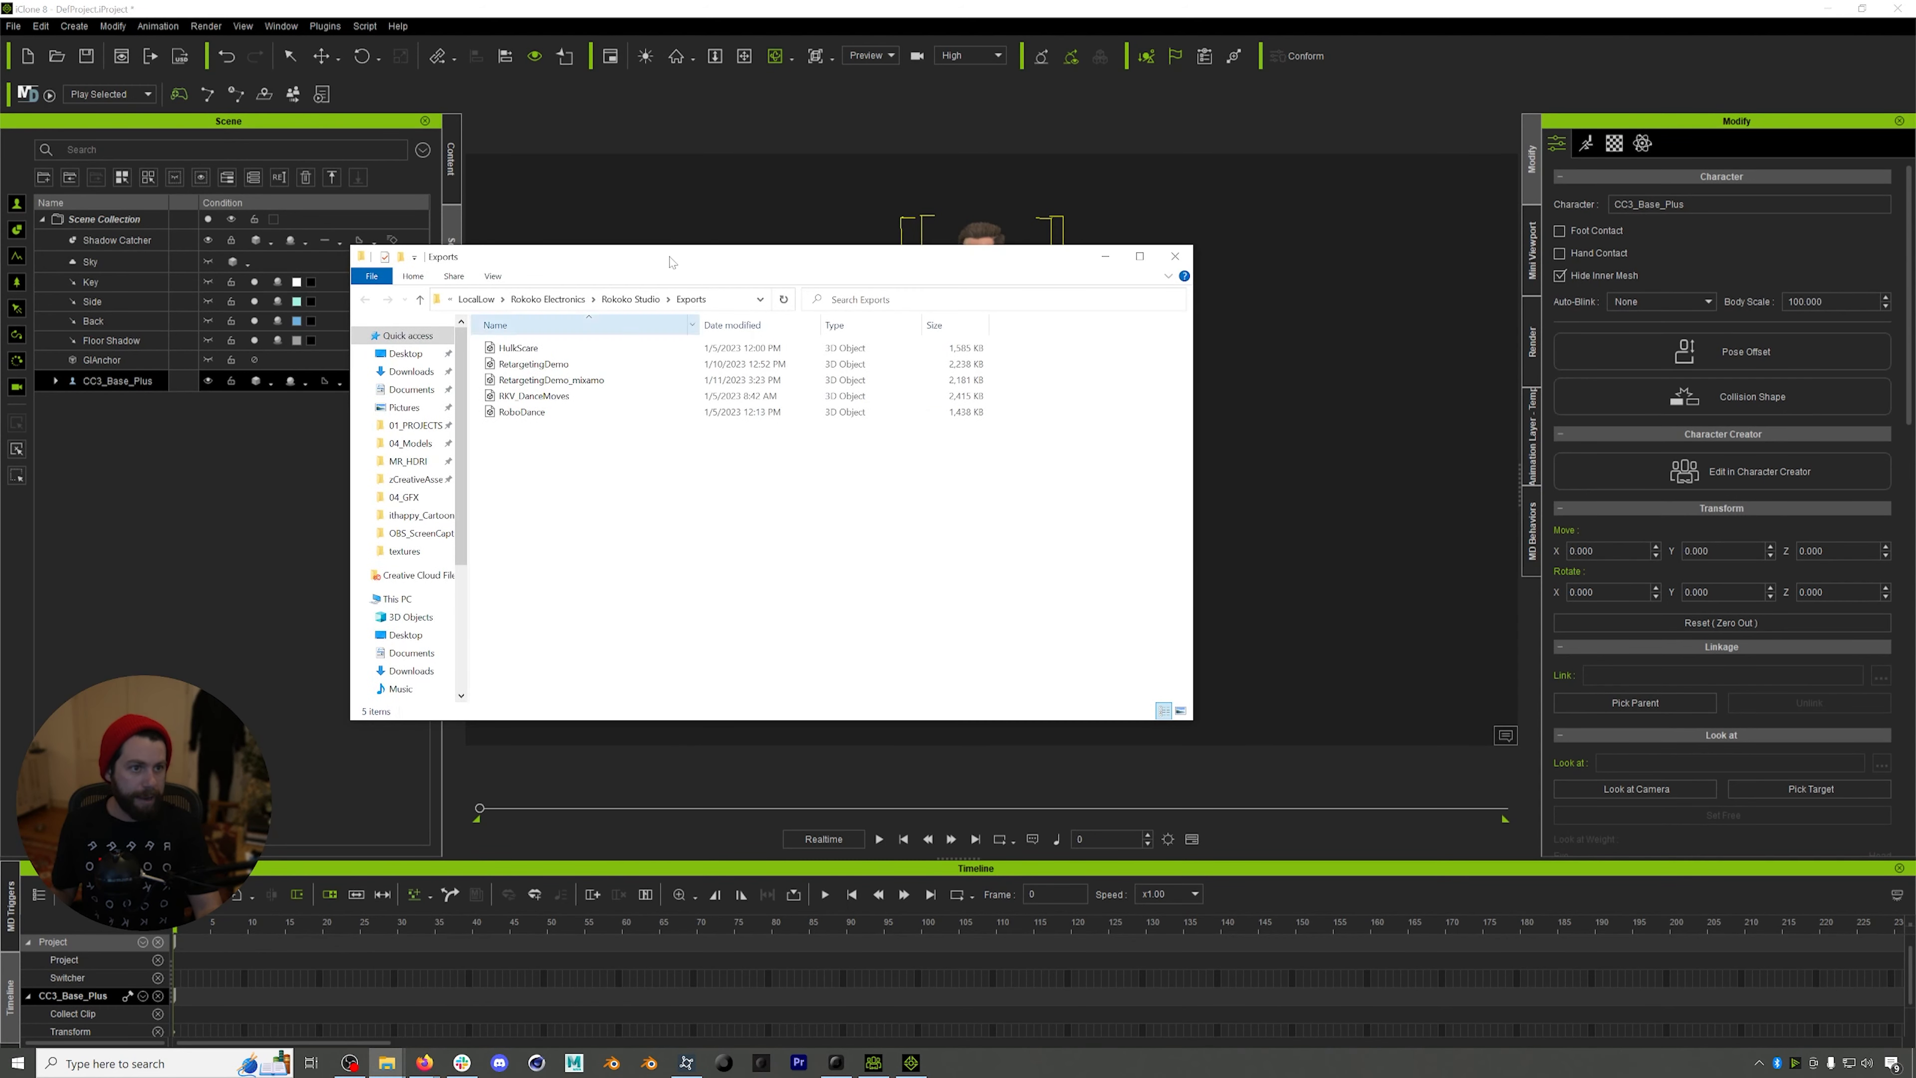
left_click(593, 379)
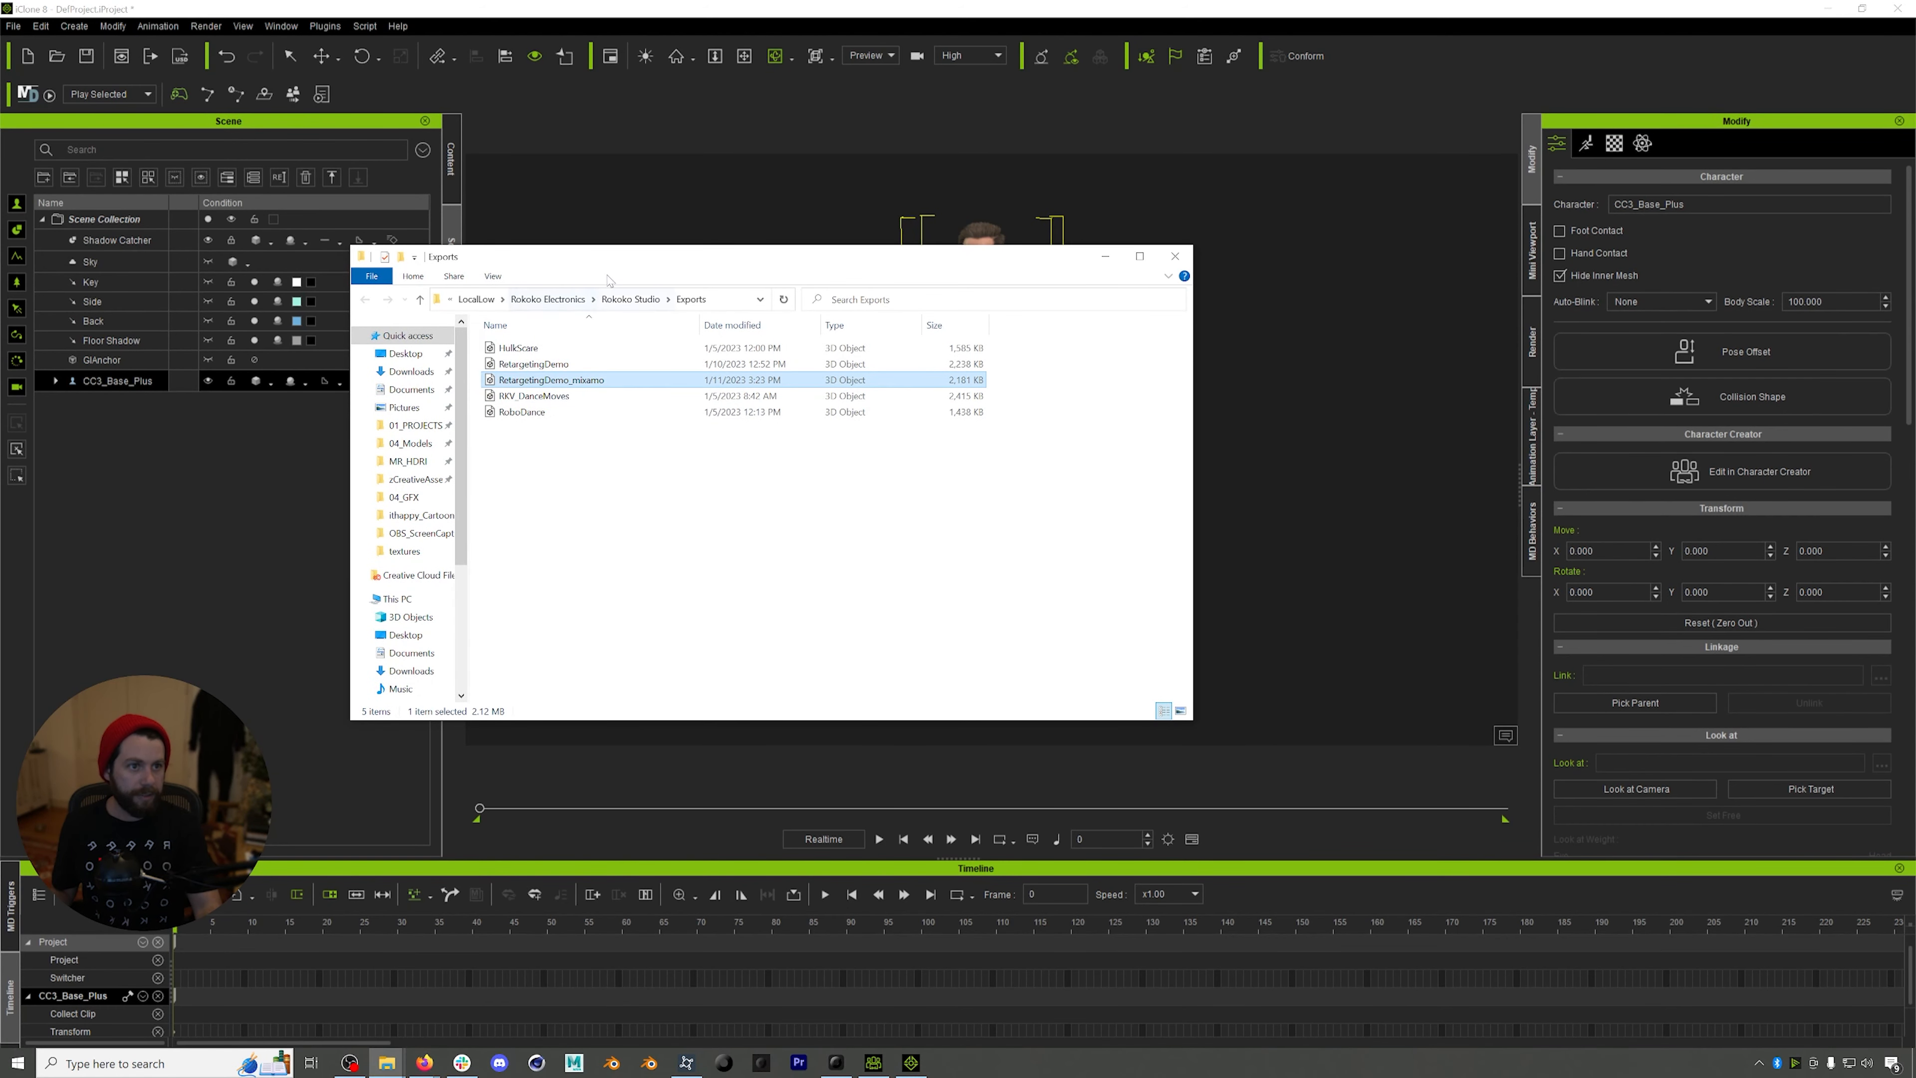
left_click_drag(611, 262, 402, 278)
- Switch to Rokoko Studio, dismiss the finished export and open the export folder from its export settings
left_click(837, 1063)
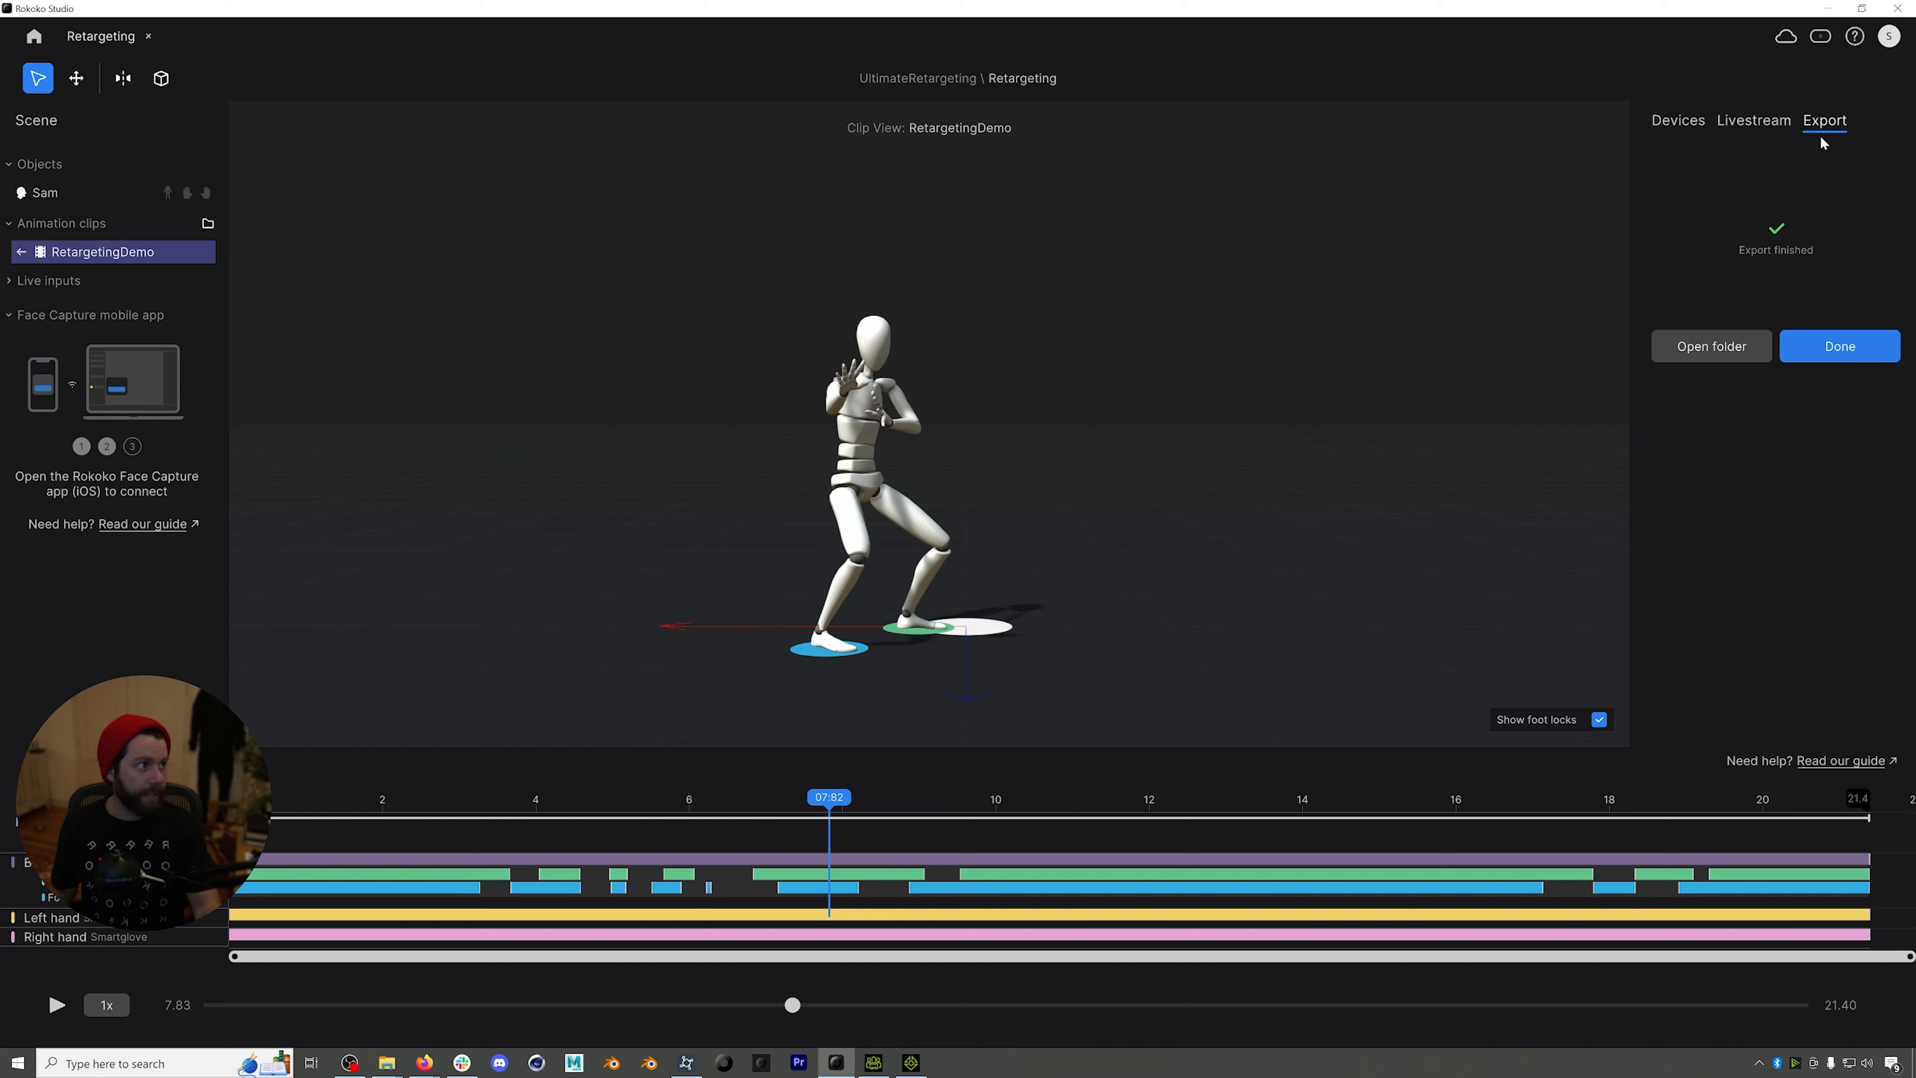
left_click(1834, 354)
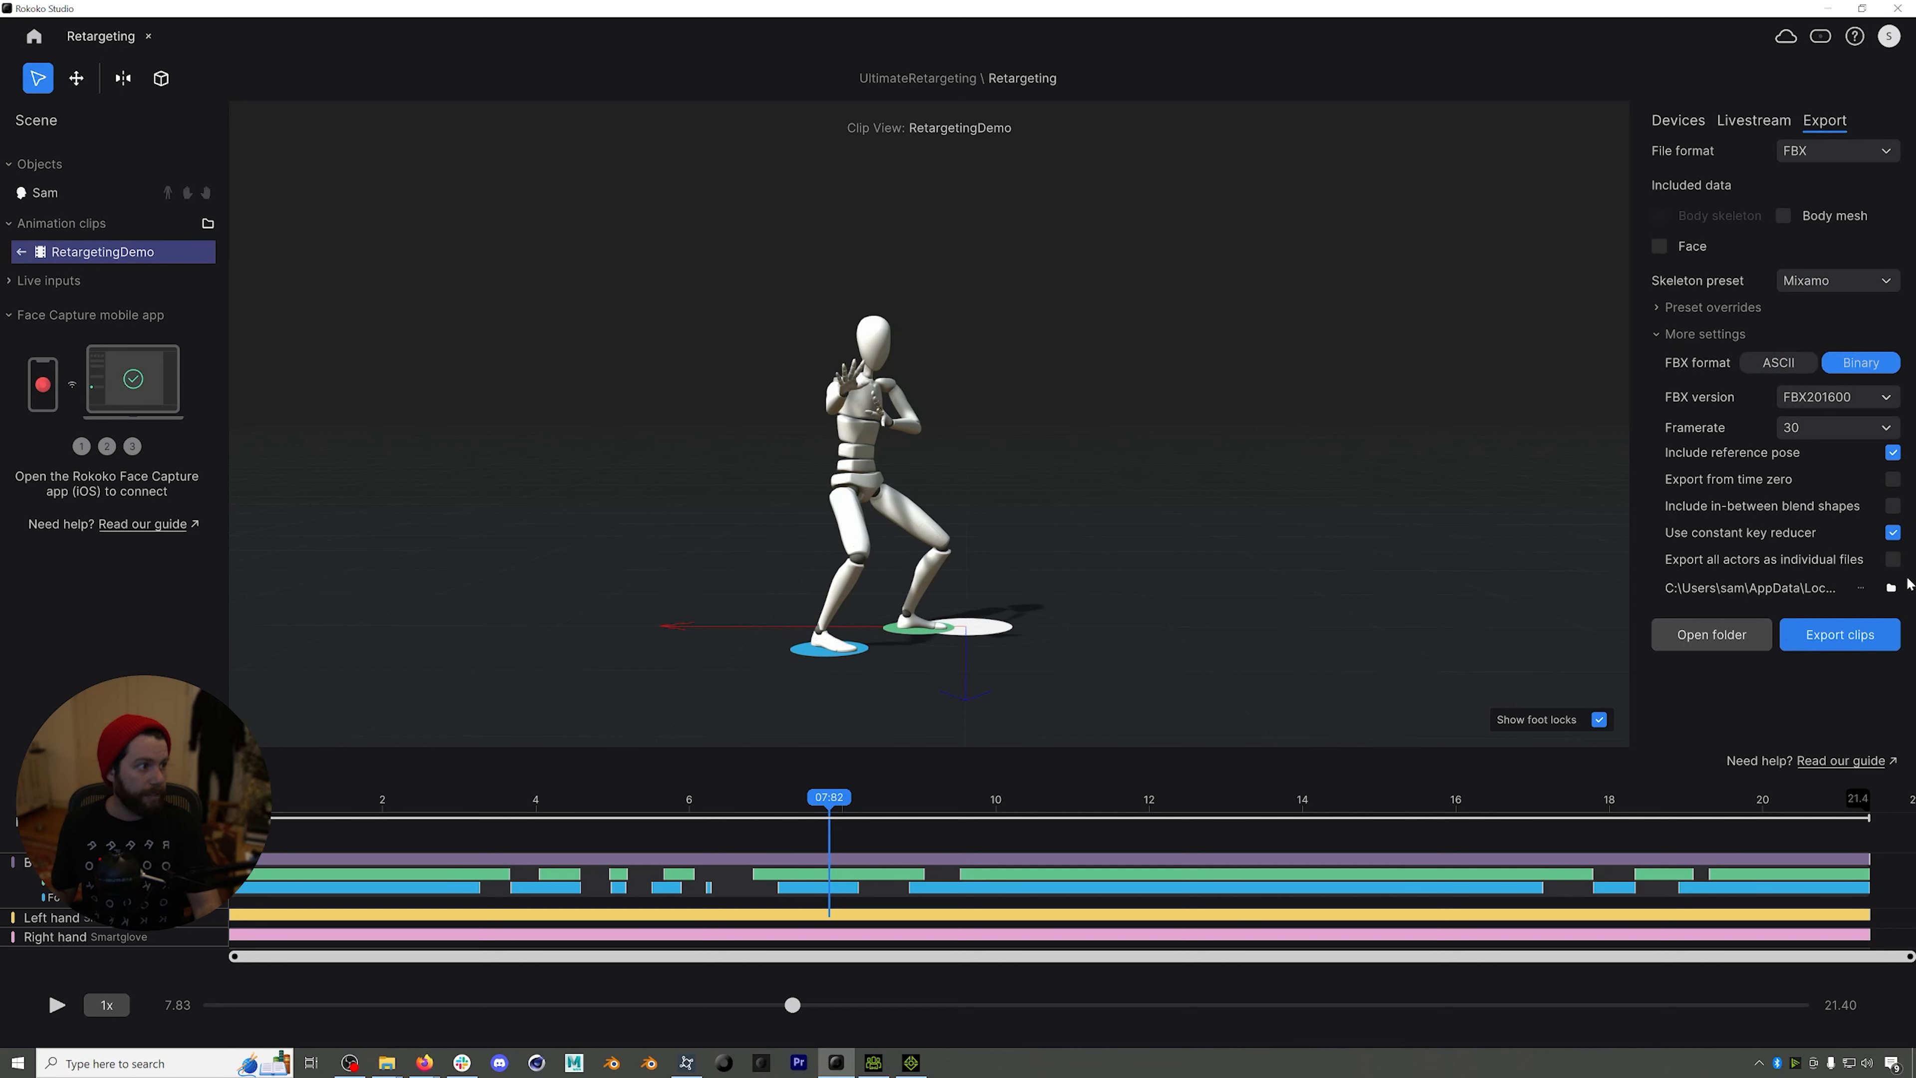
left_click(1727, 642)
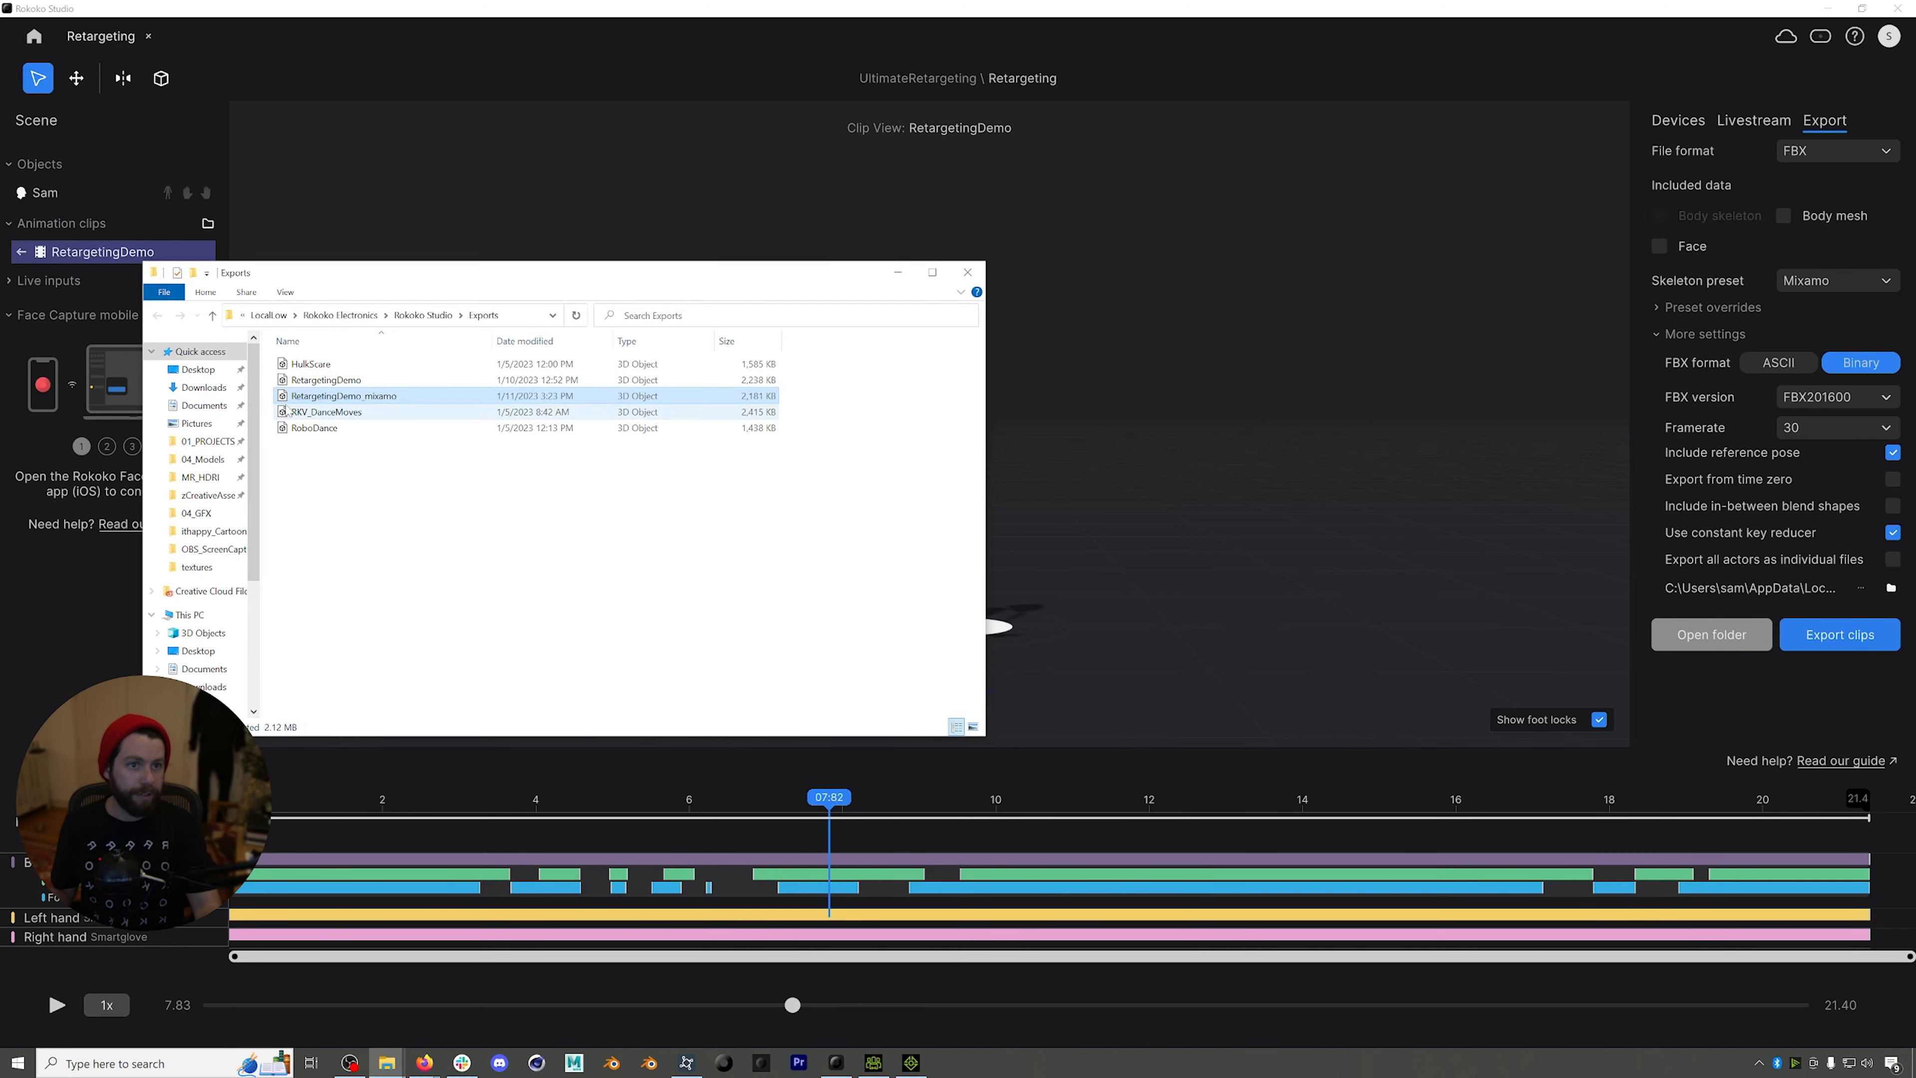
- Return to iClone and drop the RetargetingDemo_mixamo file from the Exports folder onto the character to start the motion import
left_click(1828, 9)
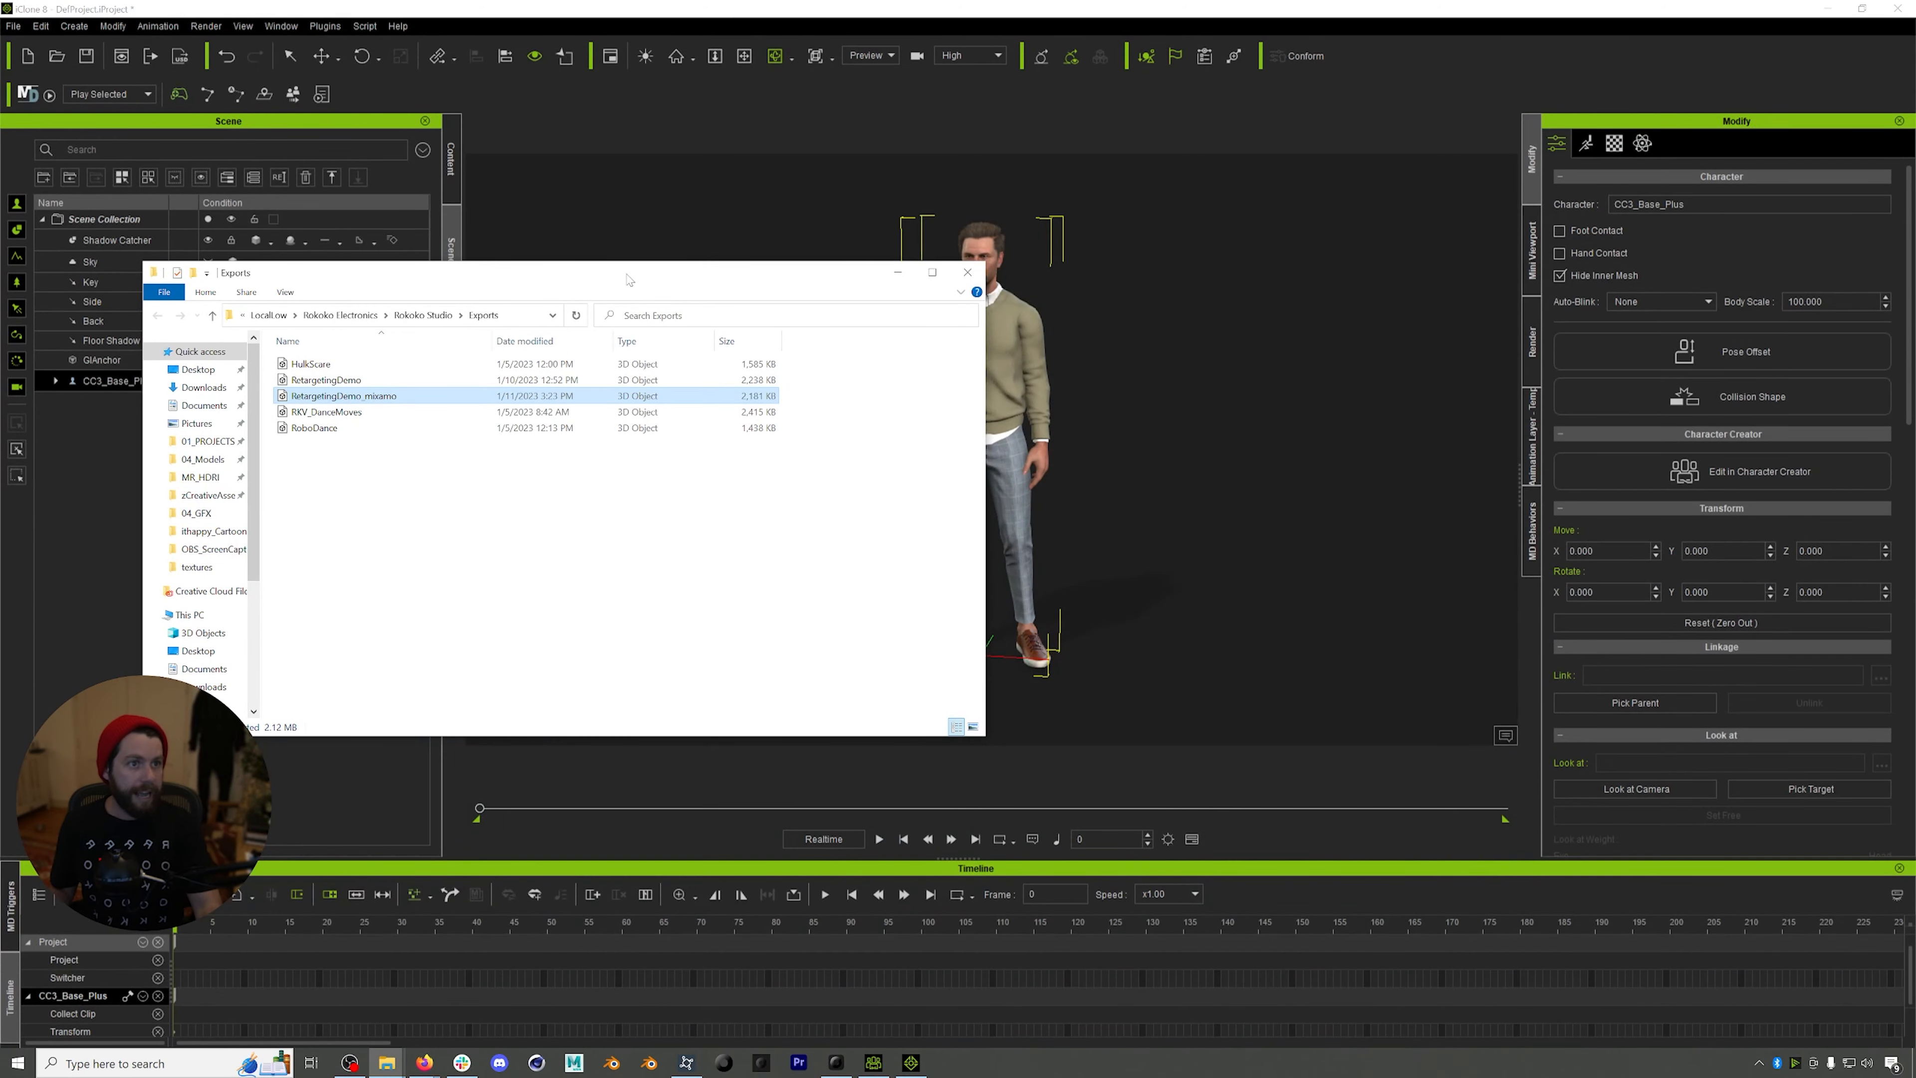
left_click_drag(629, 280, 586, 561)
left_click_drag(347, 676, 903, 303)
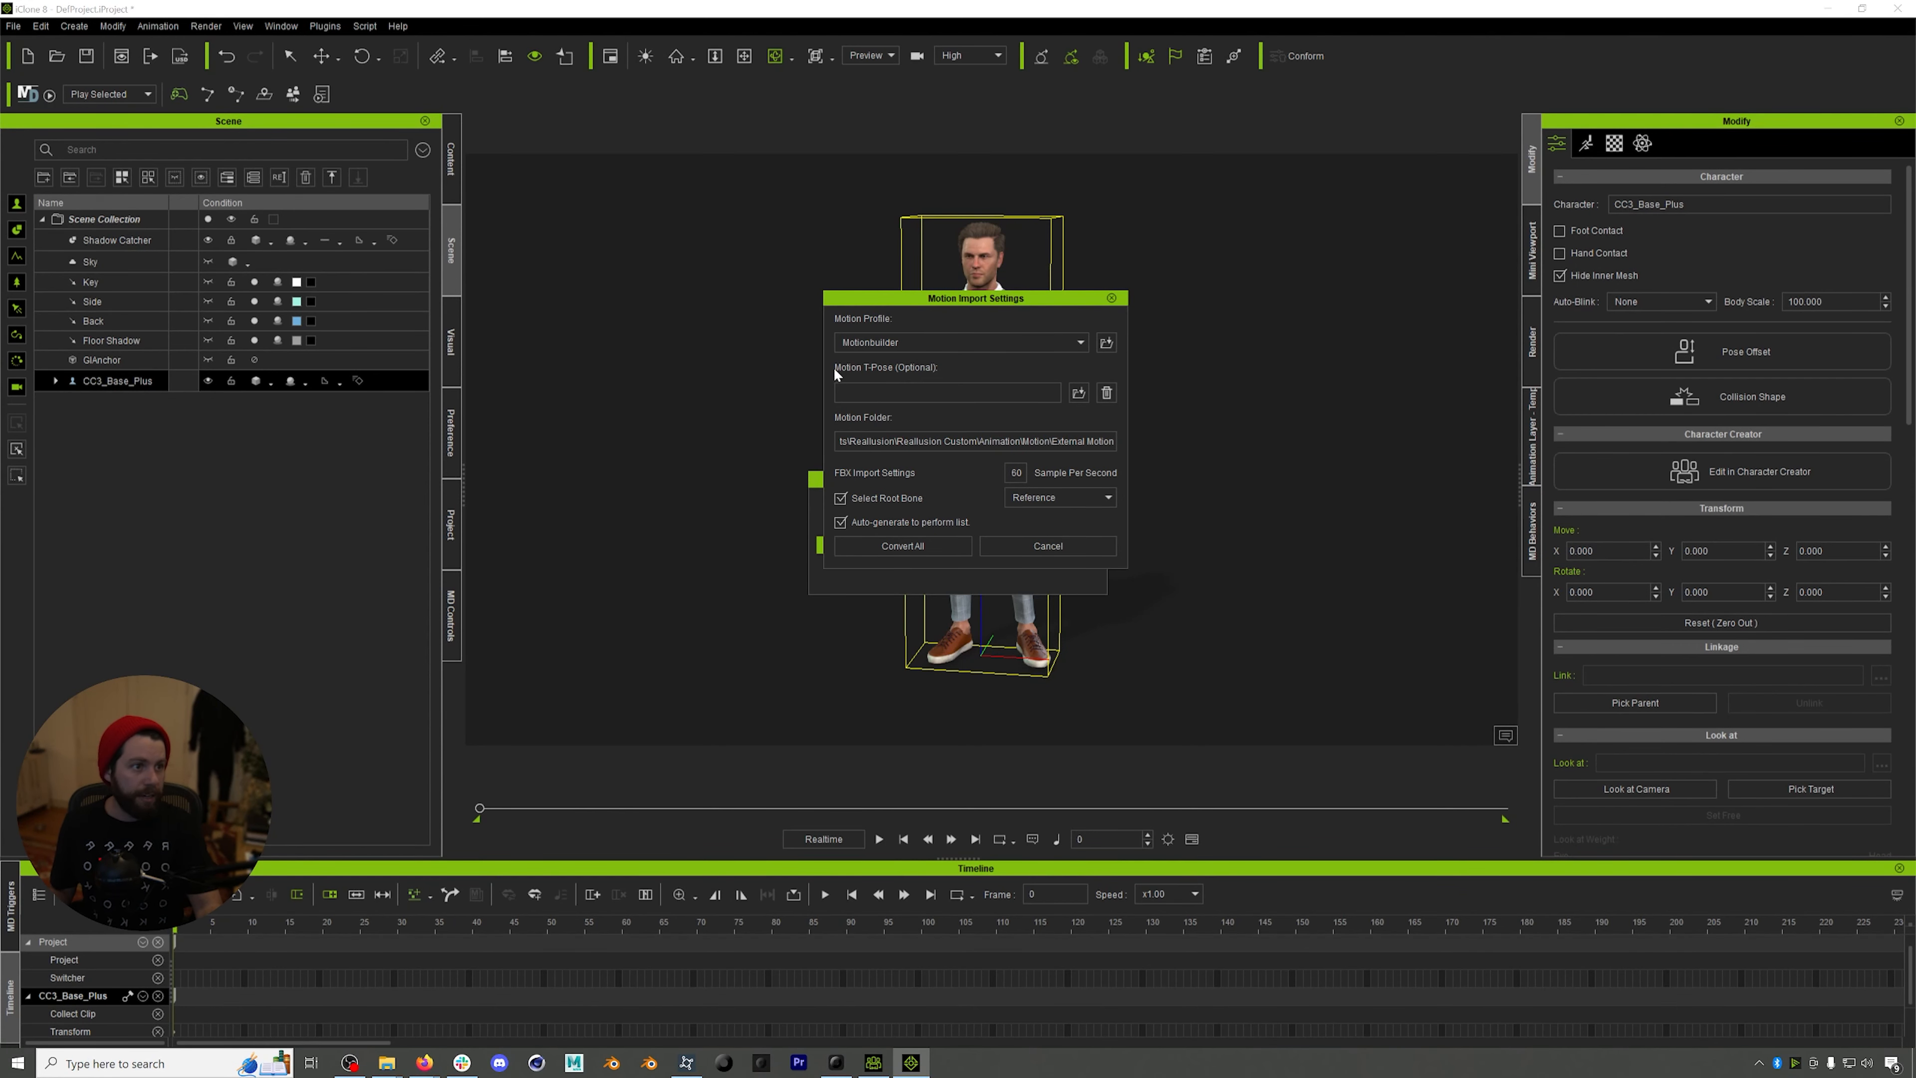
- Set the Motion T-Pose in the import settings to the RetargetingDemo_mixamo file from the Rokoko Studio Exports folder
left_click(1079, 391)
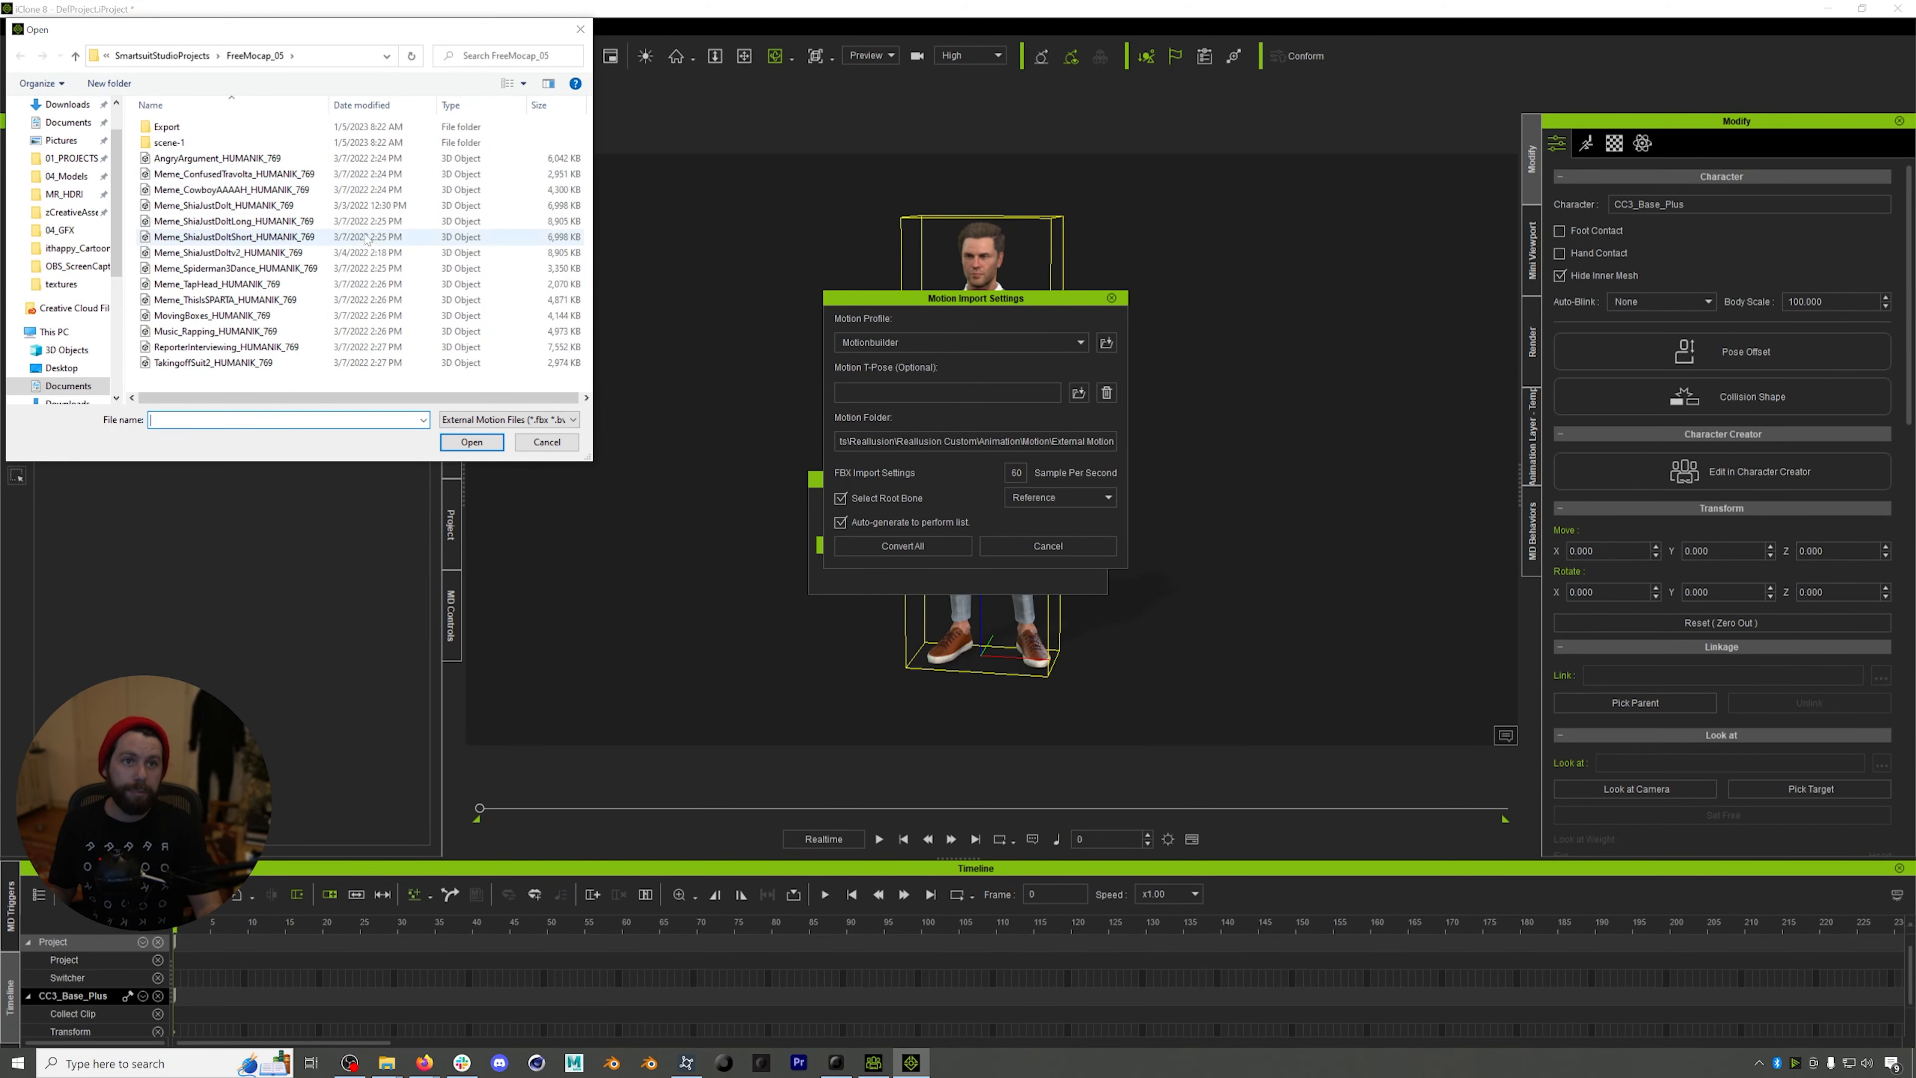
left_click_drag(273, 32, 934, 163)
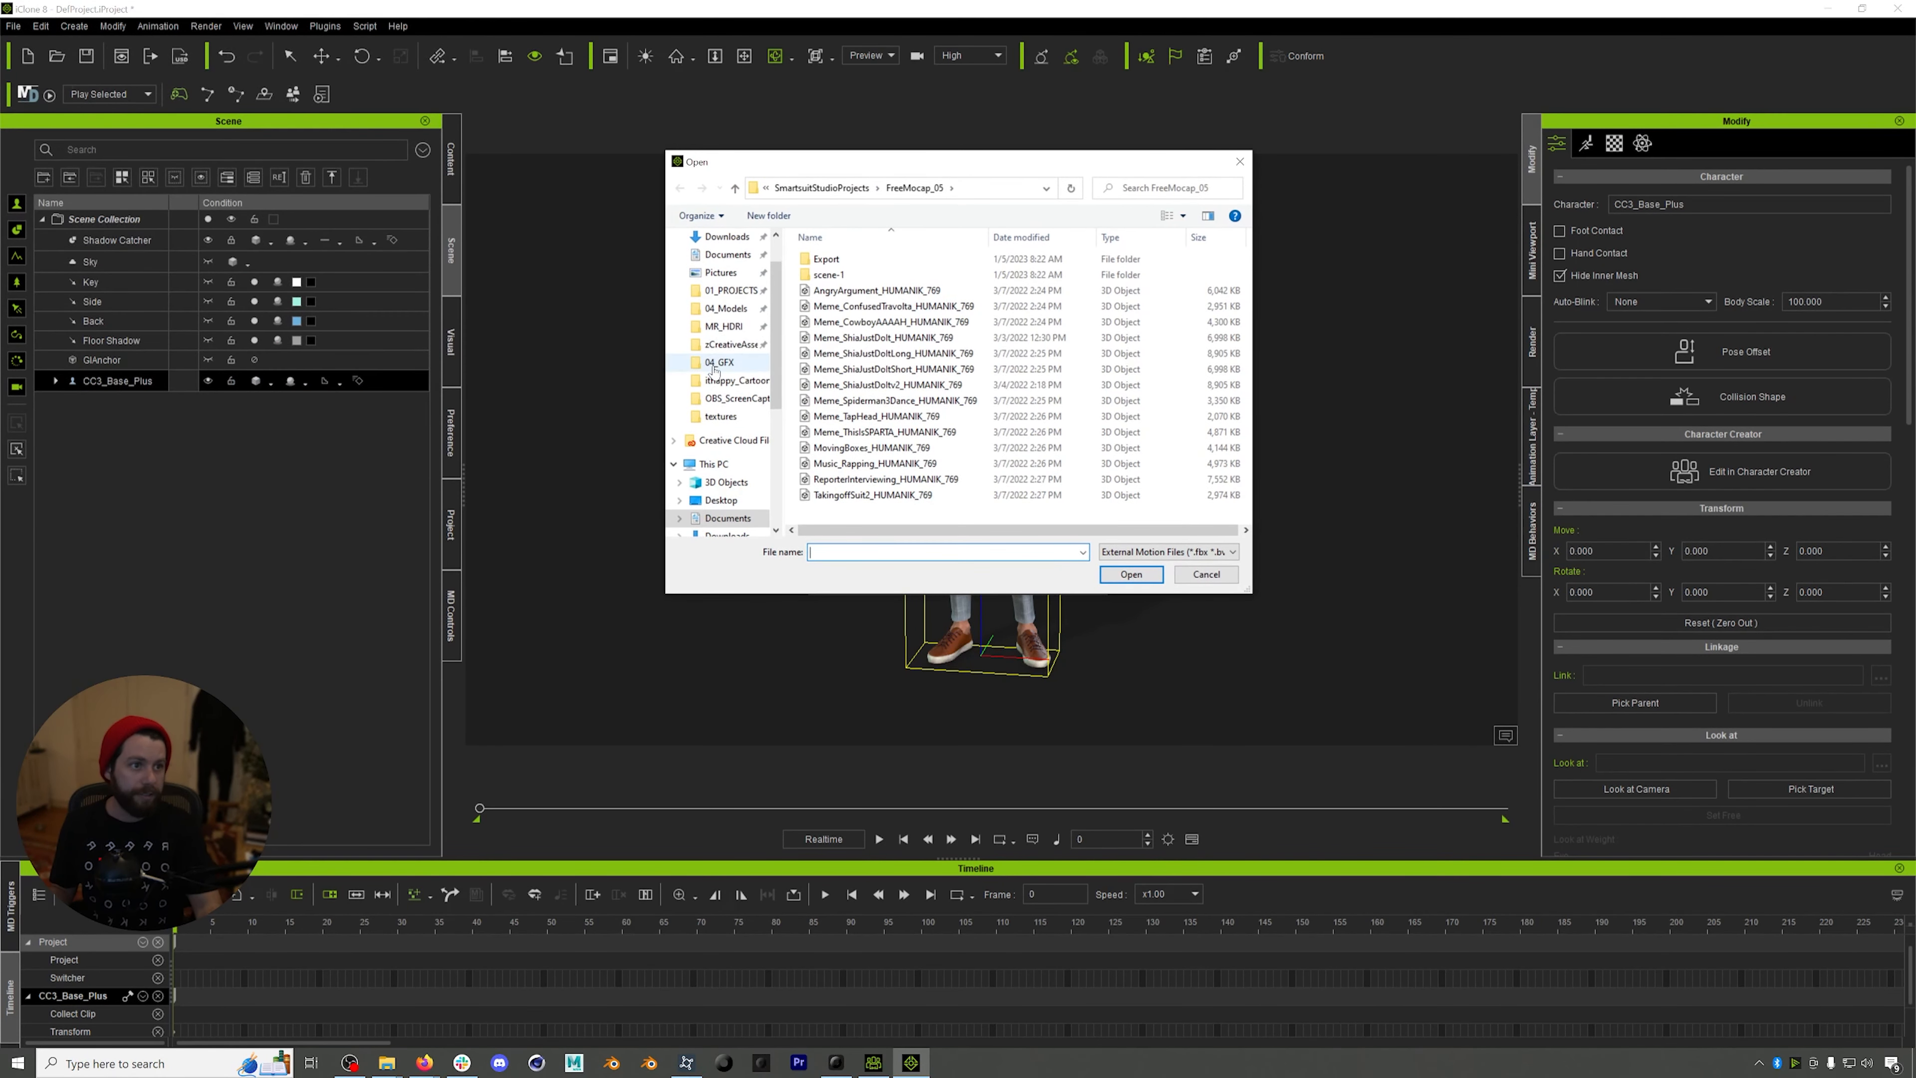
left_click(980, 188)
type("sam\\AppData\\LocalLow\\Rokoko Electronics\\Rokoko Studio\\Exports")
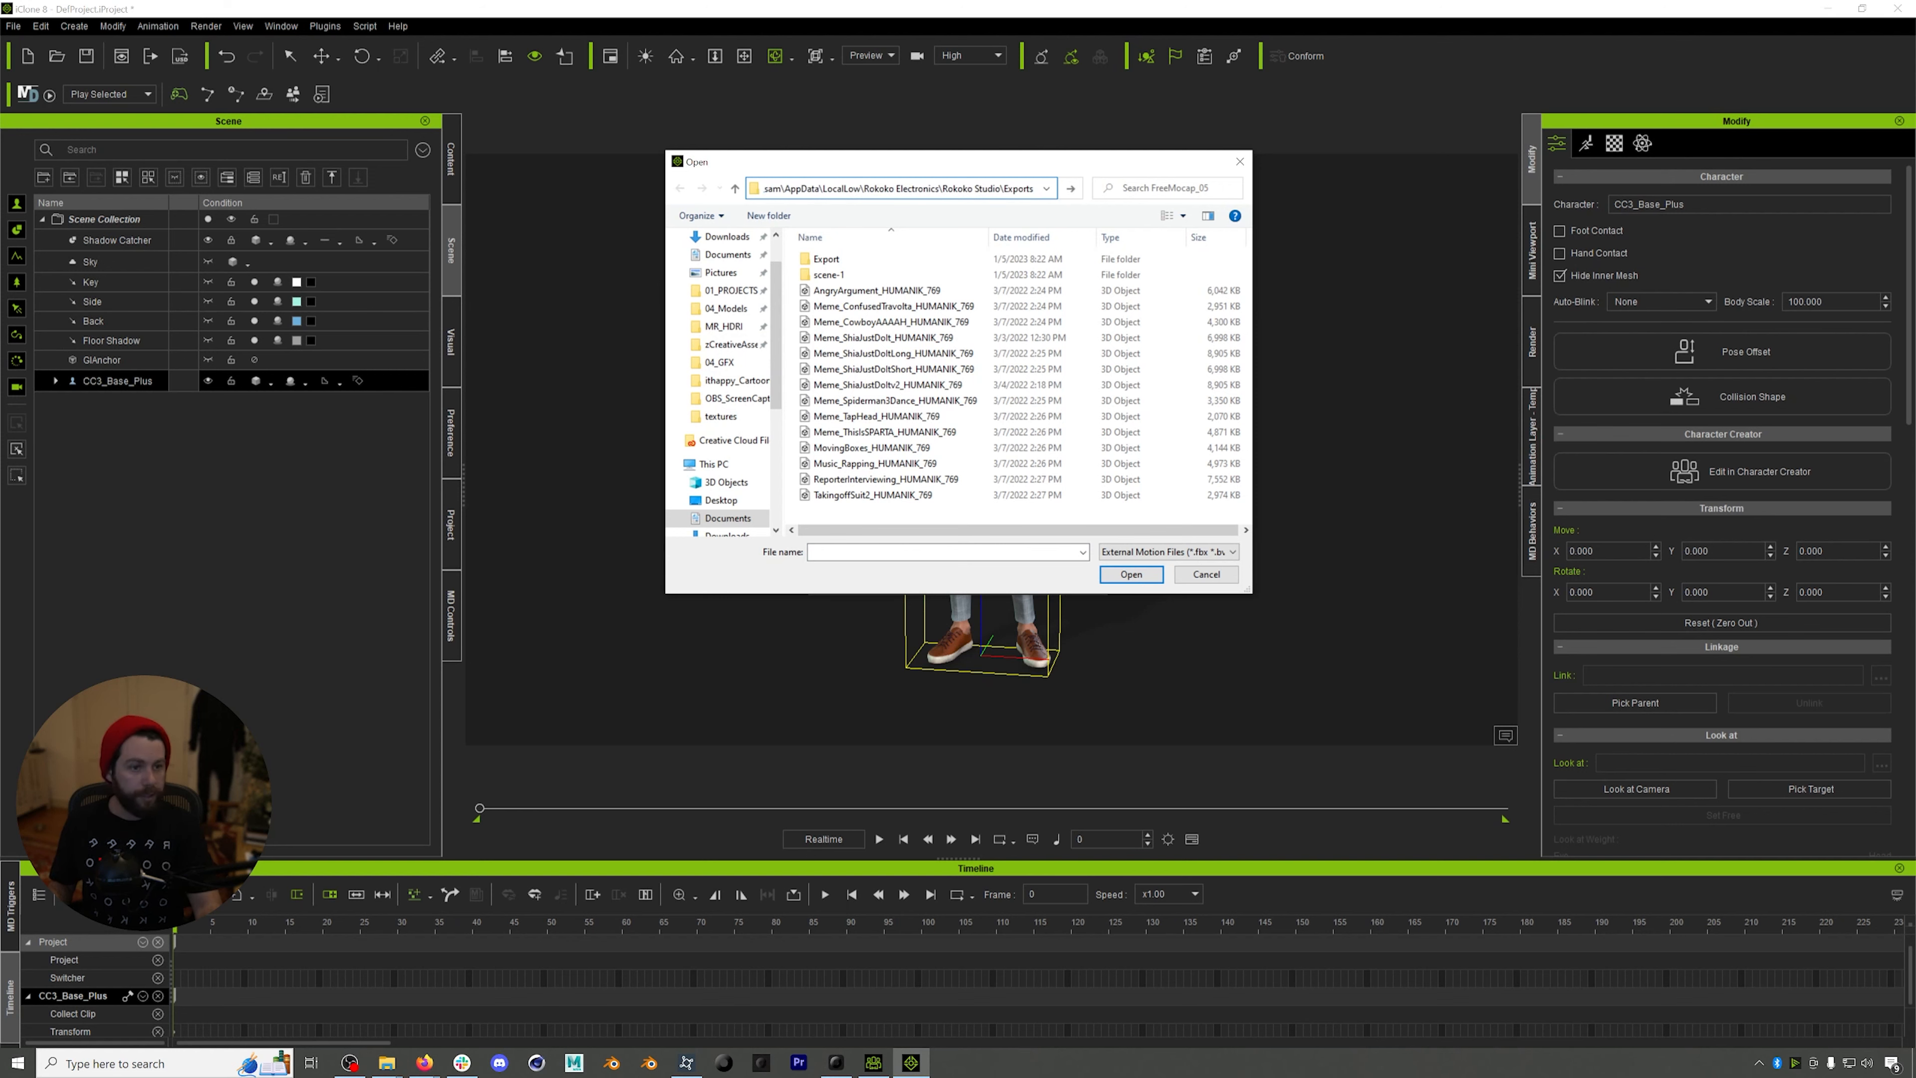
key("Return")
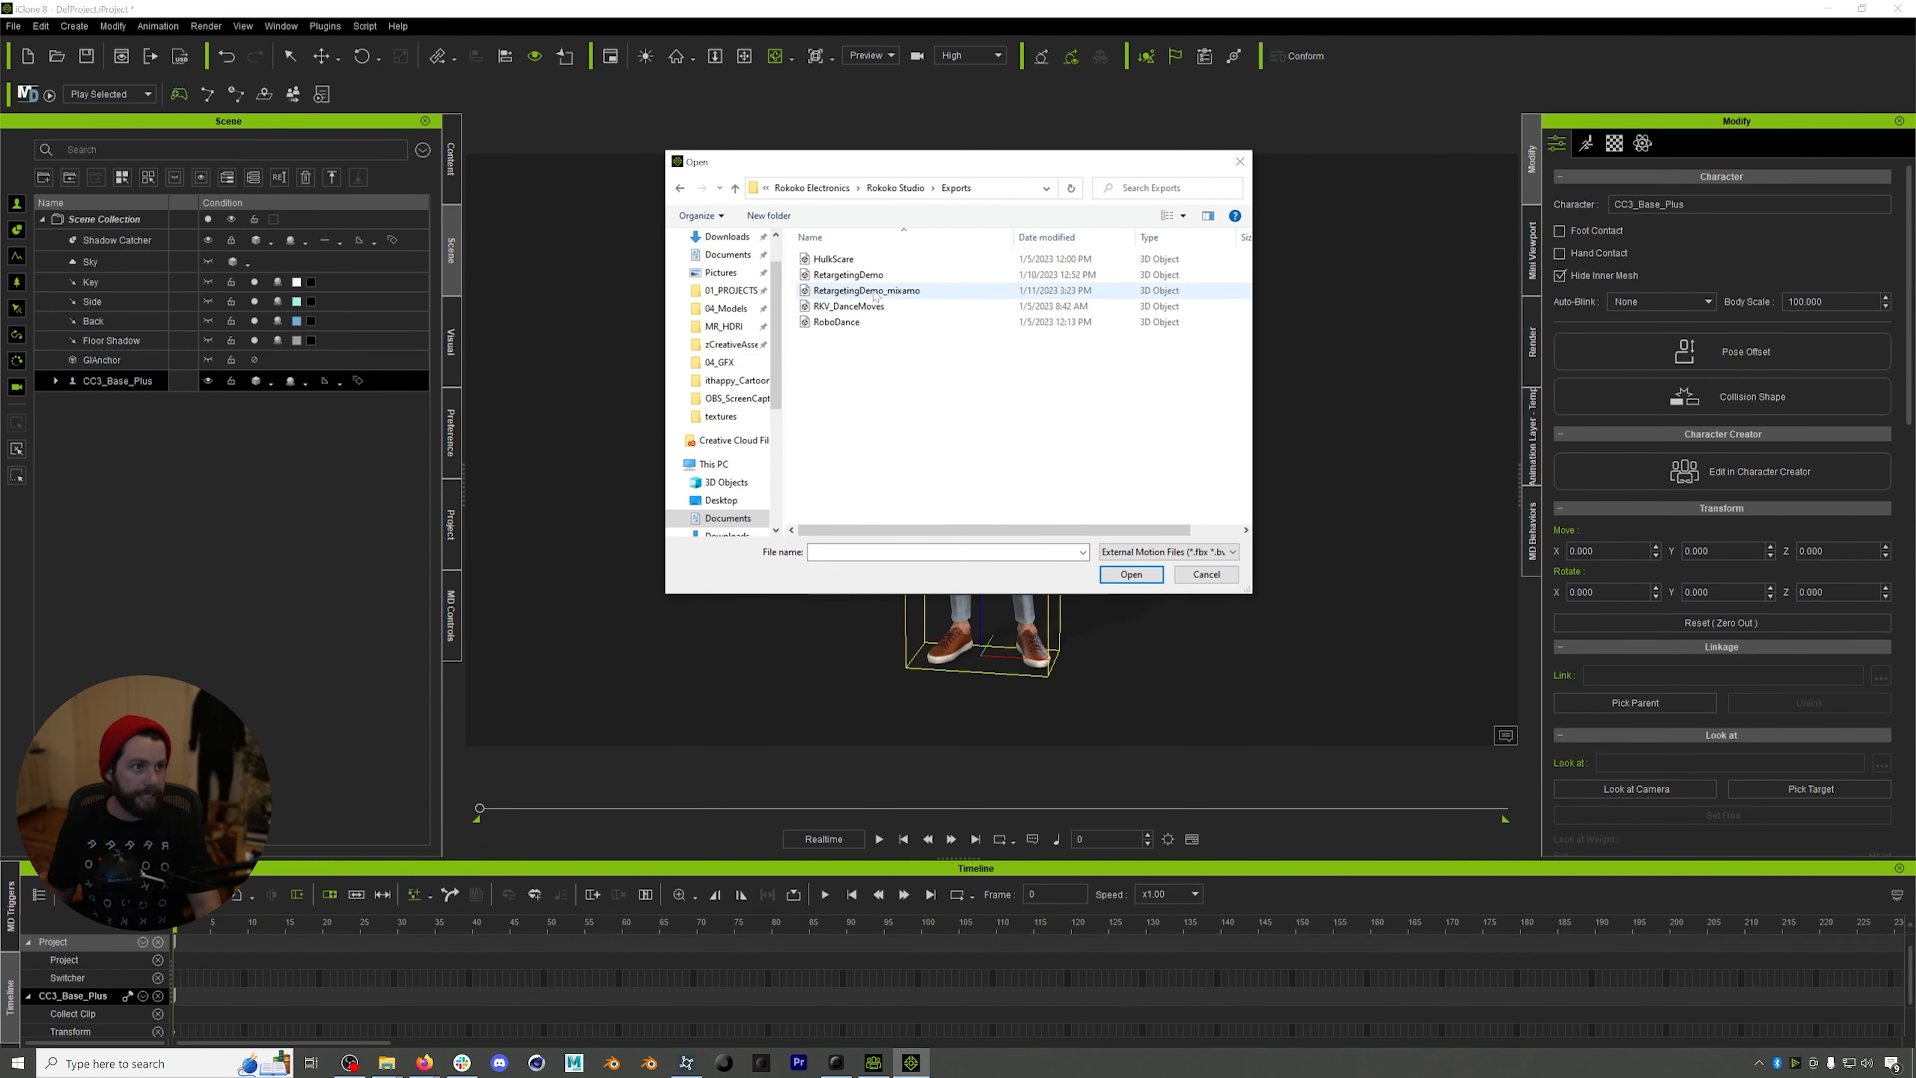
left_click(976, 194)
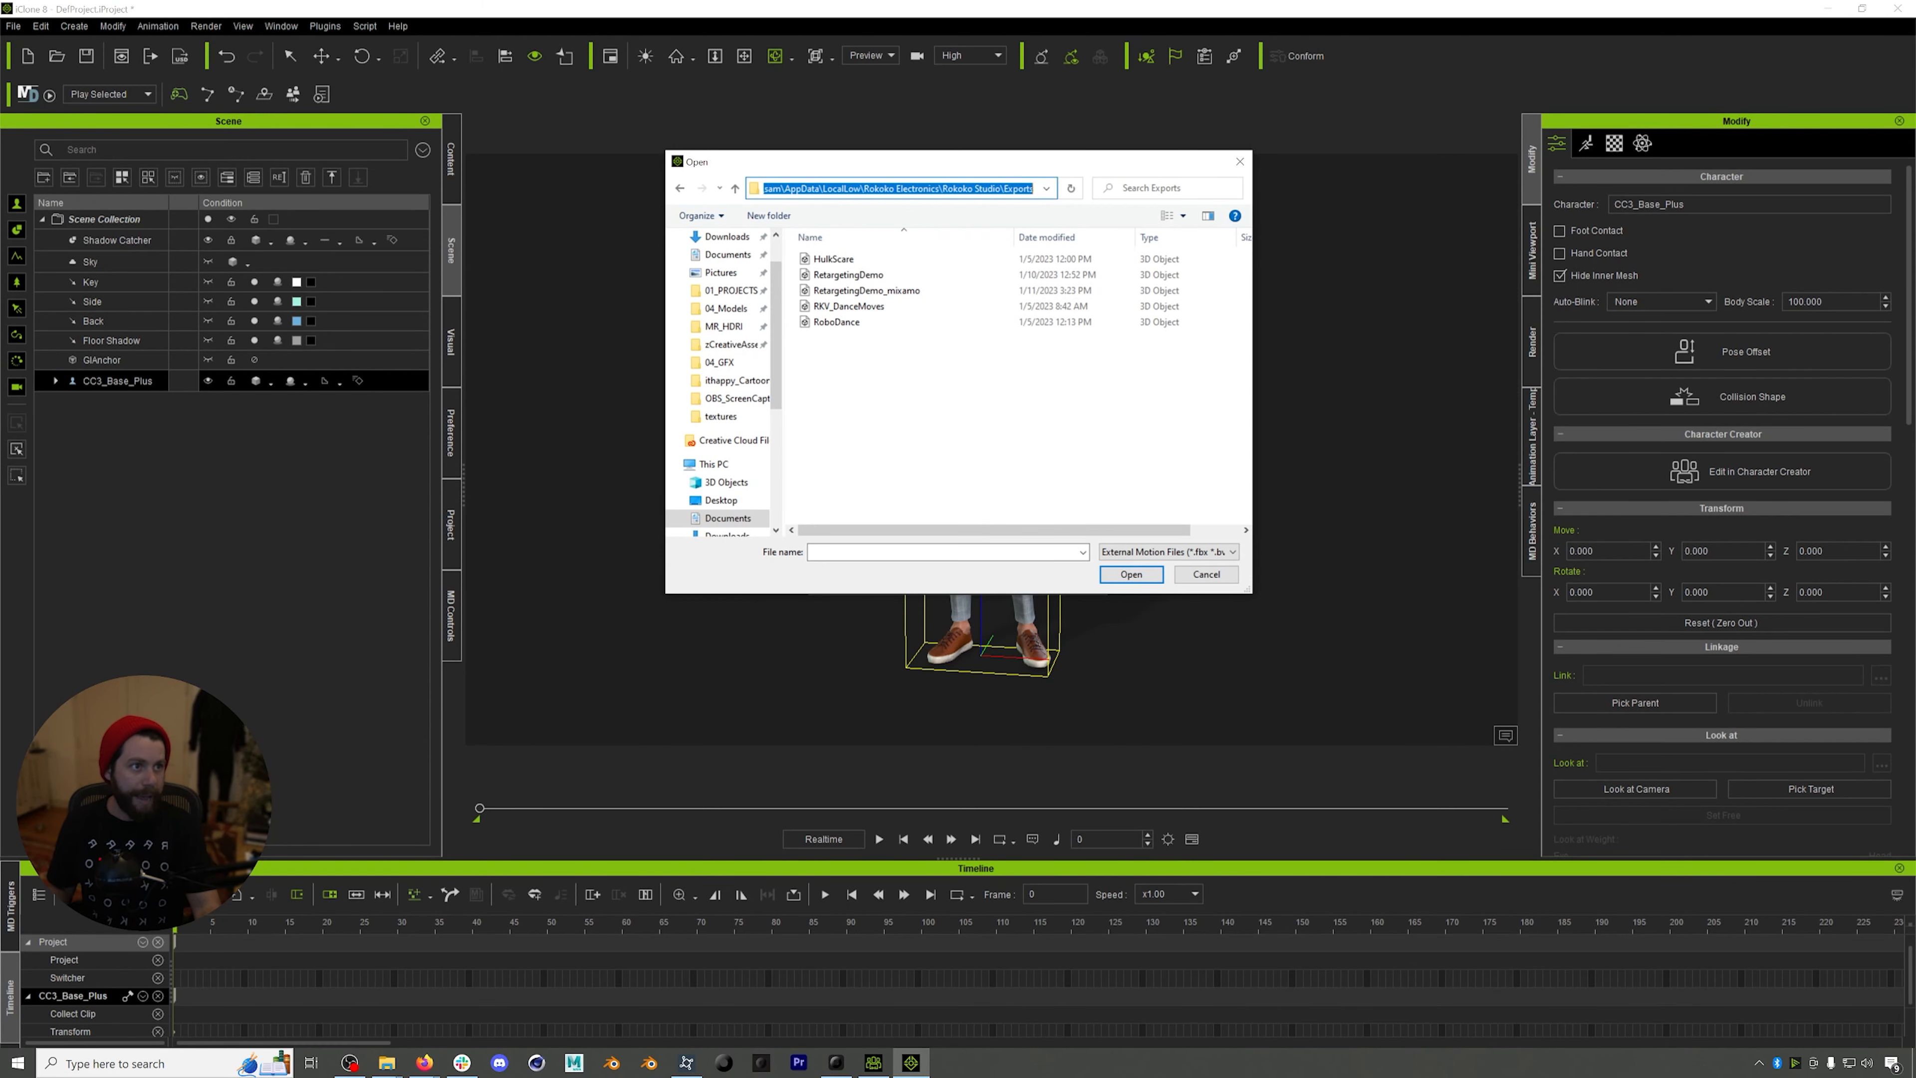
left_click(897, 291)
double_click(928, 290)
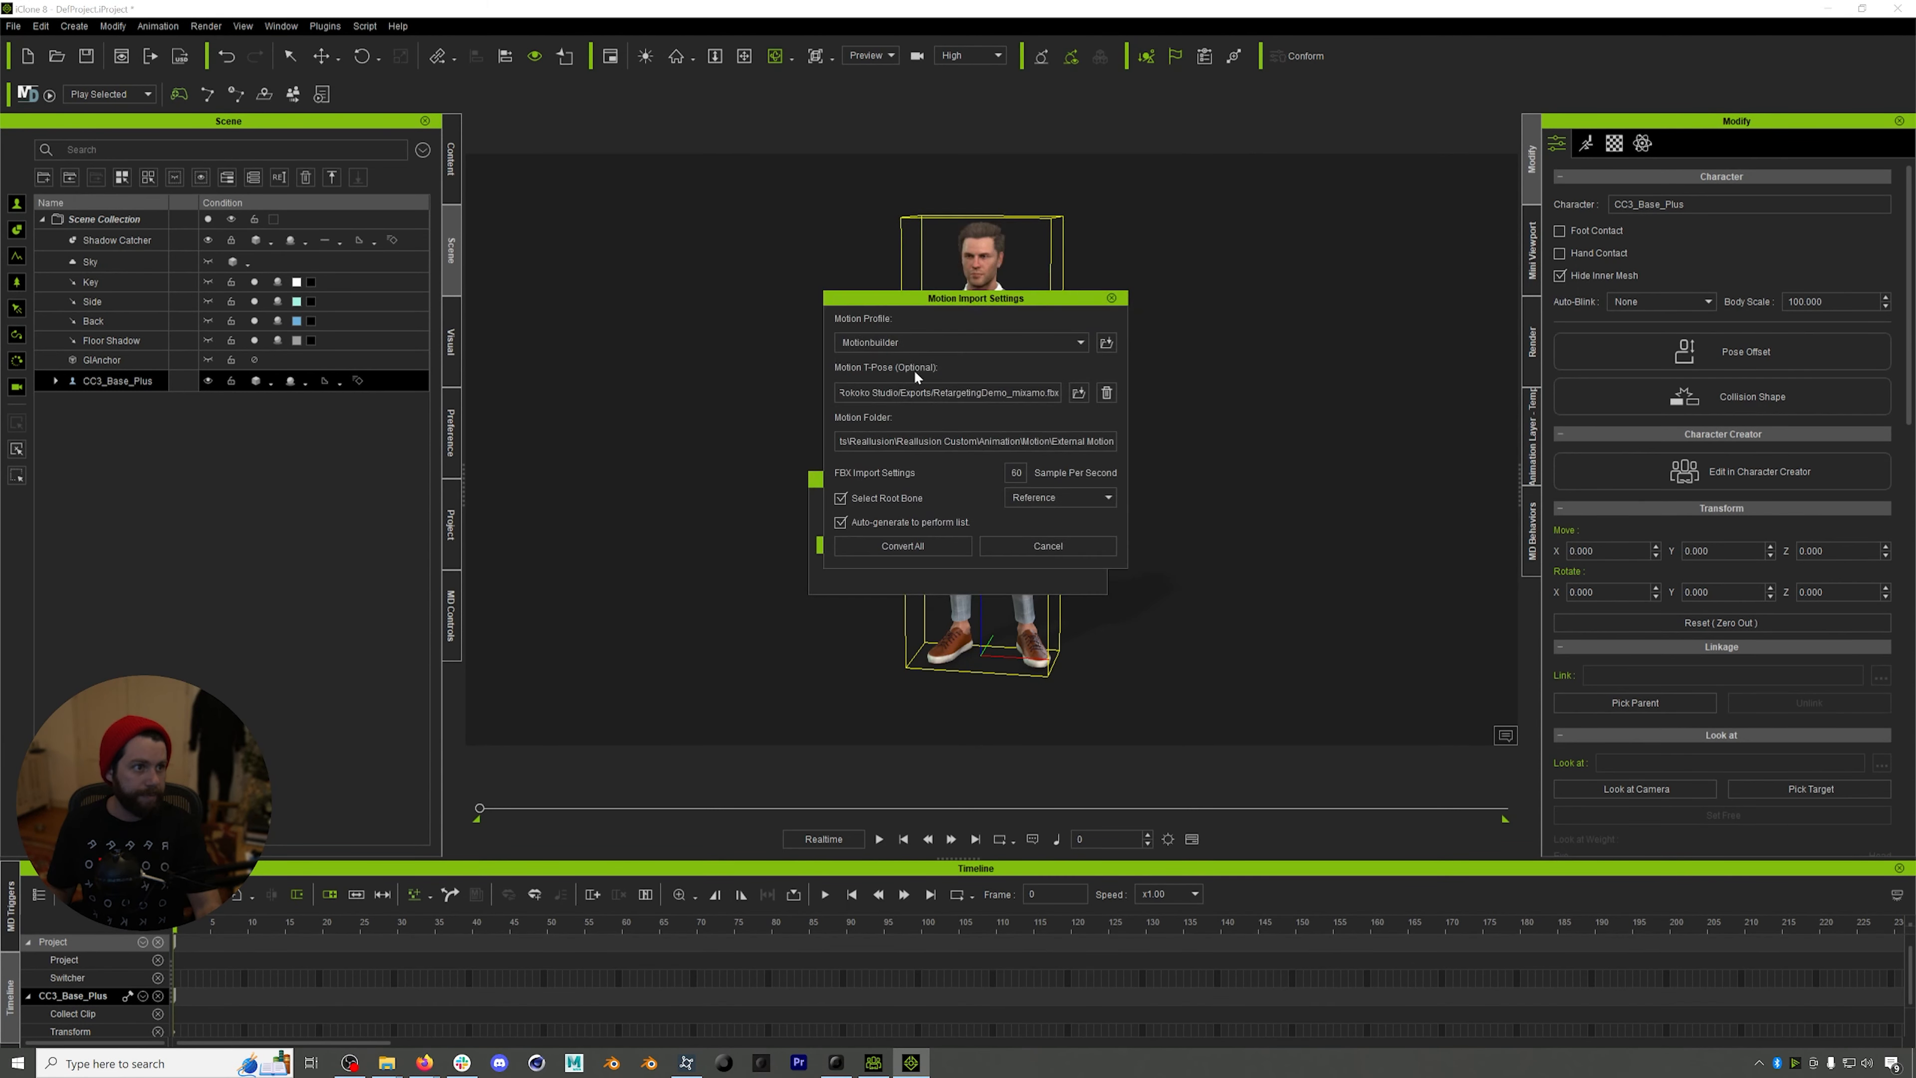
- Convert the imported motion onto the character, play it back and return the playhead to the start
left_click(918, 549)
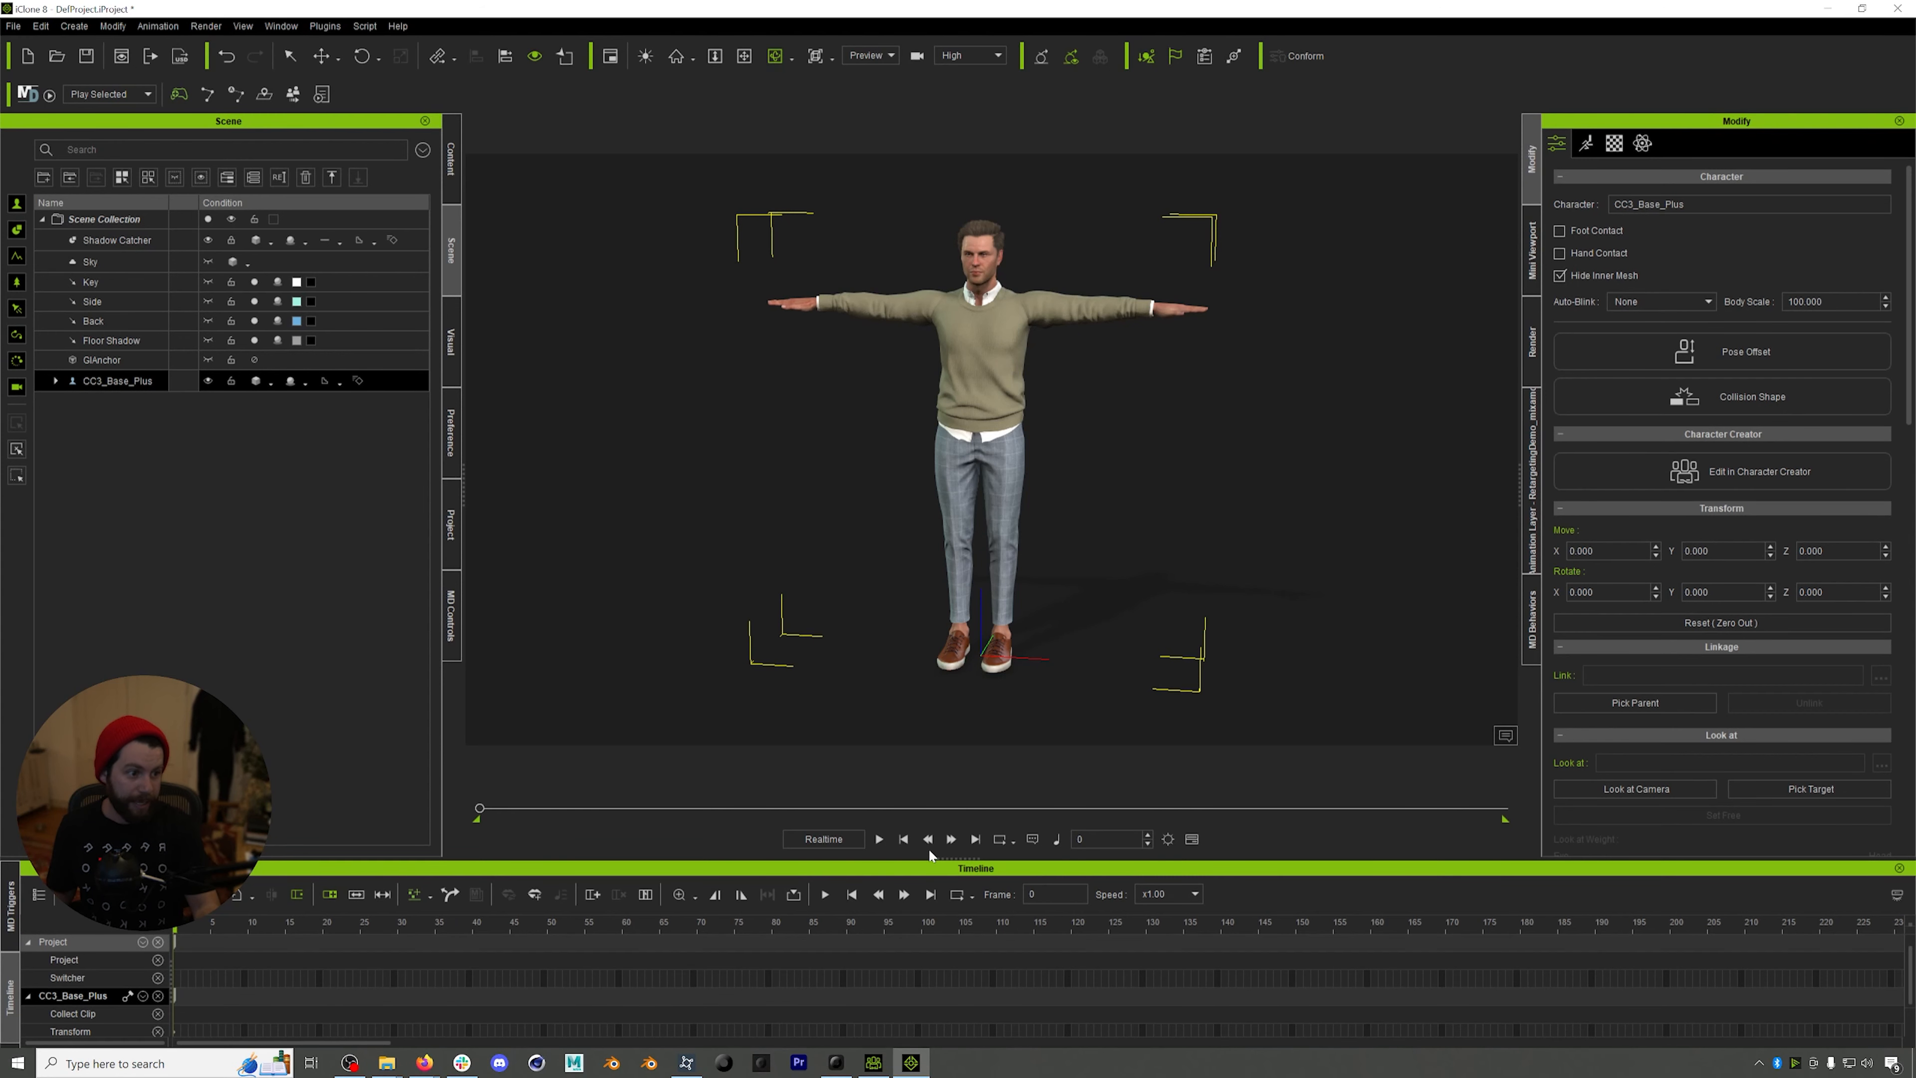
left_click(879, 839)
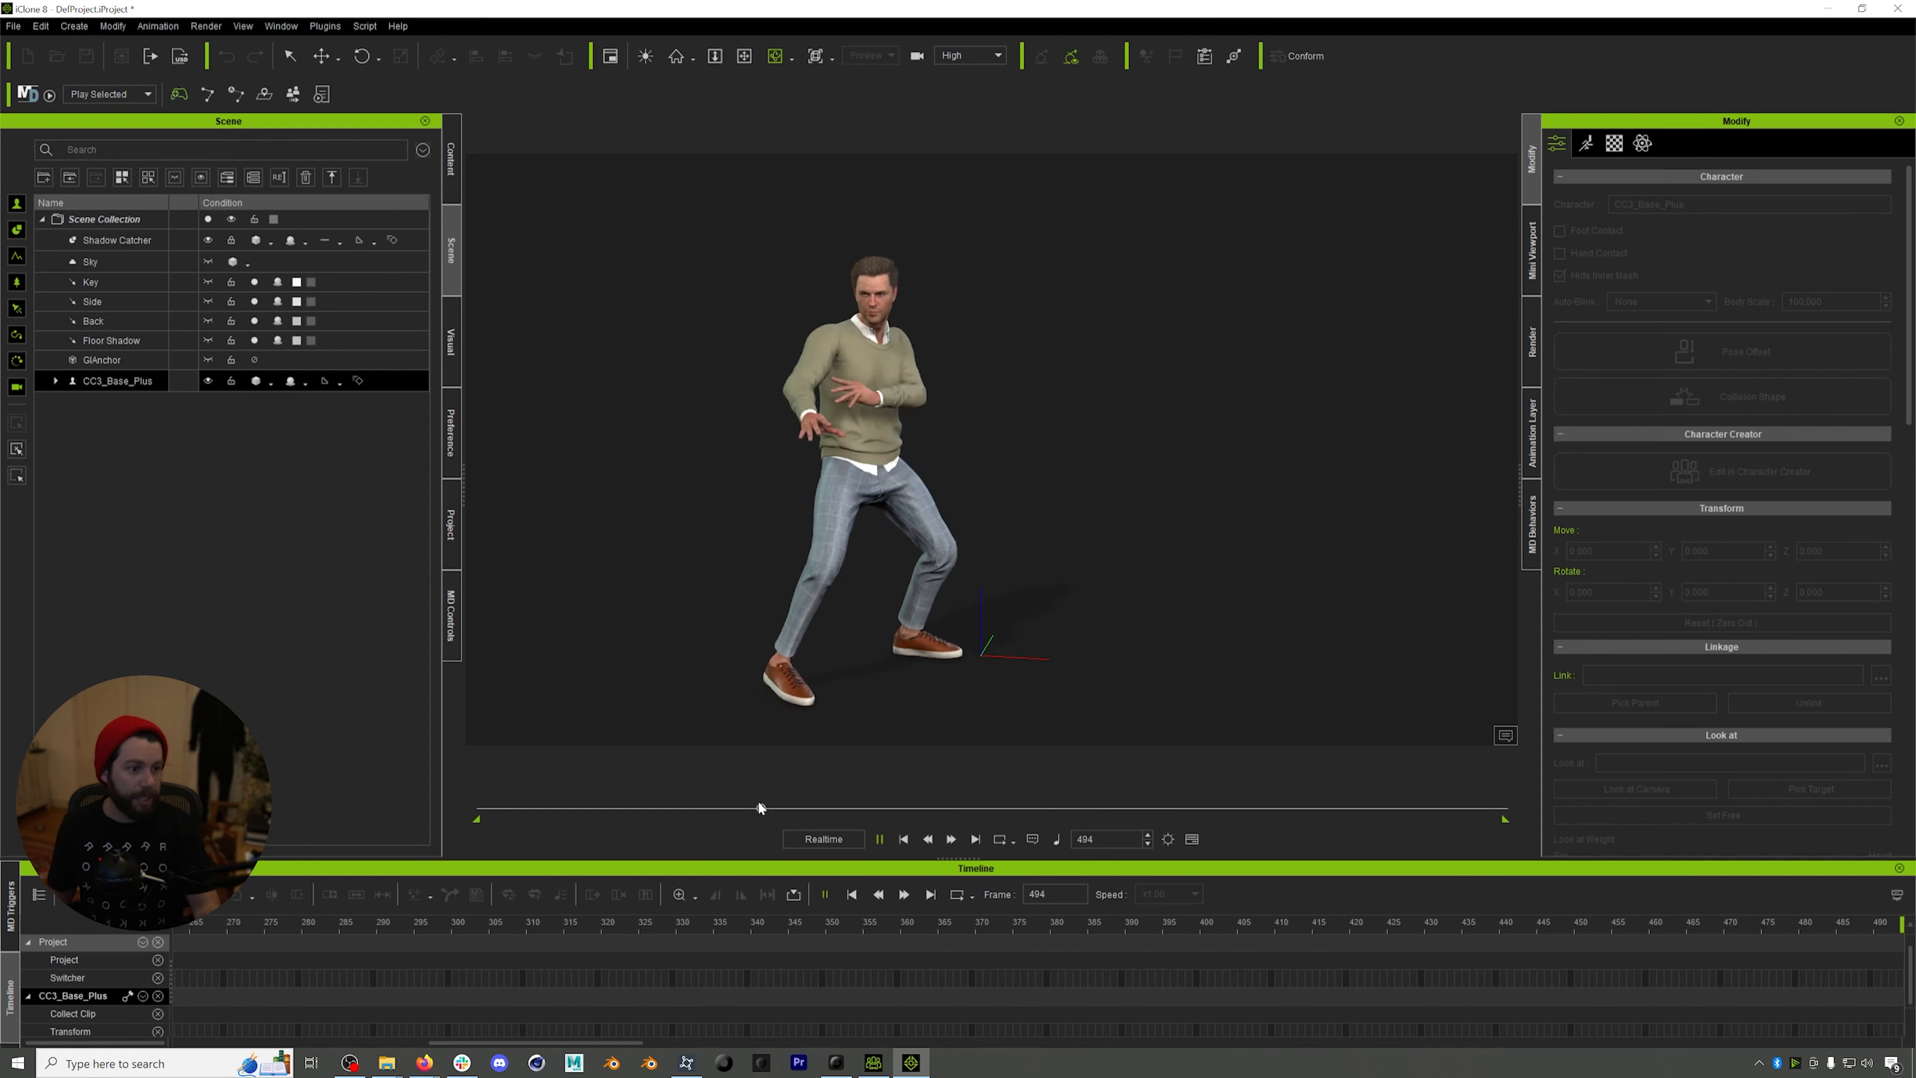
left_click_drag(830, 806, 483, 806)
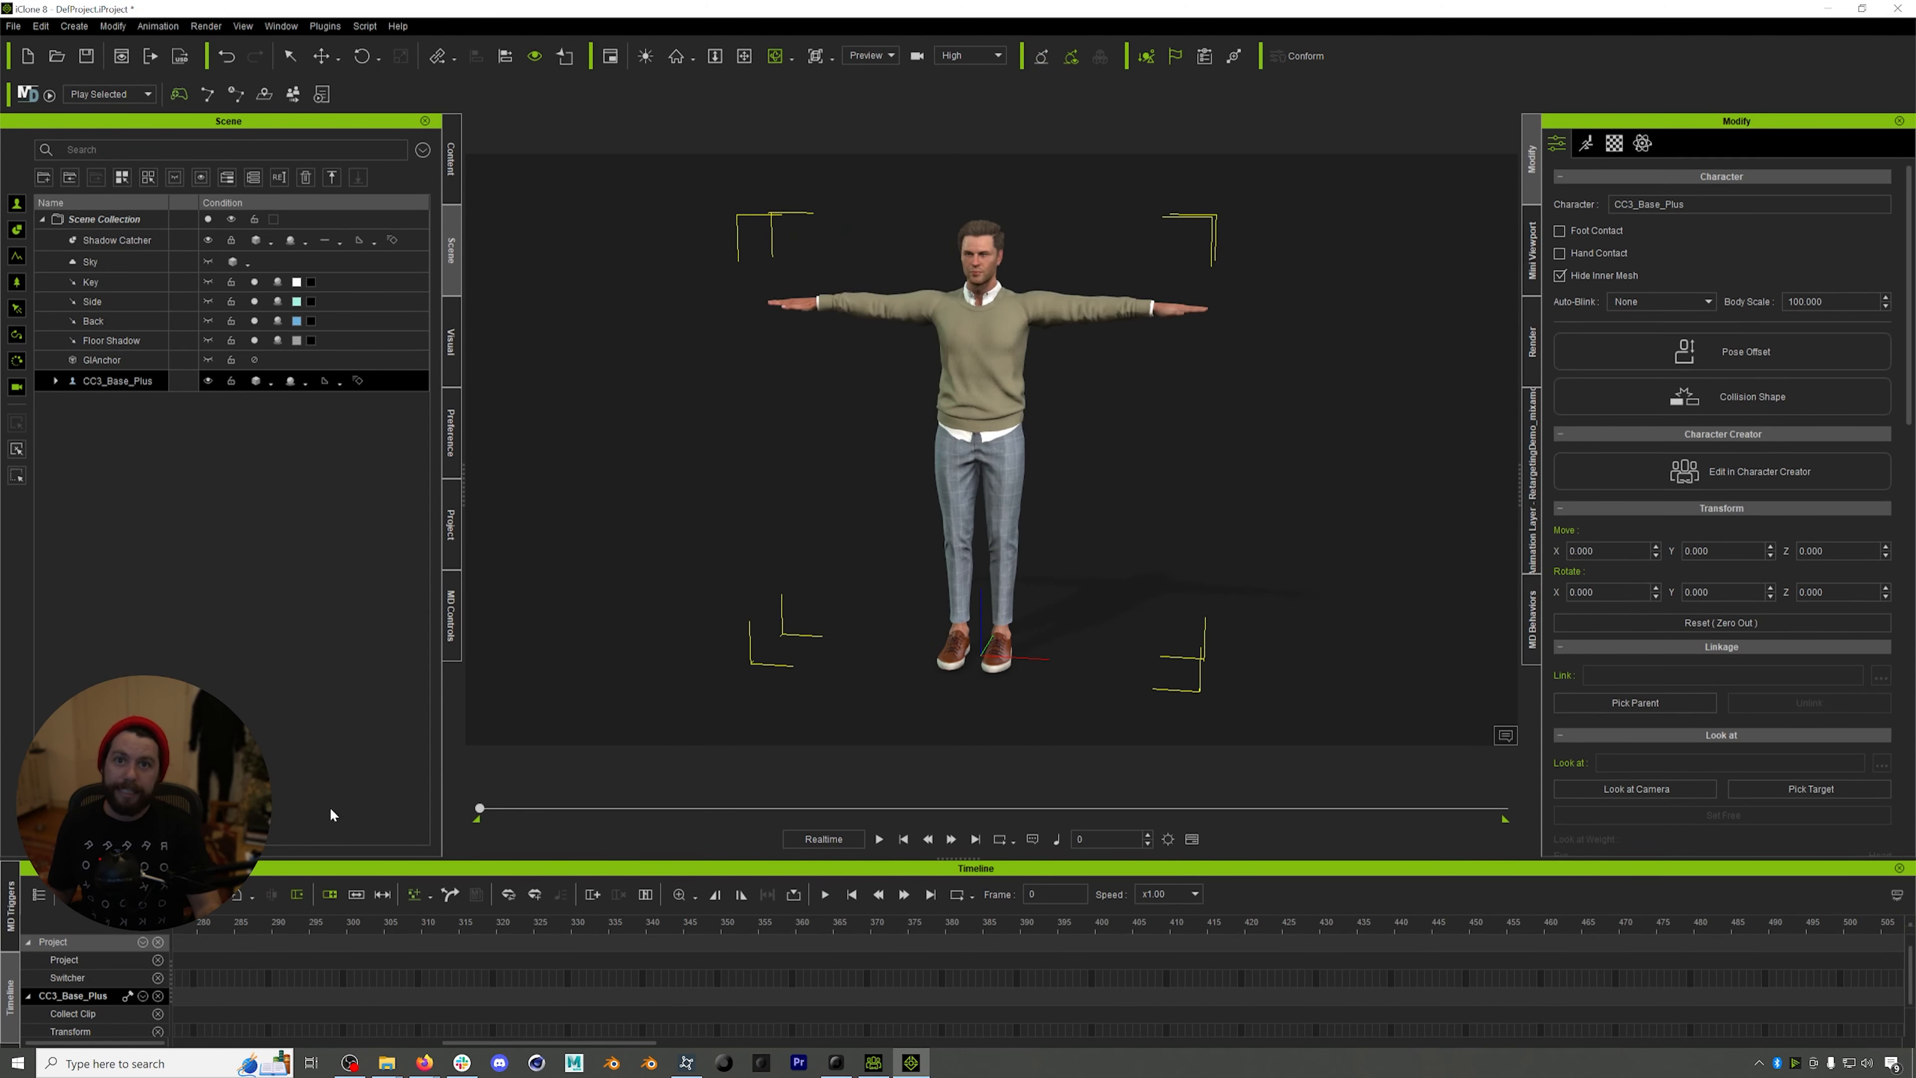
scroll(603, 967, "down", 1)
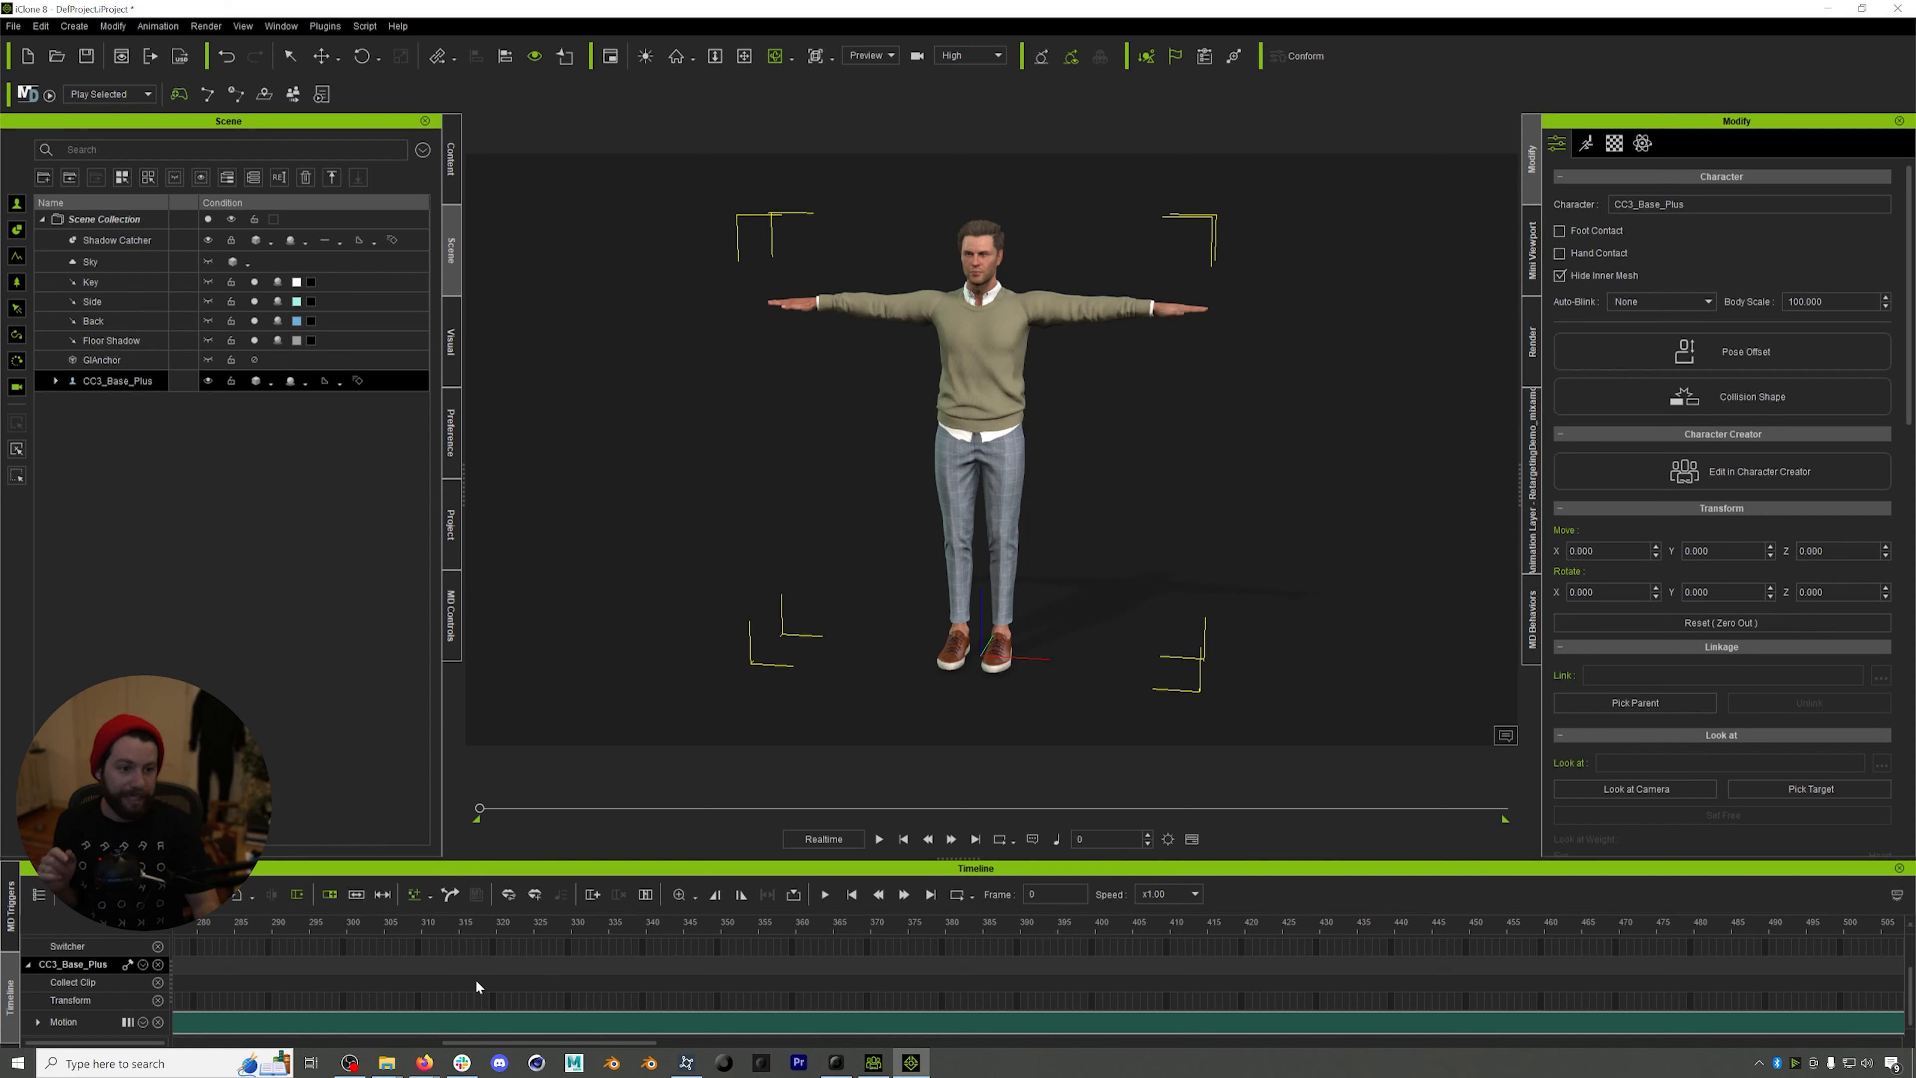
mouse_move(507, 811)
left_mouse_down()
mouse_move(637, 796)
mouse_move(491, 802)
left_mouse_up()
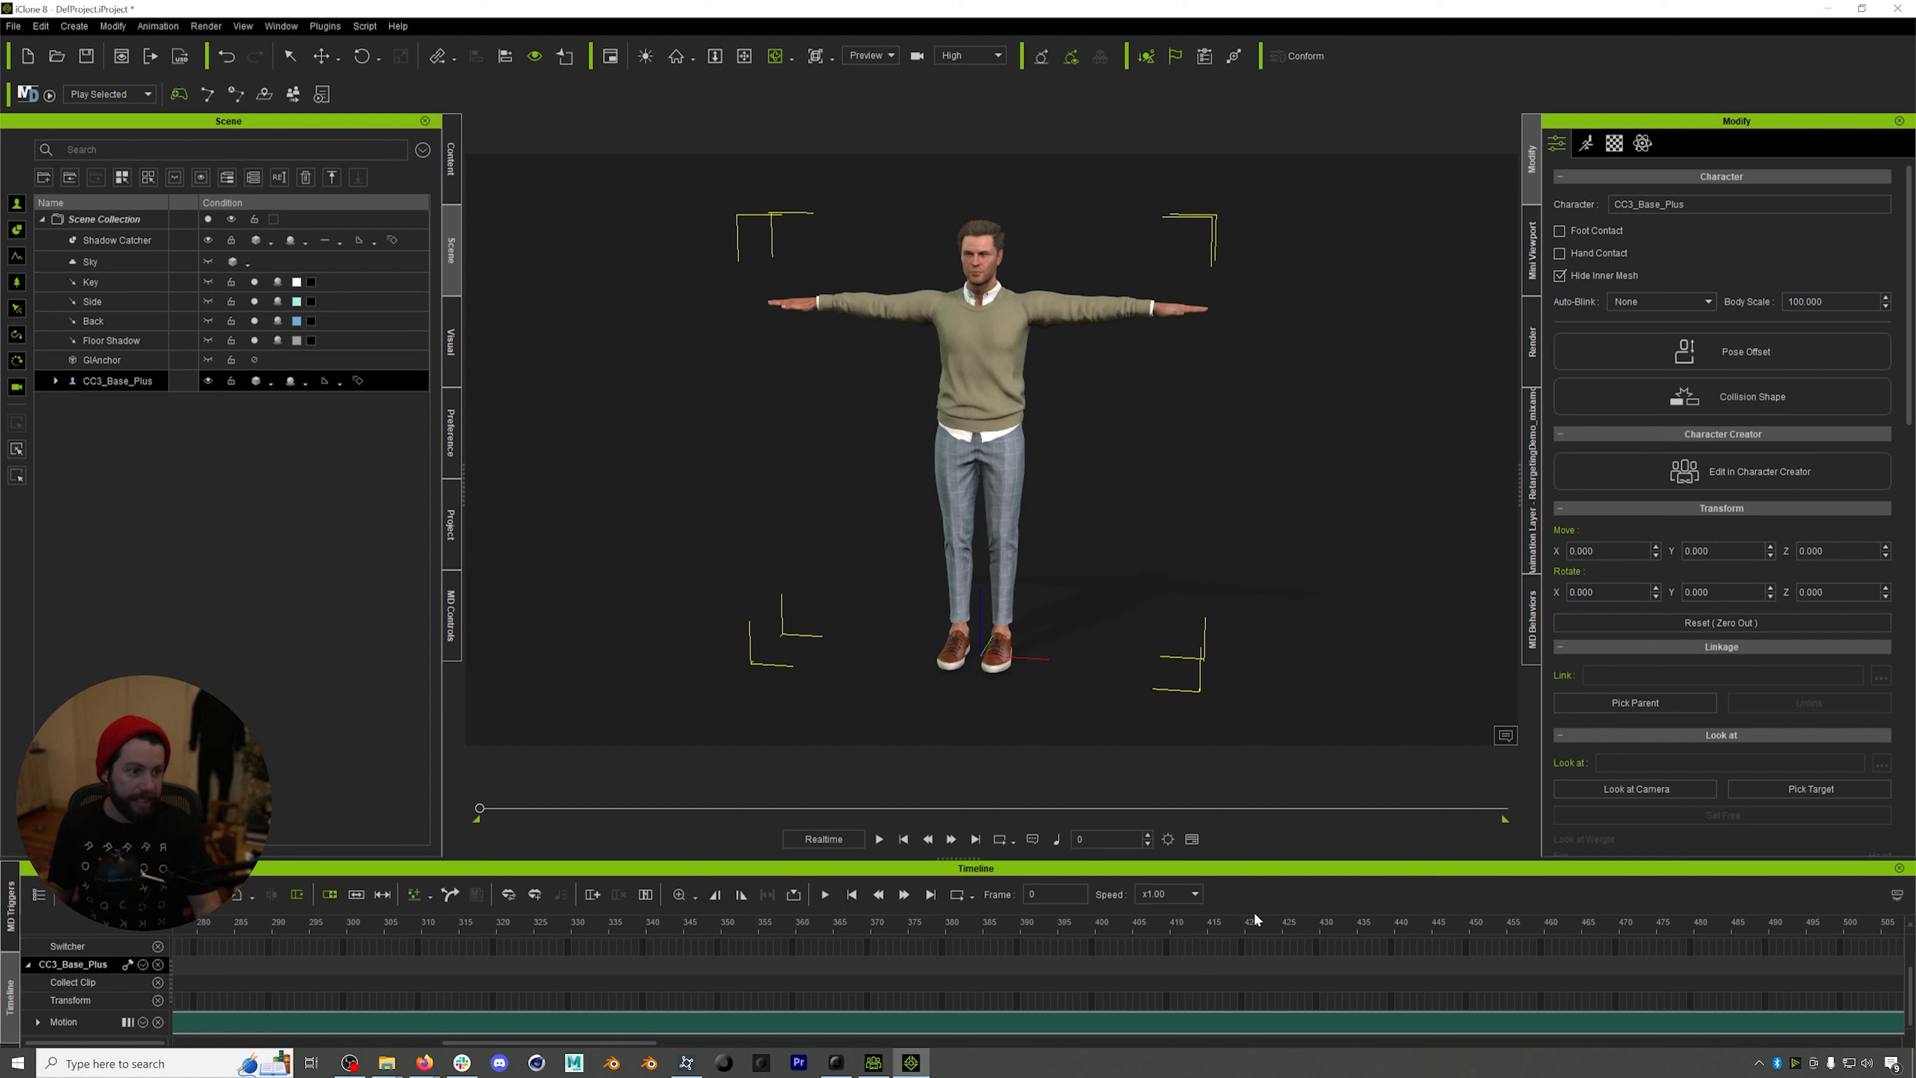
- Switch to another workspace layout, close the Curve Editor and reduce the Timeline's height to enlarge the viewport
left_click(281, 26)
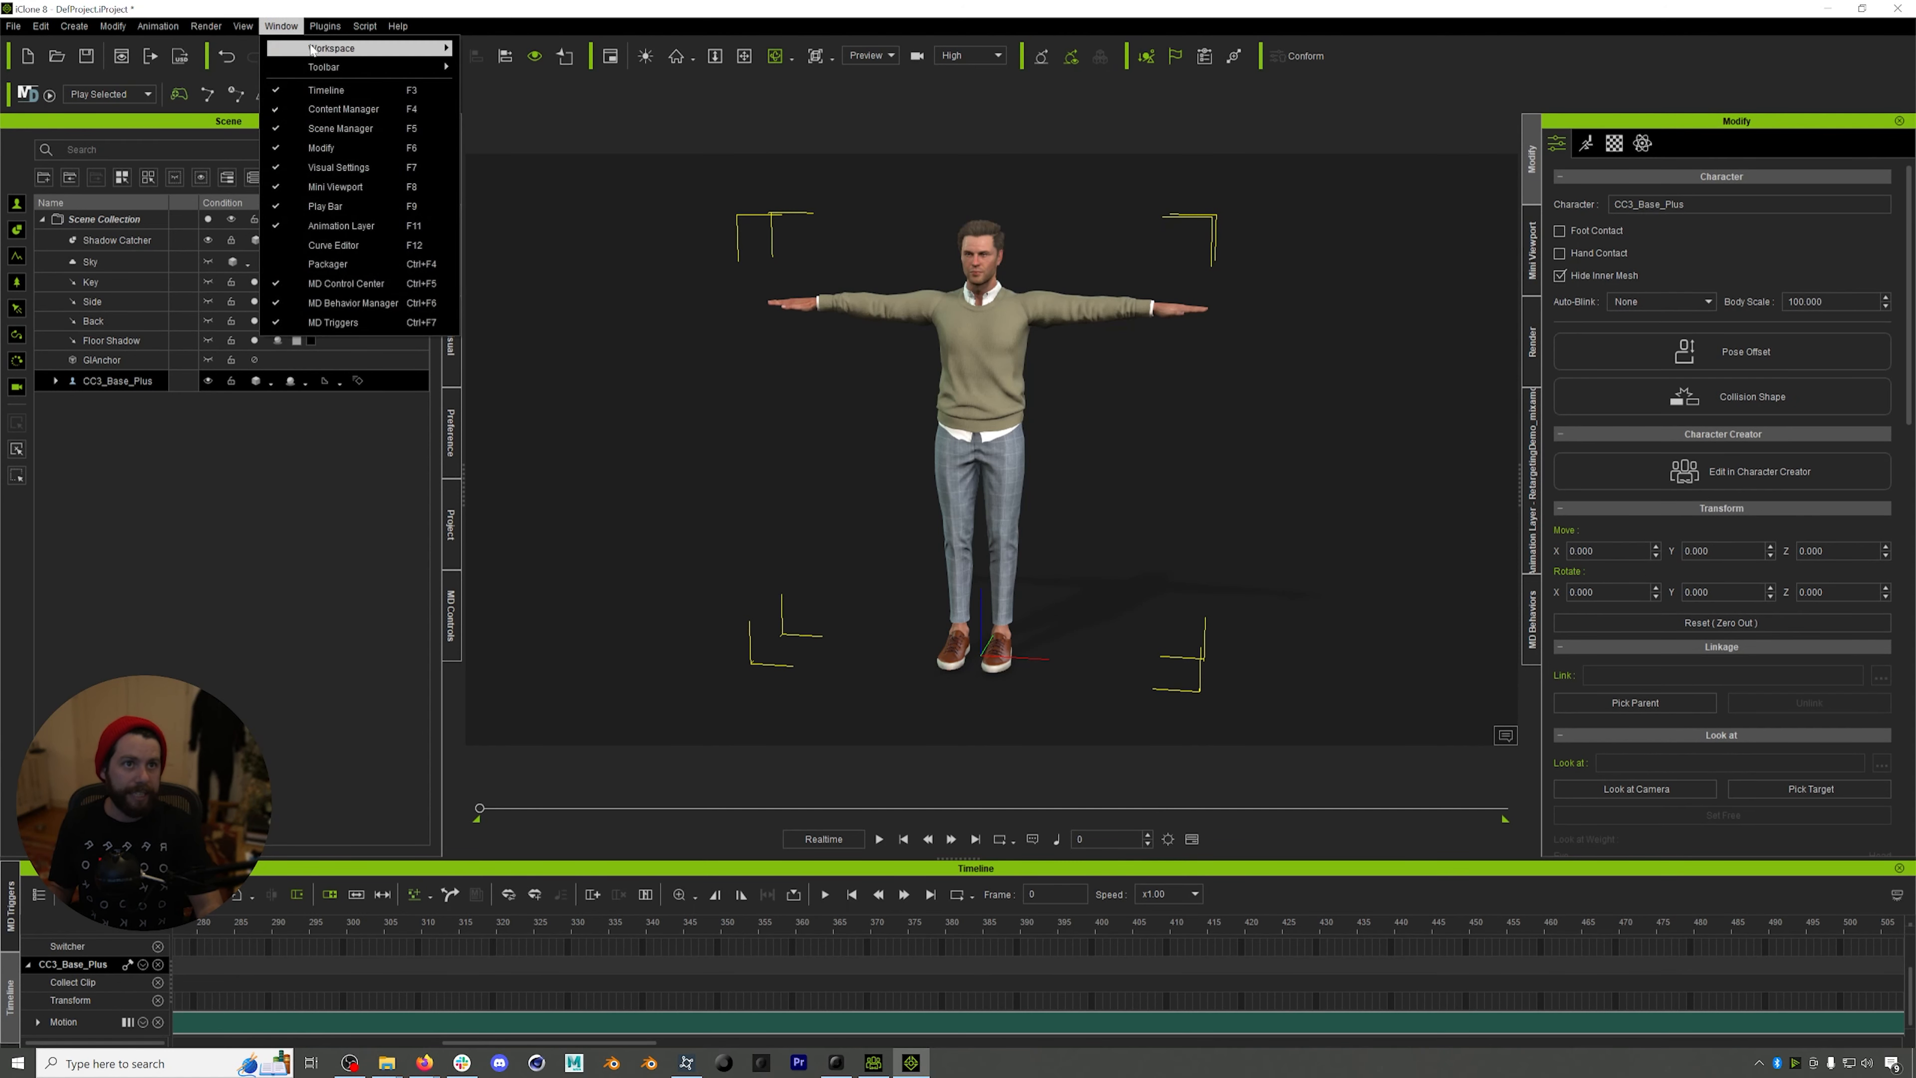
mouse_move(313, 49)
left_click(536, 130)
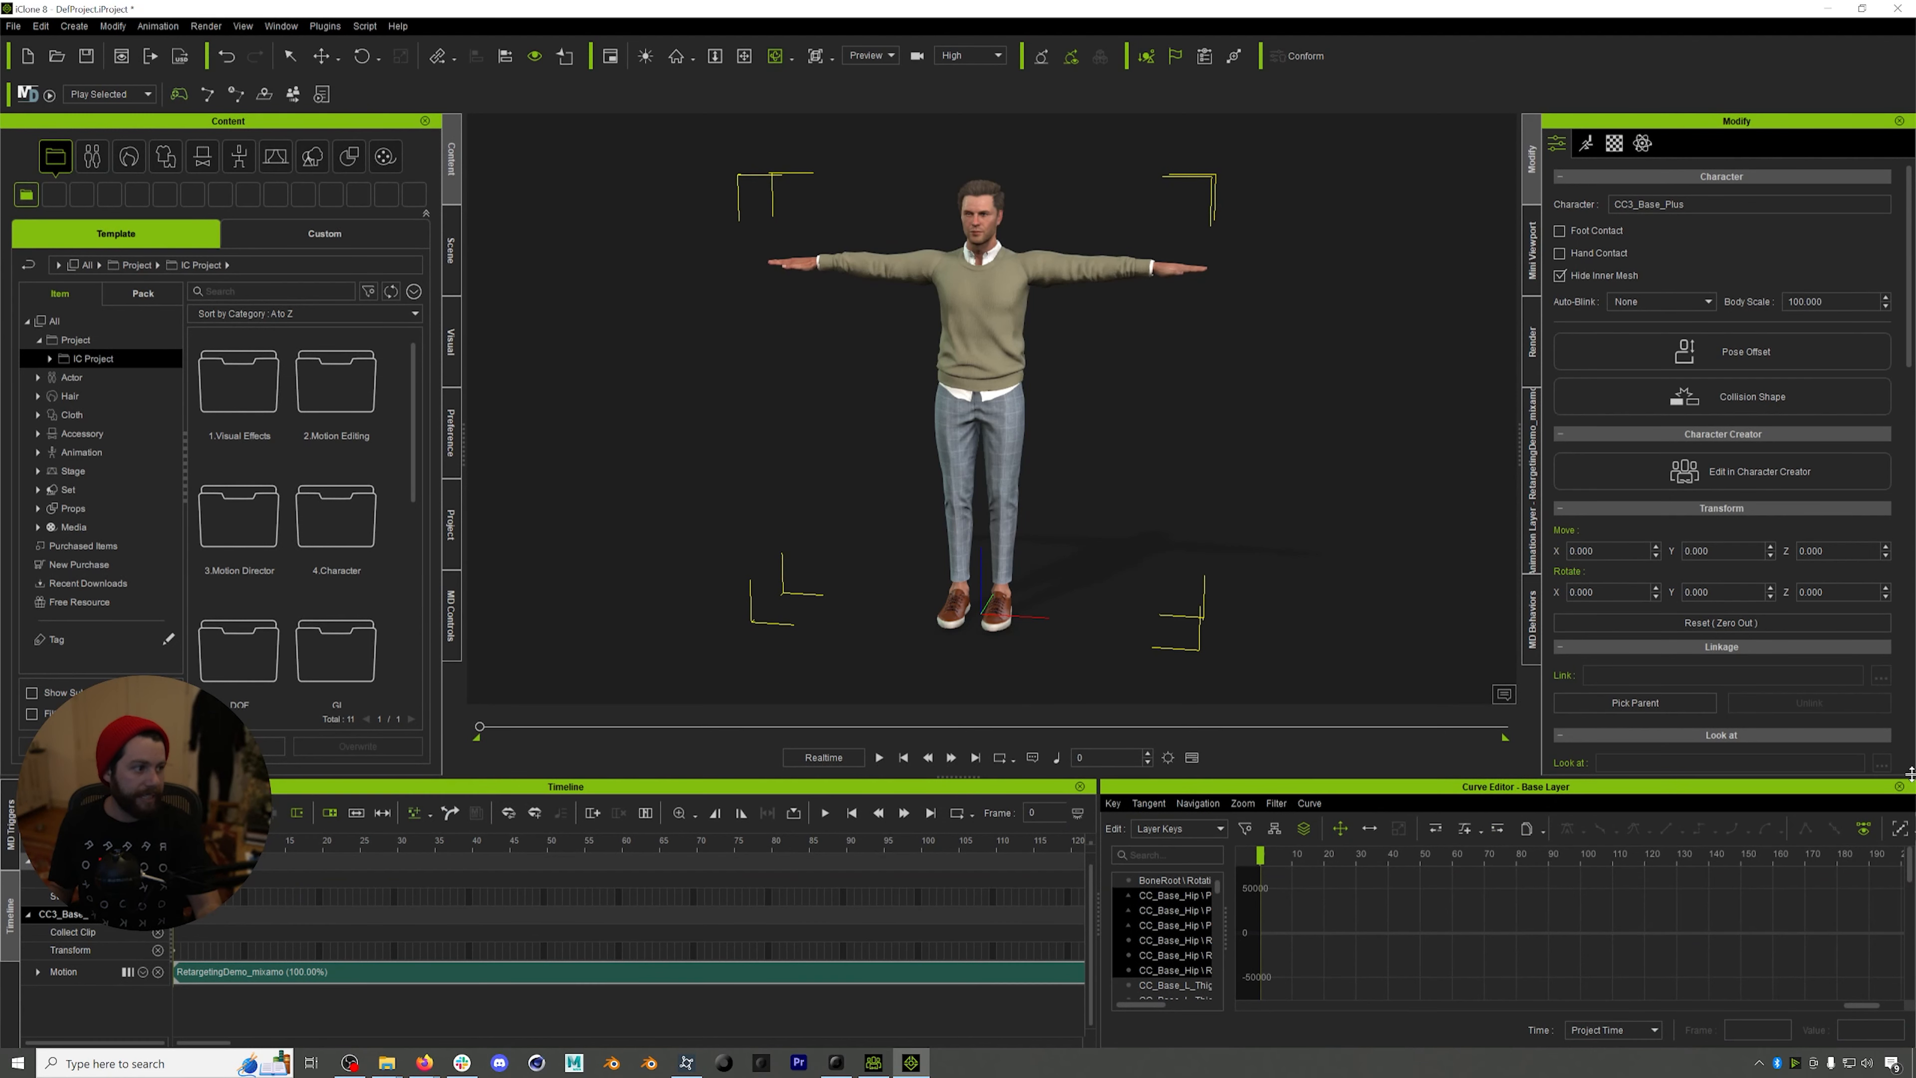
left_click(1900, 786)
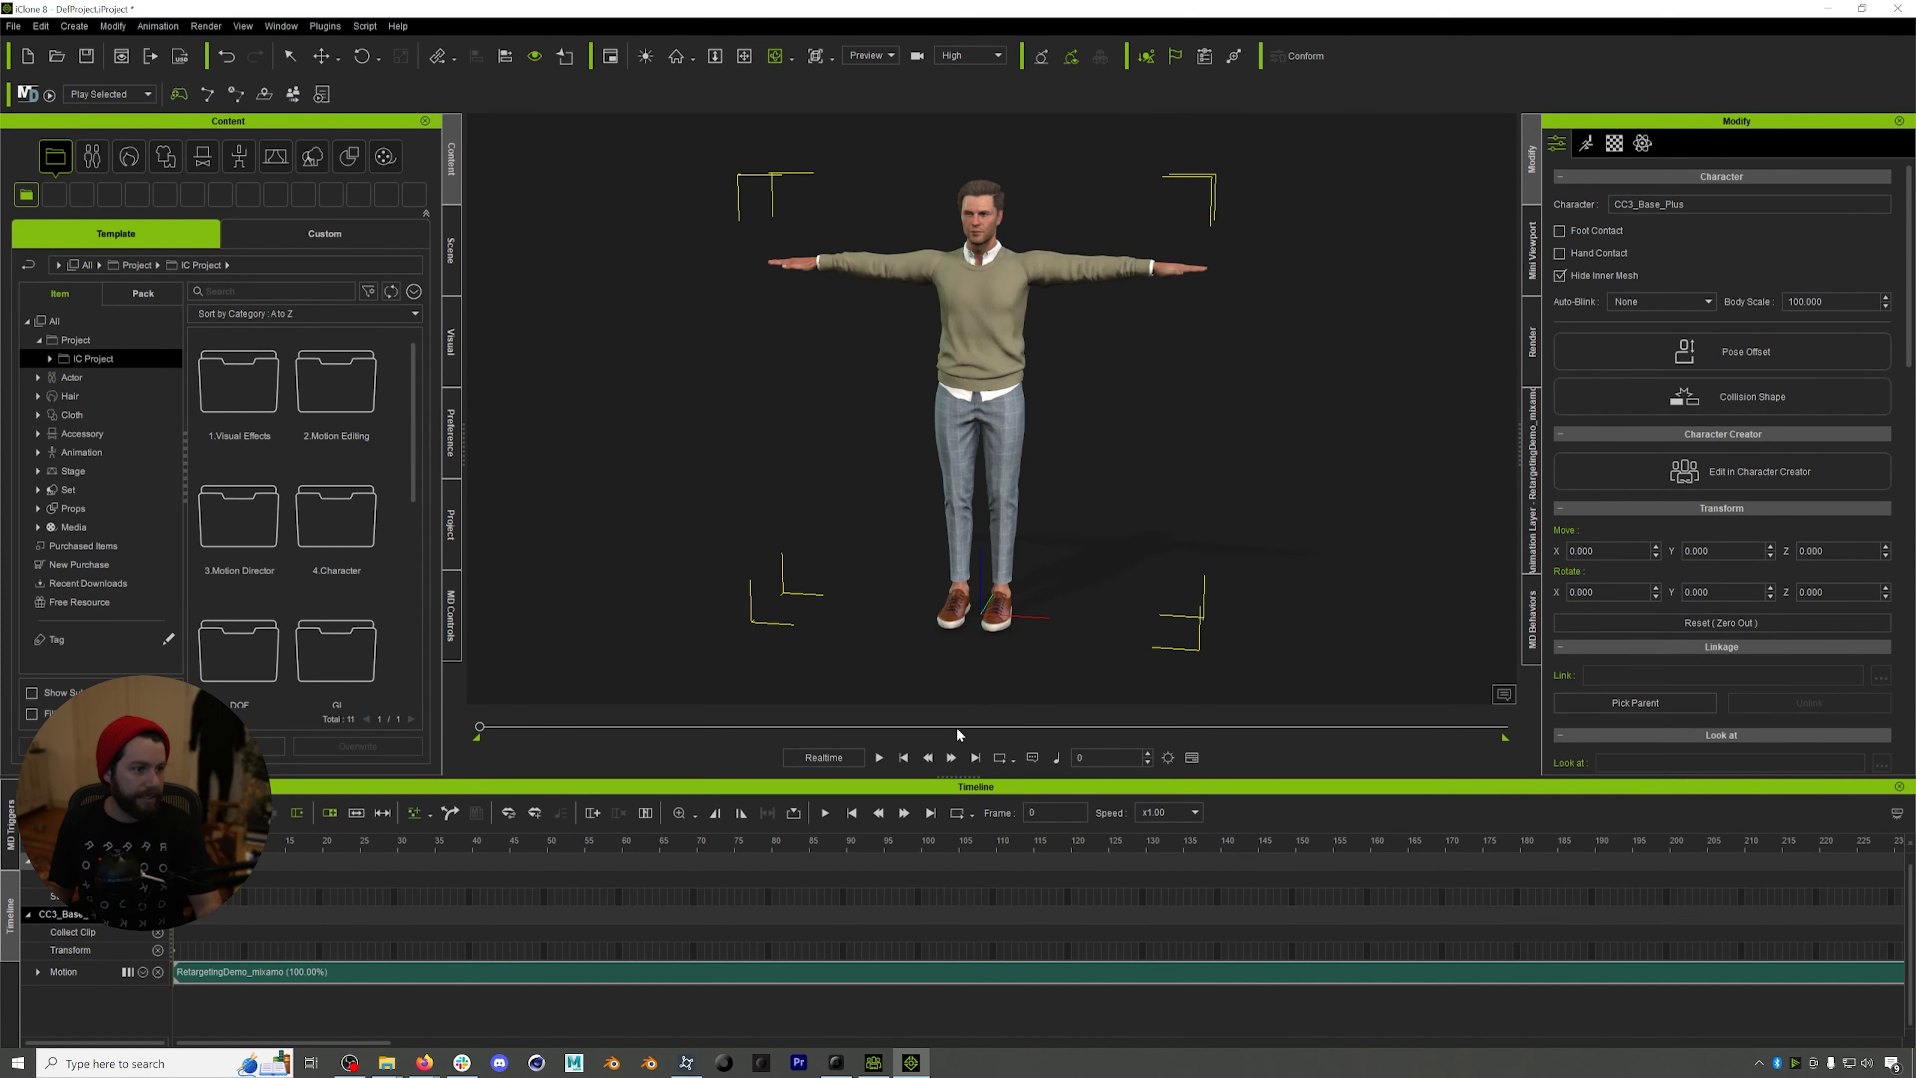
left_click_drag(960, 775, 959, 797)
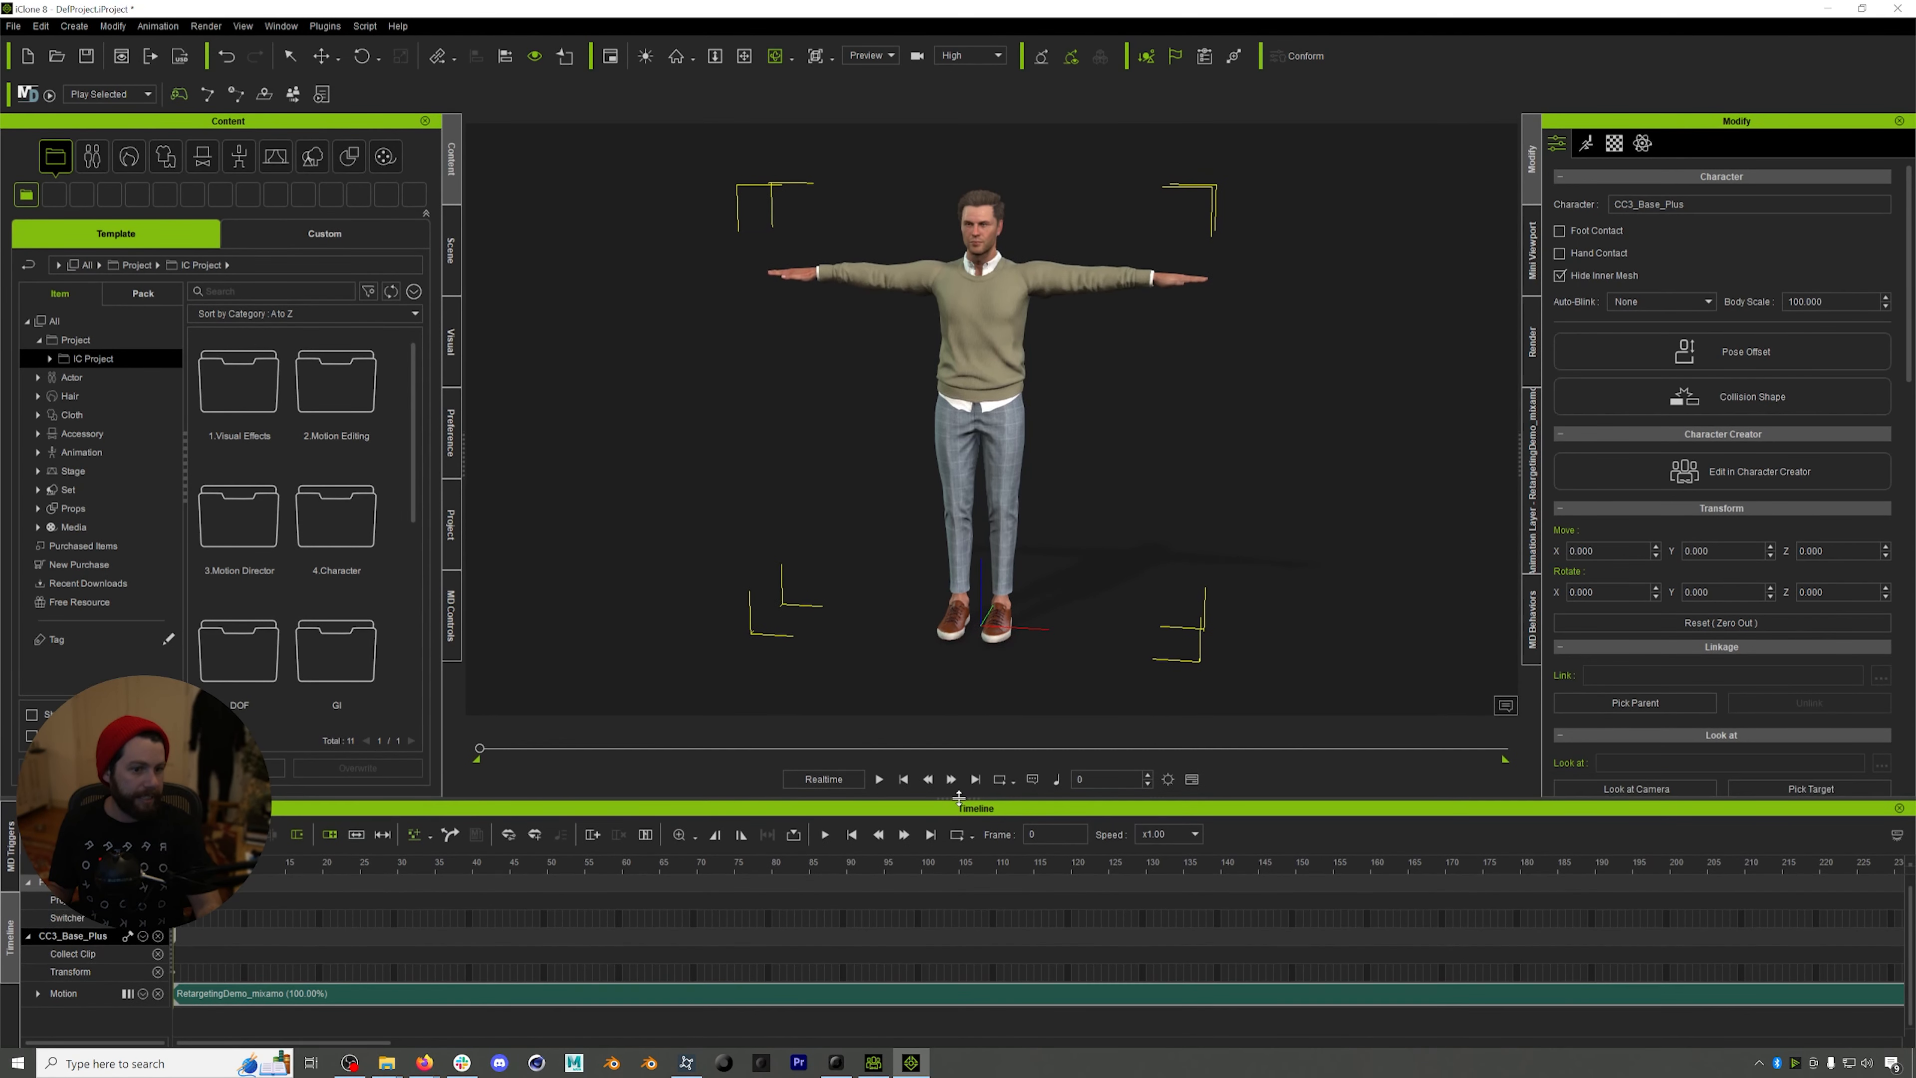
- Open the Motion Modifier for the RetargetingDemo_mixamo clip and place its window beside the character
key("space")
left_click(241, 997)
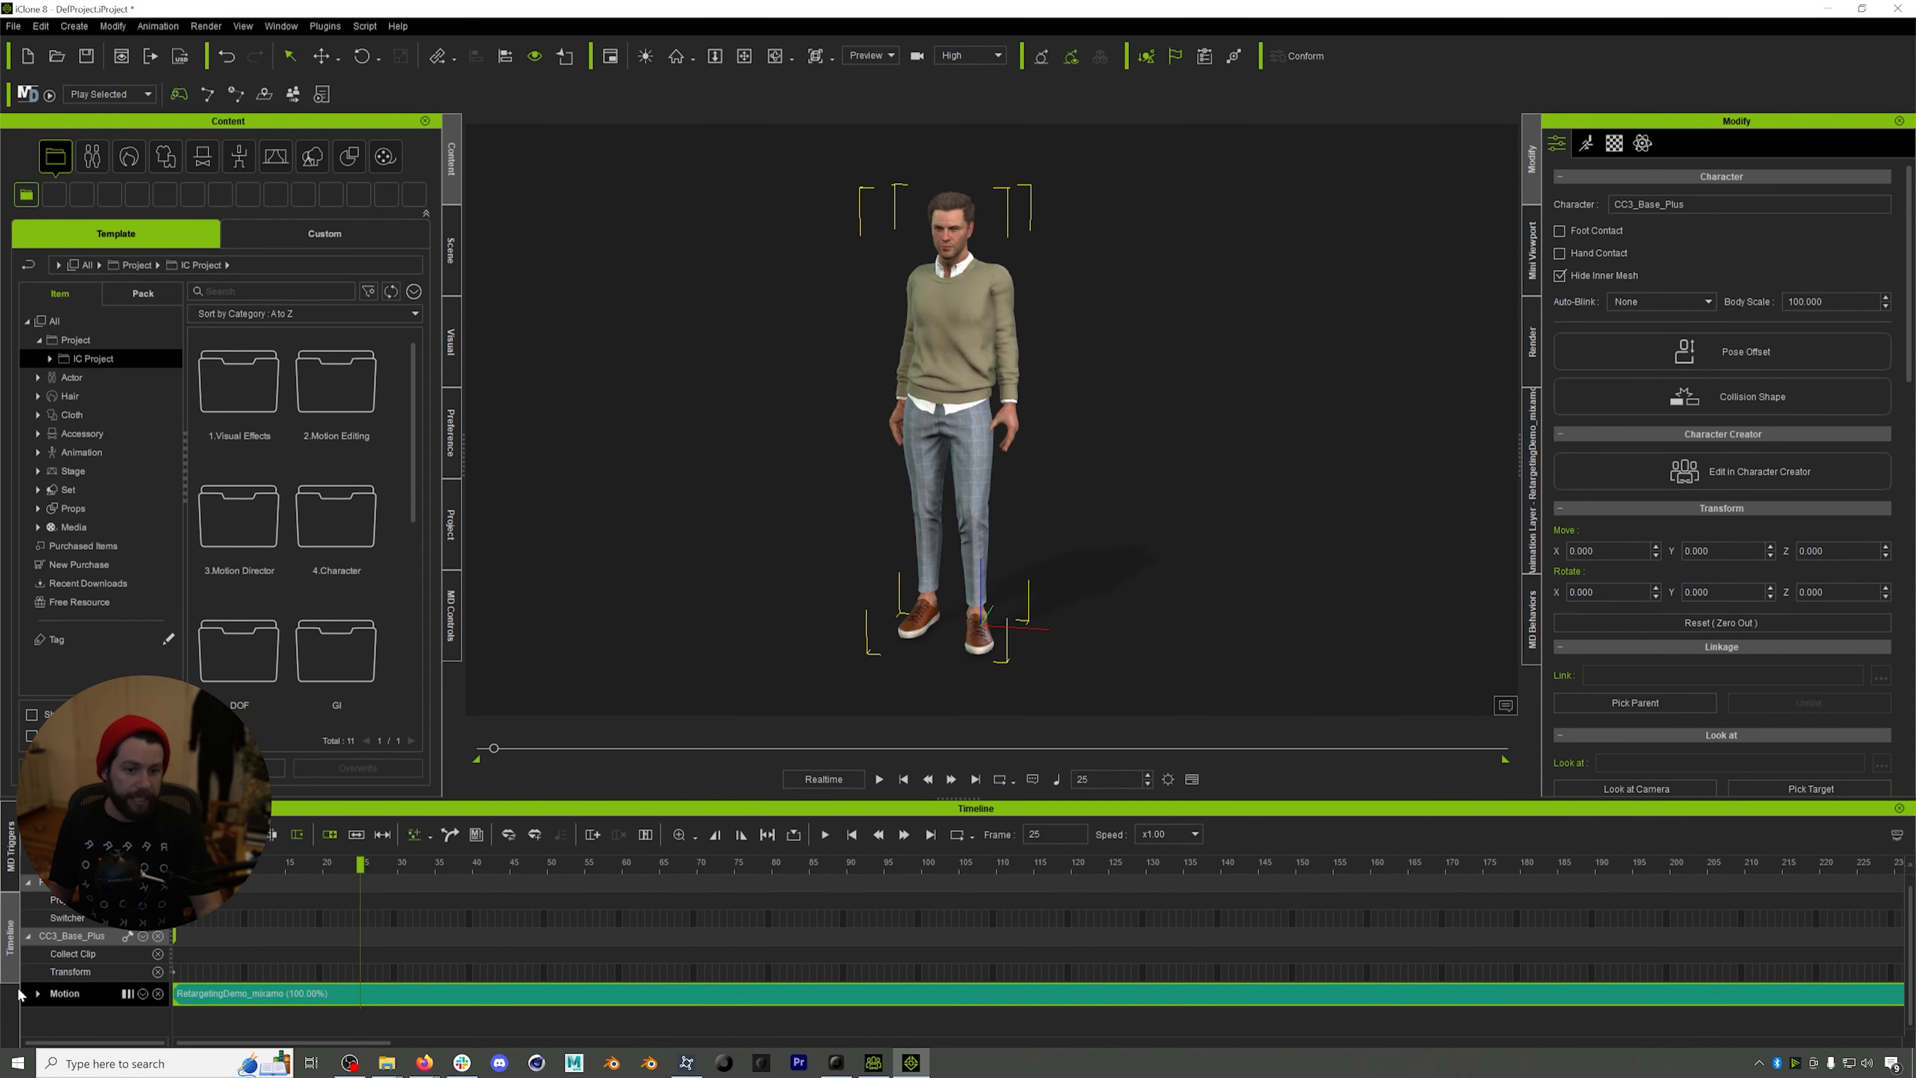
right_click(381, 1003)
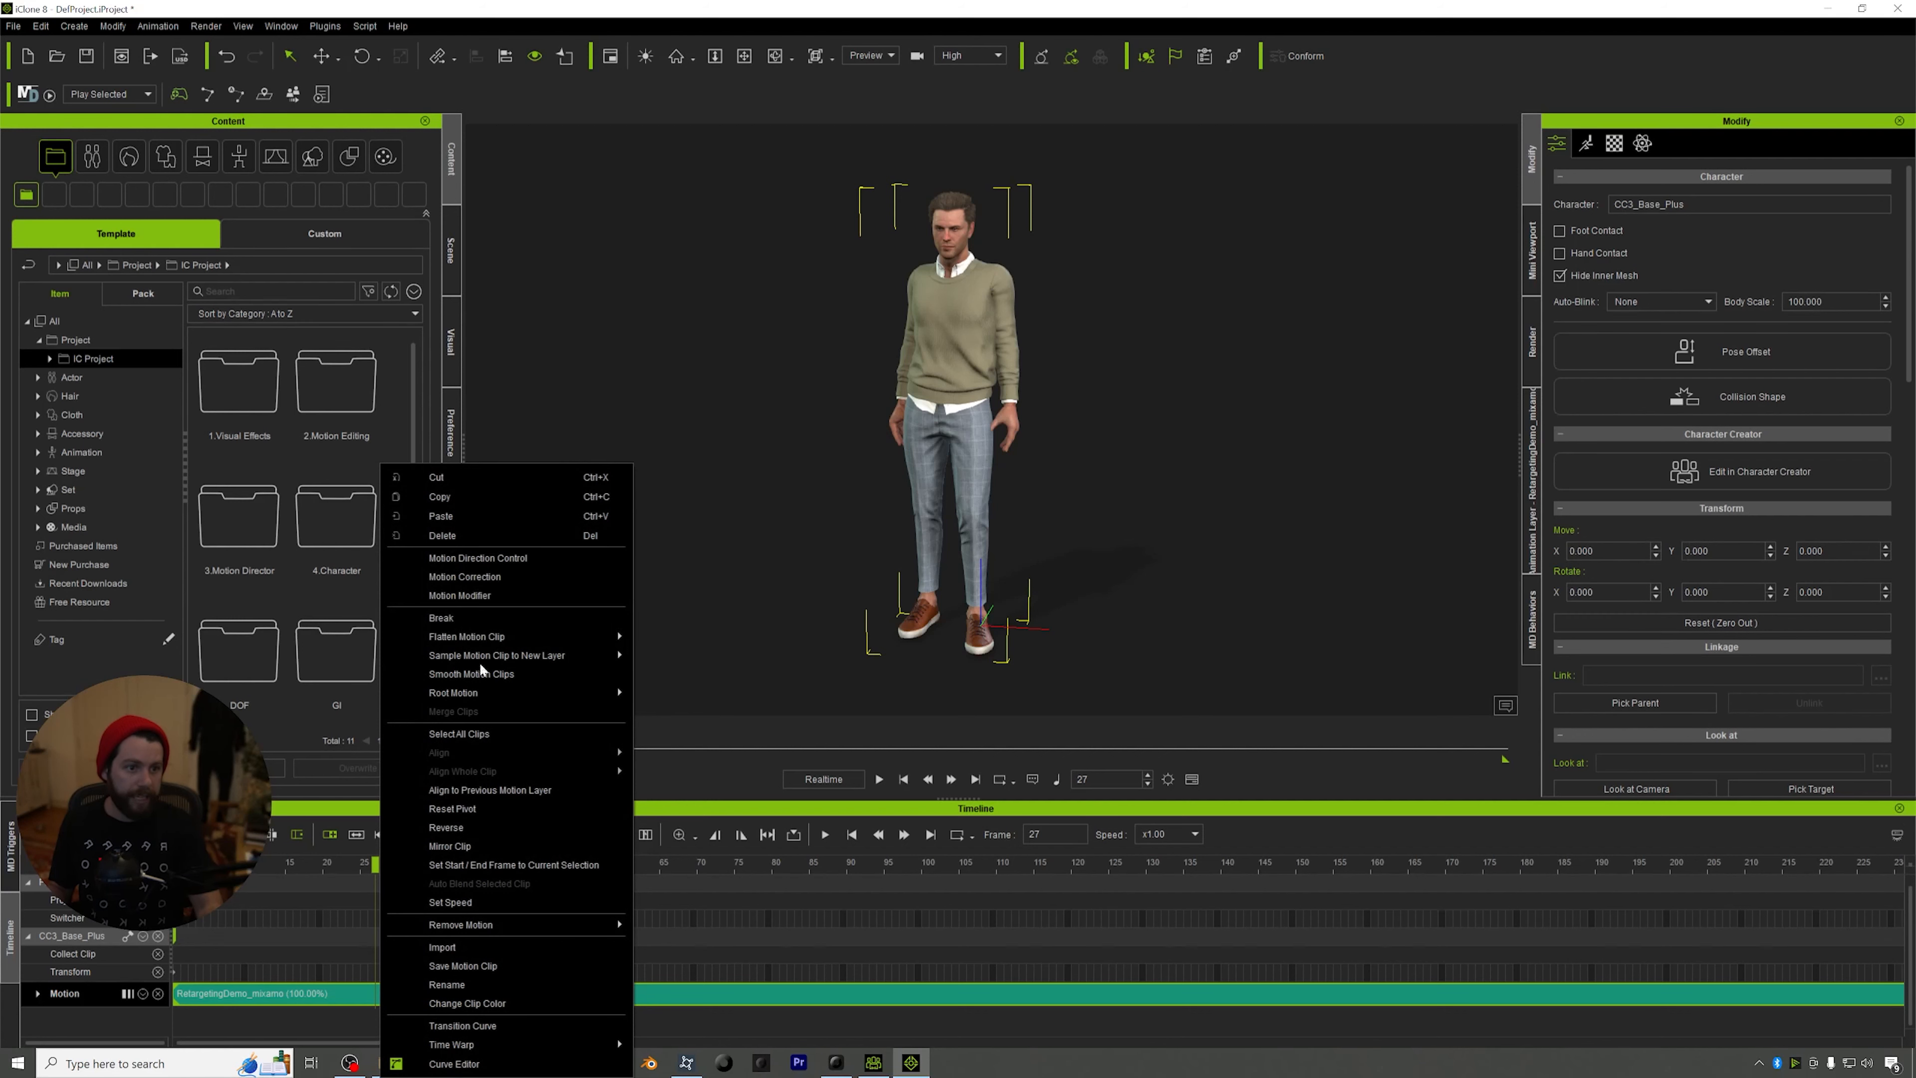
left_click(475, 597)
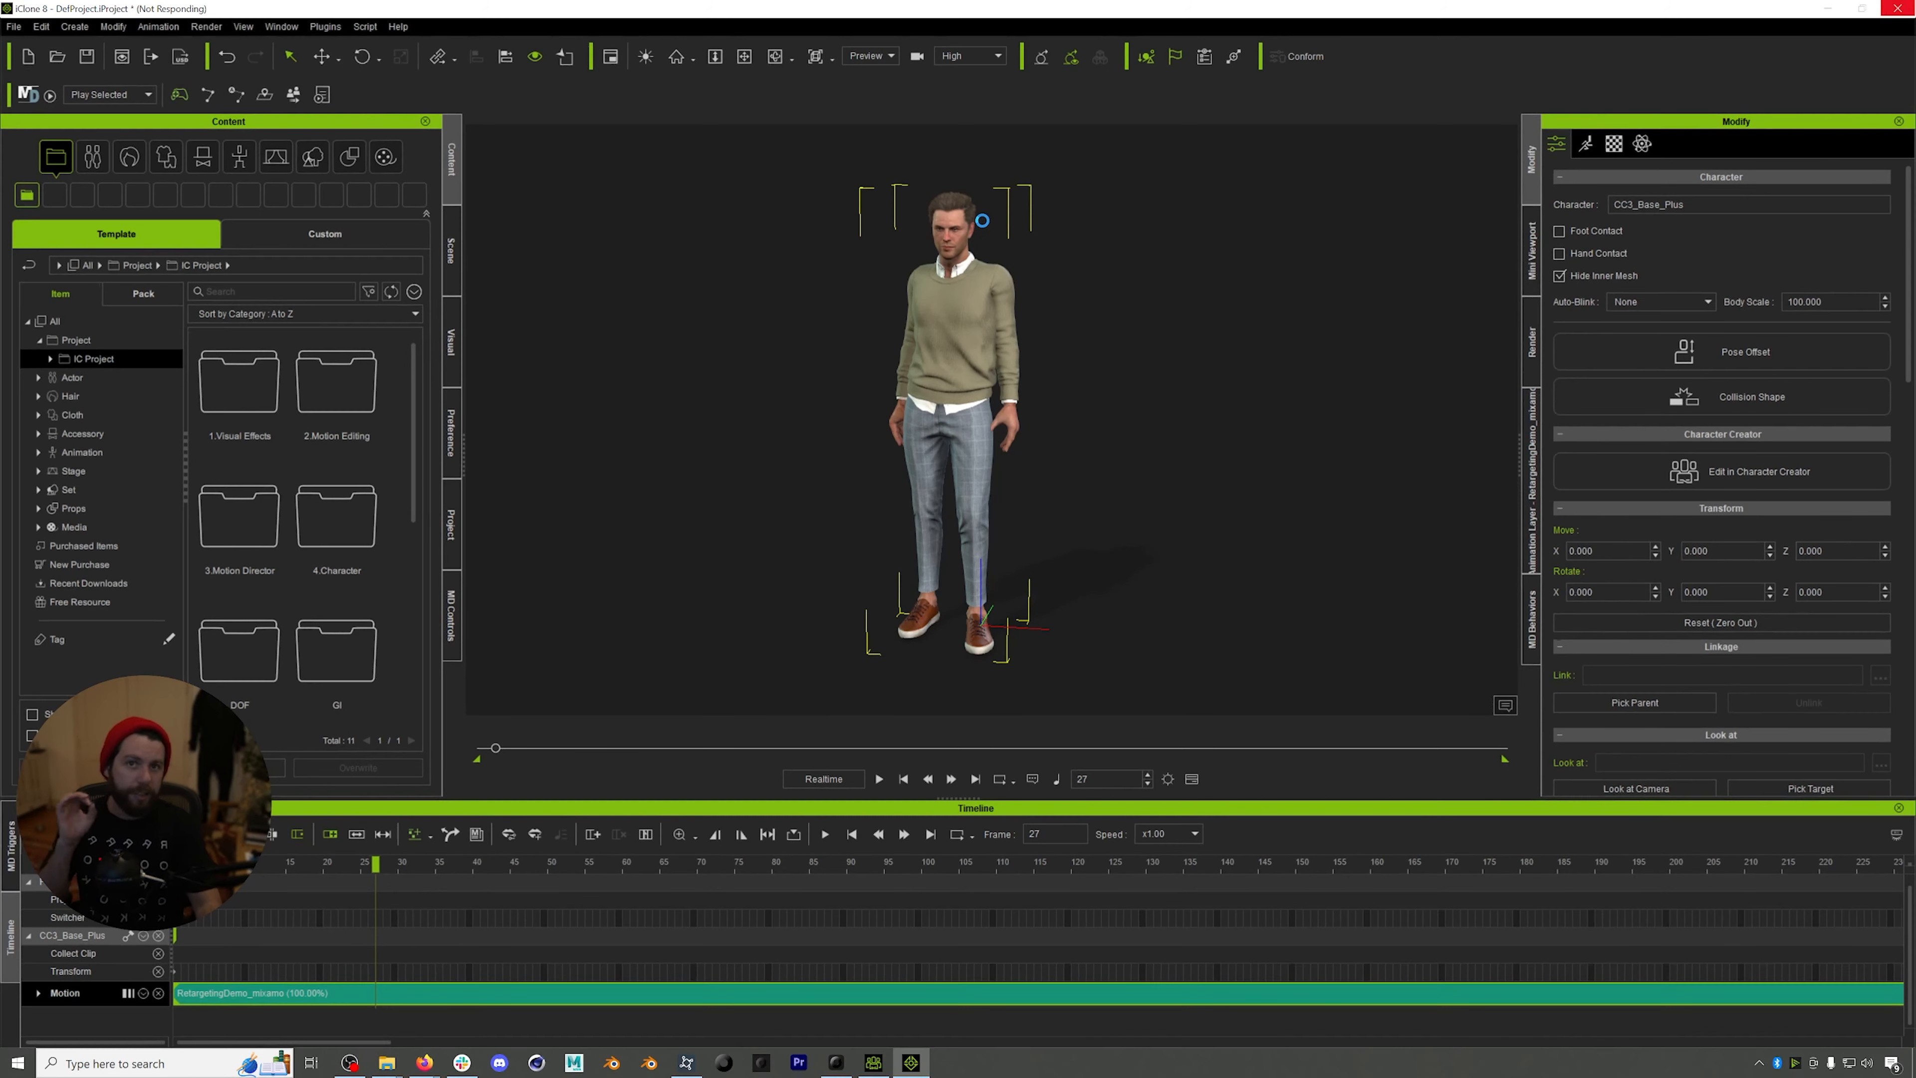
left_click_drag(966, 278, 1245, 229)
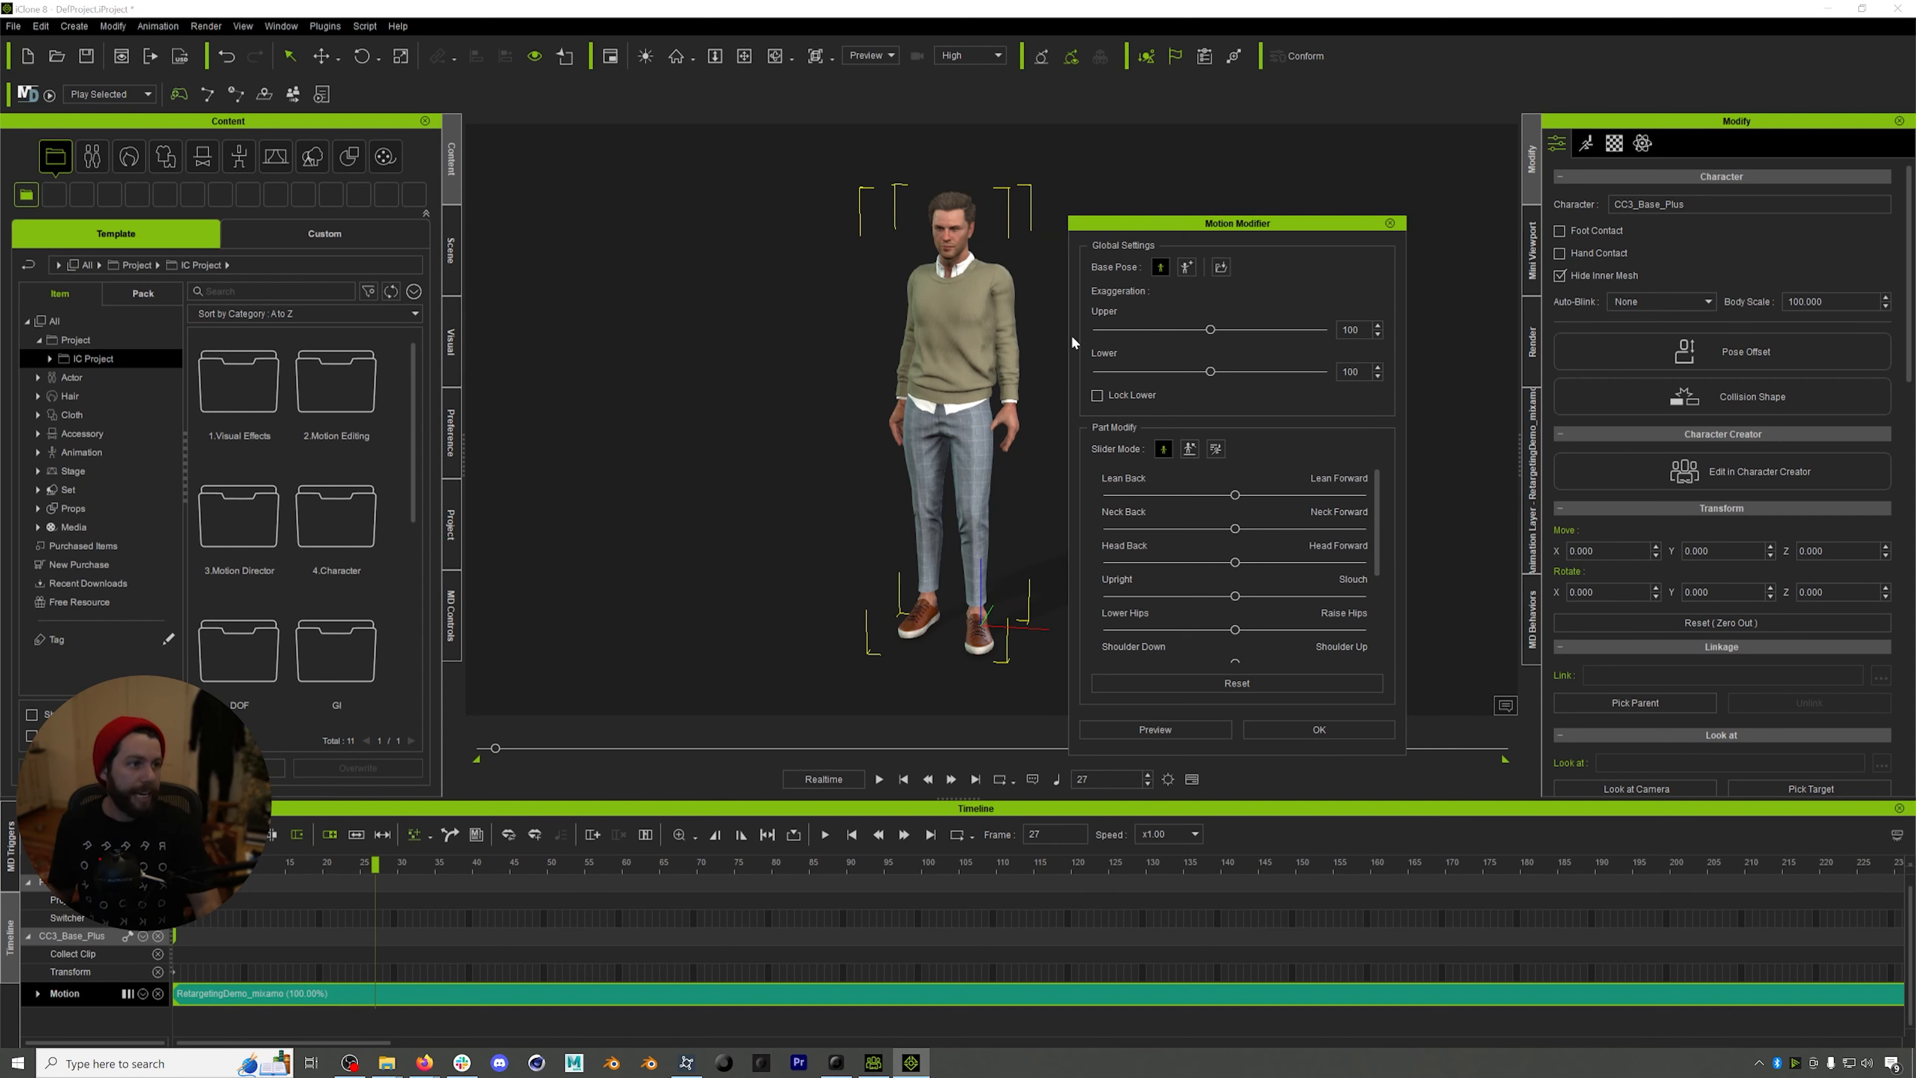
- Start the Motion Modifier's live preview and set the Upper exaggeration to 101
left_click(1201, 726)
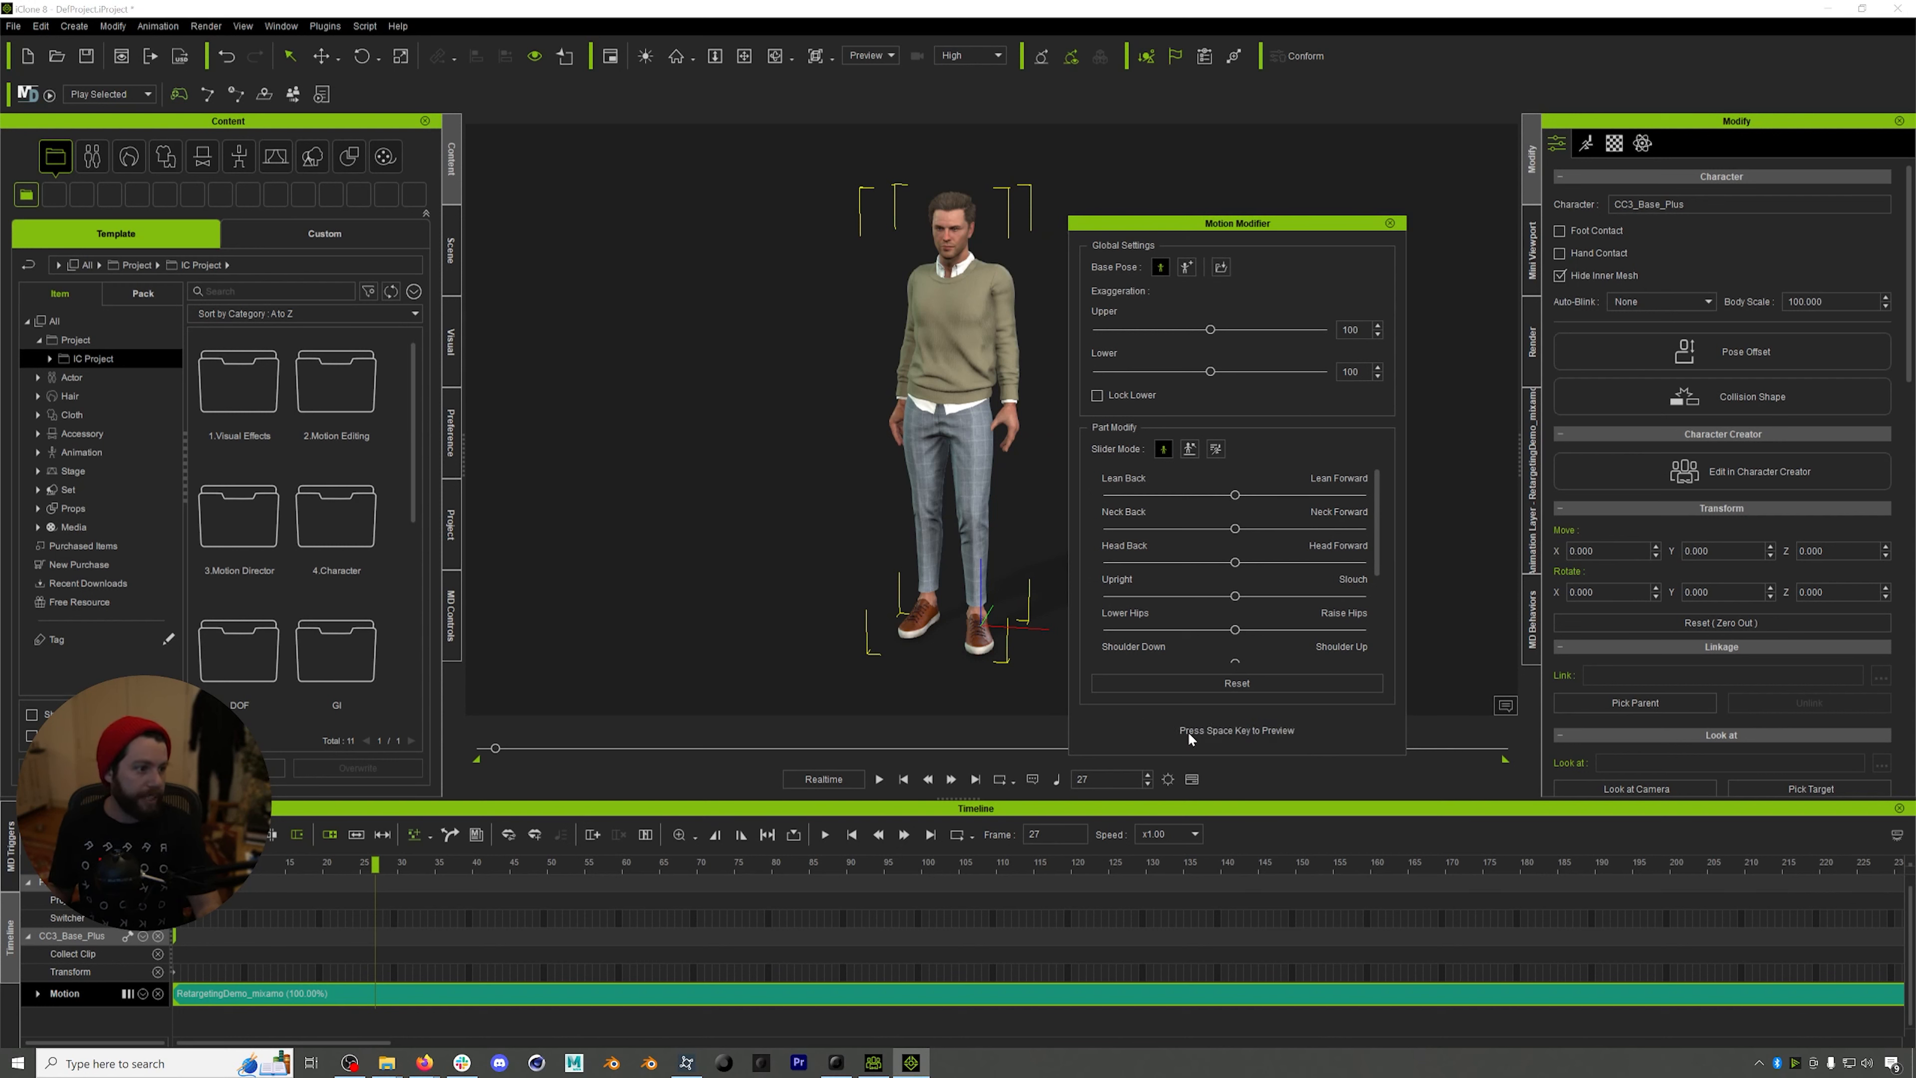
key("space")
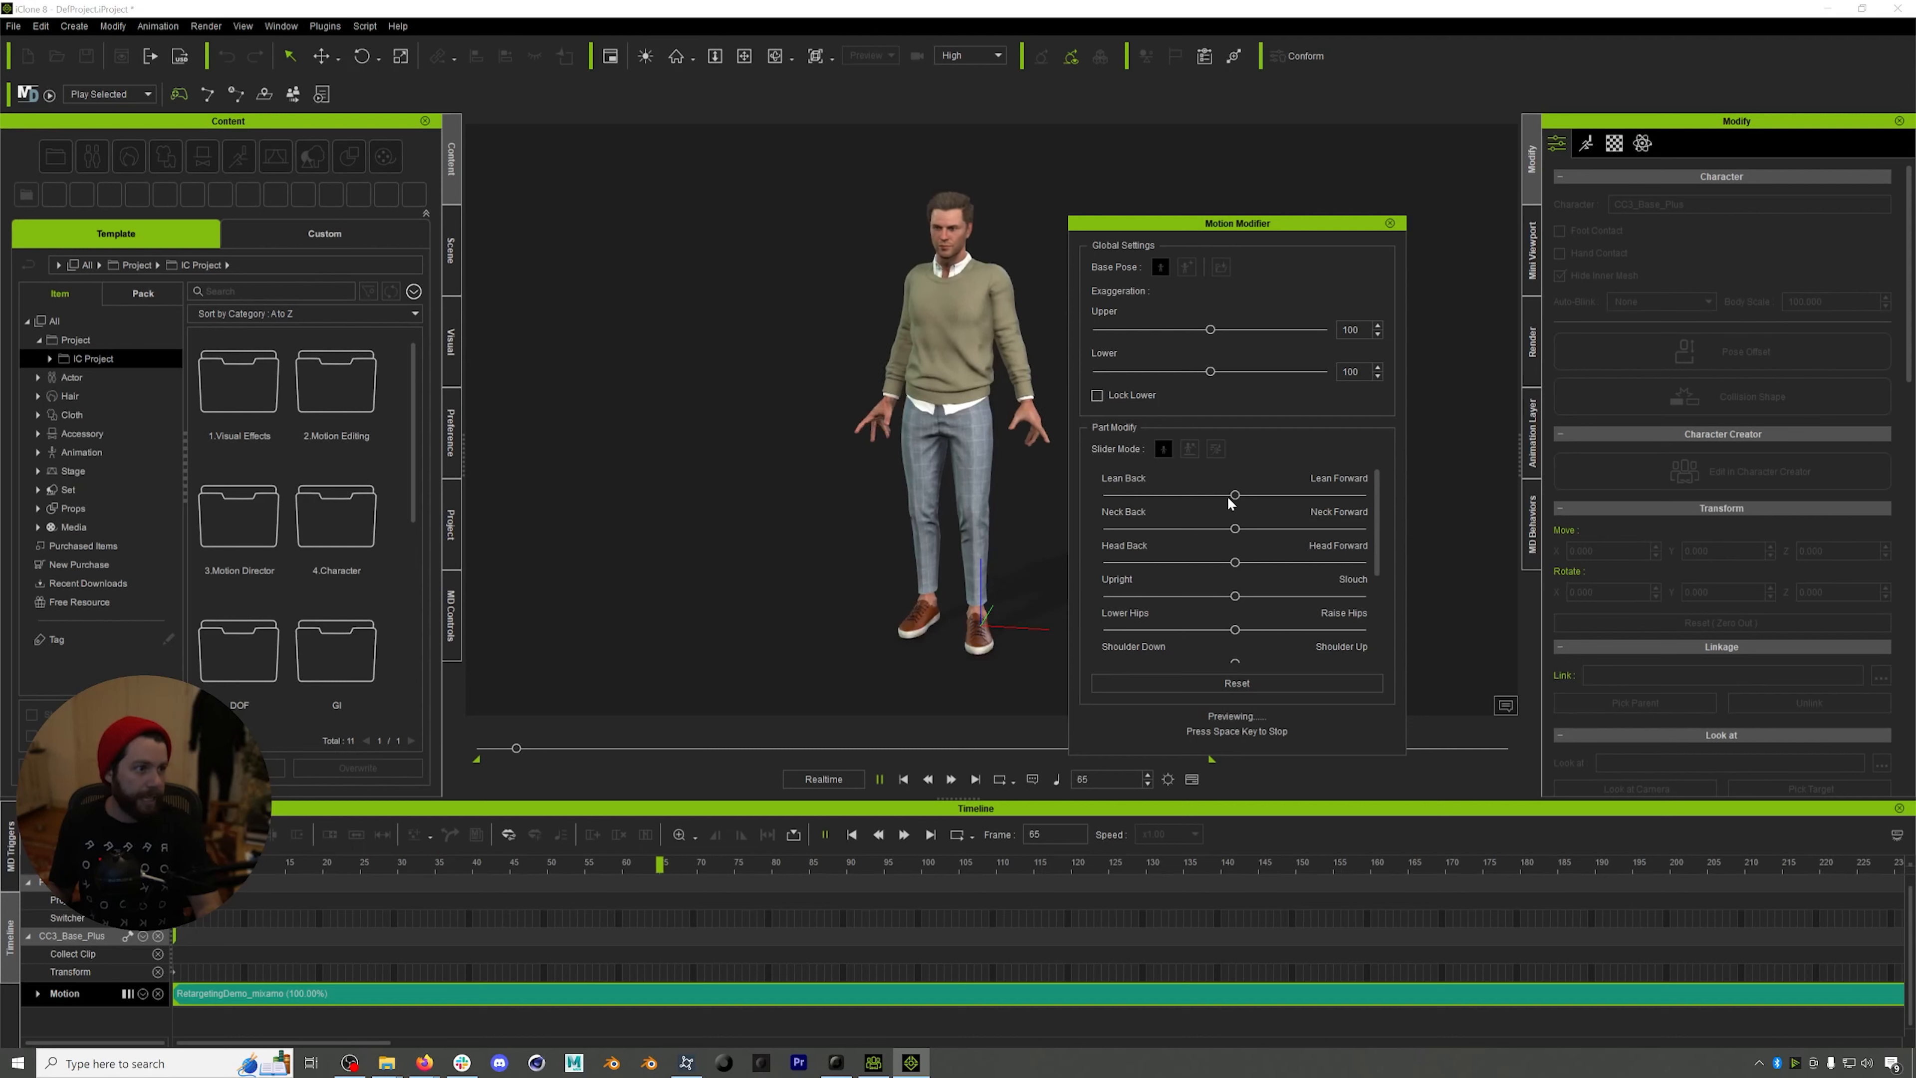
mouse_move(1238, 494)
left_mouse_down()
mouse_move(1294, 493)
mouse_move(1147, 507)
mouse_move(1319, 514)
mouse_move(1237, 518)
left_mouse_up()
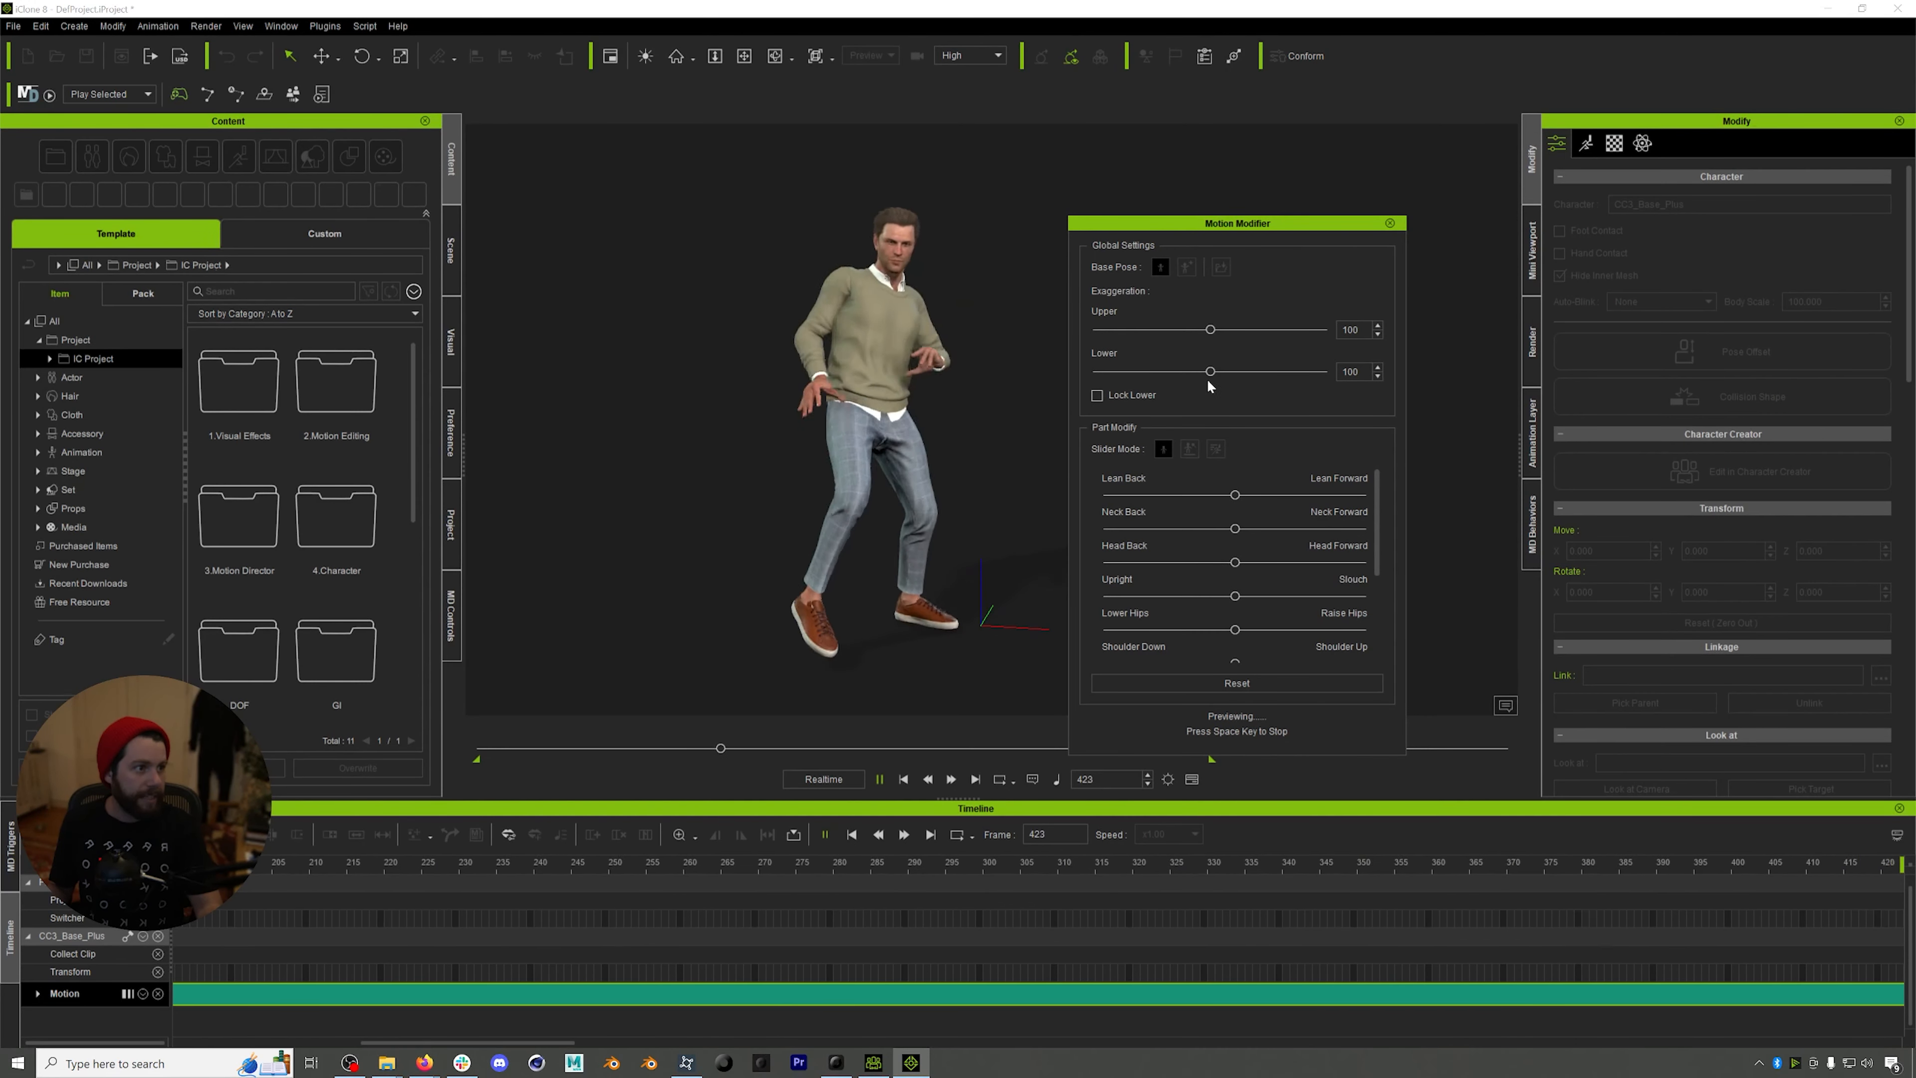
mouse_move(1210, 330)
left_mouse_down()
mouse_move(1358, 333)
mouse_move(1010, 354)
mouse_move(1210, 352)
left_mouse_up()
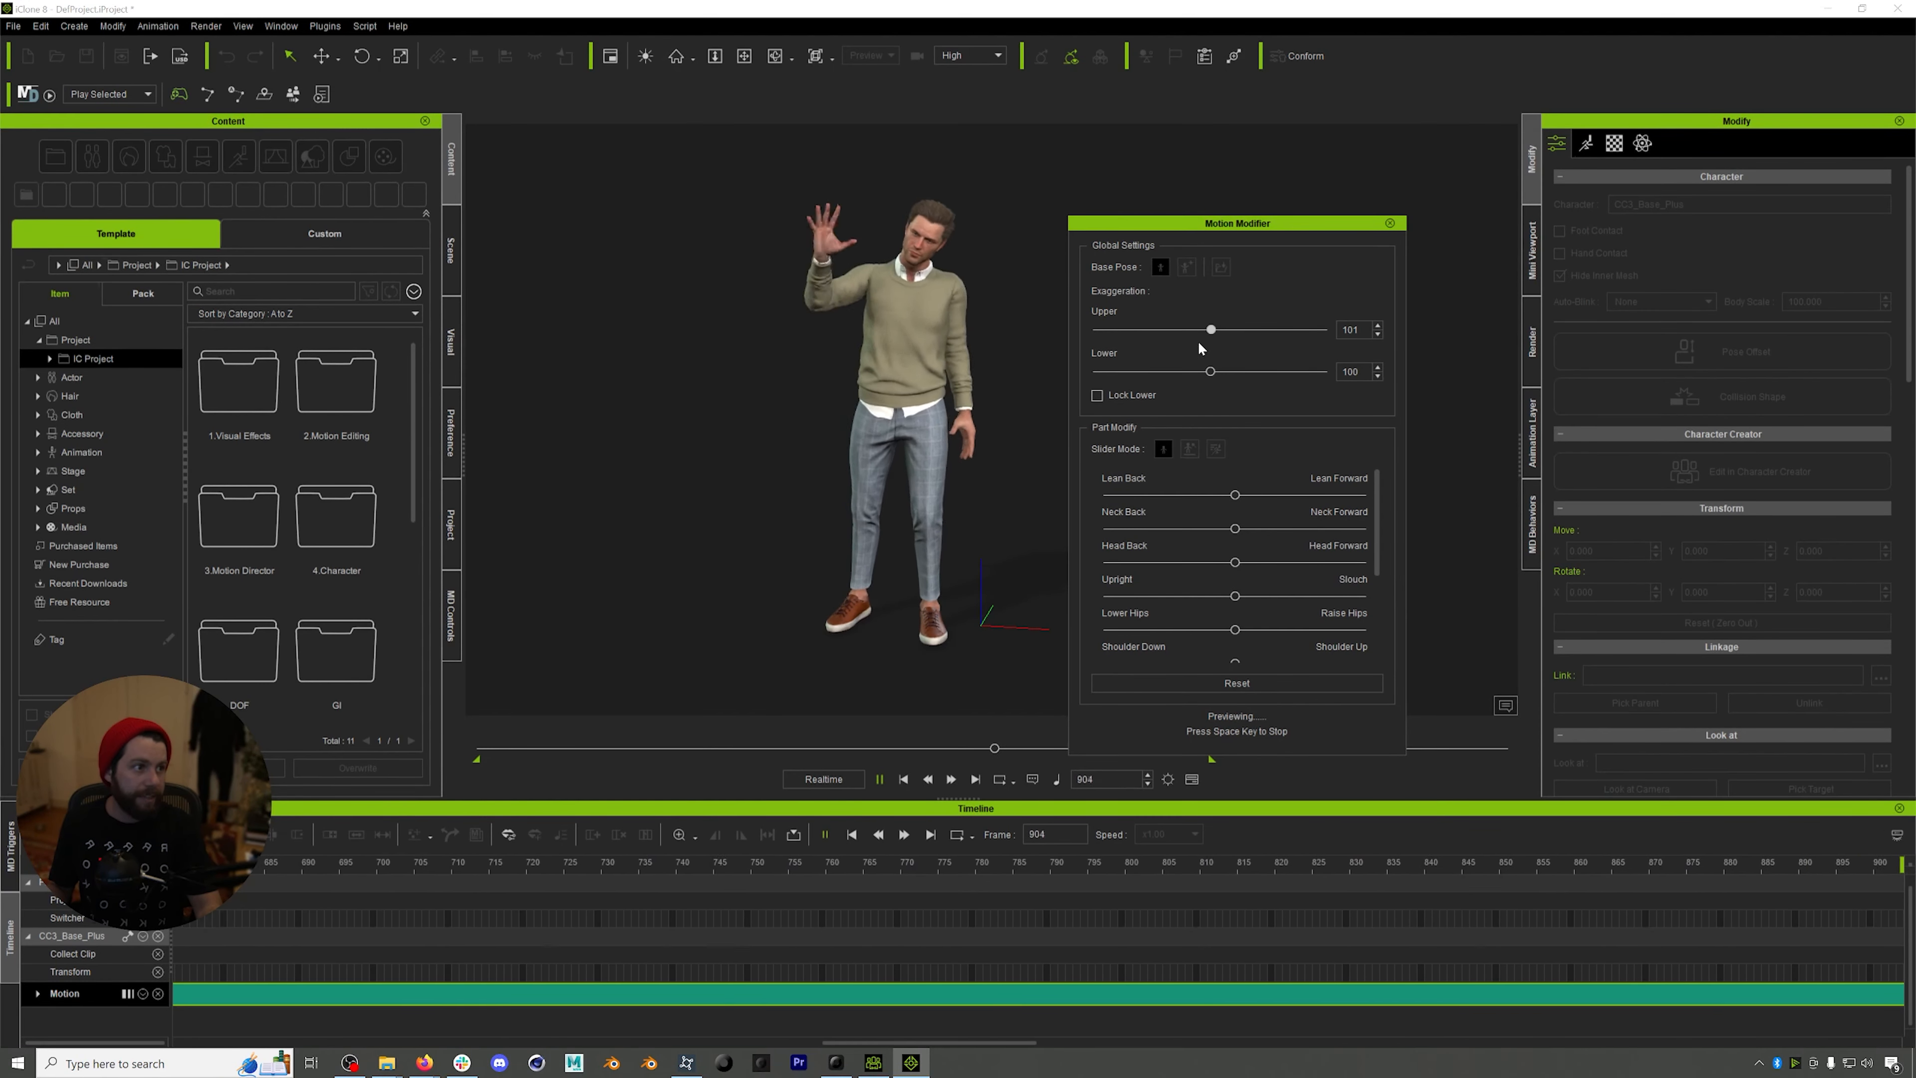
- Shift the Shoulder Down/Up setting strongly towards Shoulder Down, stop the preview and apply the Motion Modifier changes
left_click_drag(1378, 498, 1378, 577)
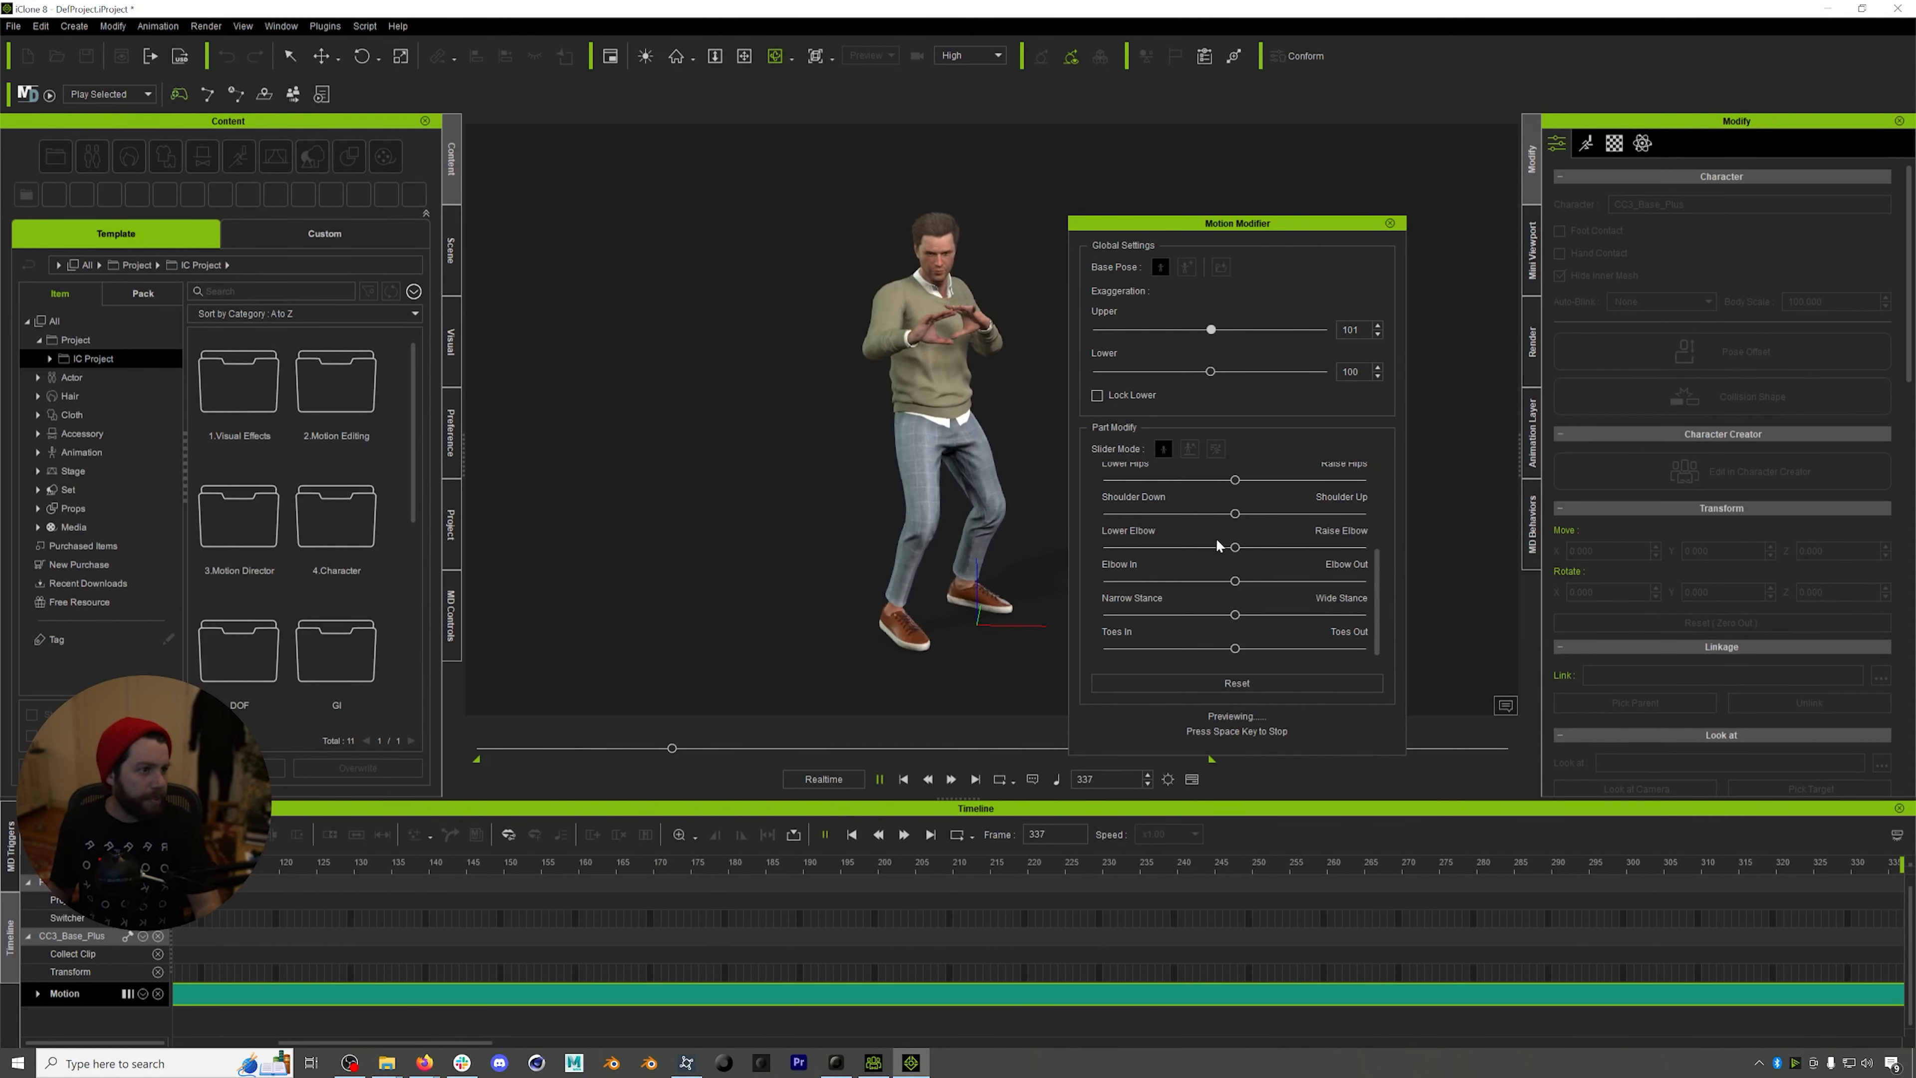
left_click_drag(1238, 521, 1136, 527)
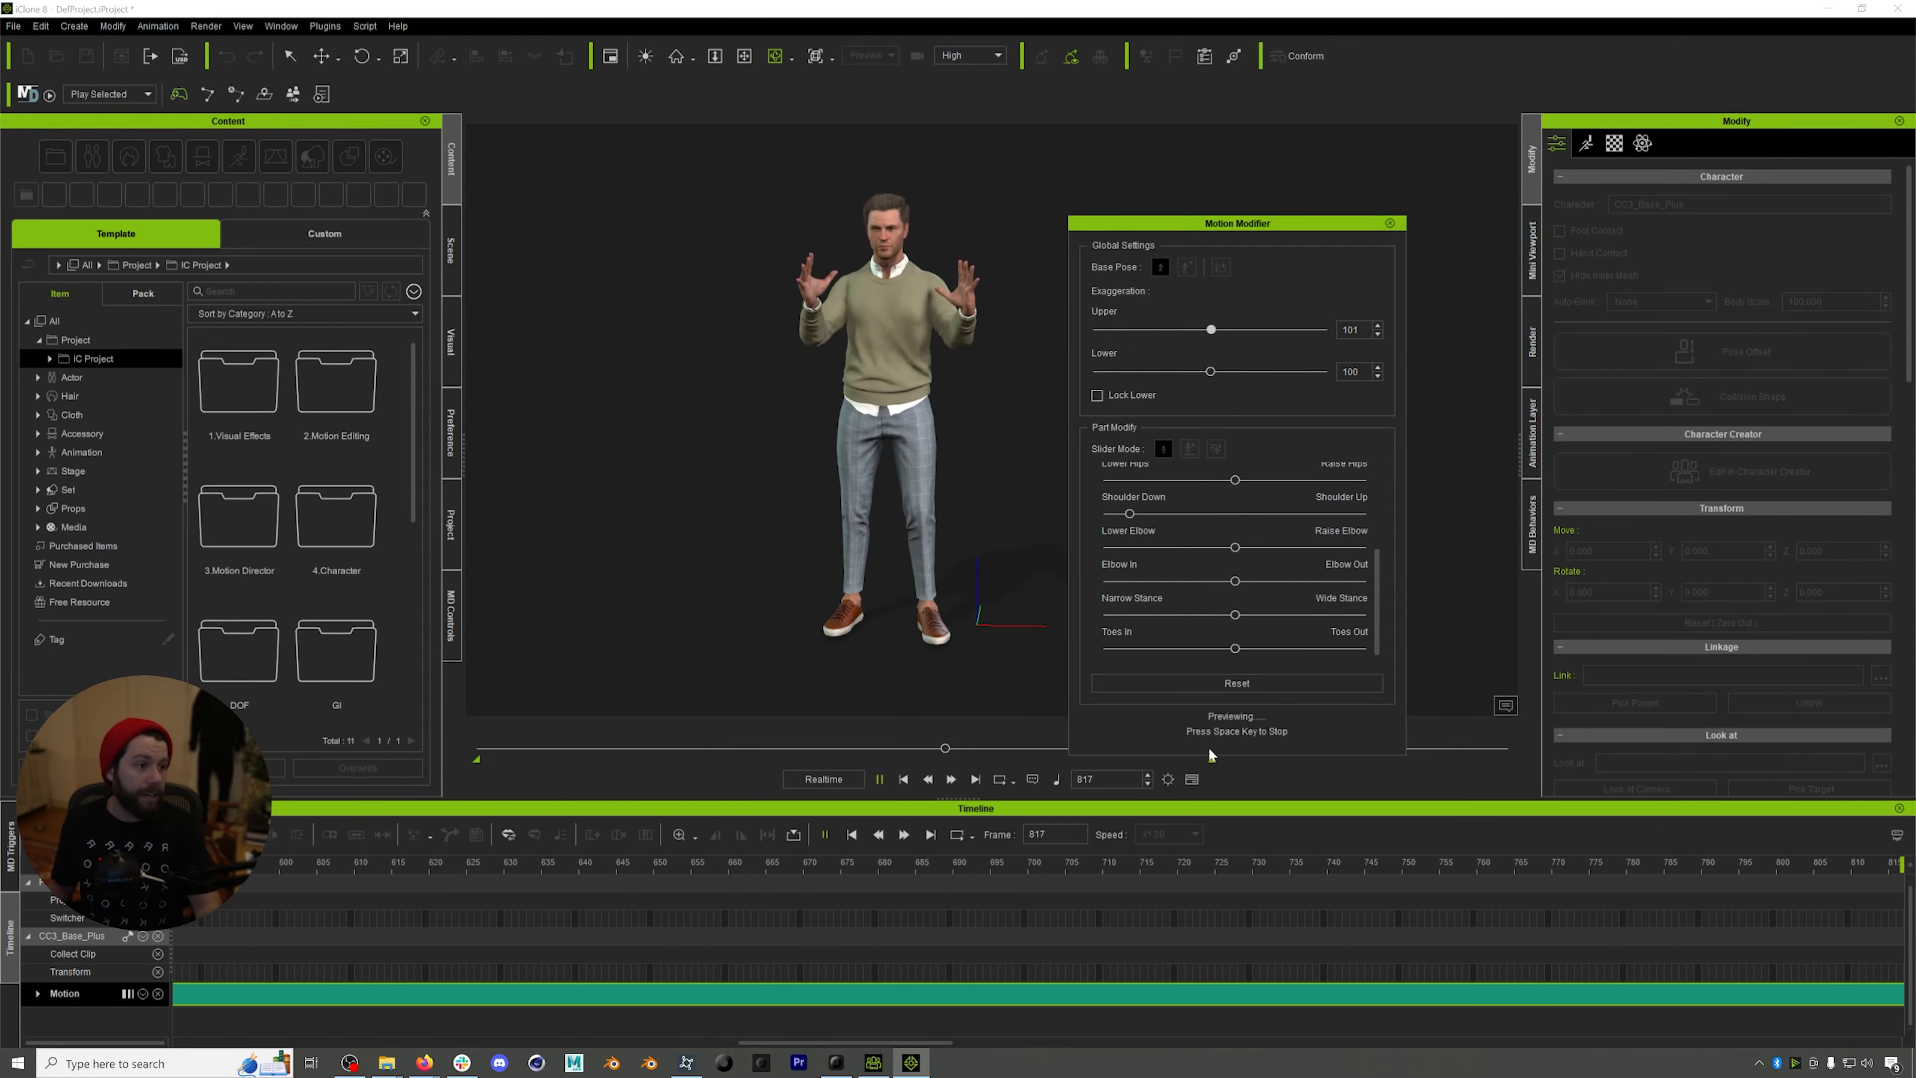
key("space")
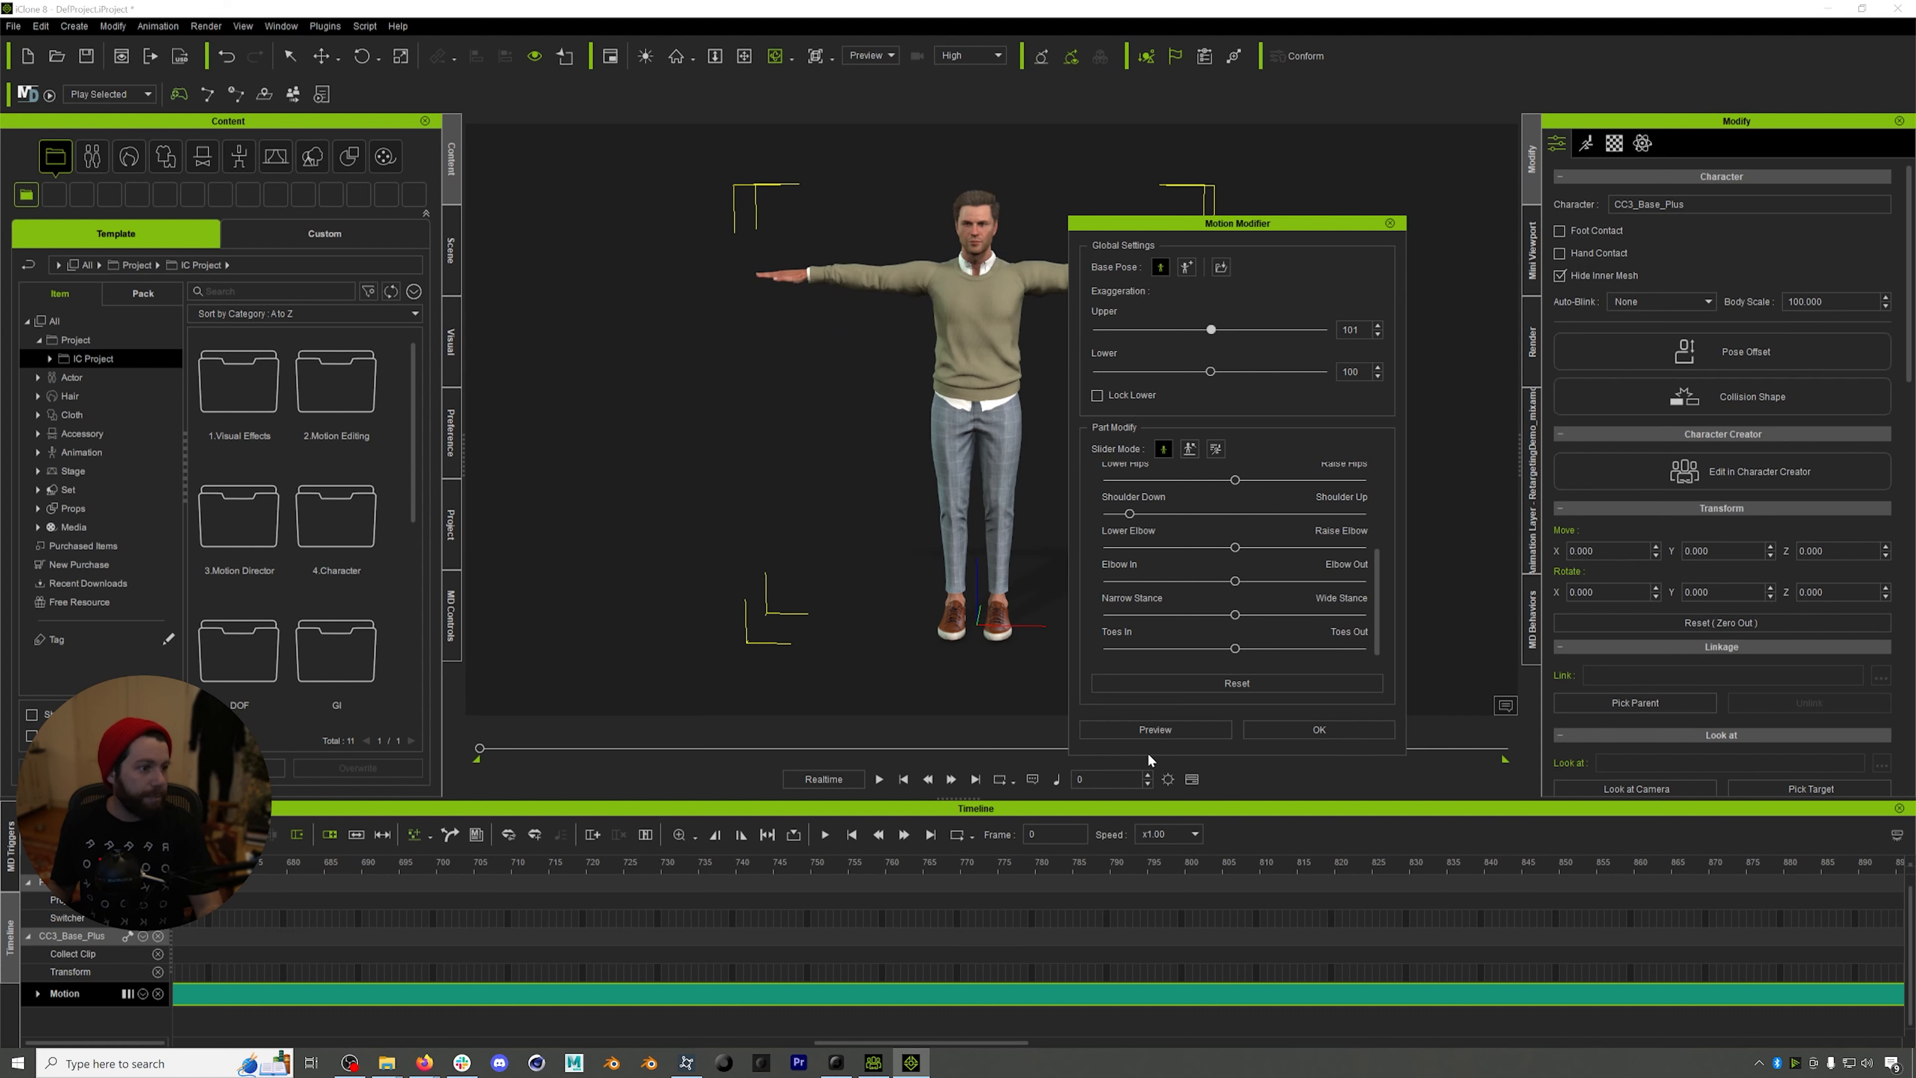
left_click(1318, 729)
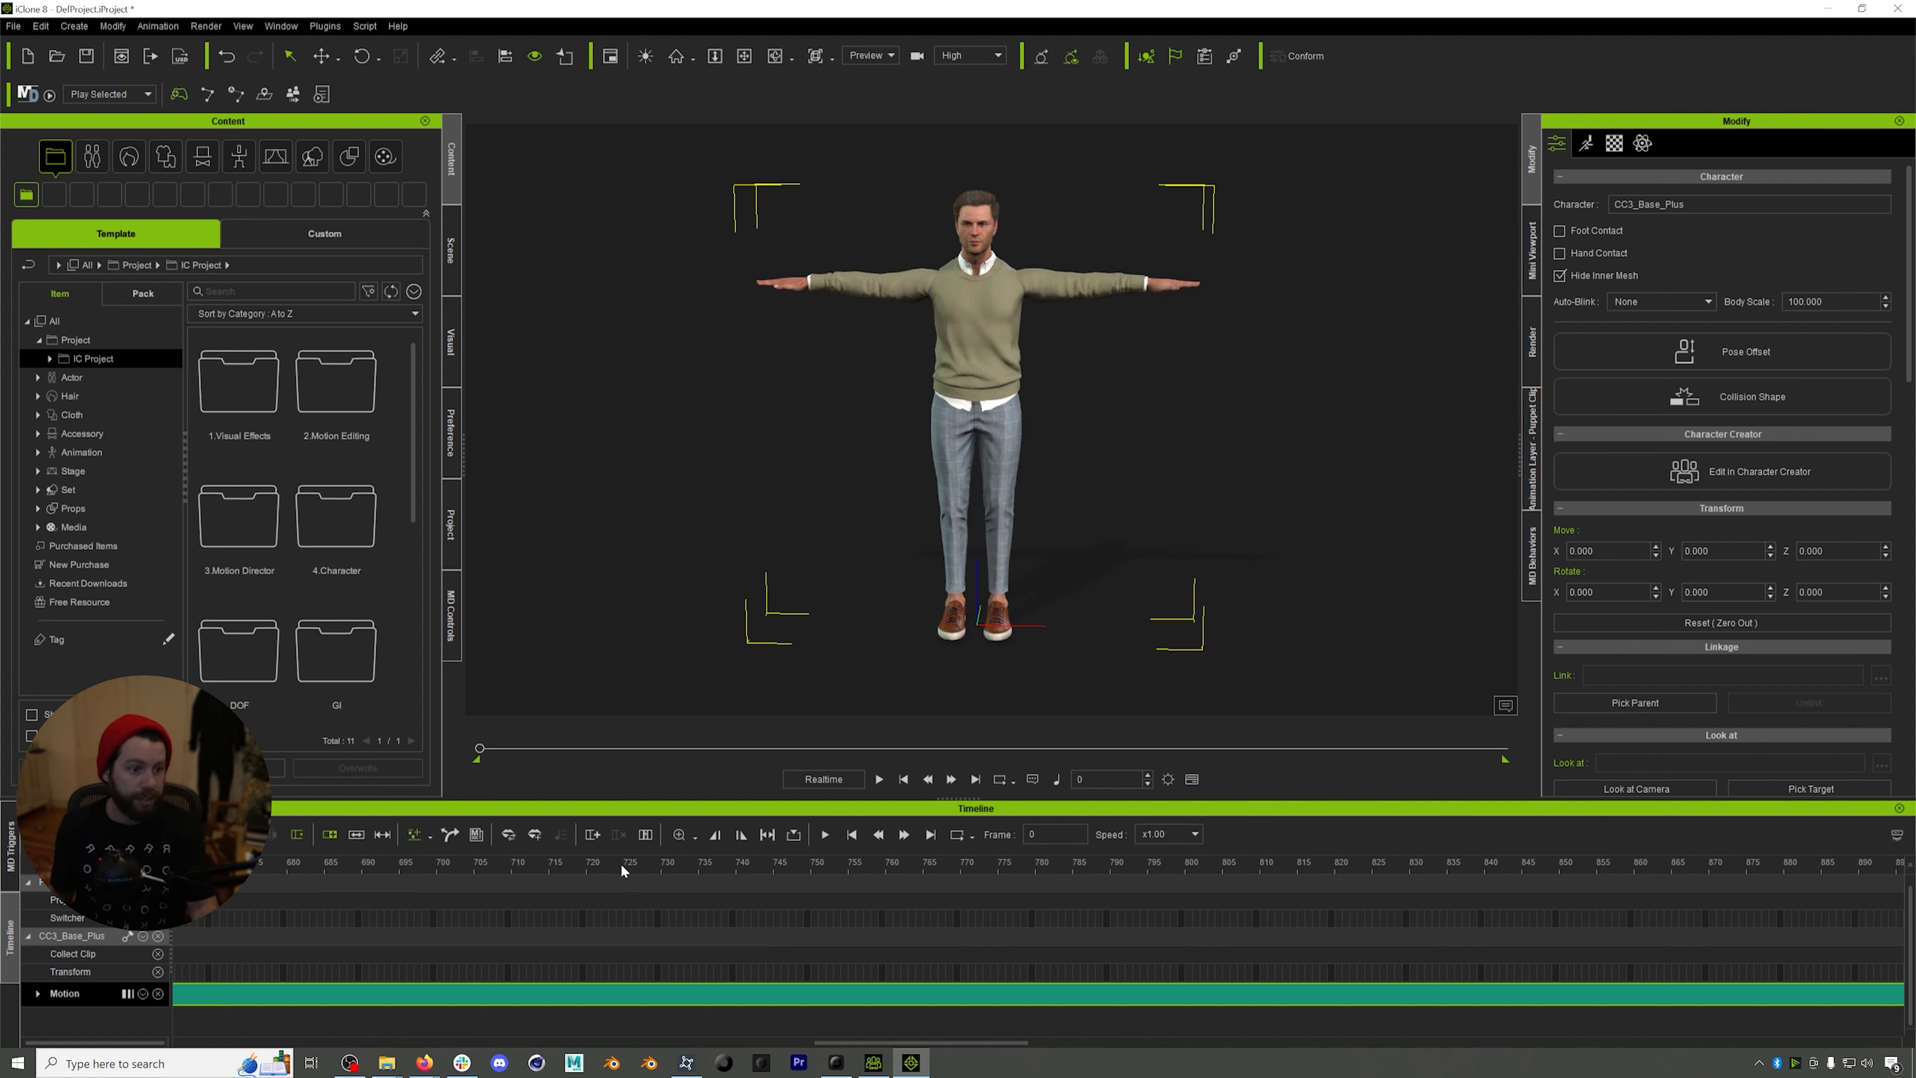
- Play back and scrub the modified motion up to frame 677 to check the arm and shoulder movement
left_click_drag(624, 872, 541, 863)
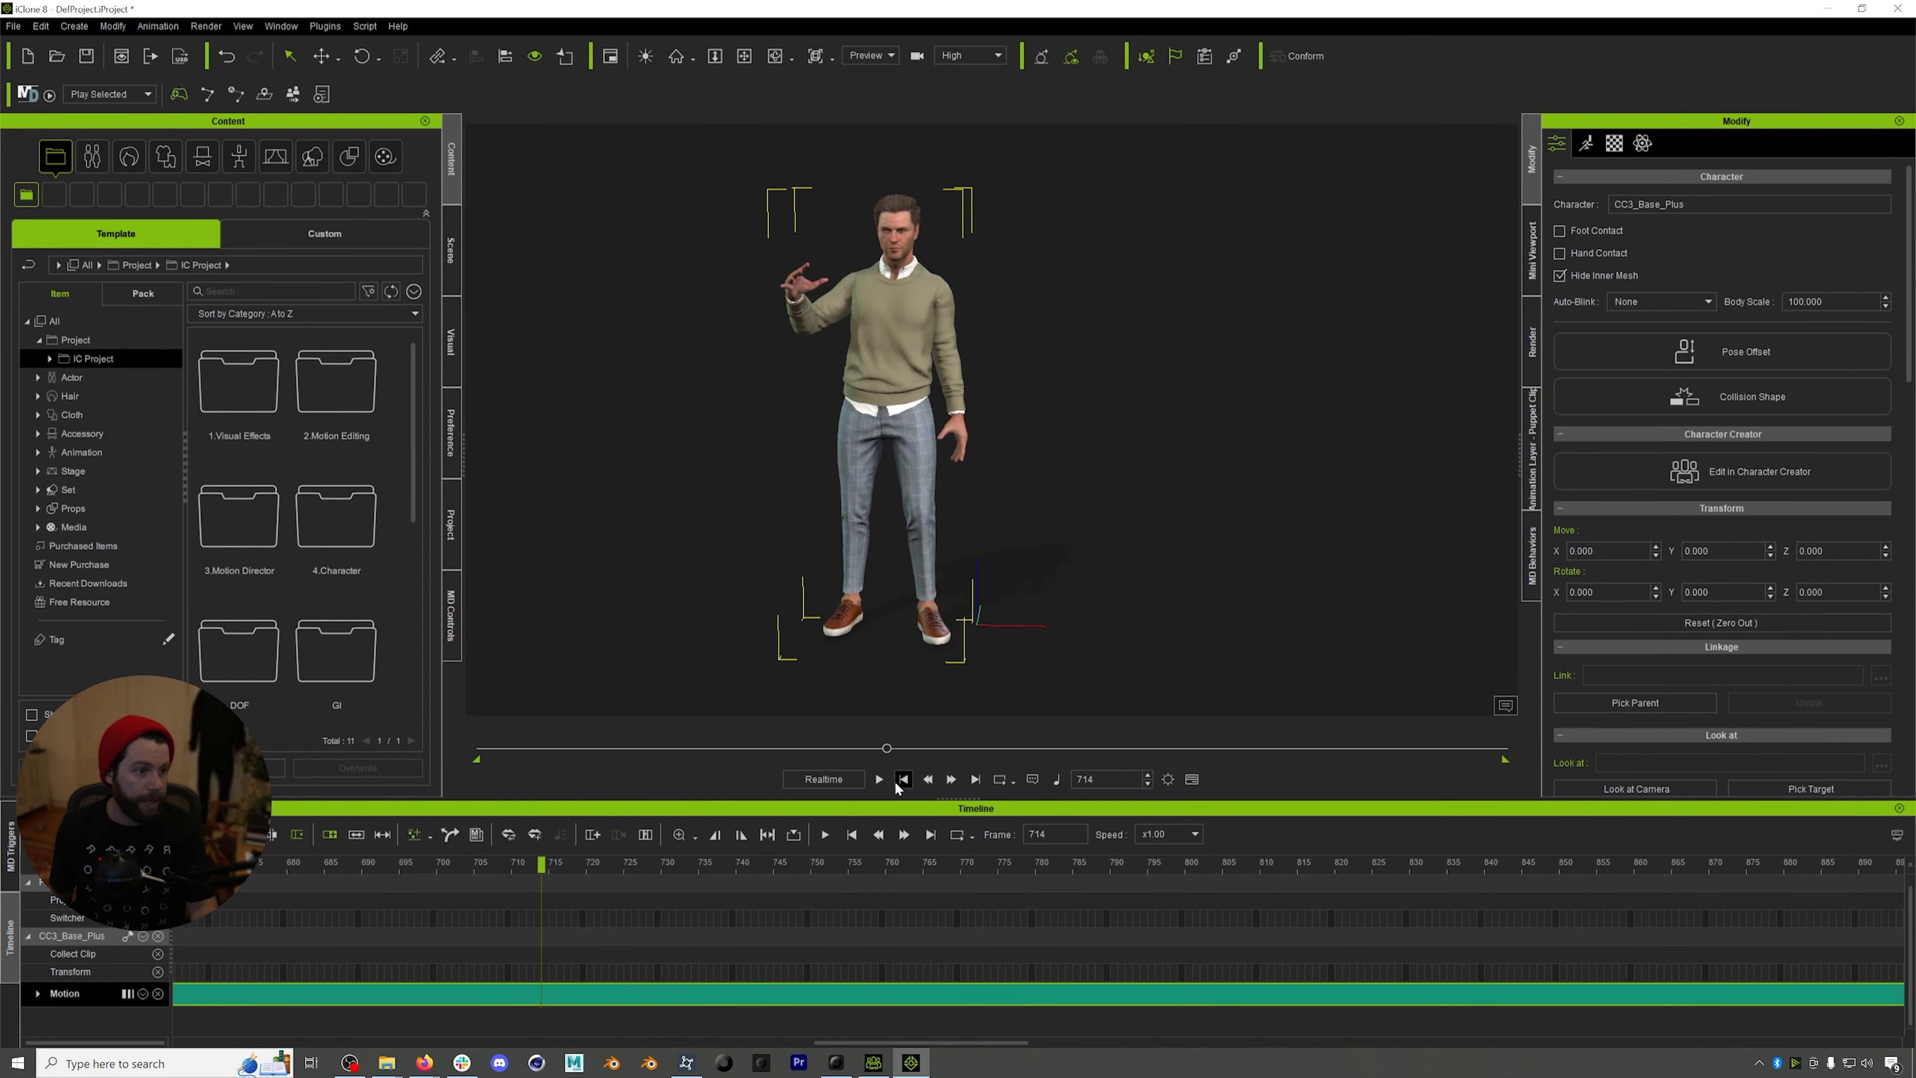
key("space")
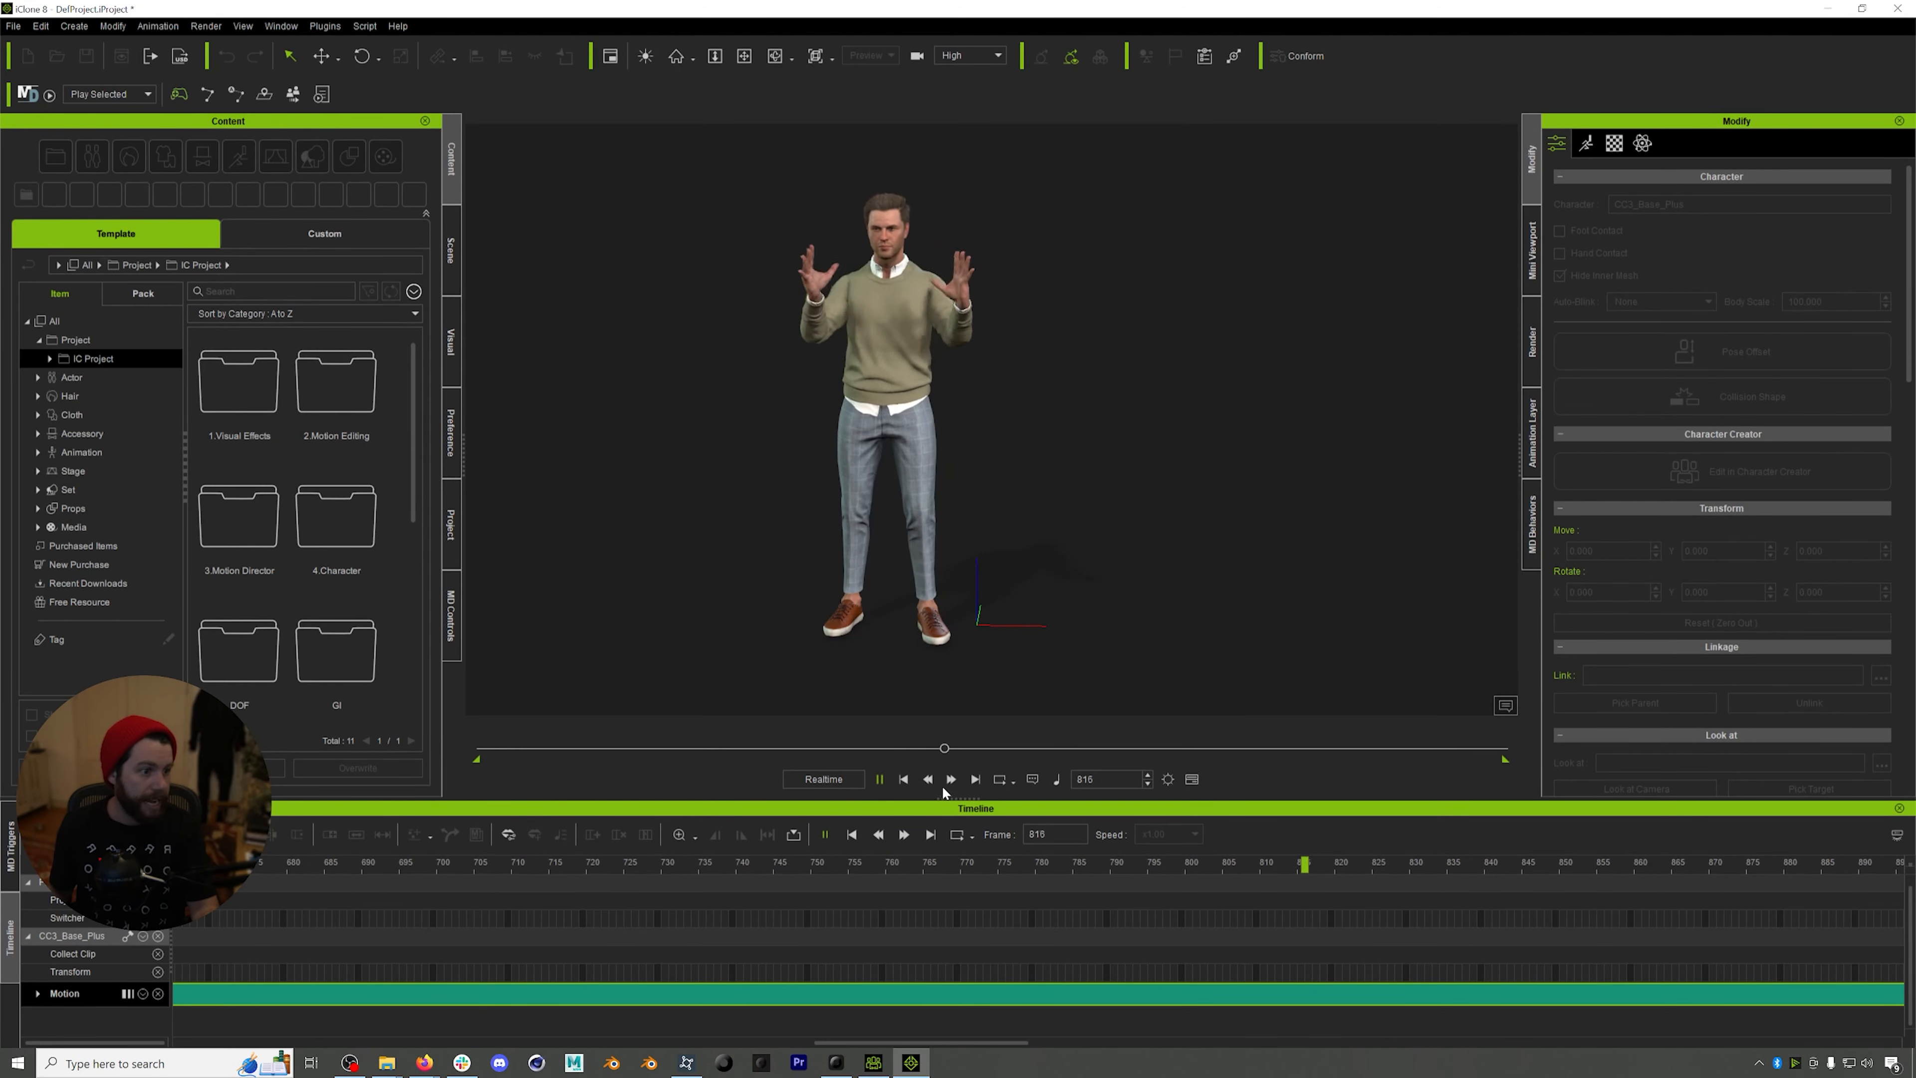
left_click_drag(761, 748, 812, 749)
left_click(881, 780)
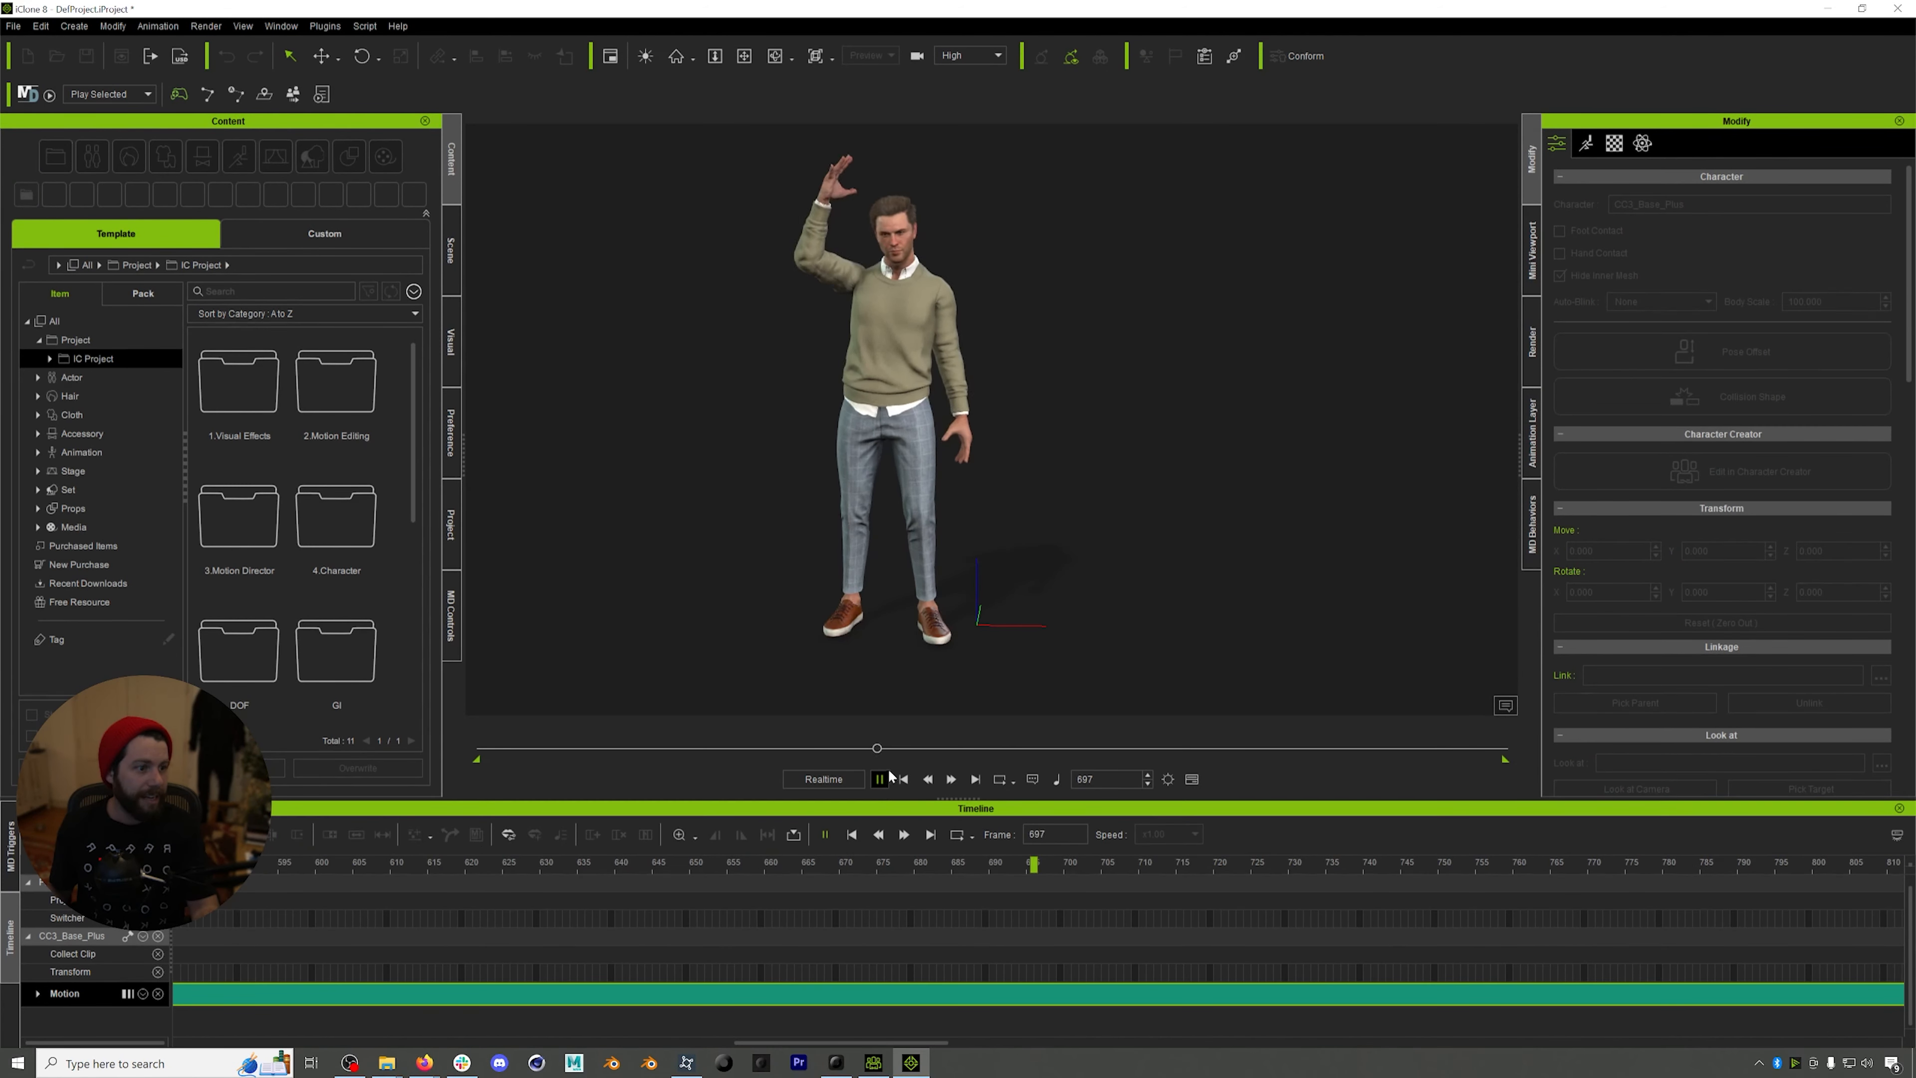
left_click(880, 779)
left_click_drag(888, 749, 865, 750)
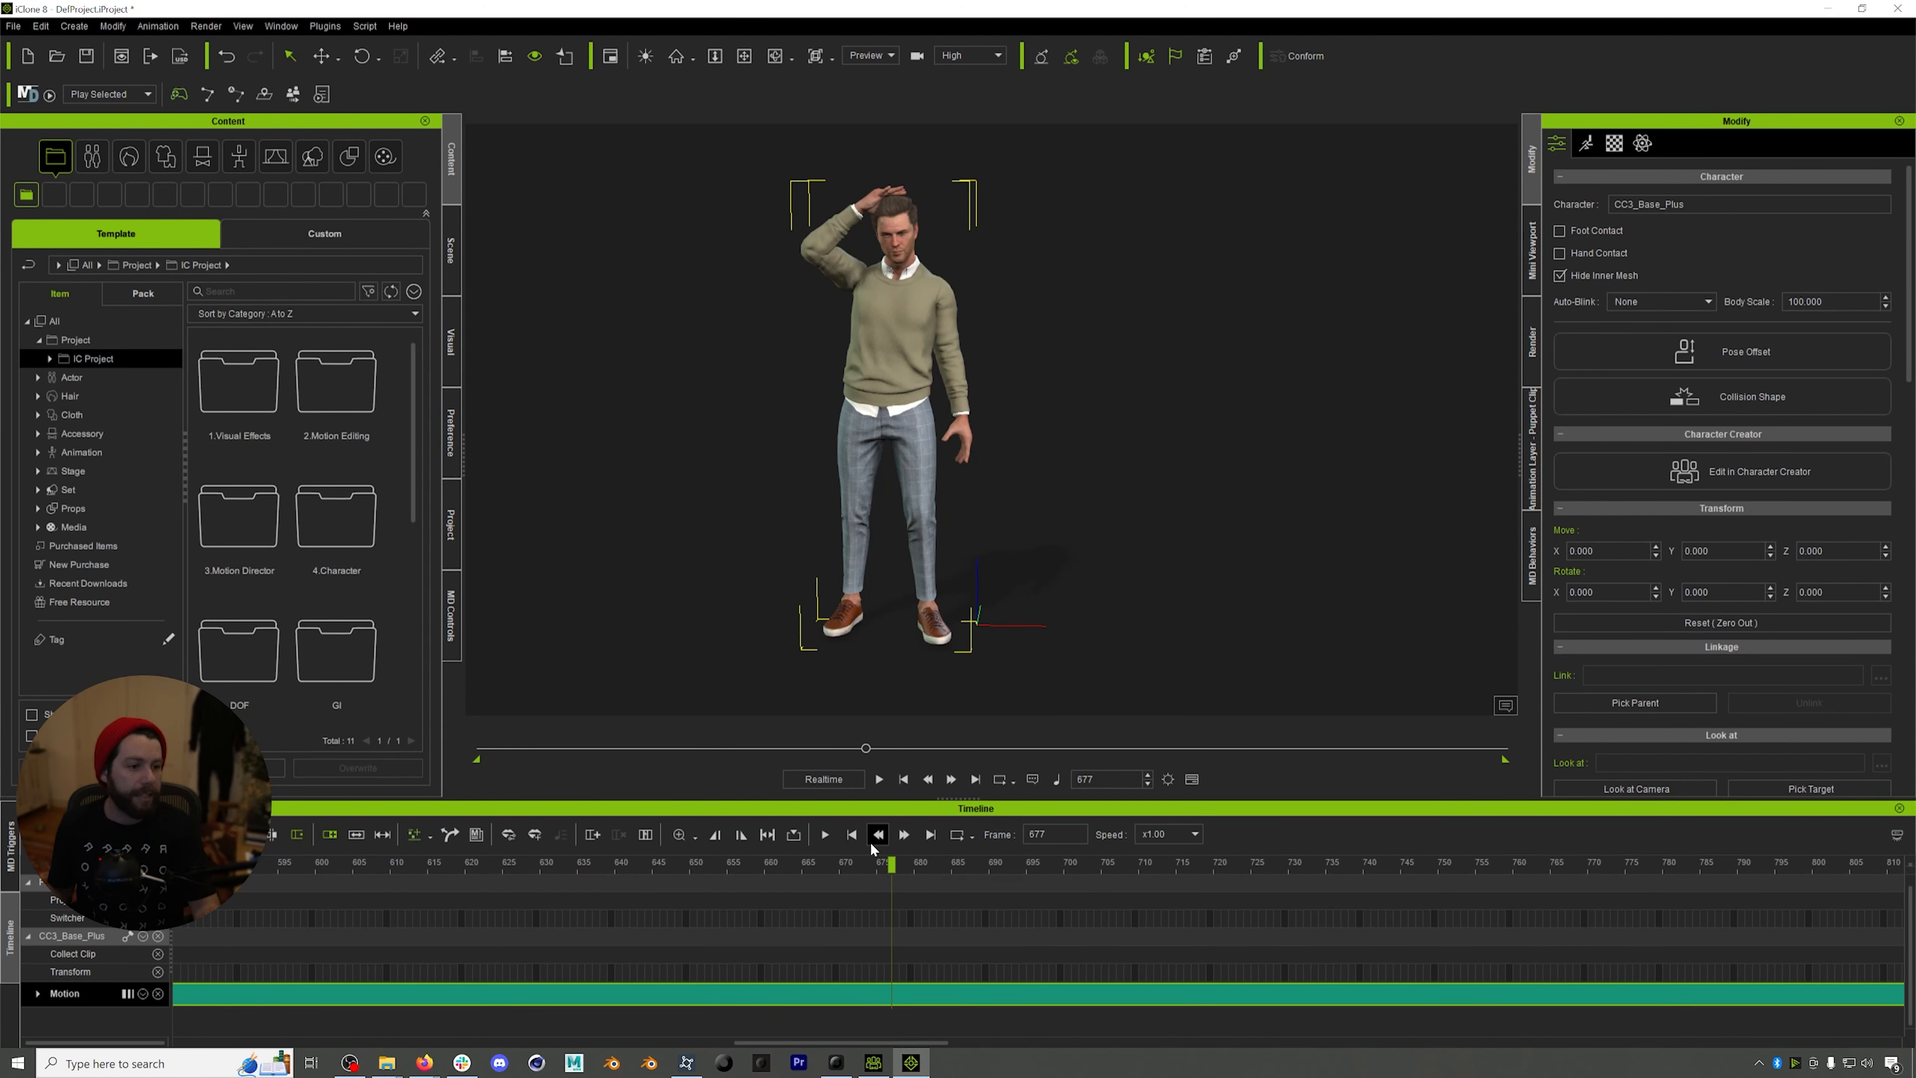
- Scrub back to the kick pose at frame 404 and examine it from another angle
left_click_drag(888, 864, 162, 823)
left_click_drag(803, 749, 713, 778)
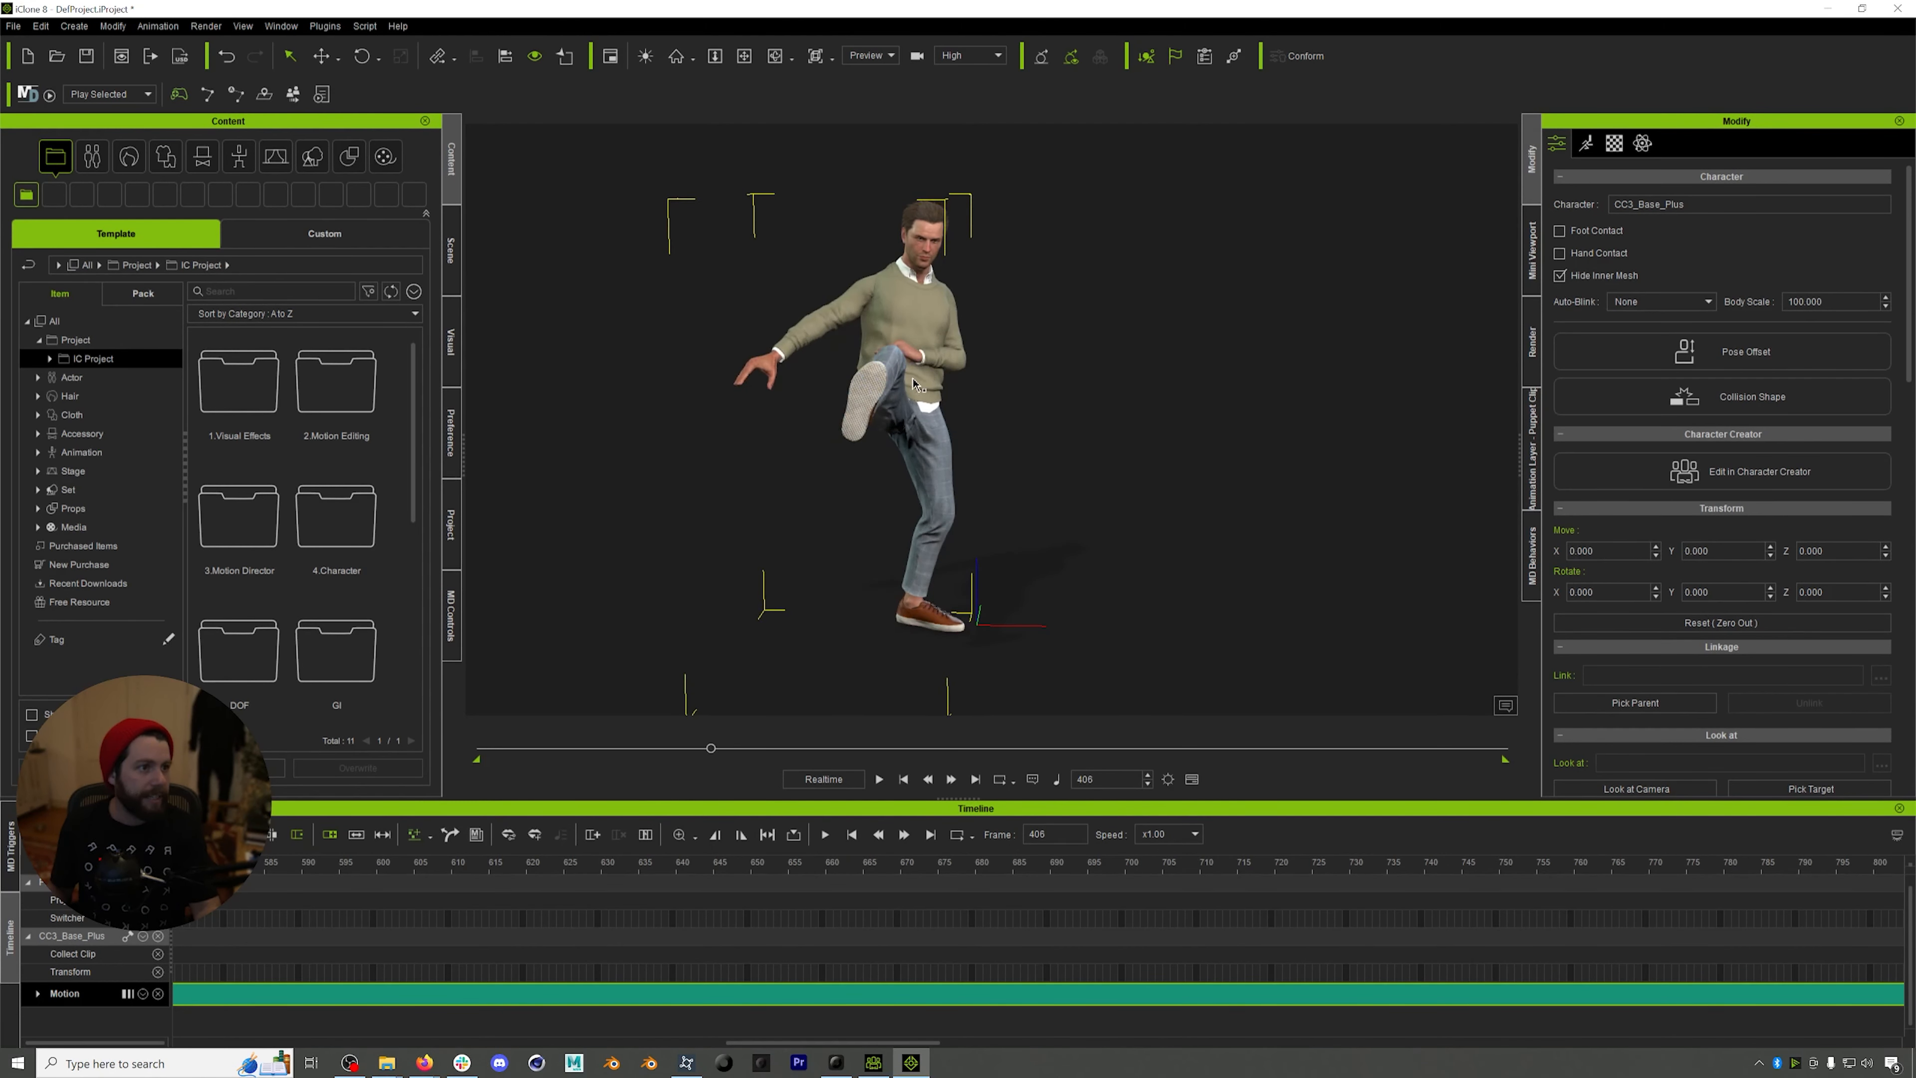
left_click_drag(942, 364, 851, 399, "alt")
right_click_drag(843, 398, 691, 396, "alt")
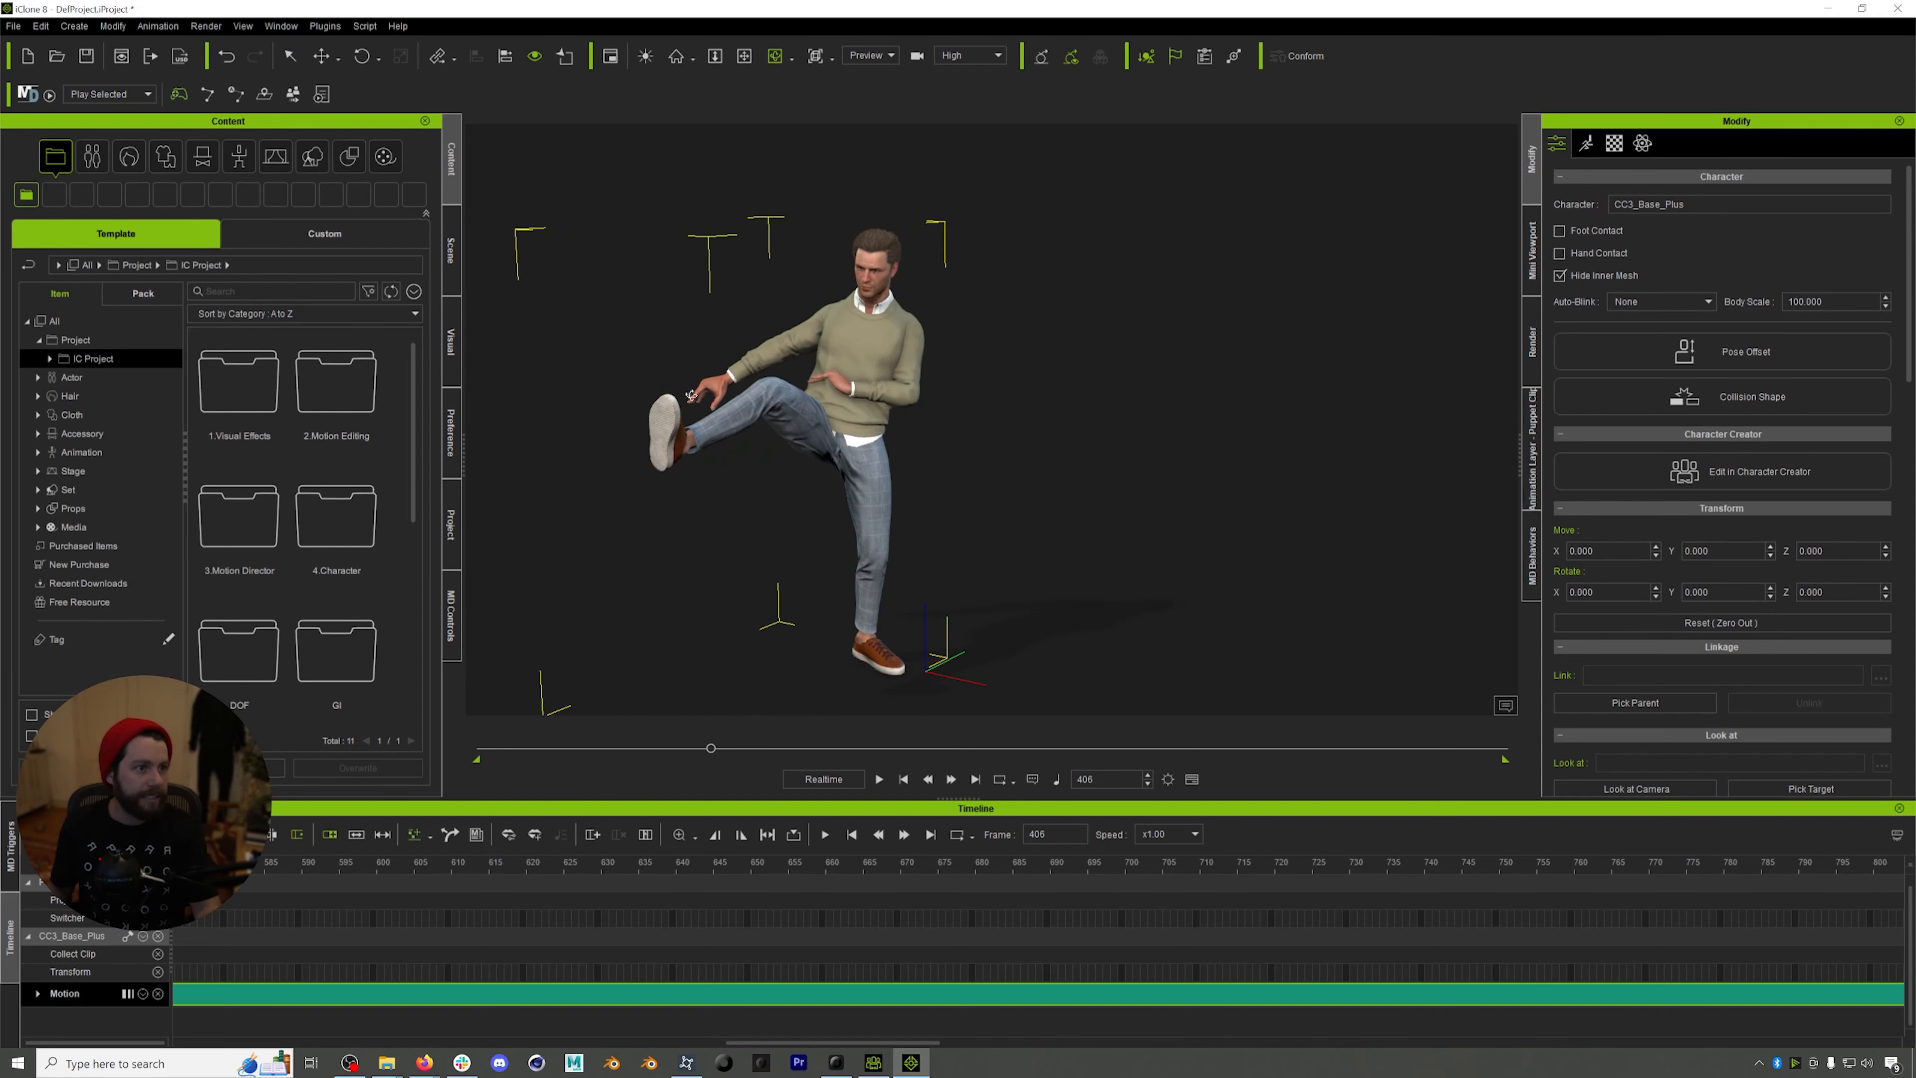
left_click_drag(711, 750, 711, 751)
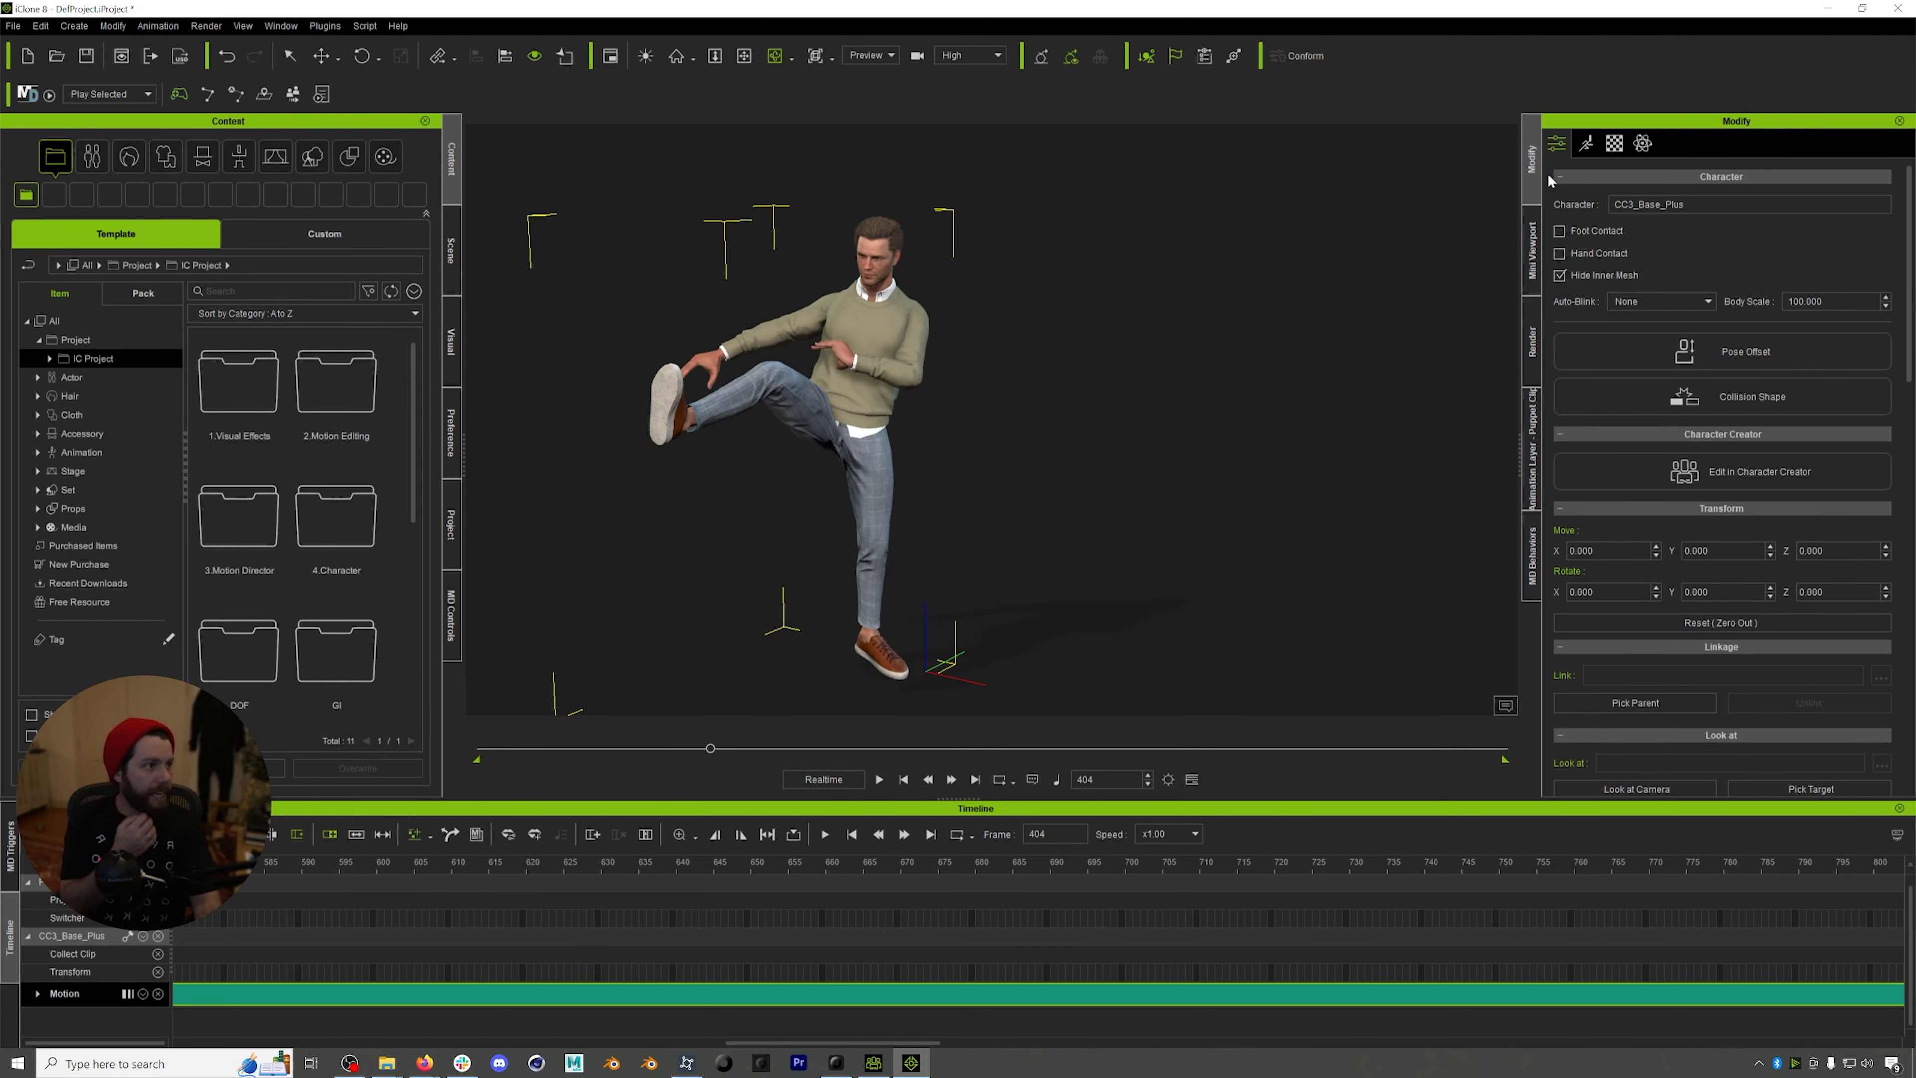
- Open Edit Motion Layer for the character, place its window next to the figure and select the left hand's IK control
left_click(1586, 144)
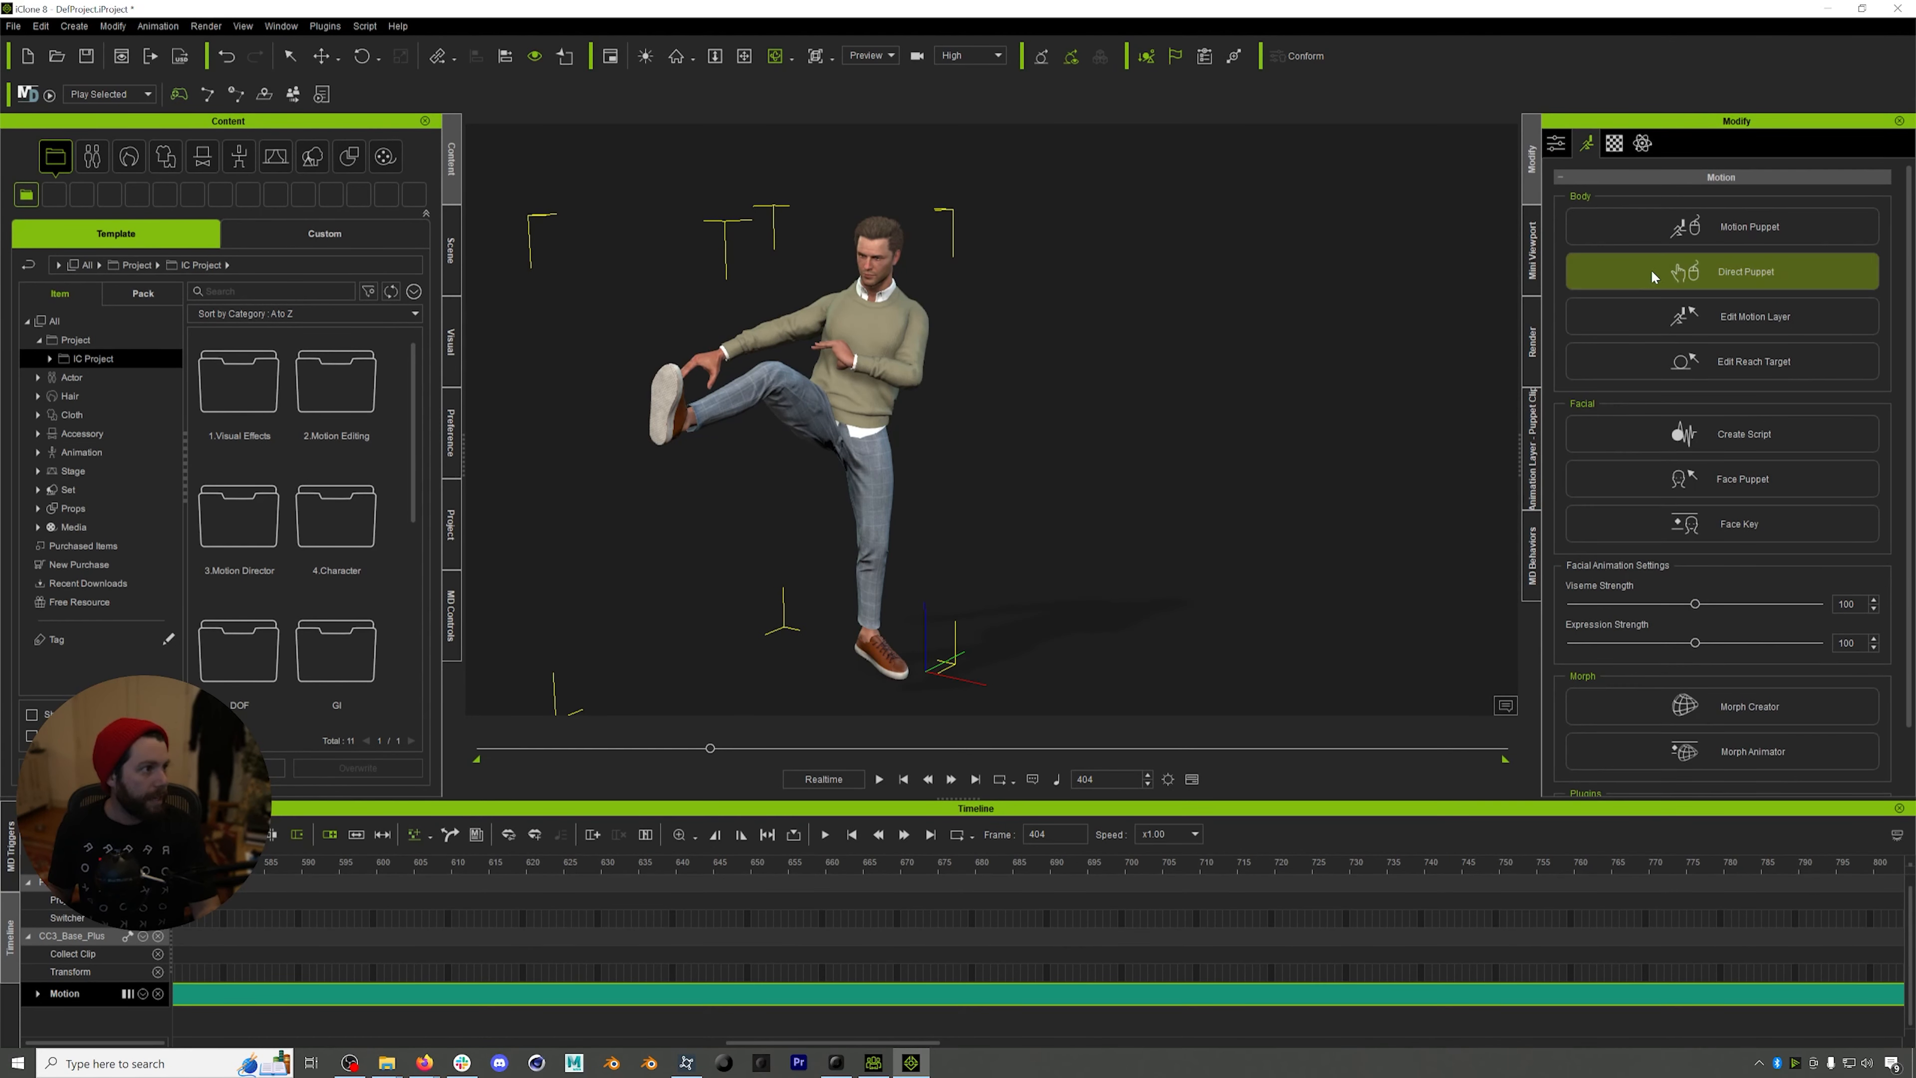
left_click(1750, 317)
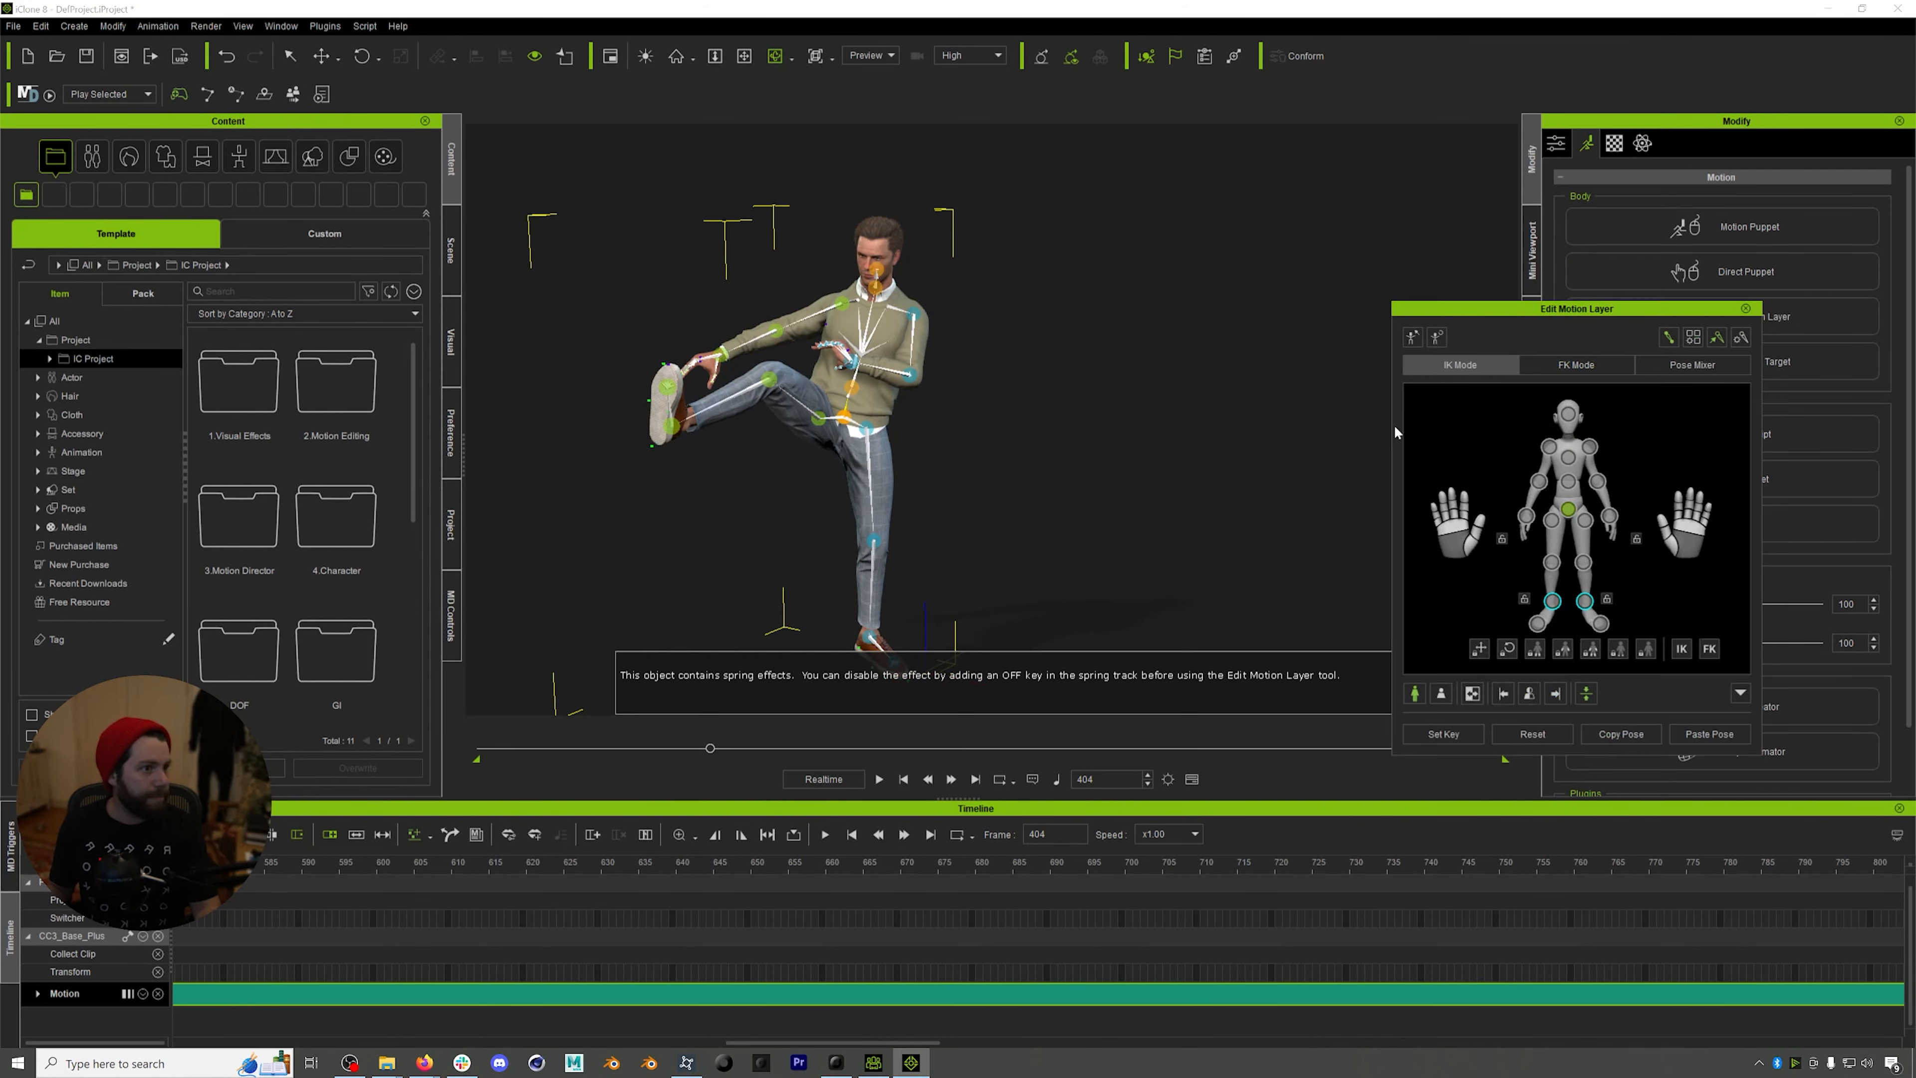
left_click_drag(1523, 311, 1155, 226)
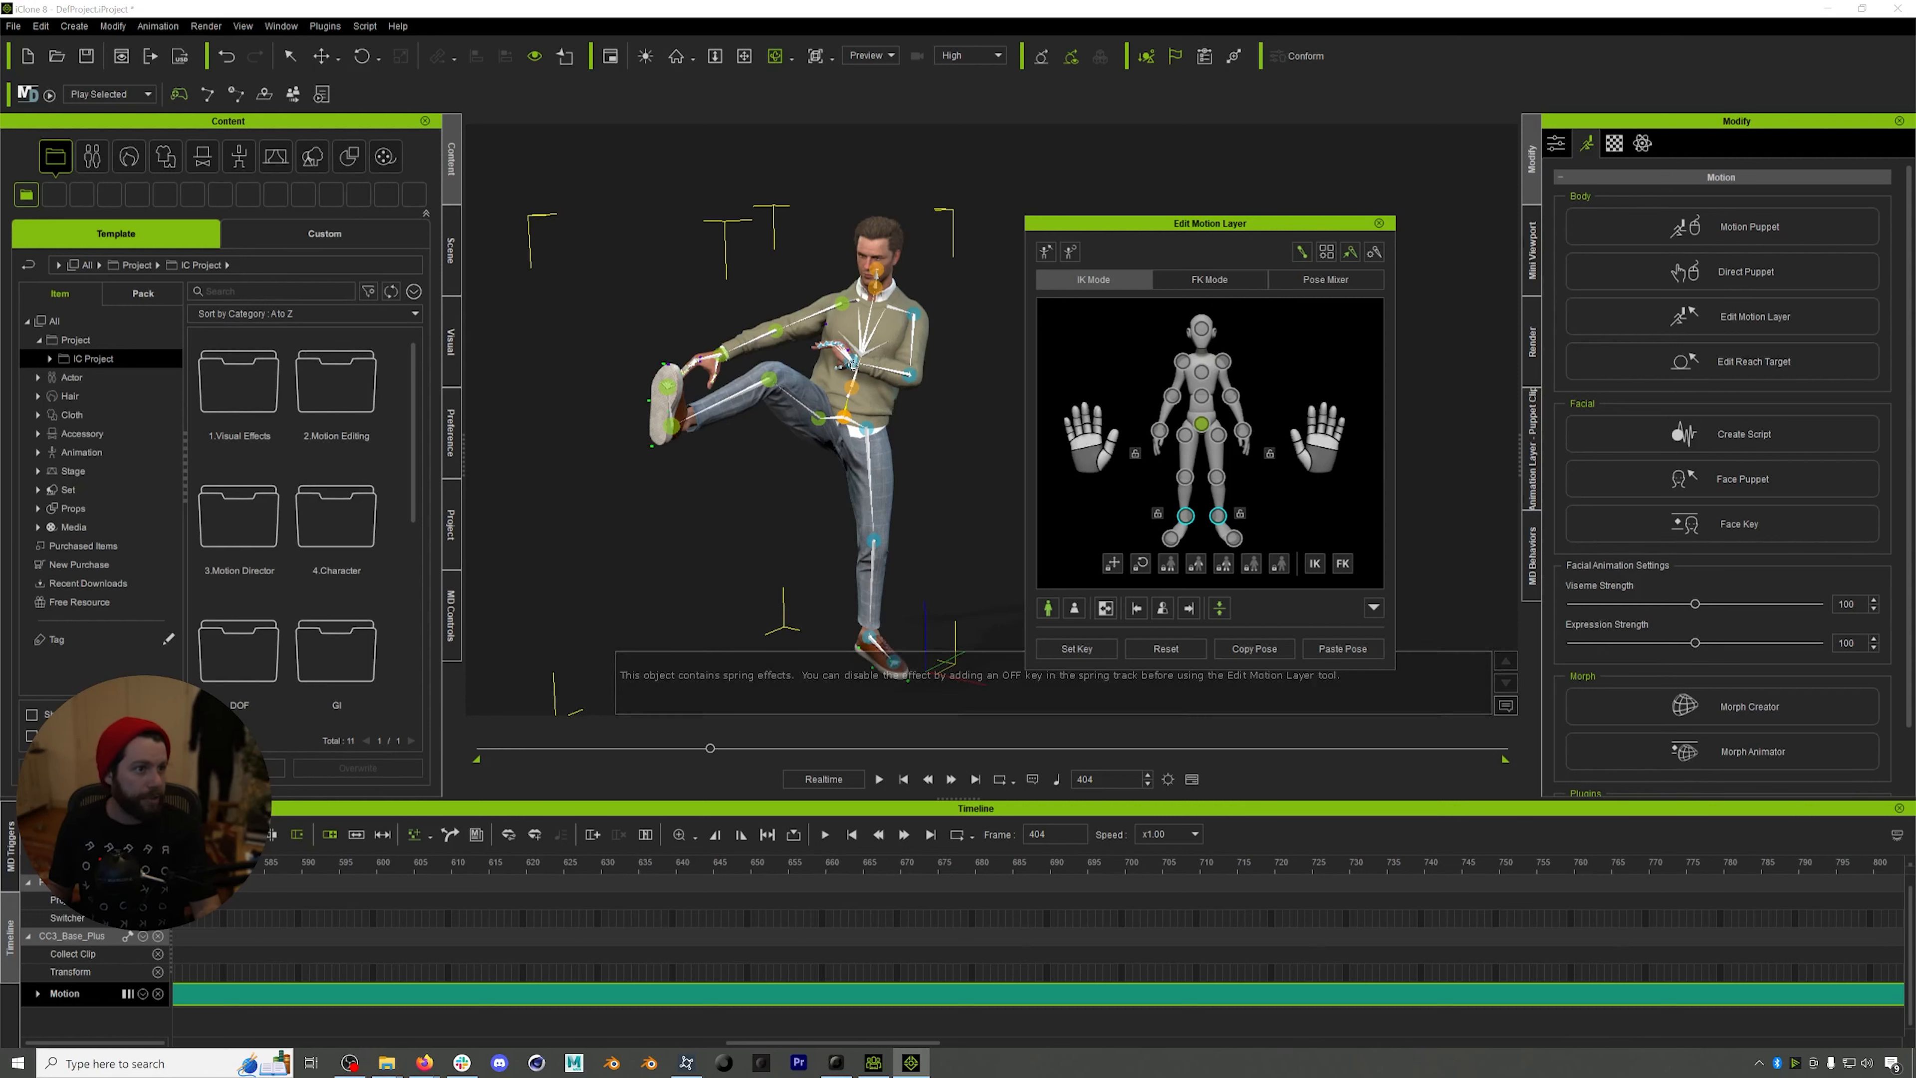
left_click(847, 373)
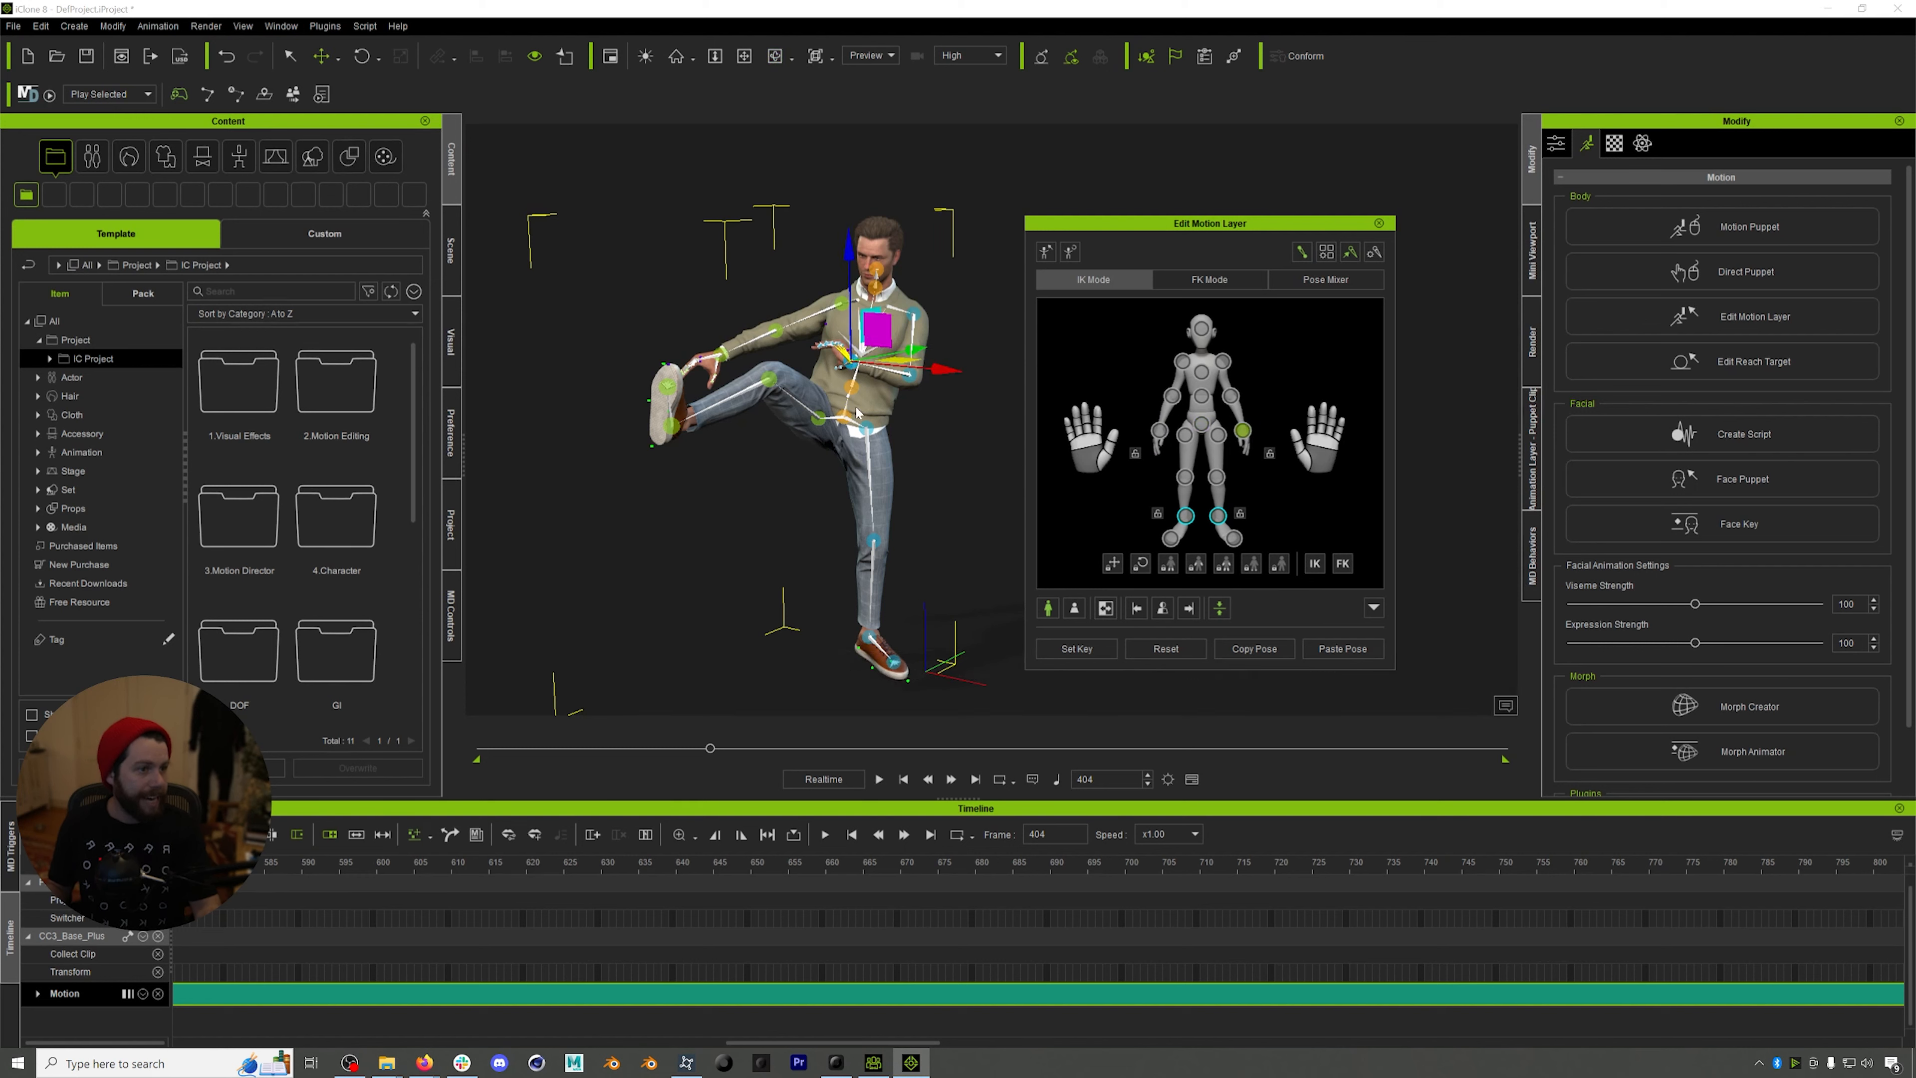
- Set a motion layer key at frame 392, just before the kick, and expand the character's Motion track in the Timeline
mouse_move(856, 413)
middle_mouse_down()
mouse_move(900, 422)
mouse_move(884, 427)
middle_mouse_up()
left_click_drag(884, 427, 1059, 439, "alt")
left_click_drag(710, 748, 703, 748)
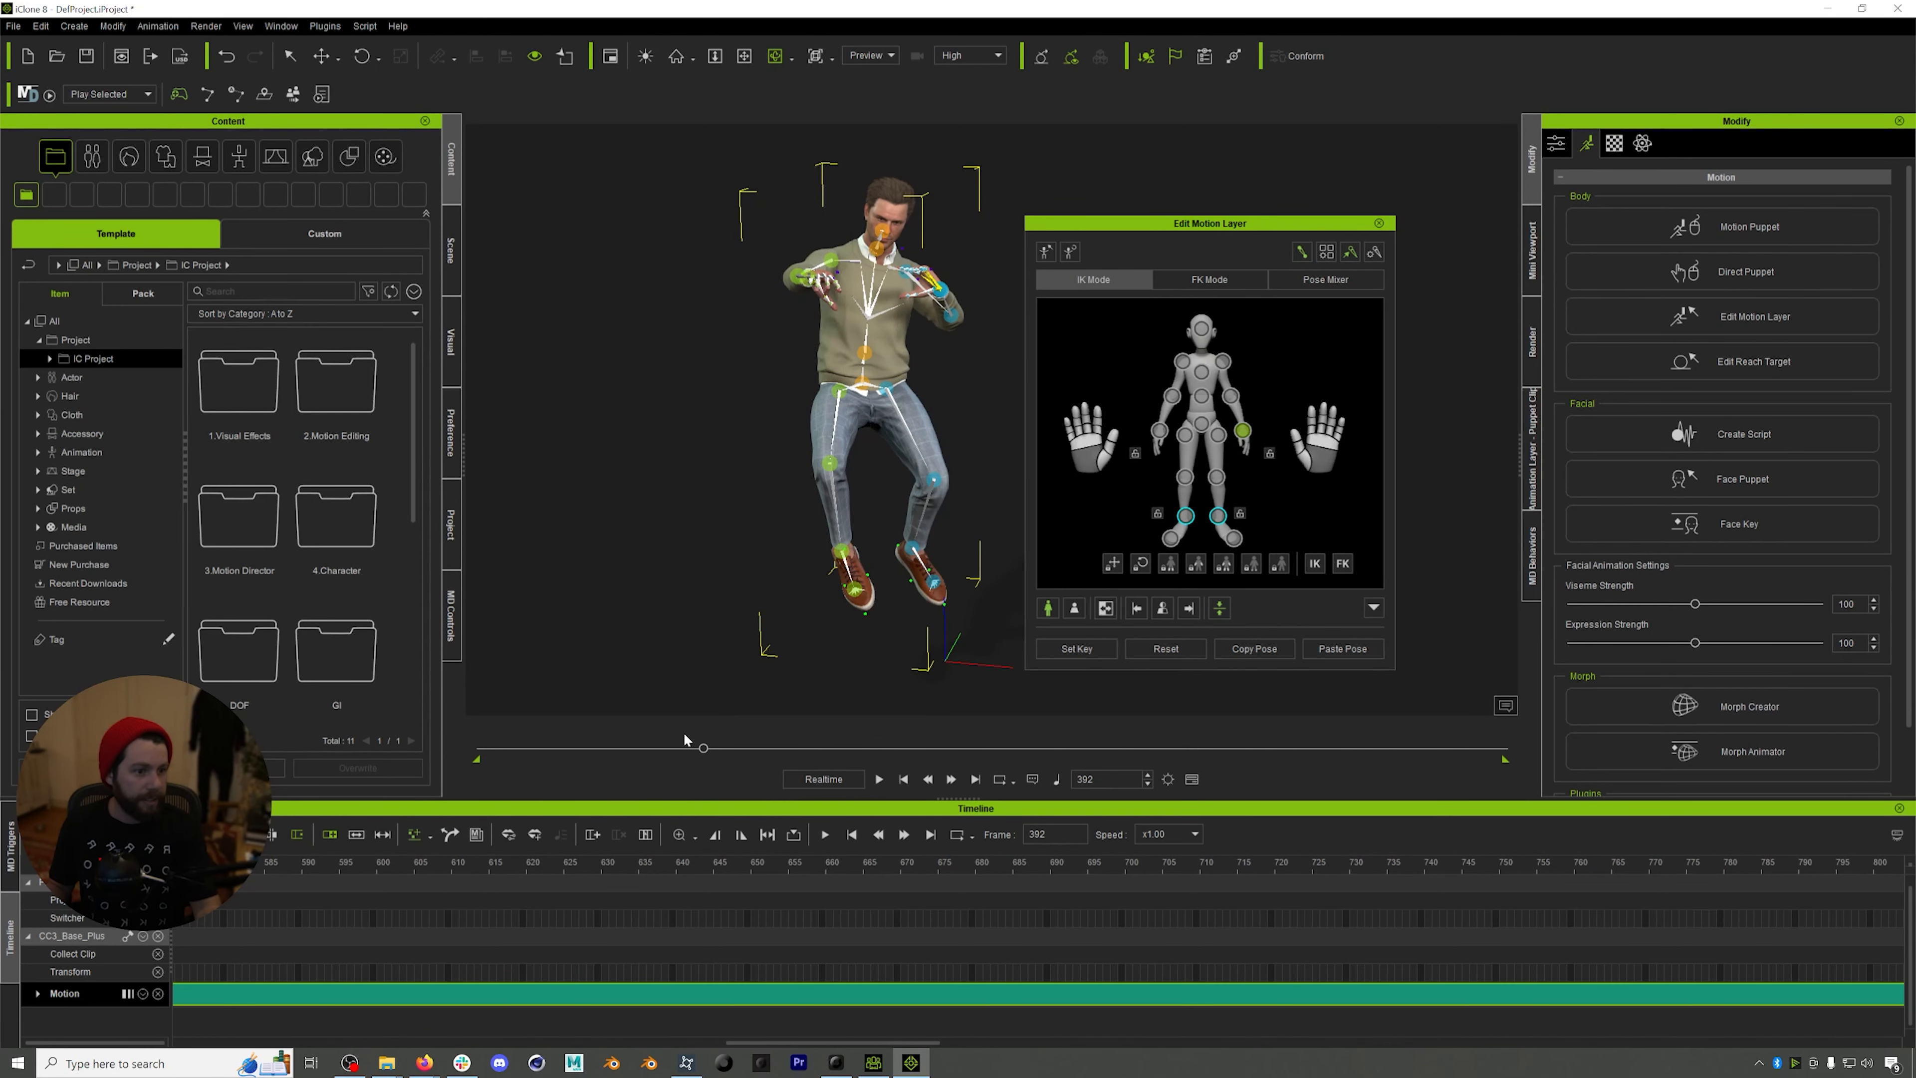
left_click(1078, 654)
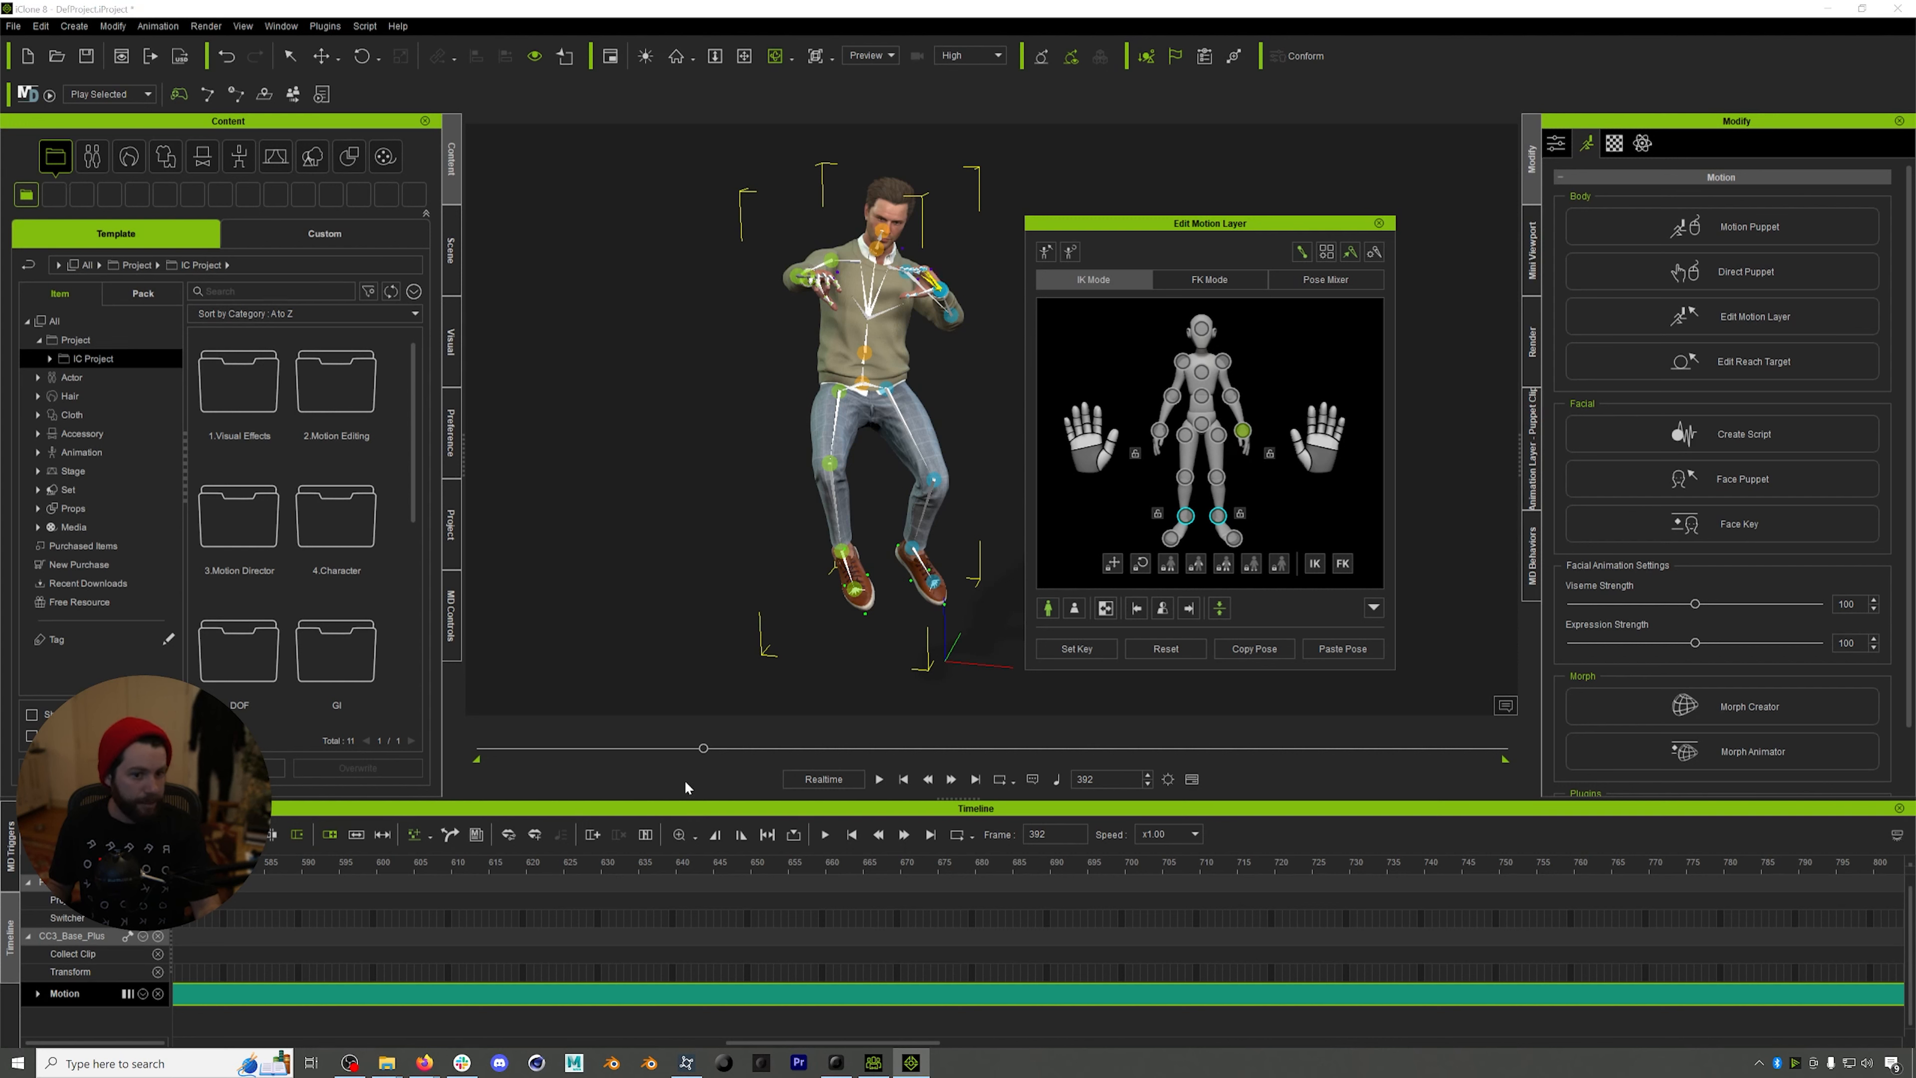
left_click(35, 994)
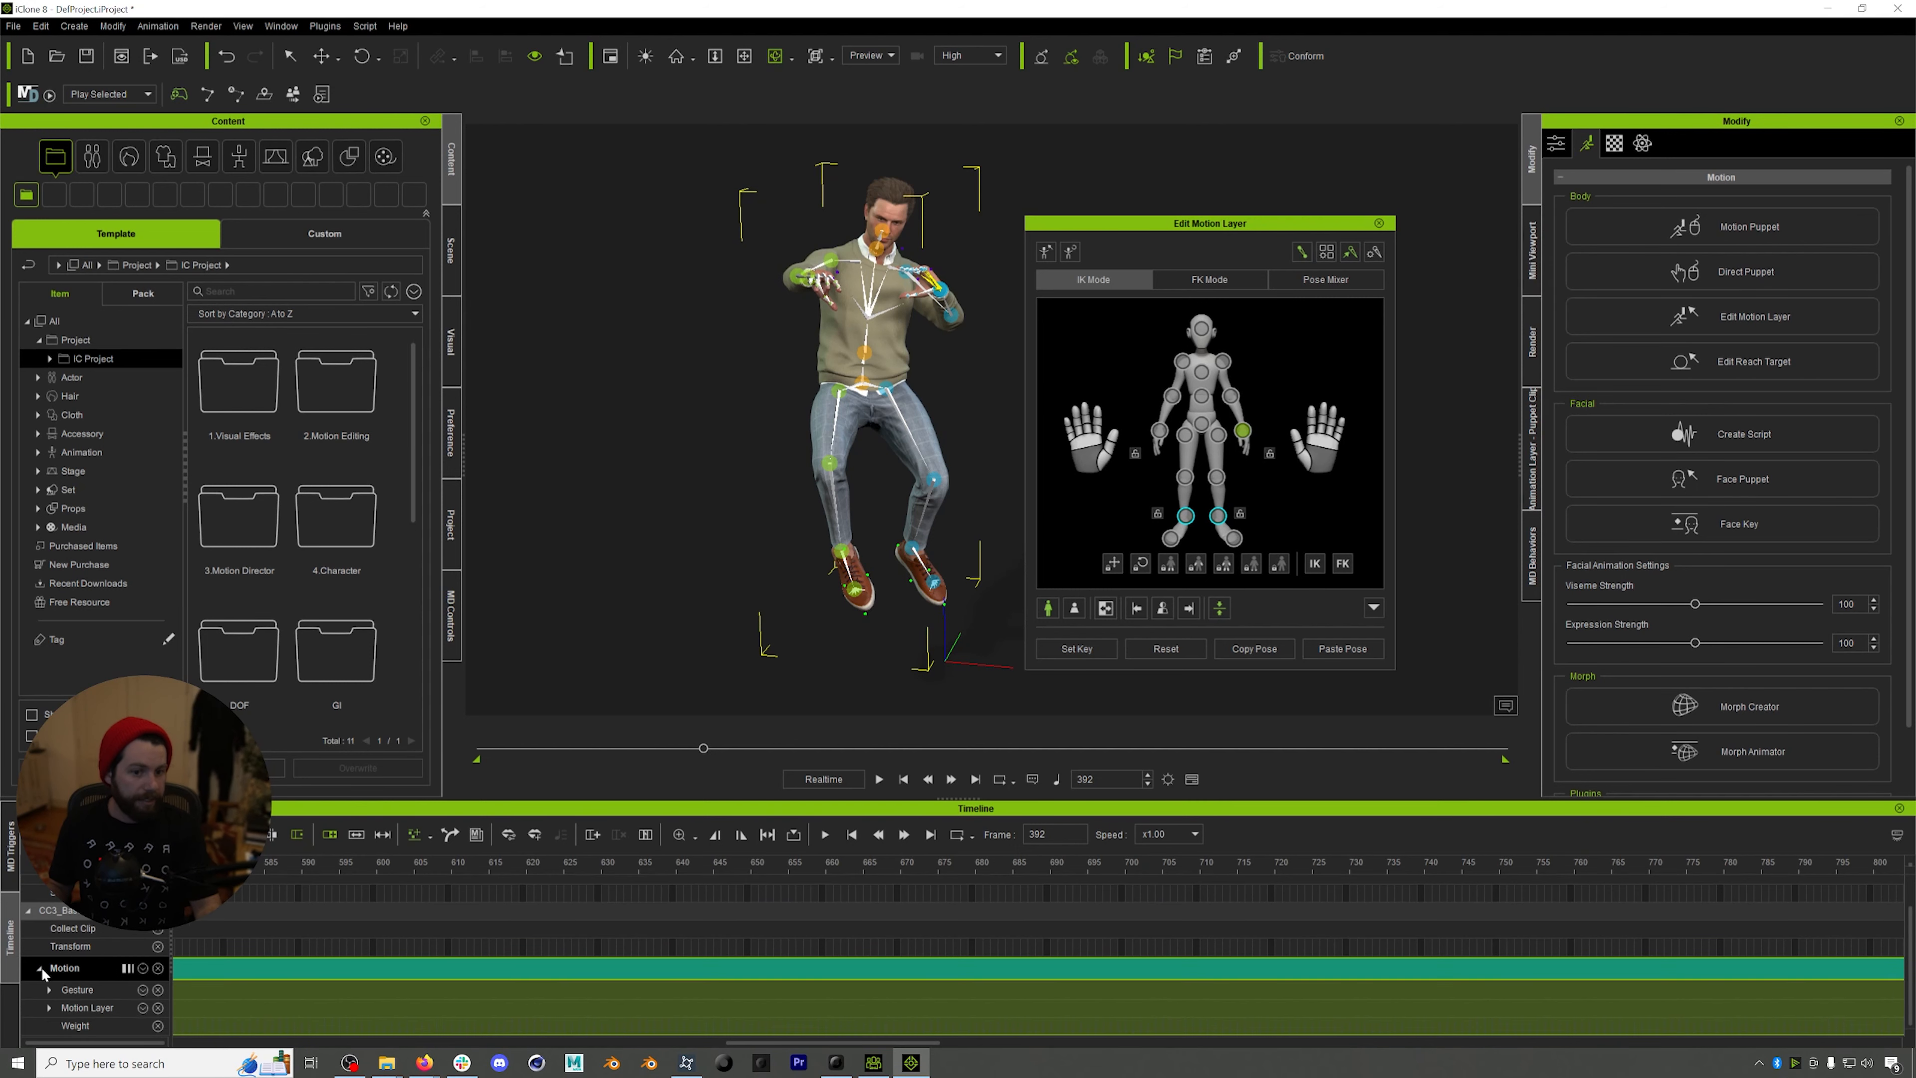
- Collapse the Motion track, then at frame 408 pull the left hand outward, away from the body, and set a motion layer key
left_click(41, 971)
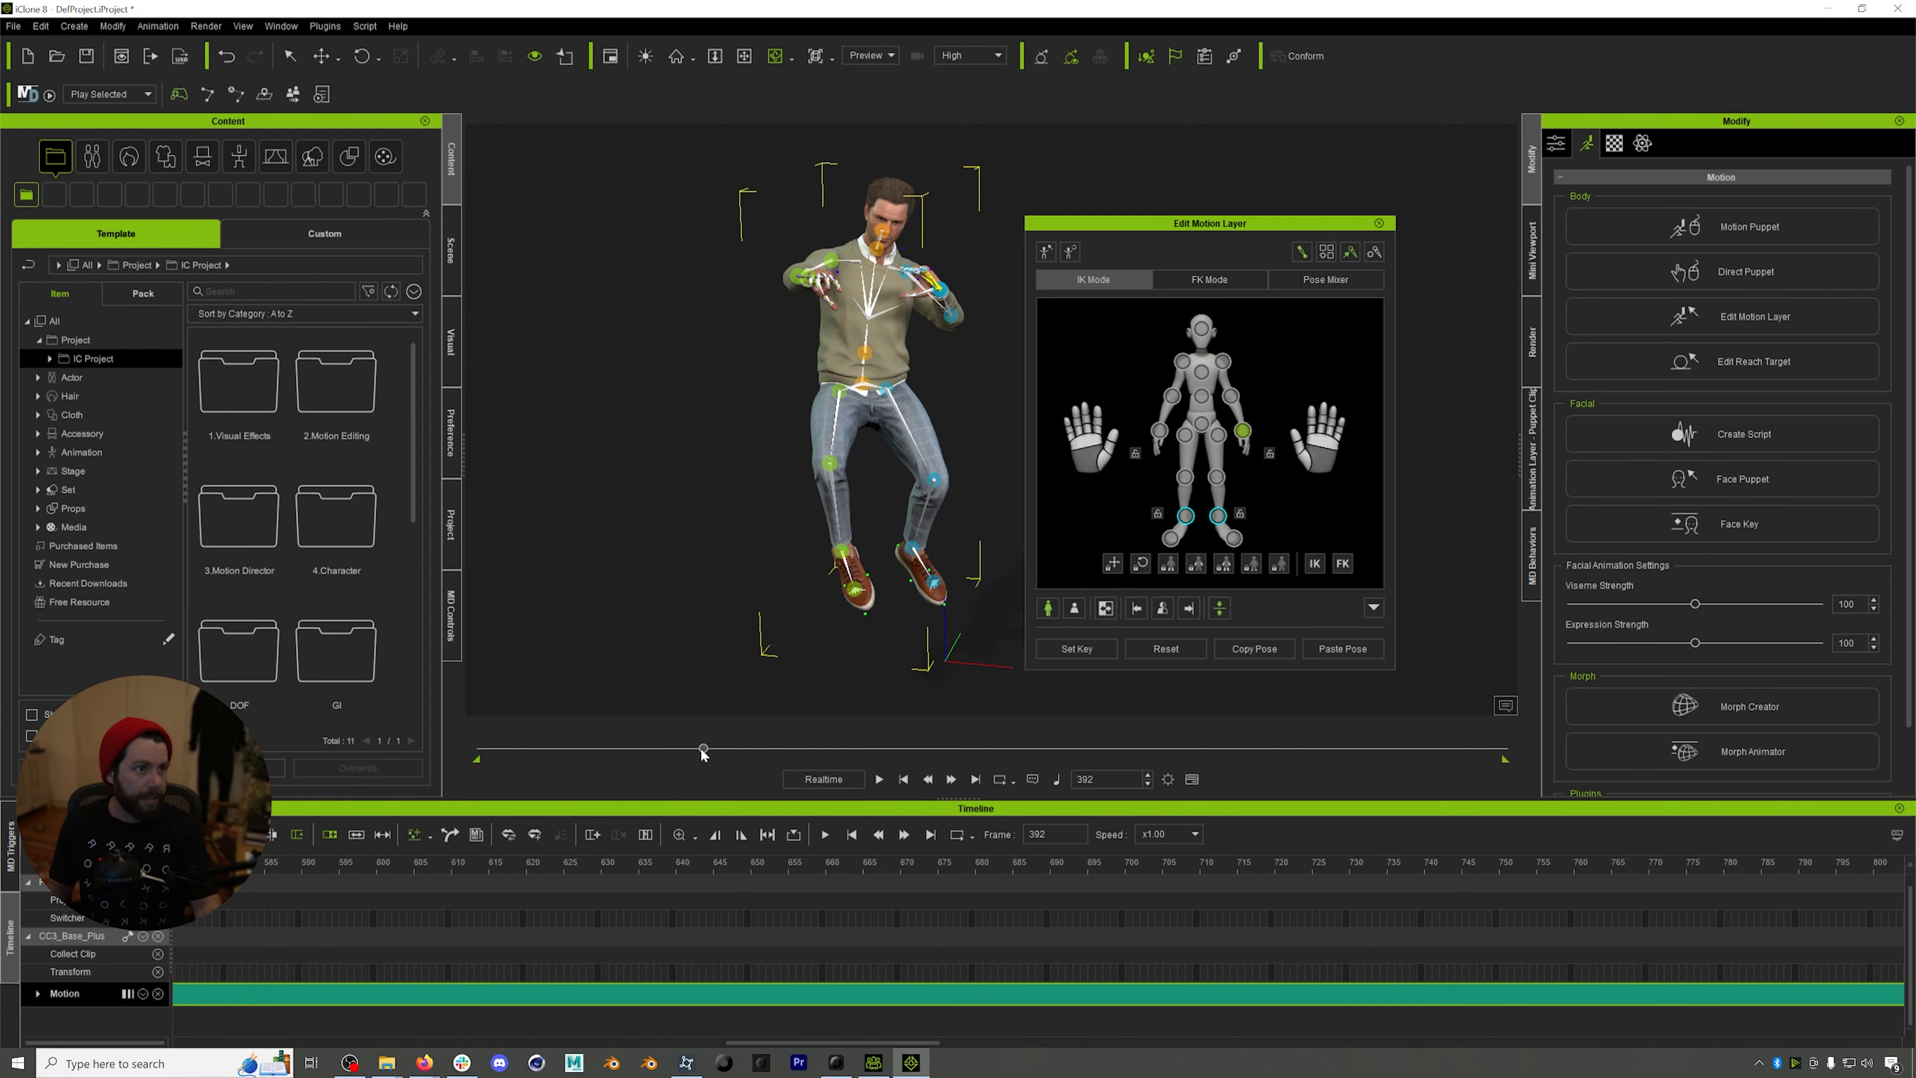
left_click_drag(702, 754, 712, 758)
scroll(816, 404, "up", 8)
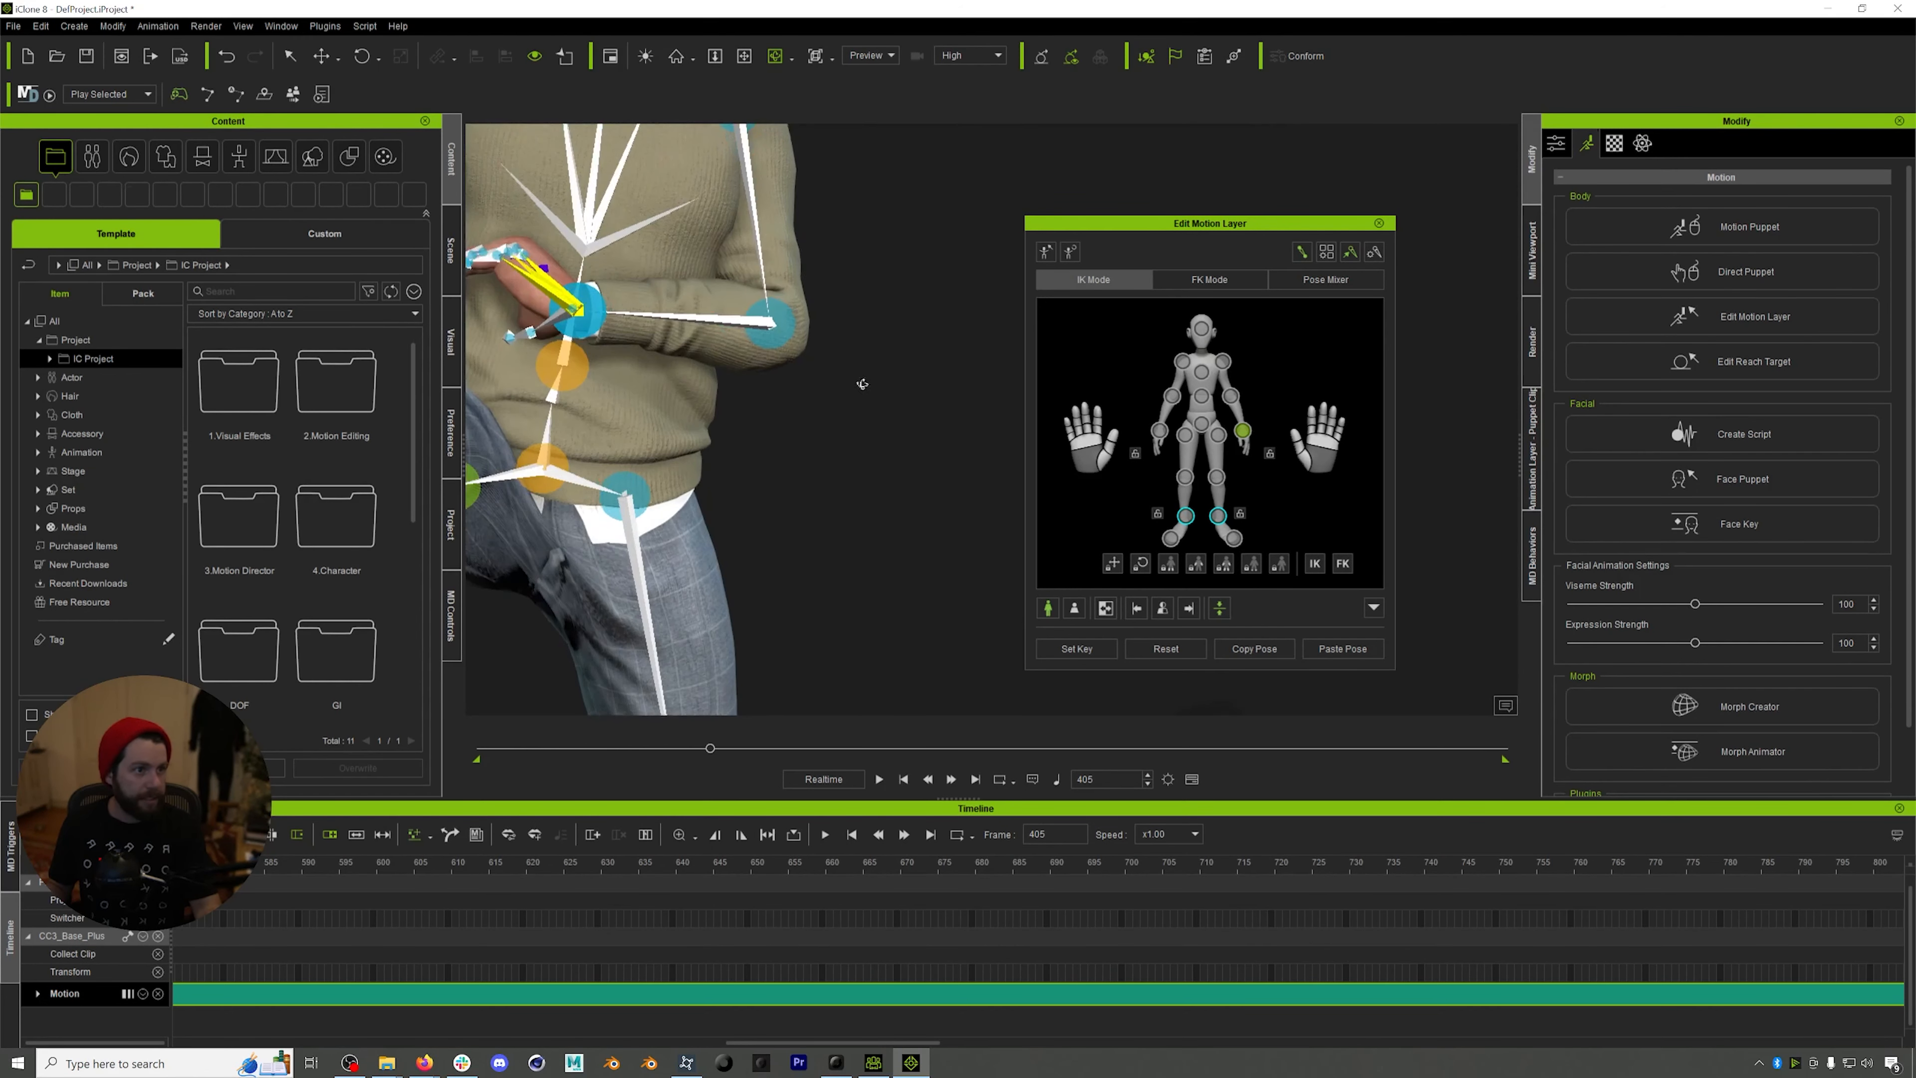
left_click_drag(711, 751, 715, 758)
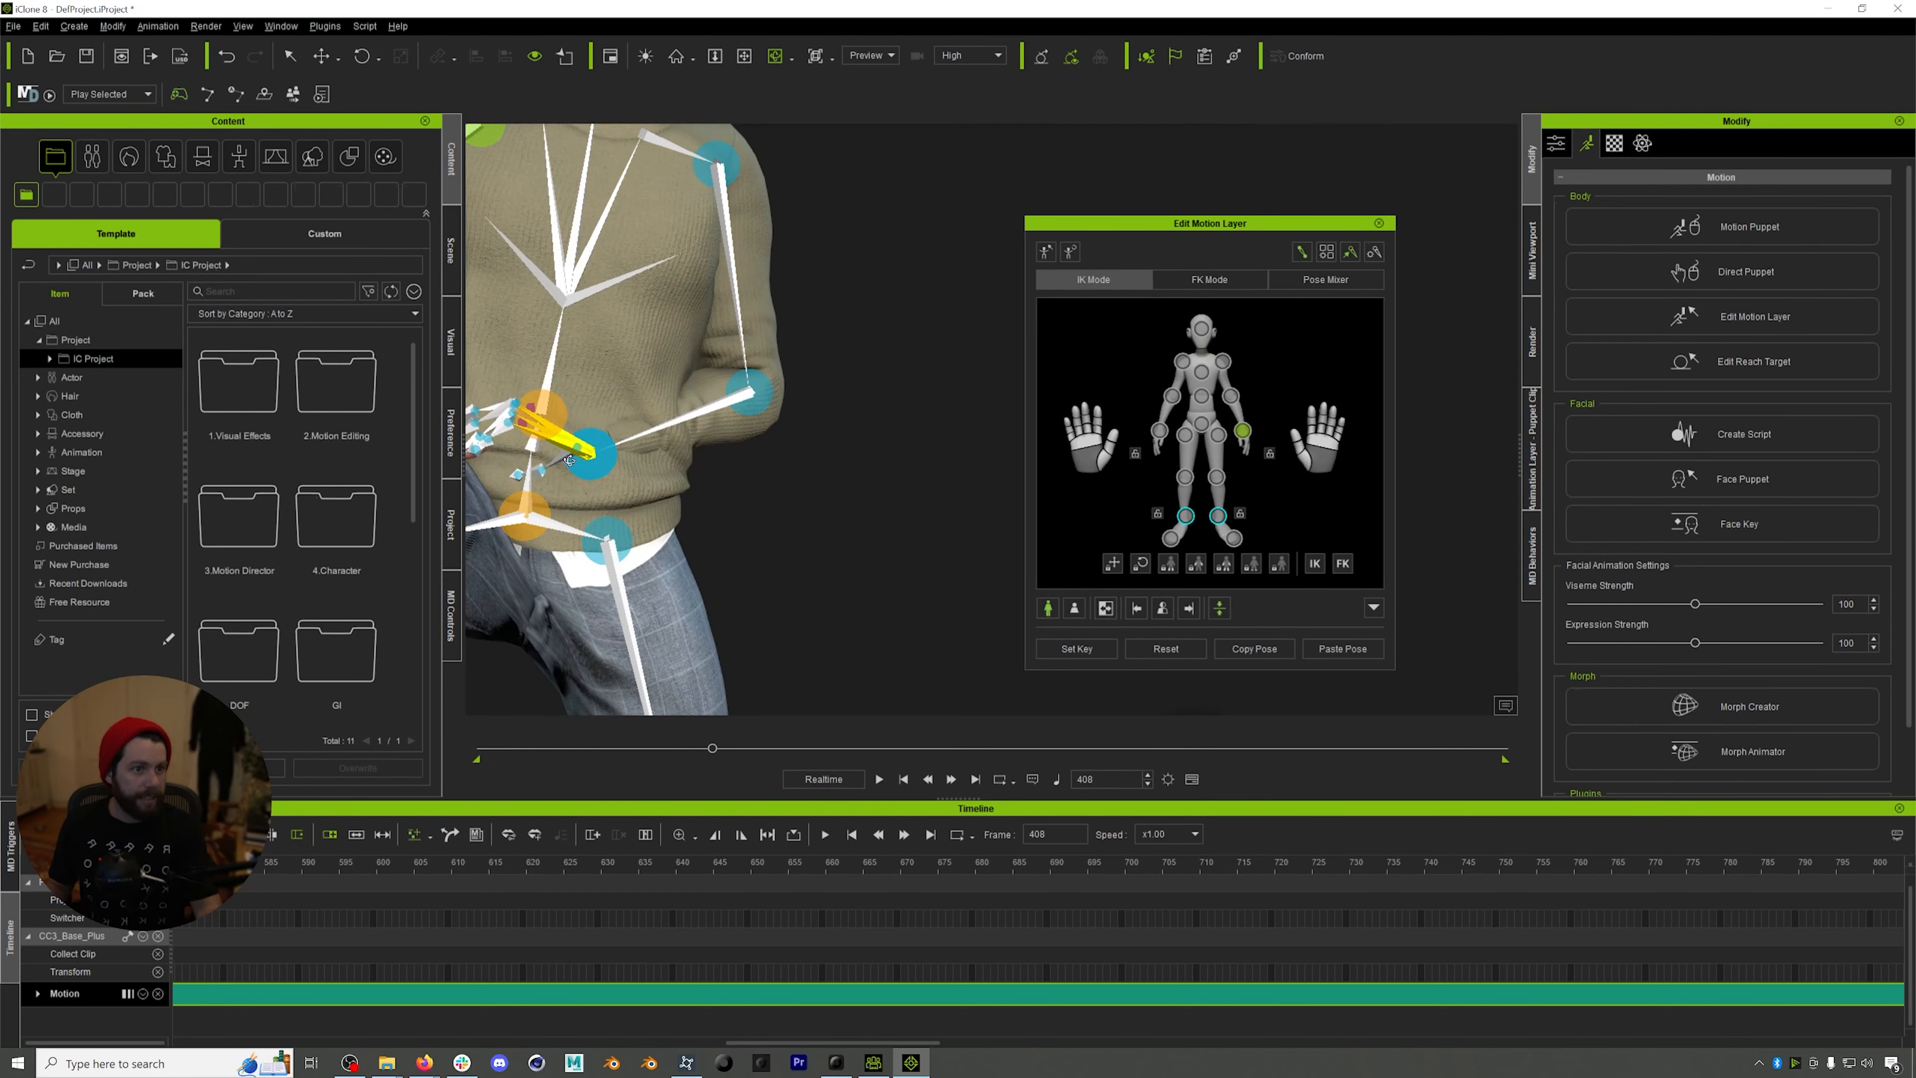
scroll(600, 443, "down", 2)
left_click_drag(636, 439, 606, 521, "alt")
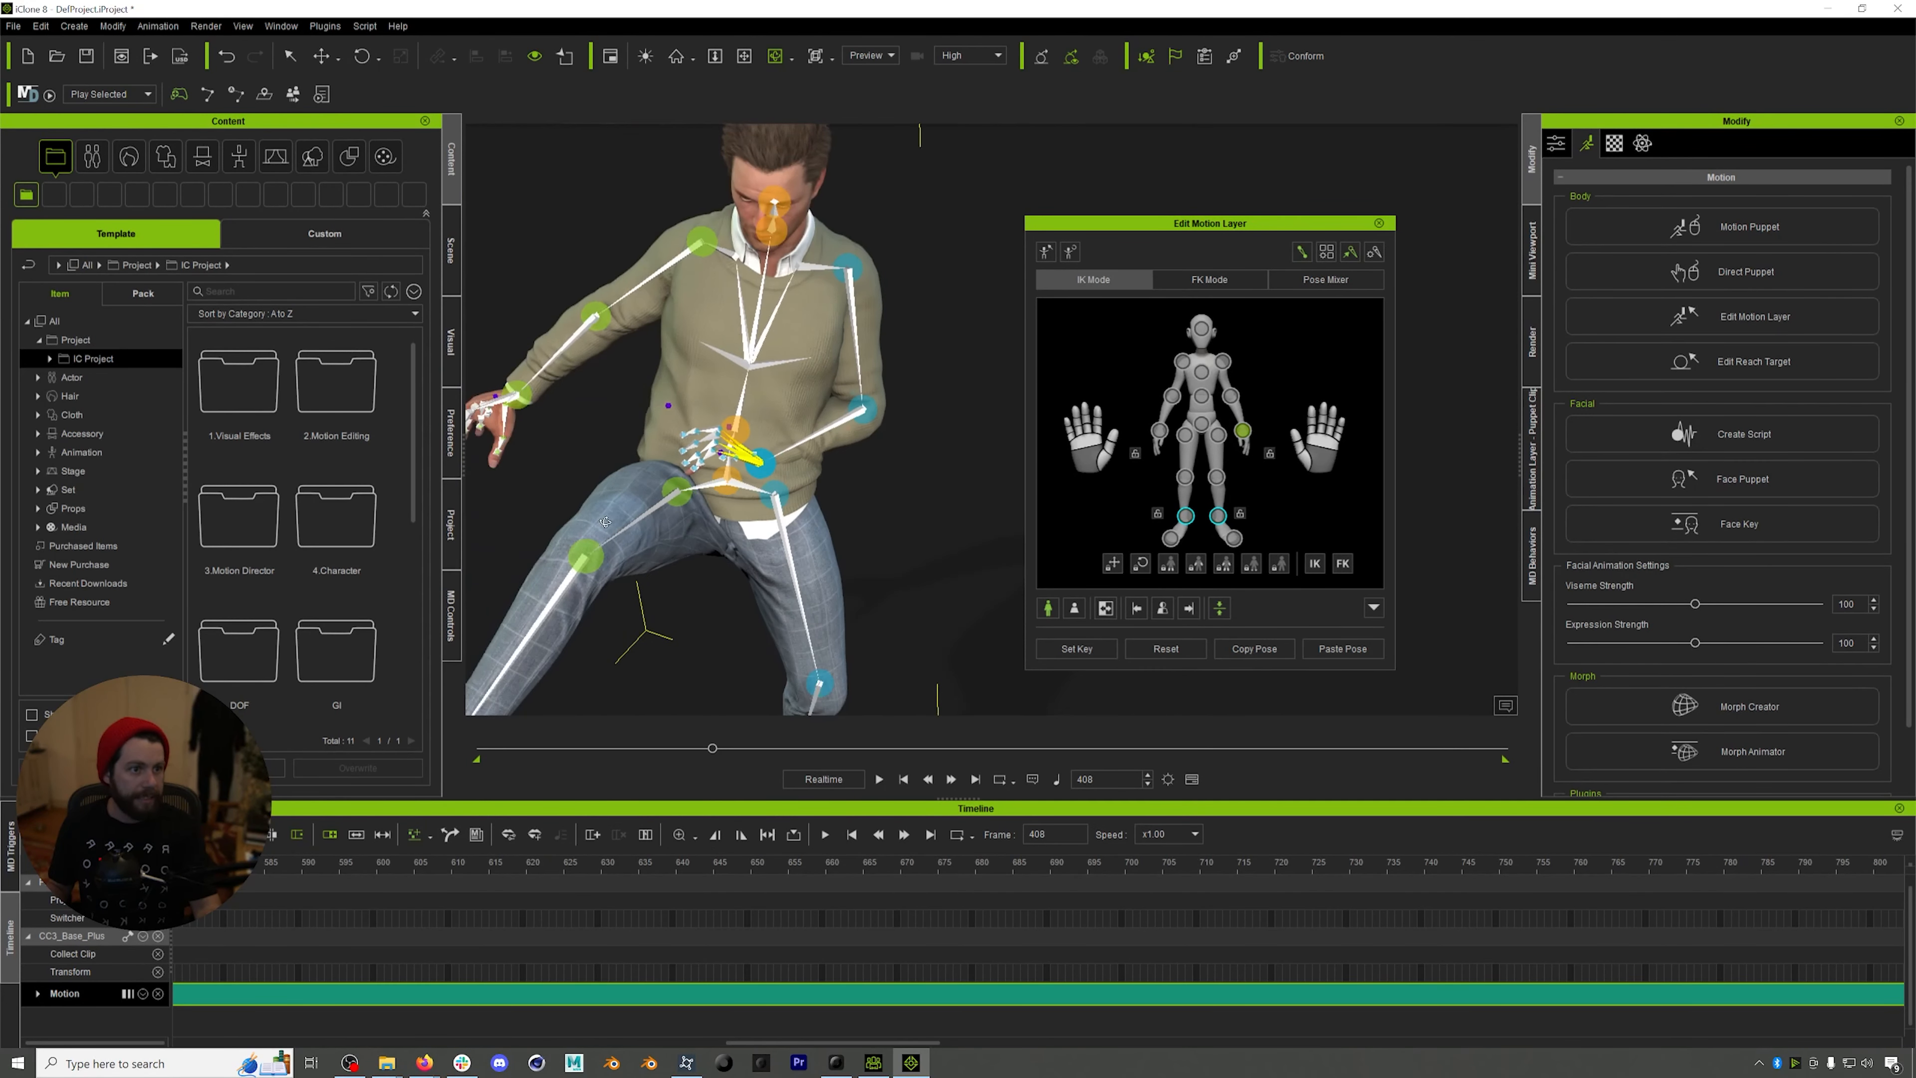
left_click(760, 462)
left_click_drag(814, 453, 846, 469)
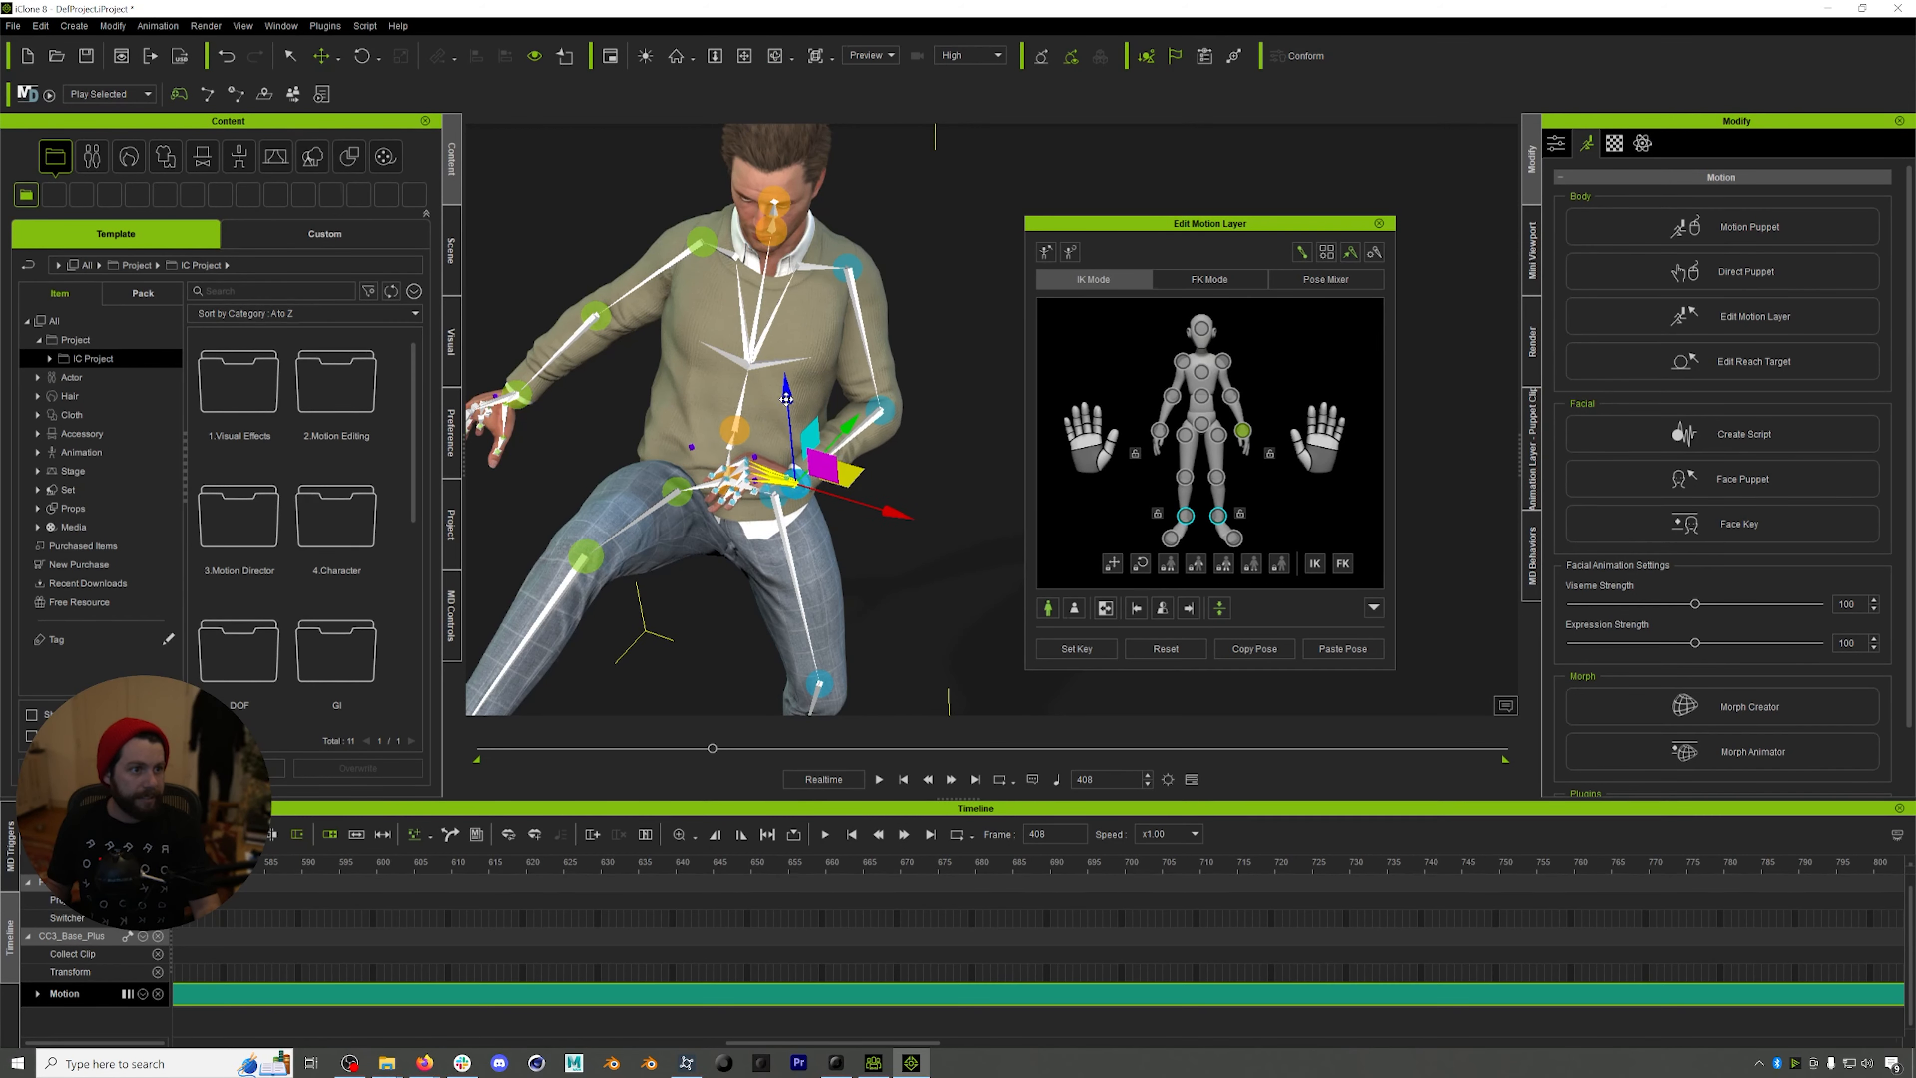
left_click_drag(786, 399, 786, 389)
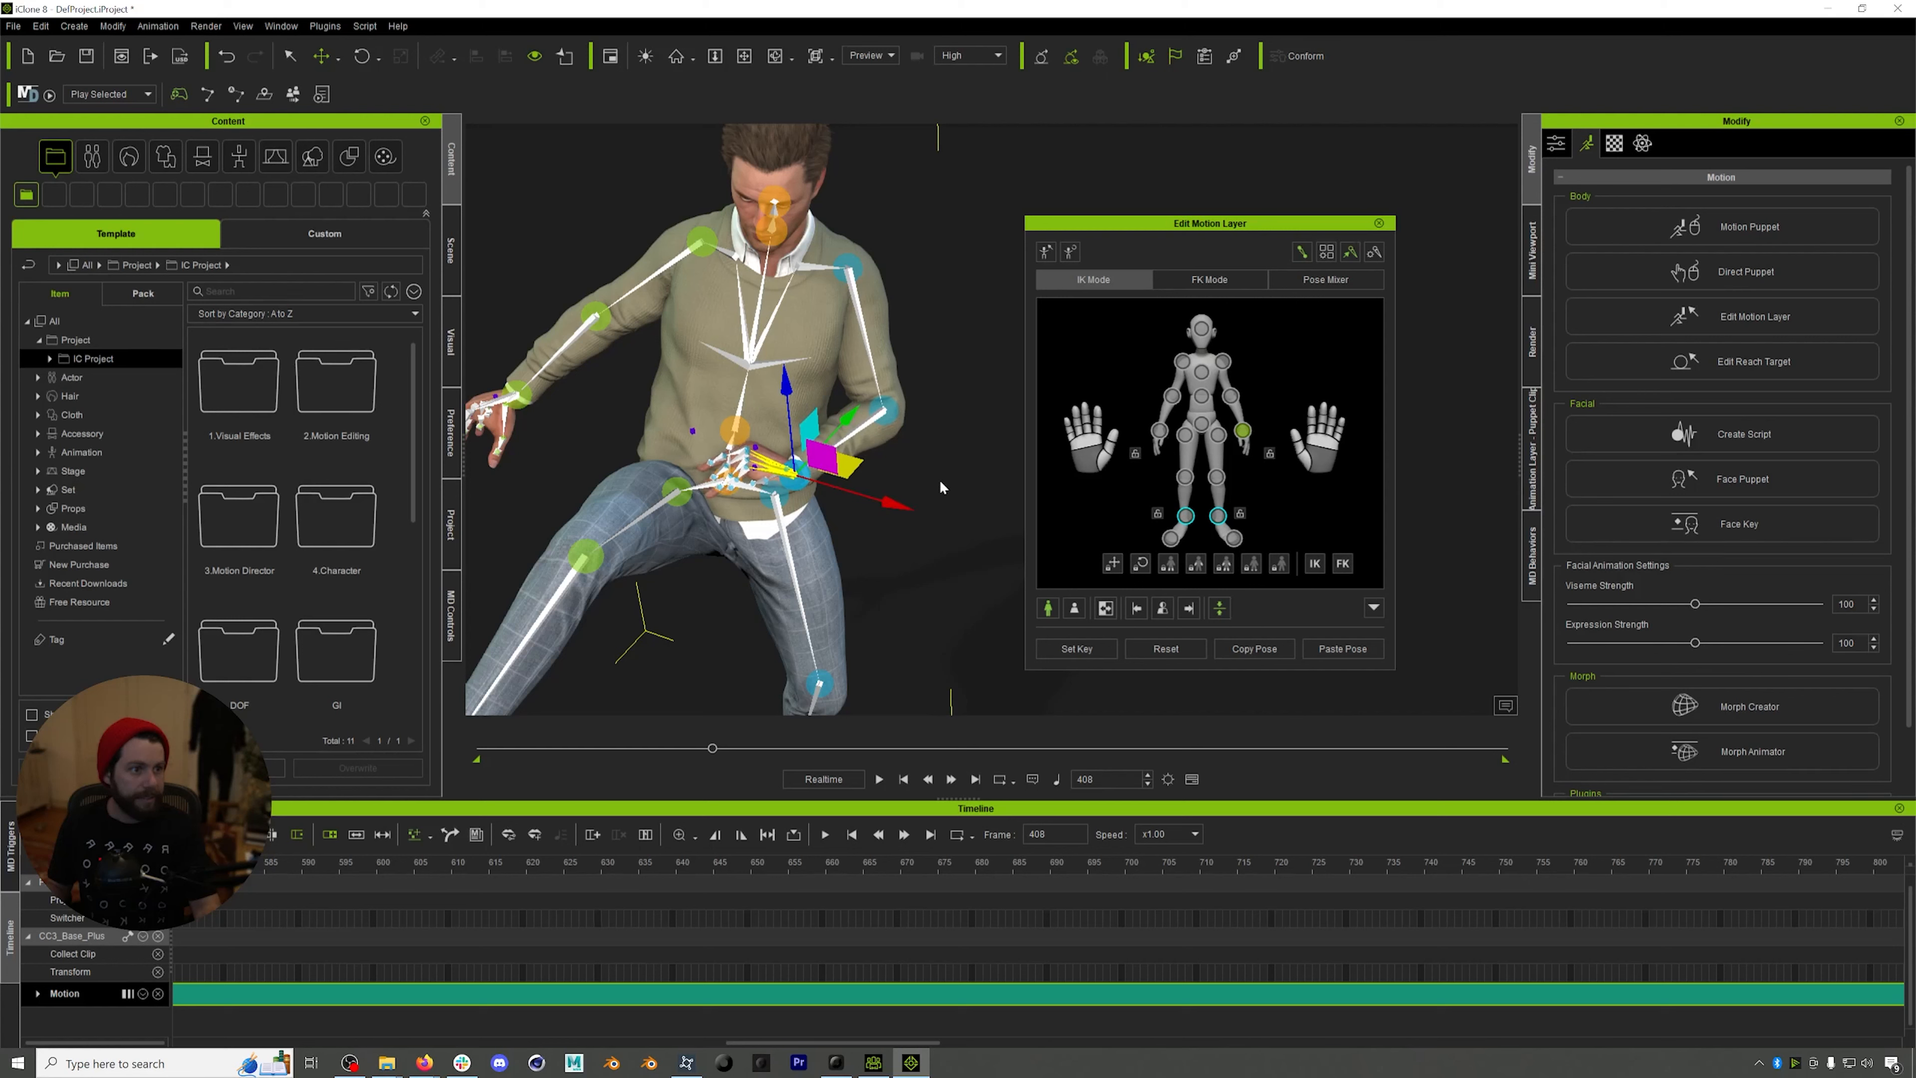
mouse_move(851, 459)
left_mouse_down()
mouse_move(834, 521)
mouse_move(992, 436)
mouse_move(861, 435)
mouse_move(815, 502)
mouse_move(856, 453)
left_mouse_up()
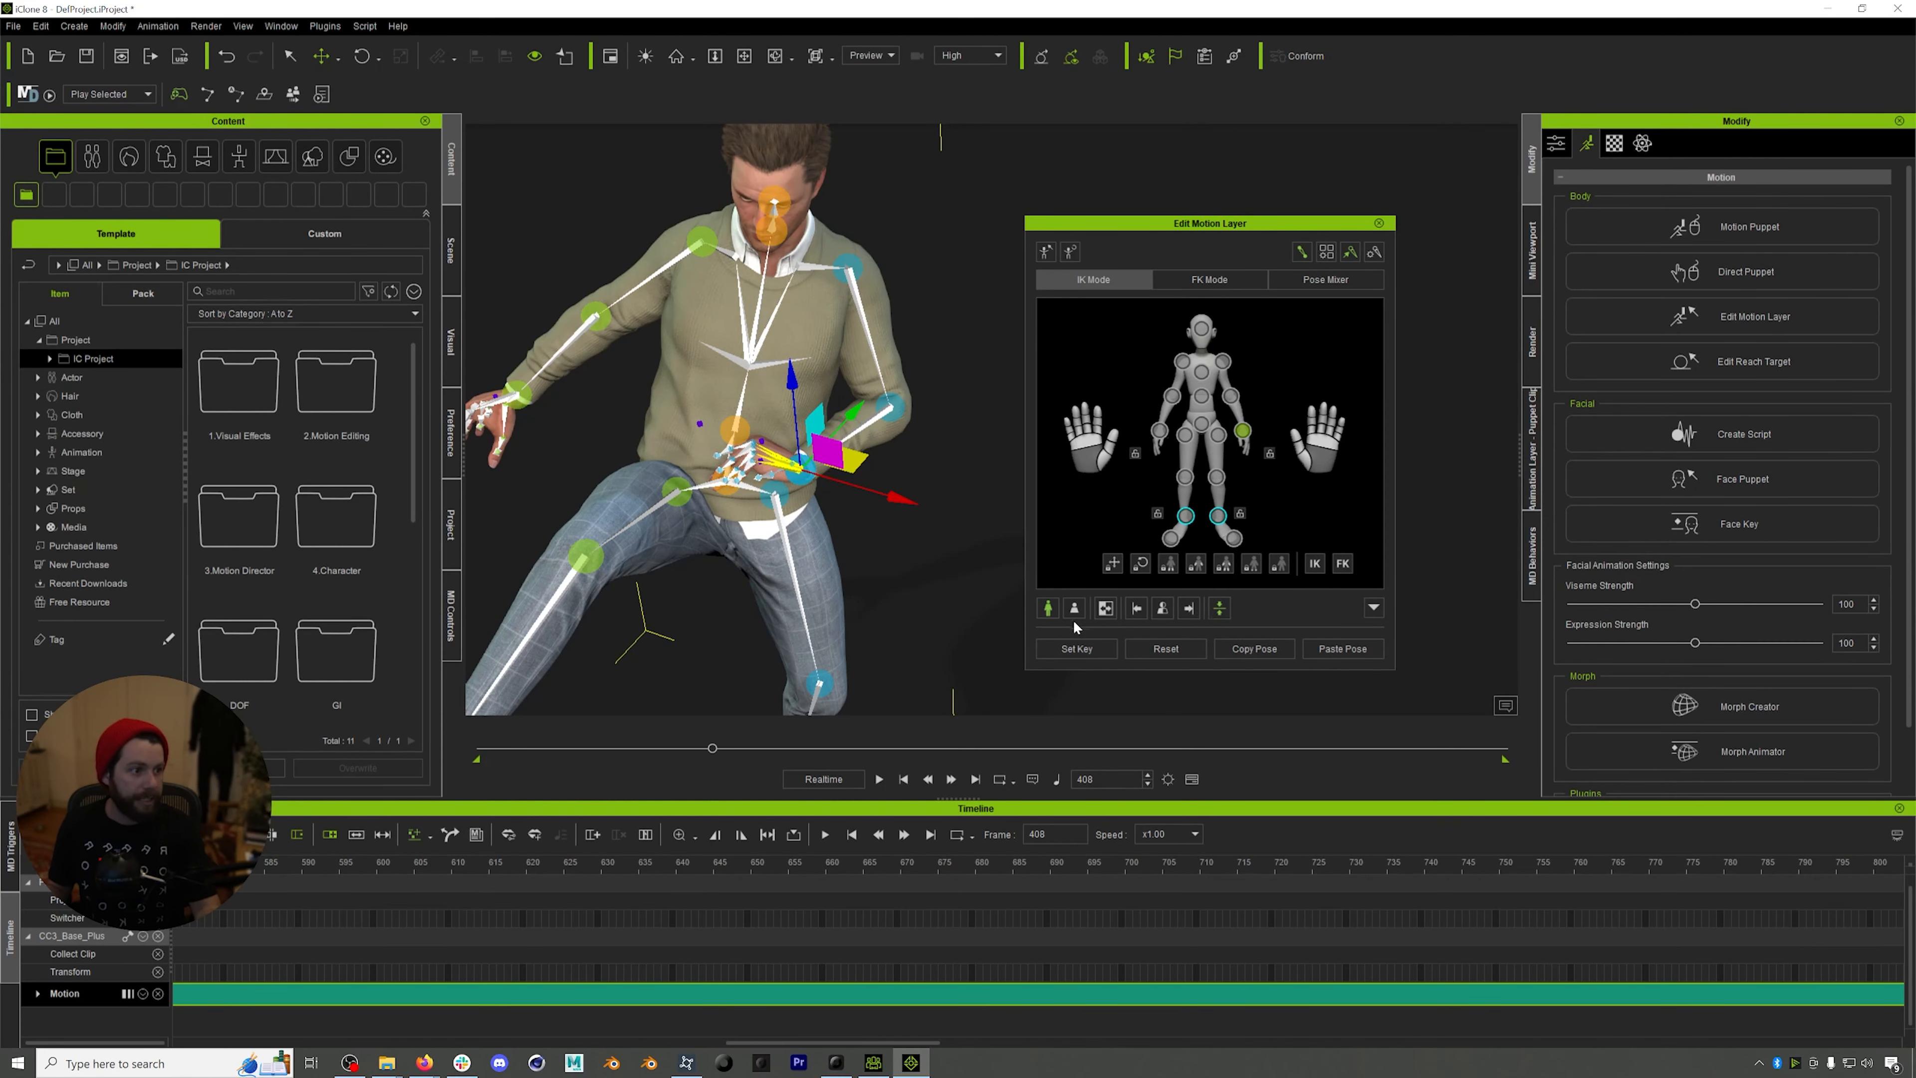
left_click(1076, 647)
- Scrub the motion between frames 162 and 509 to check how the adjusted left hand moves around the kick
left_click_drag(709, 753, 754, 773)
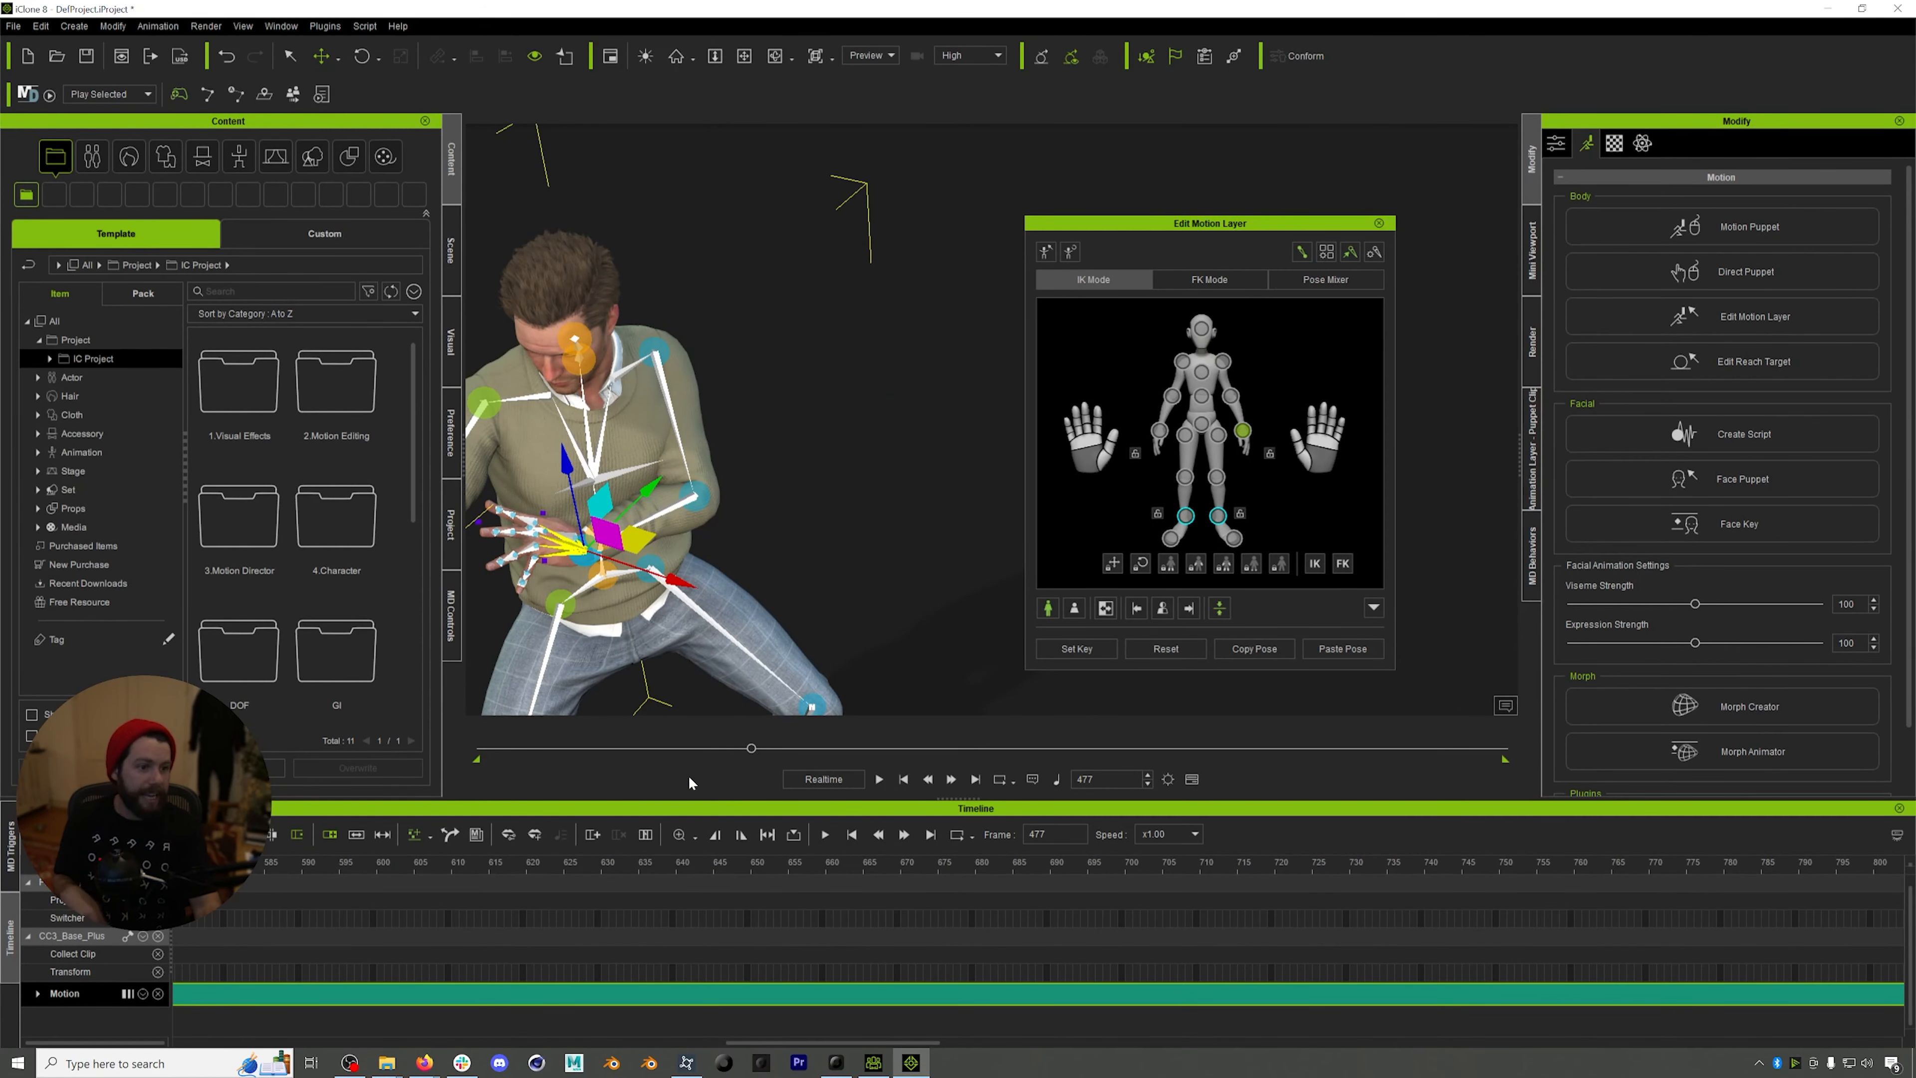
left_click_drag(751, 749, 699, 765)
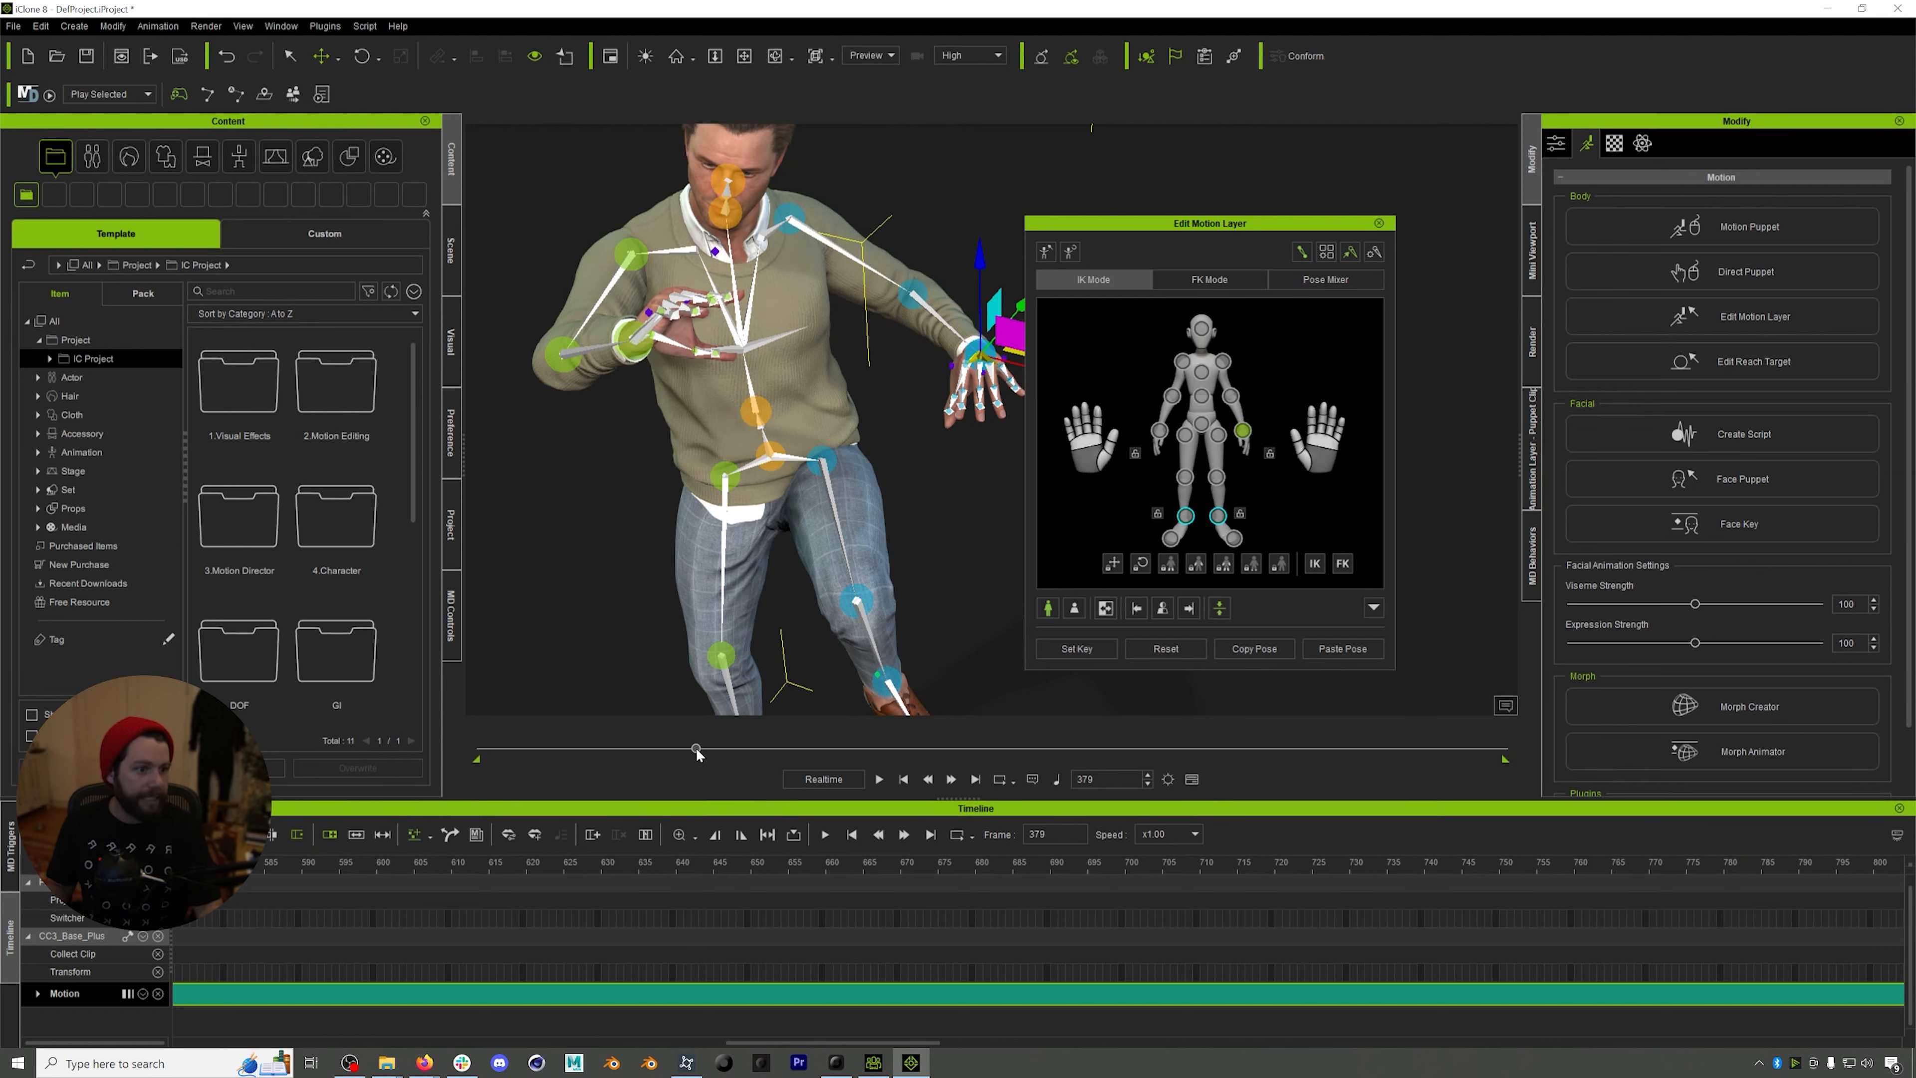
left_click_drag(696, 750, 774, 754)
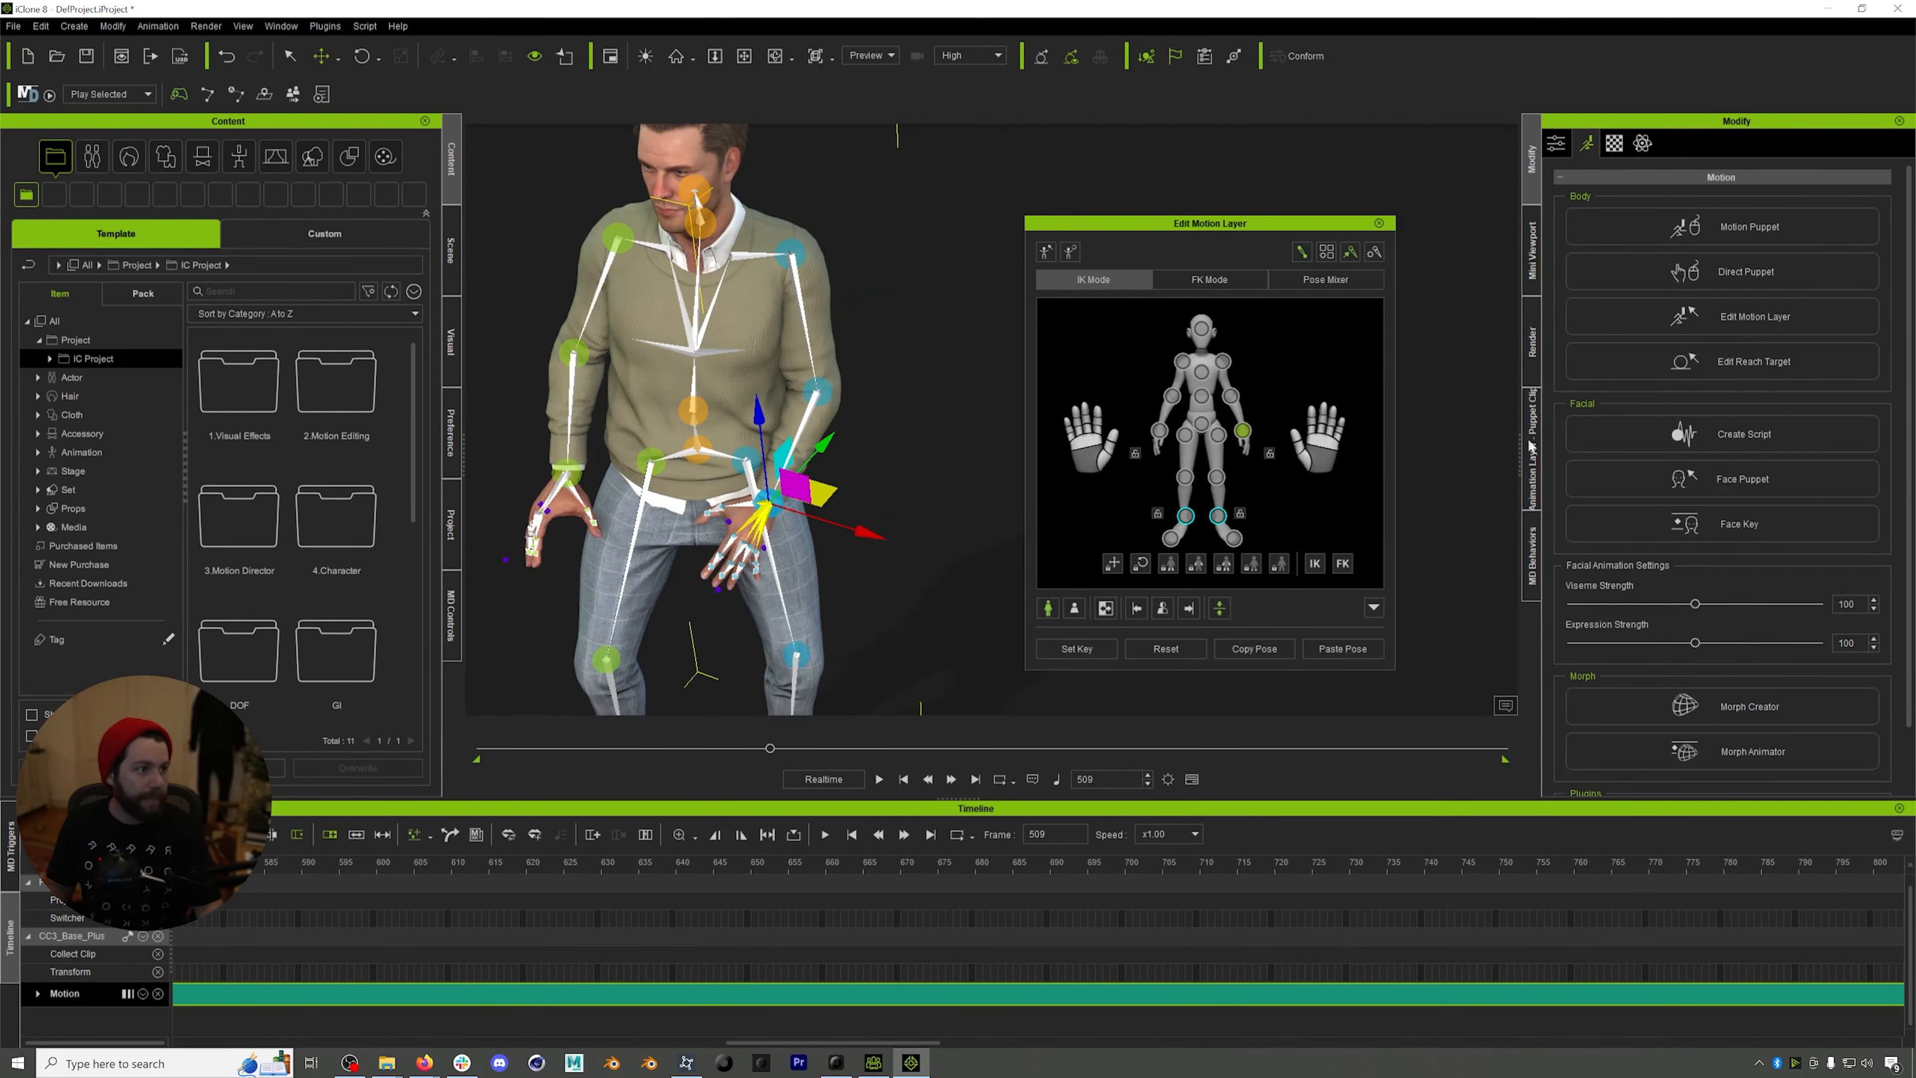
left_click_drag(715, 757, 575, 785)
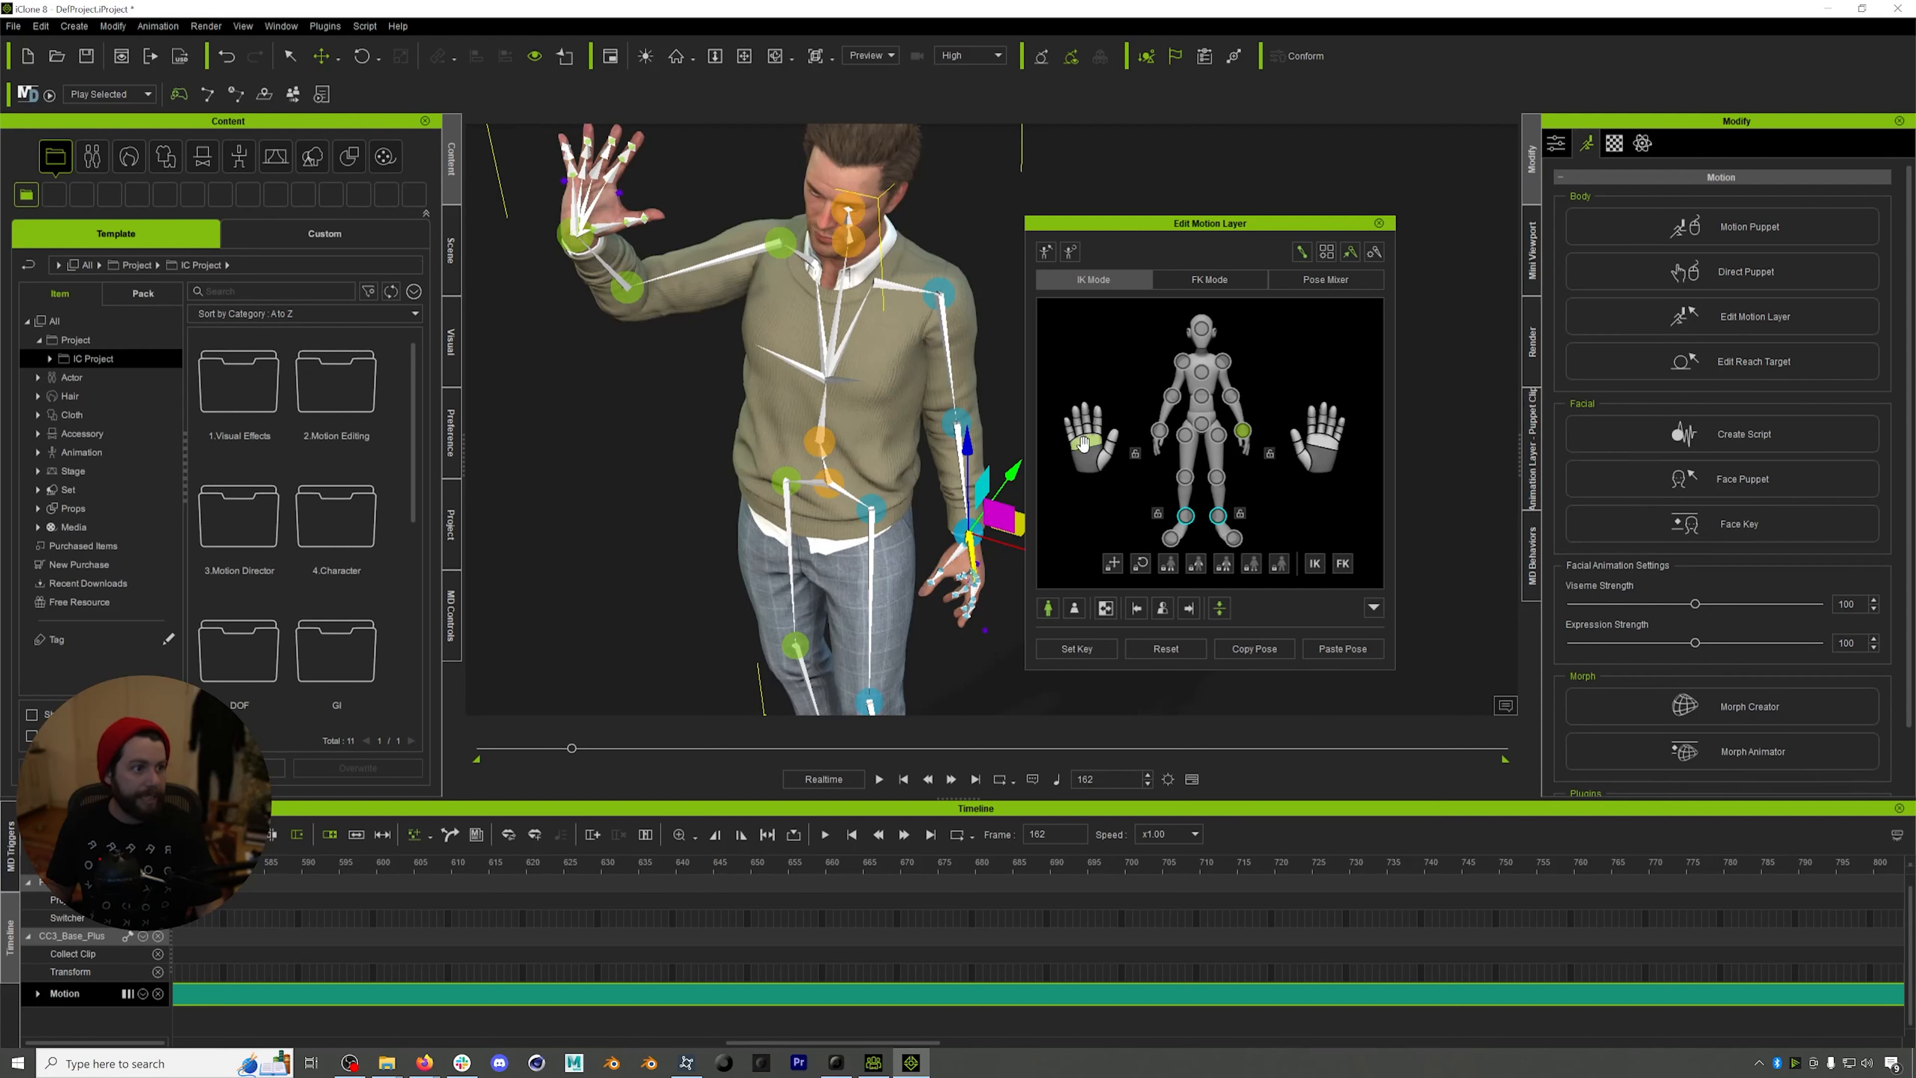
- Try the right hand and hip controls at frame 162, rotating the hips, and undo the rotation
left_click_drag(1084, 447, 1070, 504)
left_click(1108, 461)
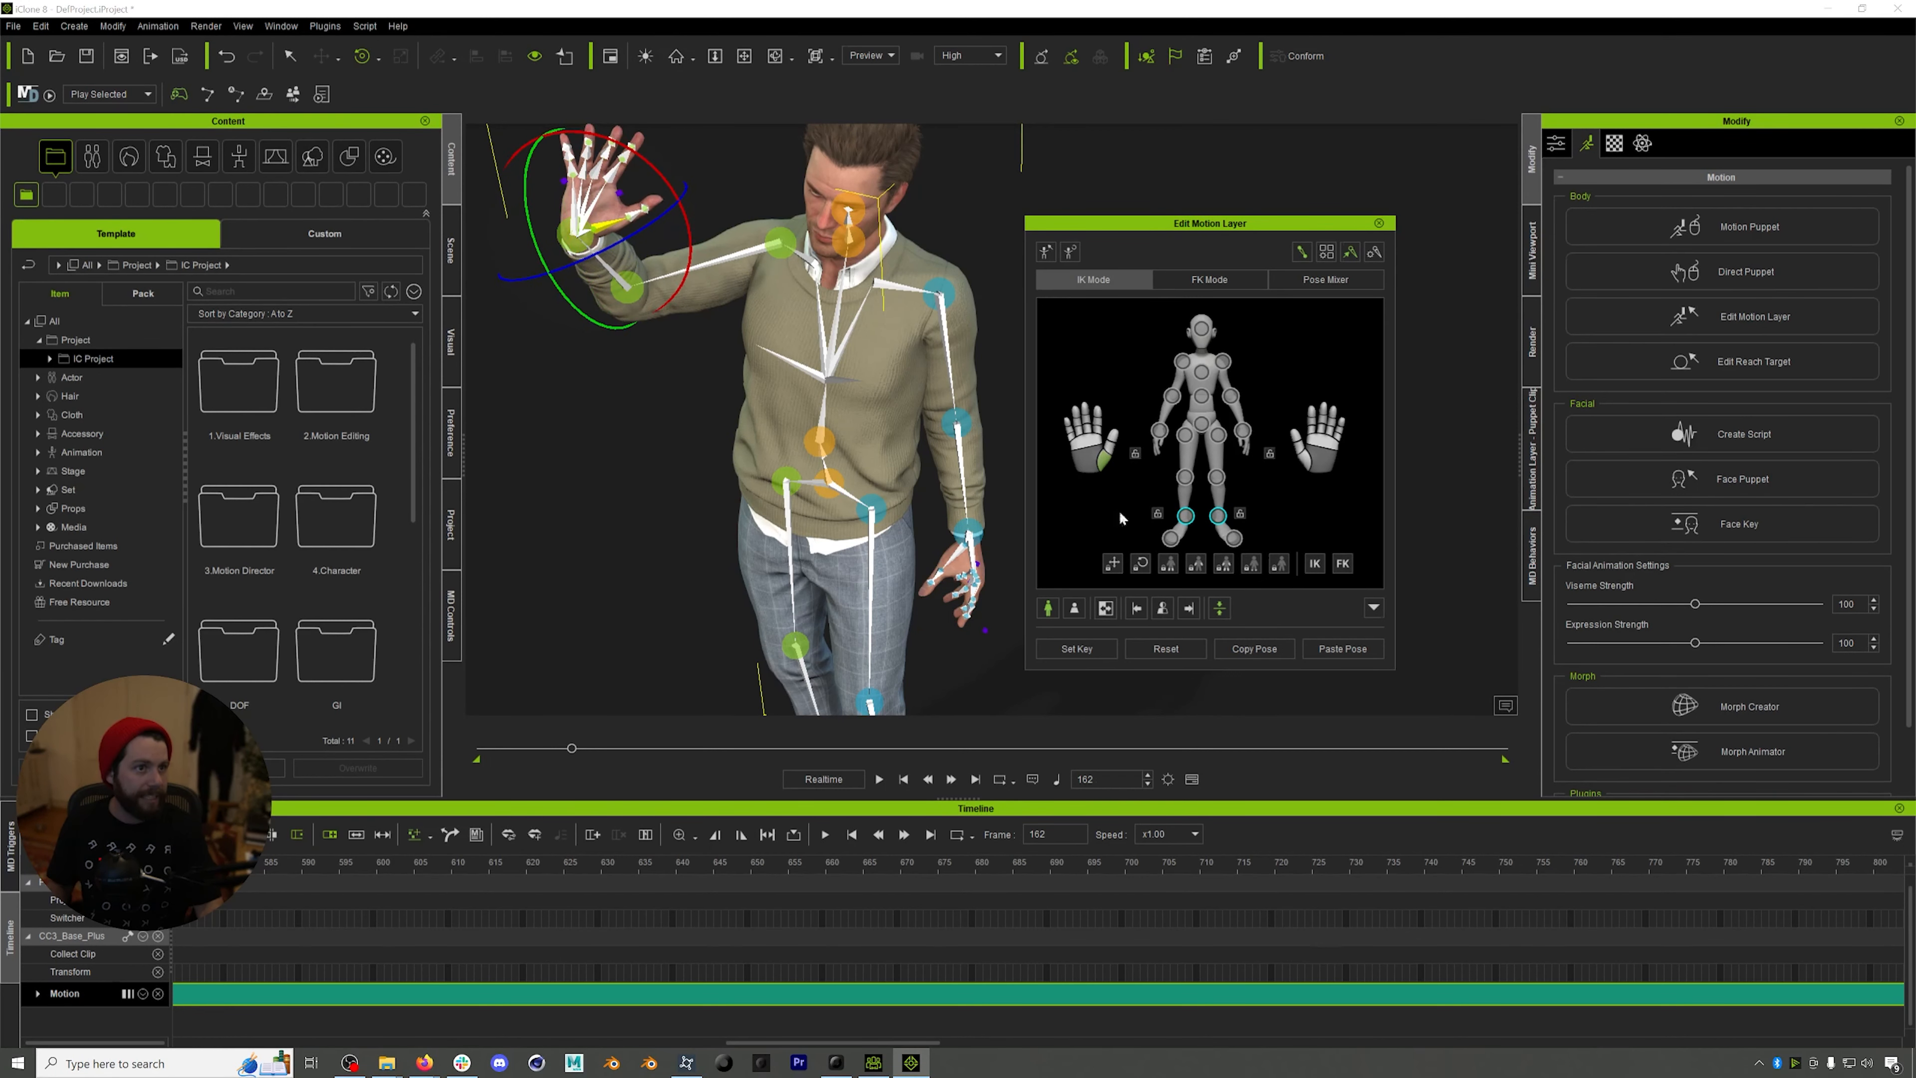
left_click(1200, 427)
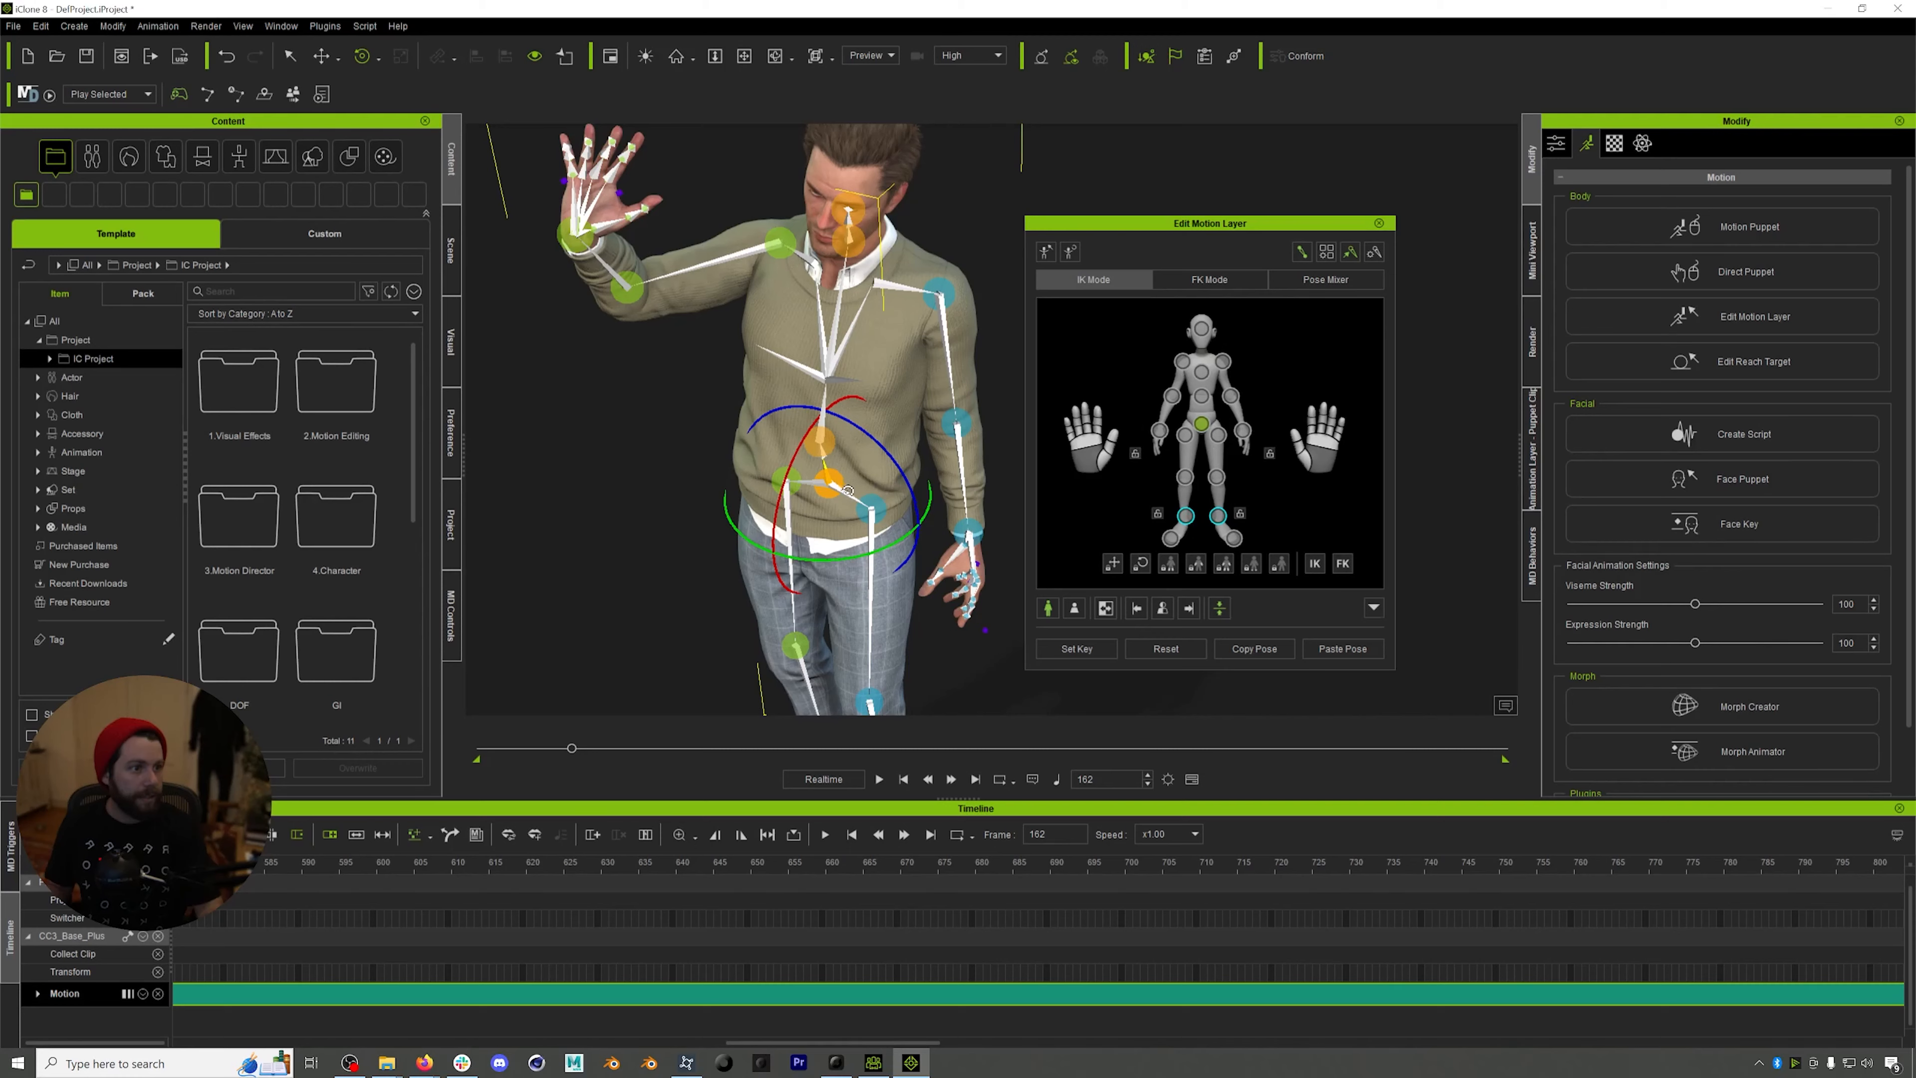
mouse_move(849, 461)
left_mouse_down()
mouse_move(777, 475)
mouse_move(906, 483)
mouse_move(870, 471)
left_mouse_up()
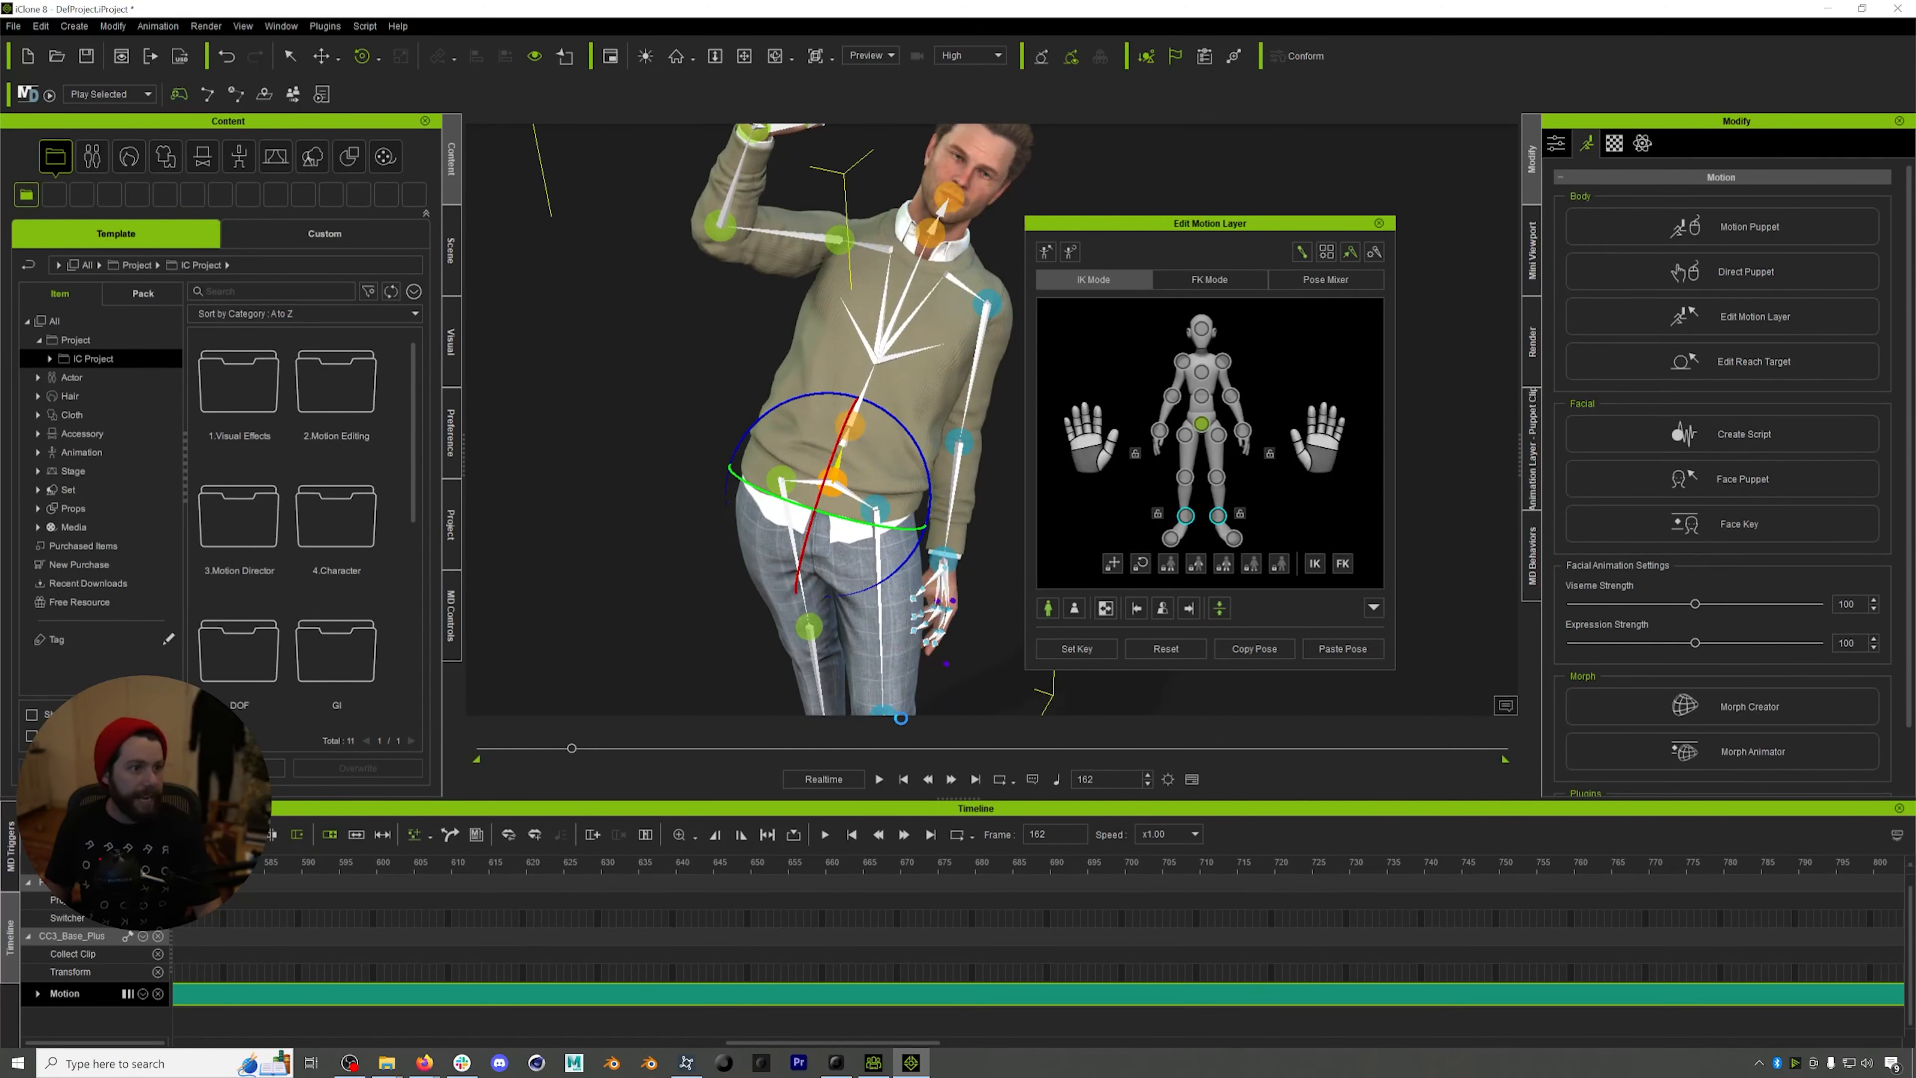
key("ctrl+z")
- Go to frame 302 and close the Edit Motion Layer window, with the whole figure in view
left_click_drag(573, 749, 653, 749)
scroll(852, 476, "down", 3)
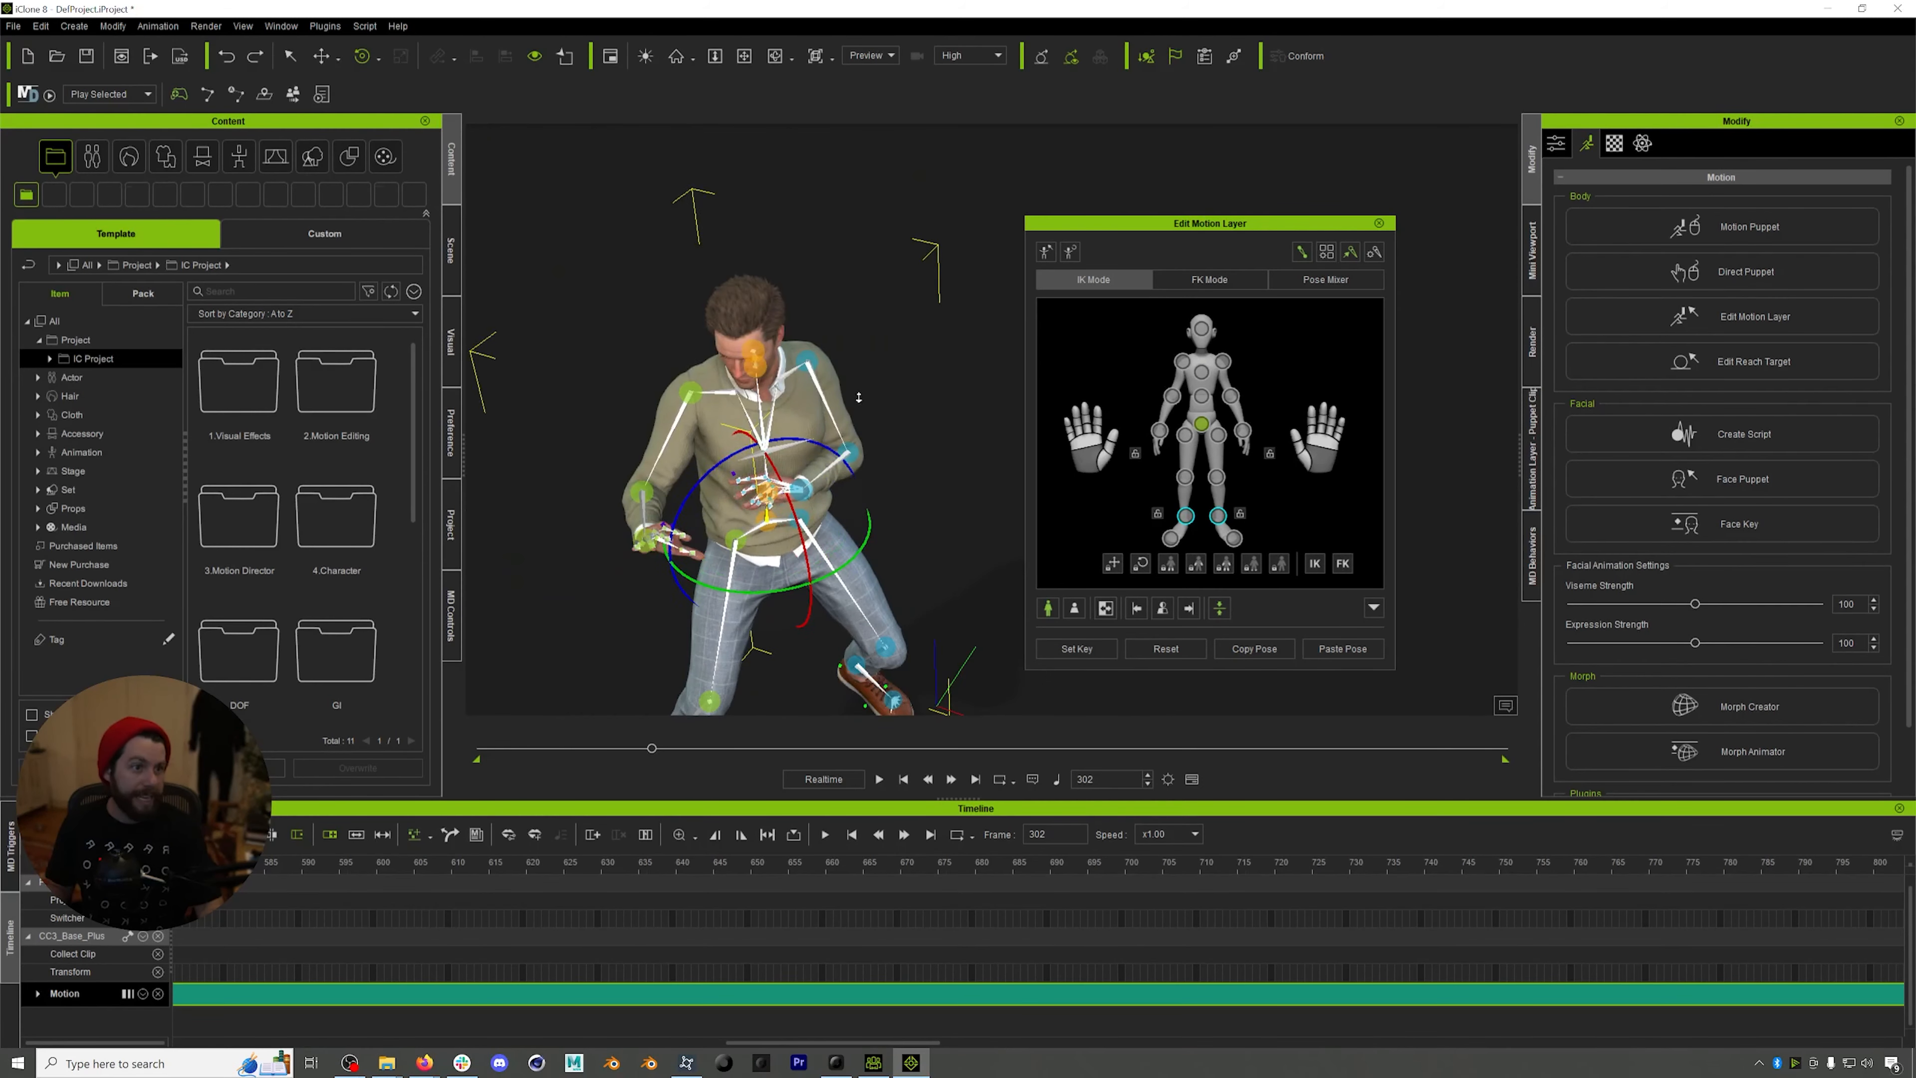
middle_click_drag(789, 483, 851, 362)
left_click_drag(852, 363, 883, 312, "alt")
scroll(883, 312, "down", 3)
scroll(883, 312, "down", 1)
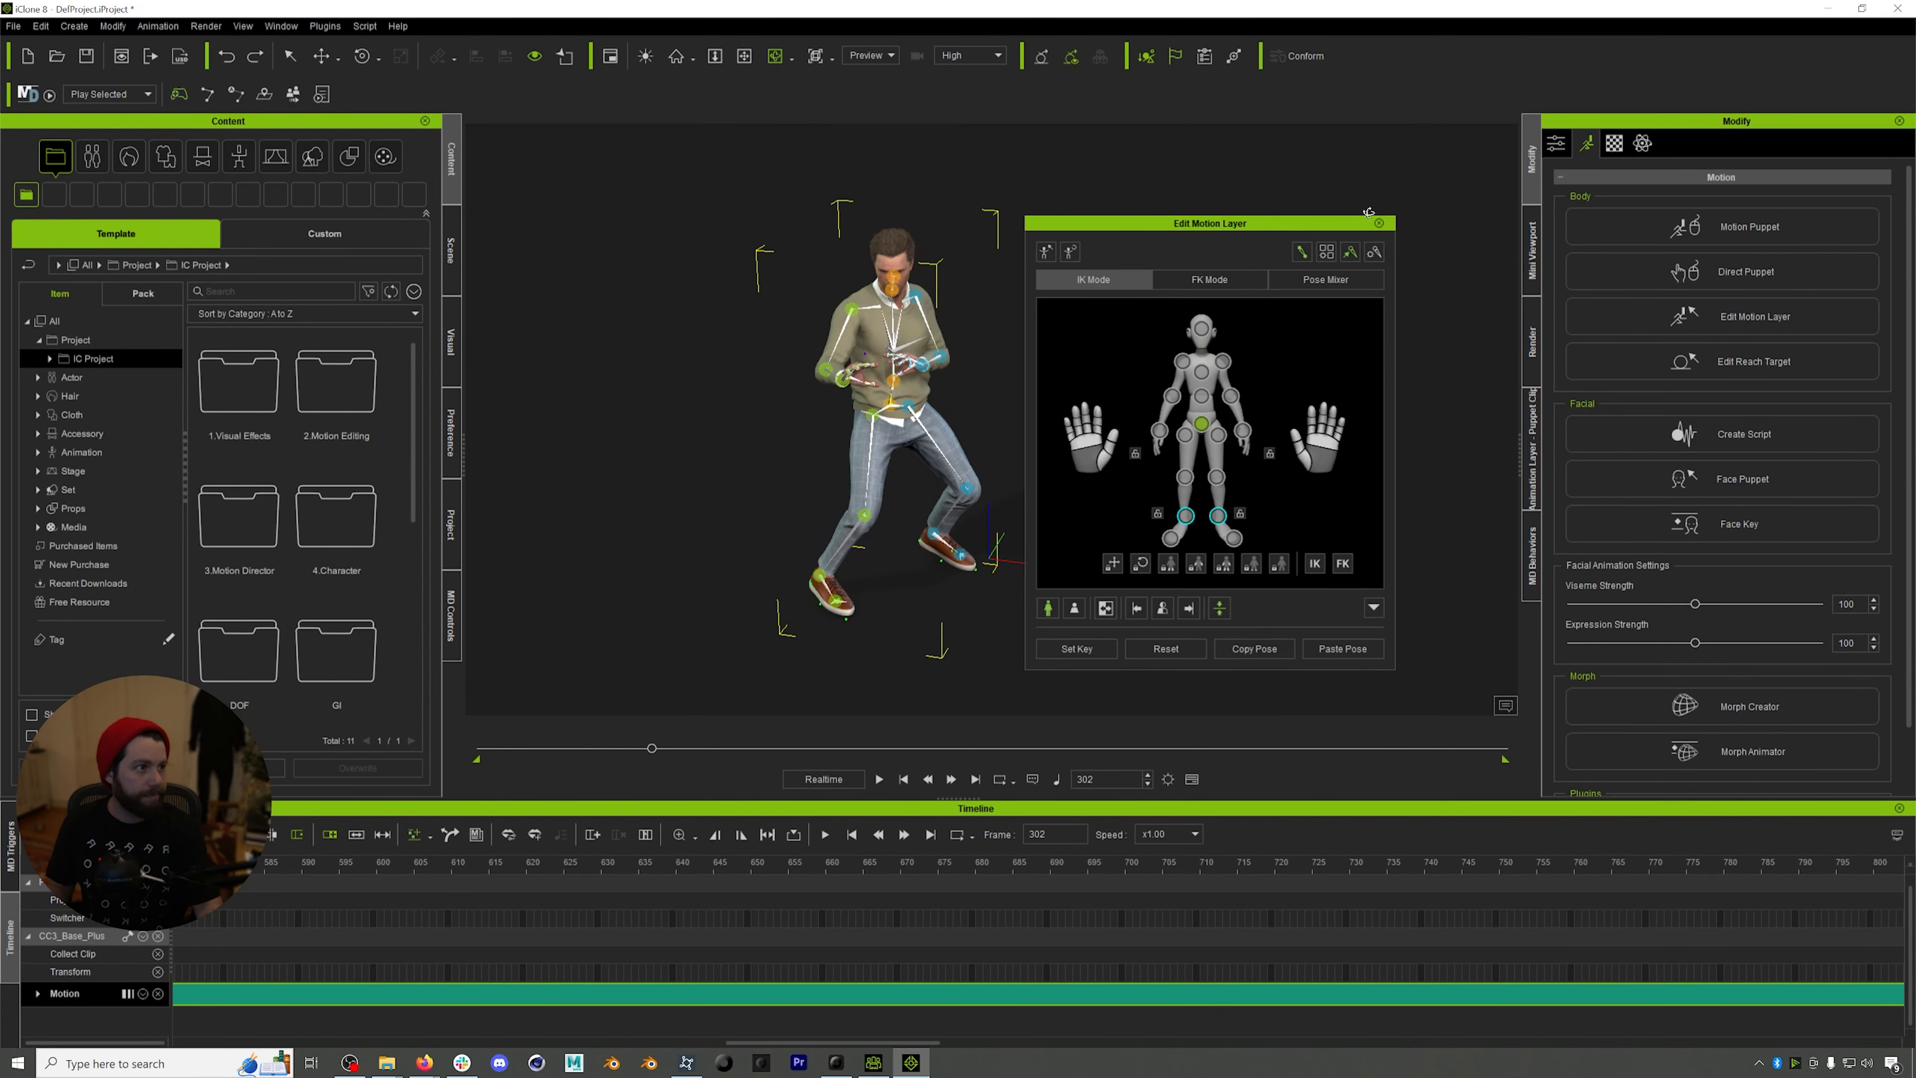
left_click(1379, 222)
left_click(1325, 417)
middle_click_drag(938, 472, 932, 413)
left_click_drag(908, 360, 901, 314, "alt")
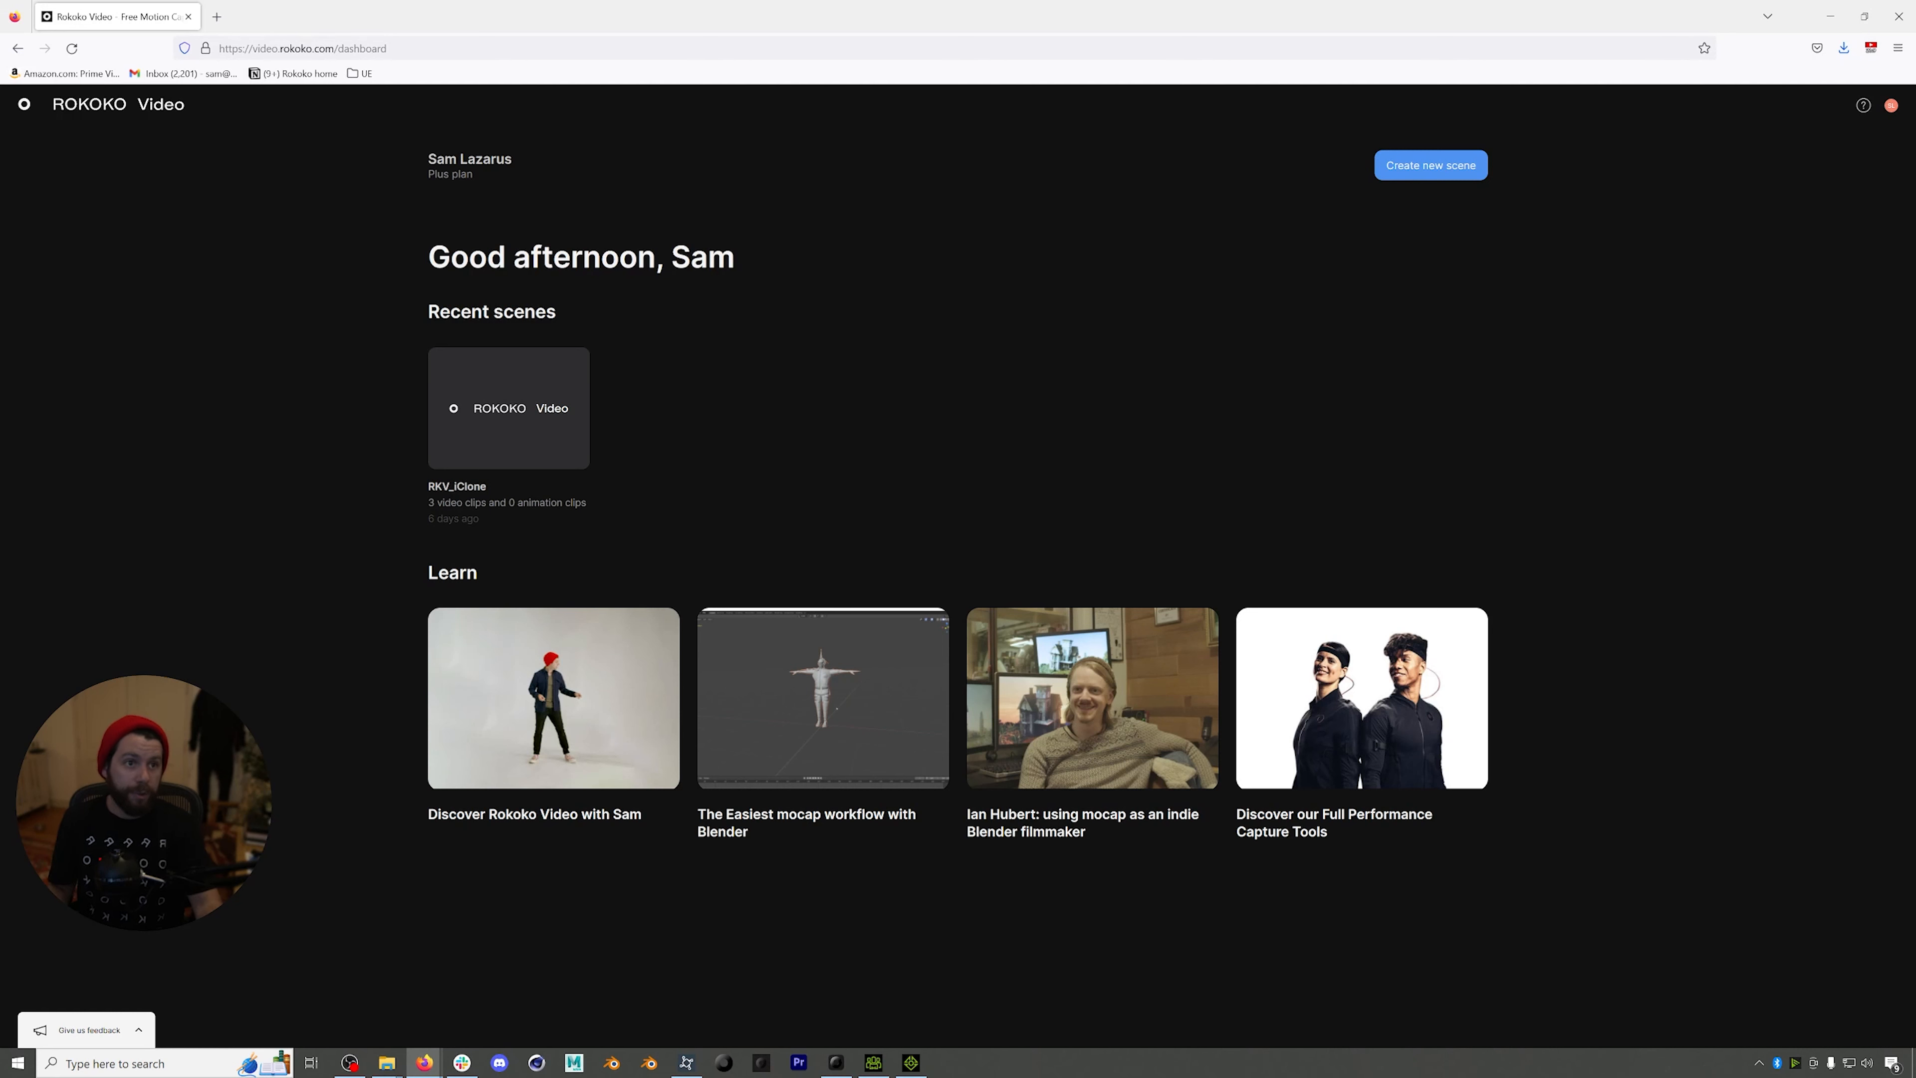
- In Rokoko Video, create a new scene named iCloneTest and choose a local video file as its source
left_click(1436, 172)
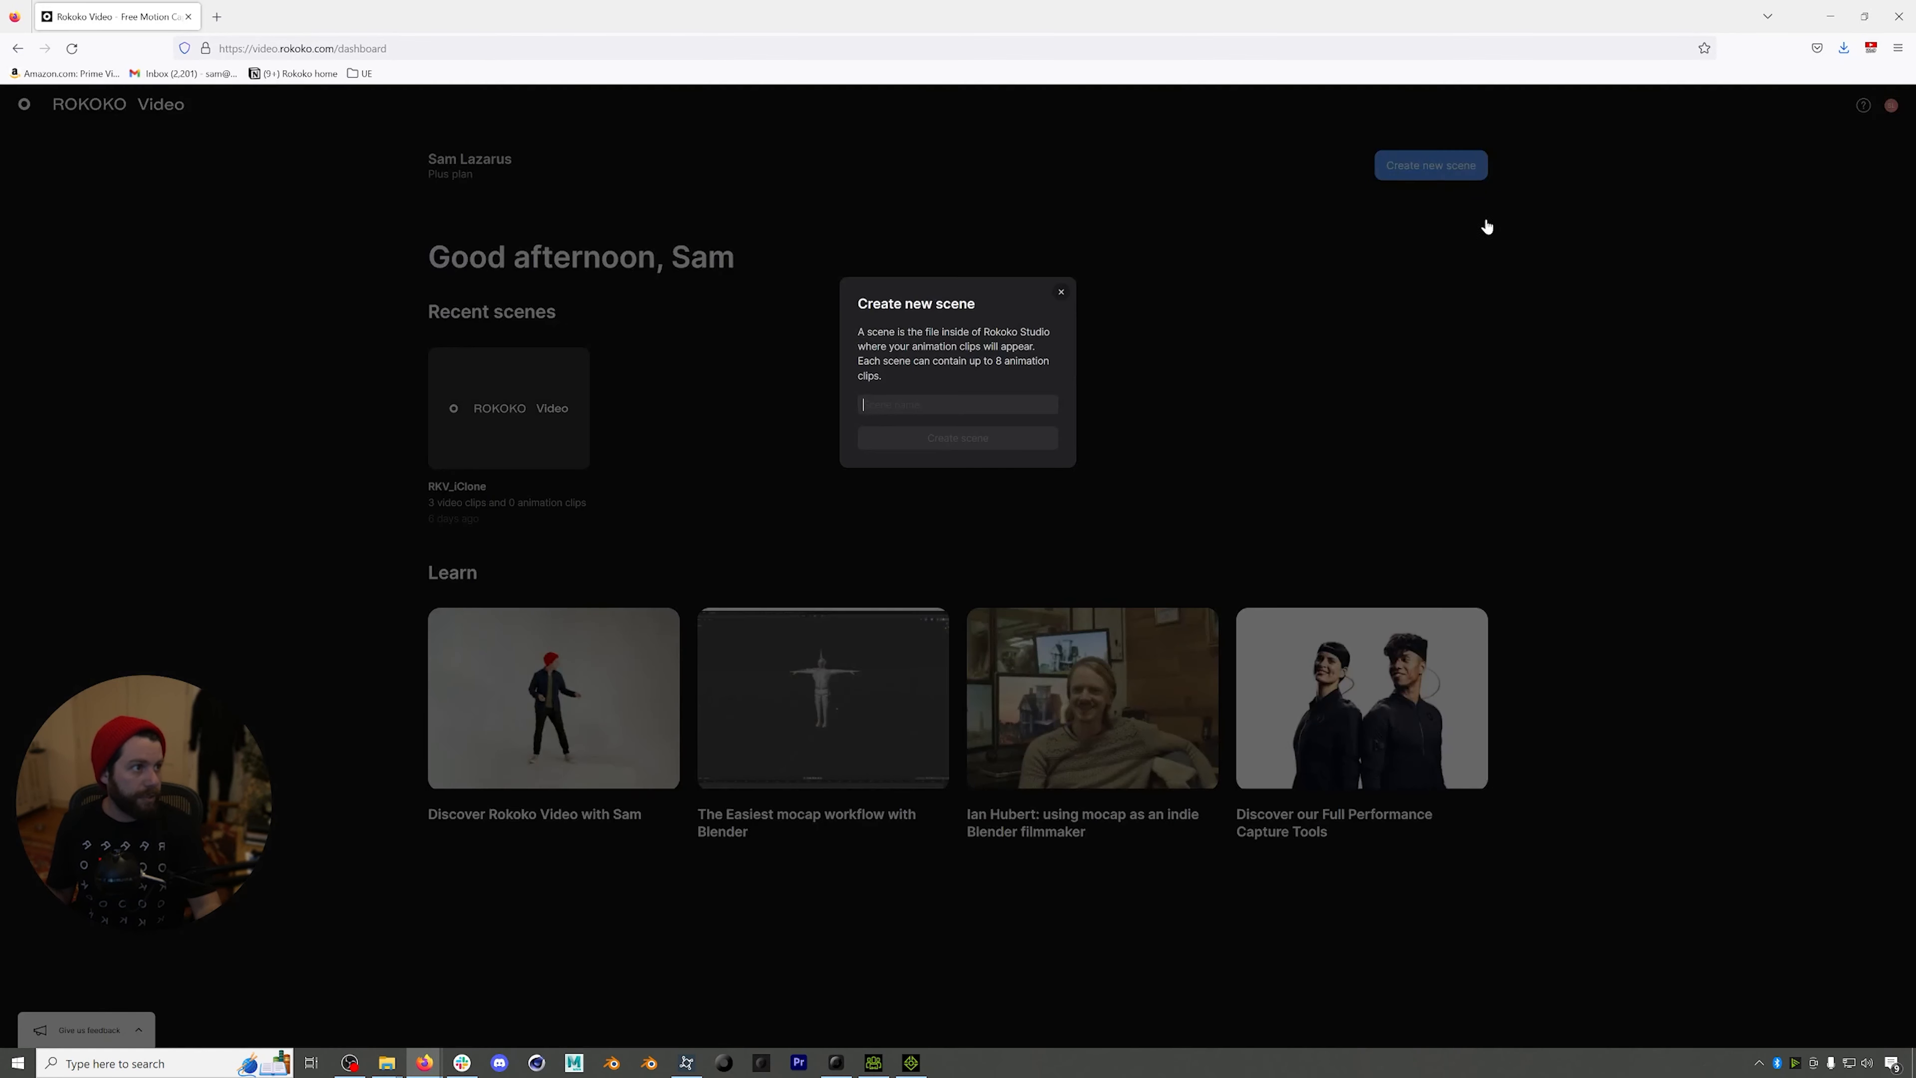
type("i")
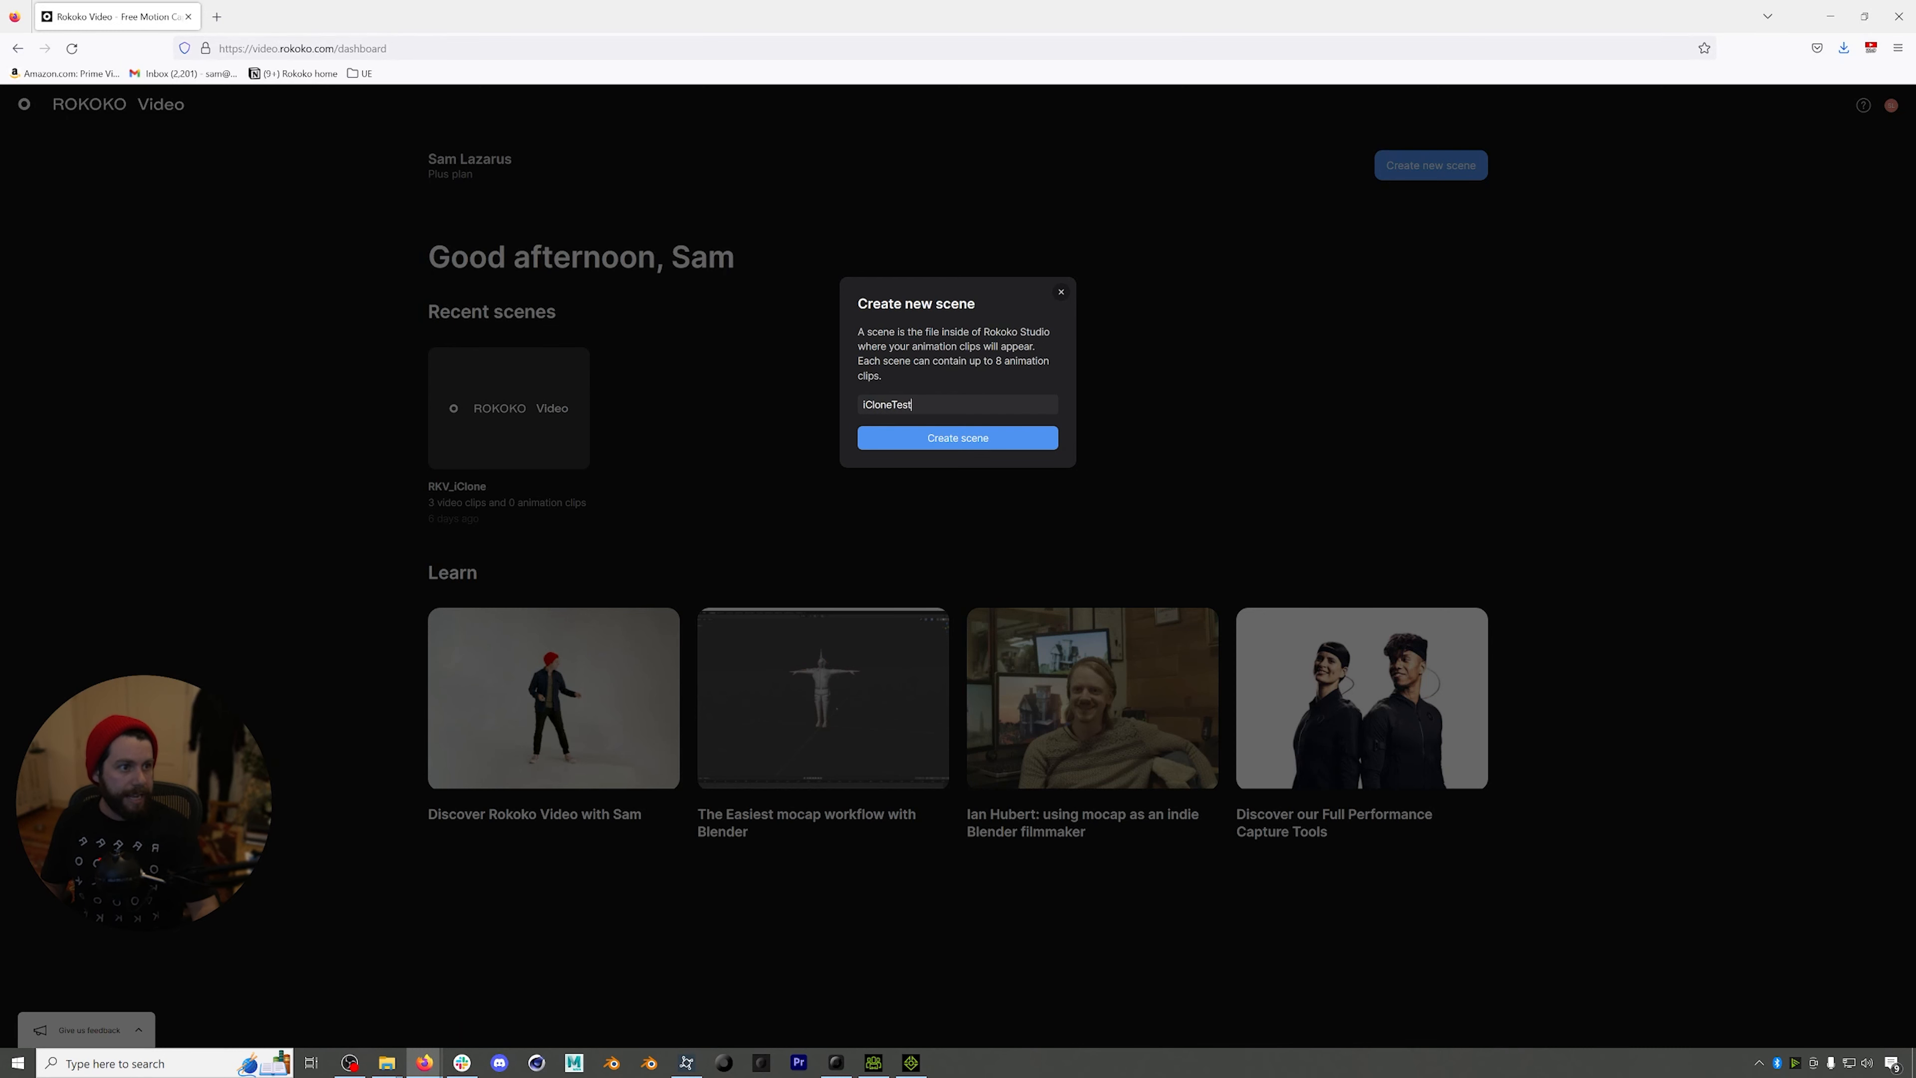
type("CloneTest")
left_click(975, 436)
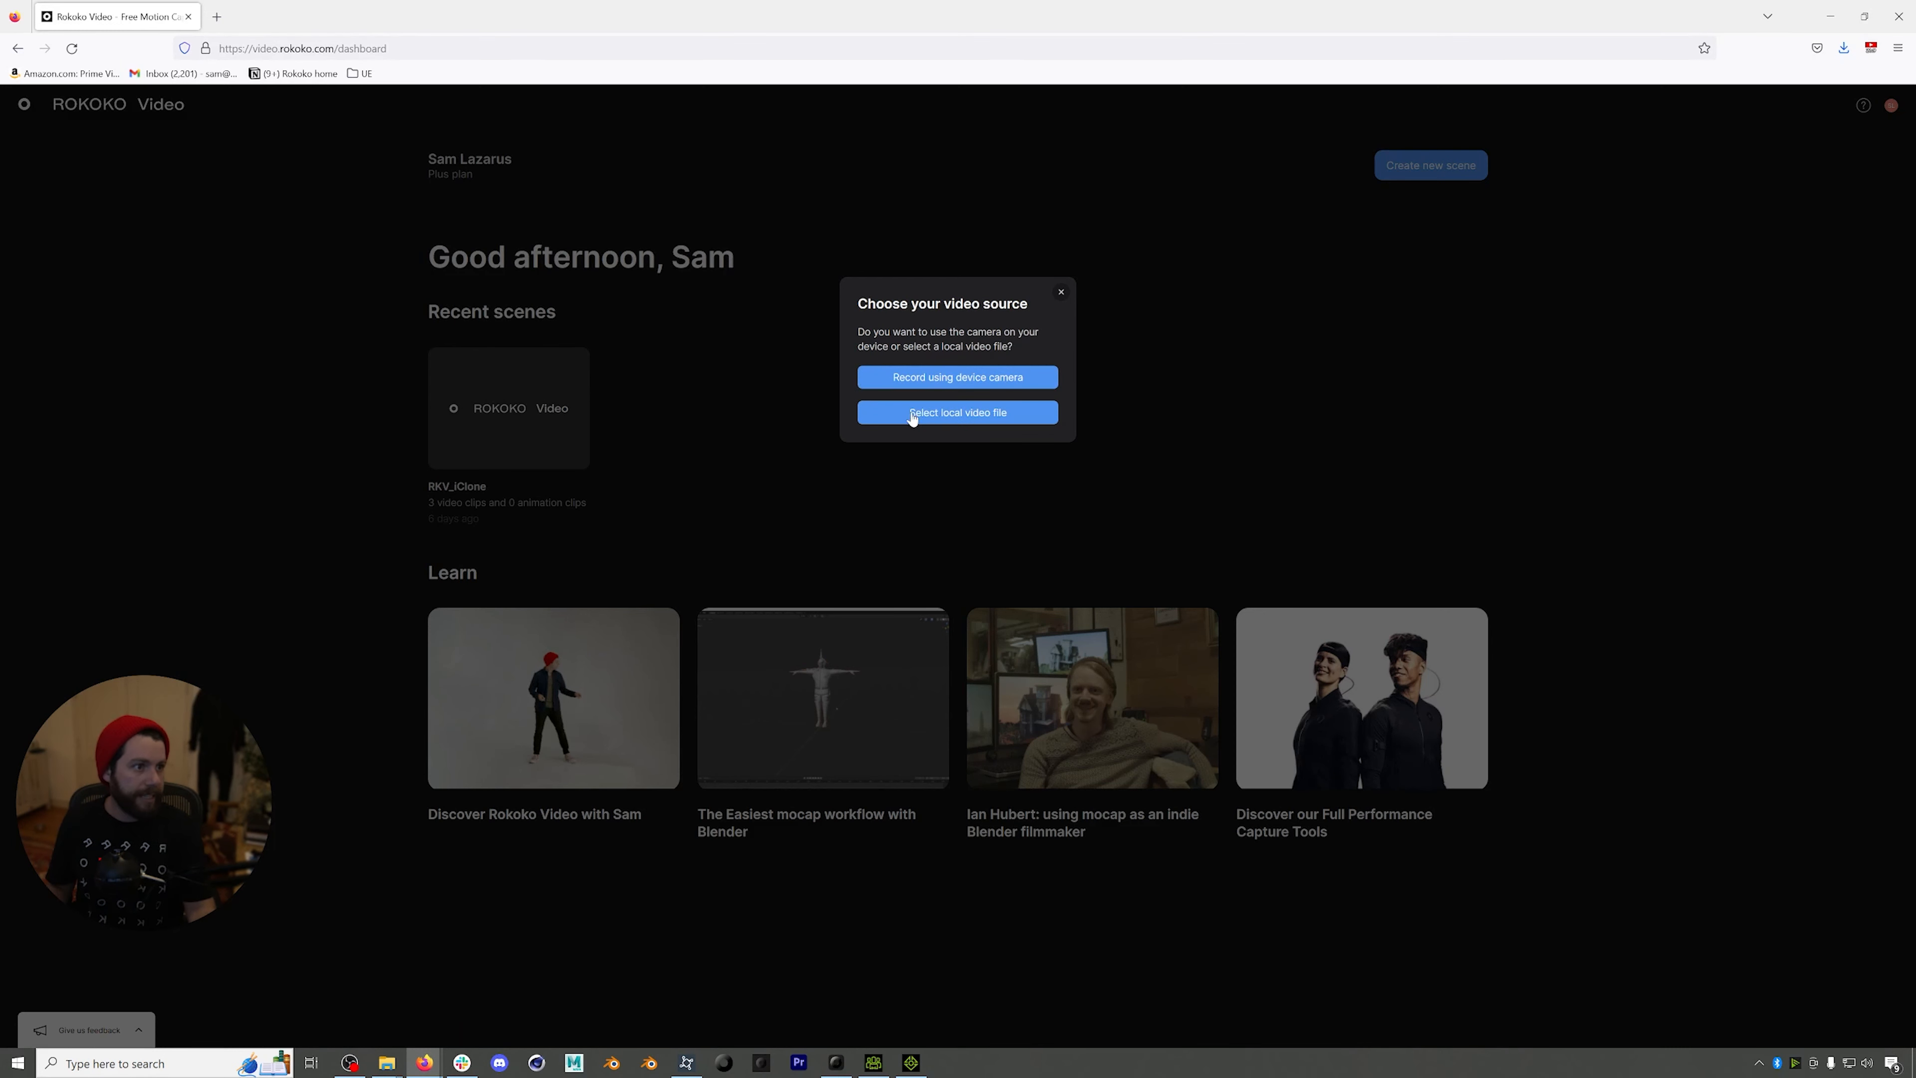
left_click(942, 414)
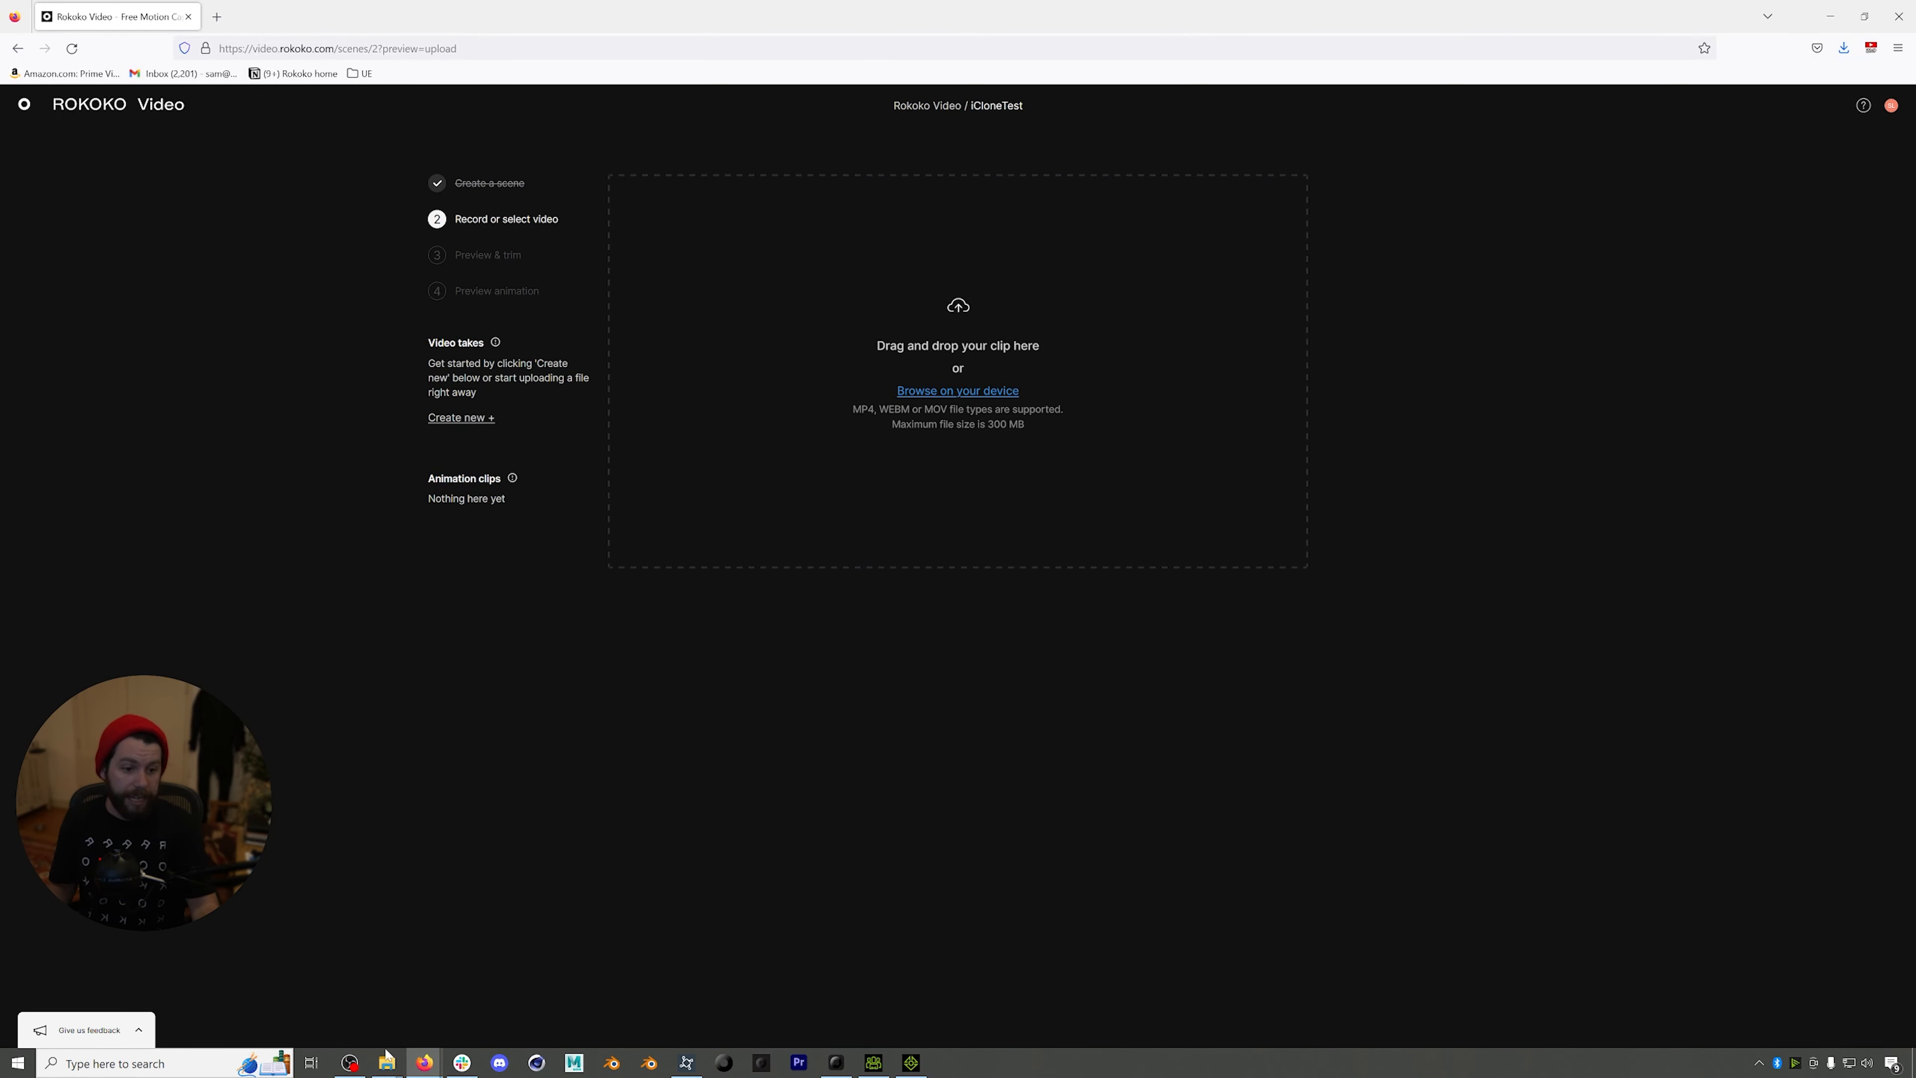
- Upload the recorded performance video from File Explorer into the iCloneTest scene
mouse_move(387, 1063)
mouse_move(389, 1001)
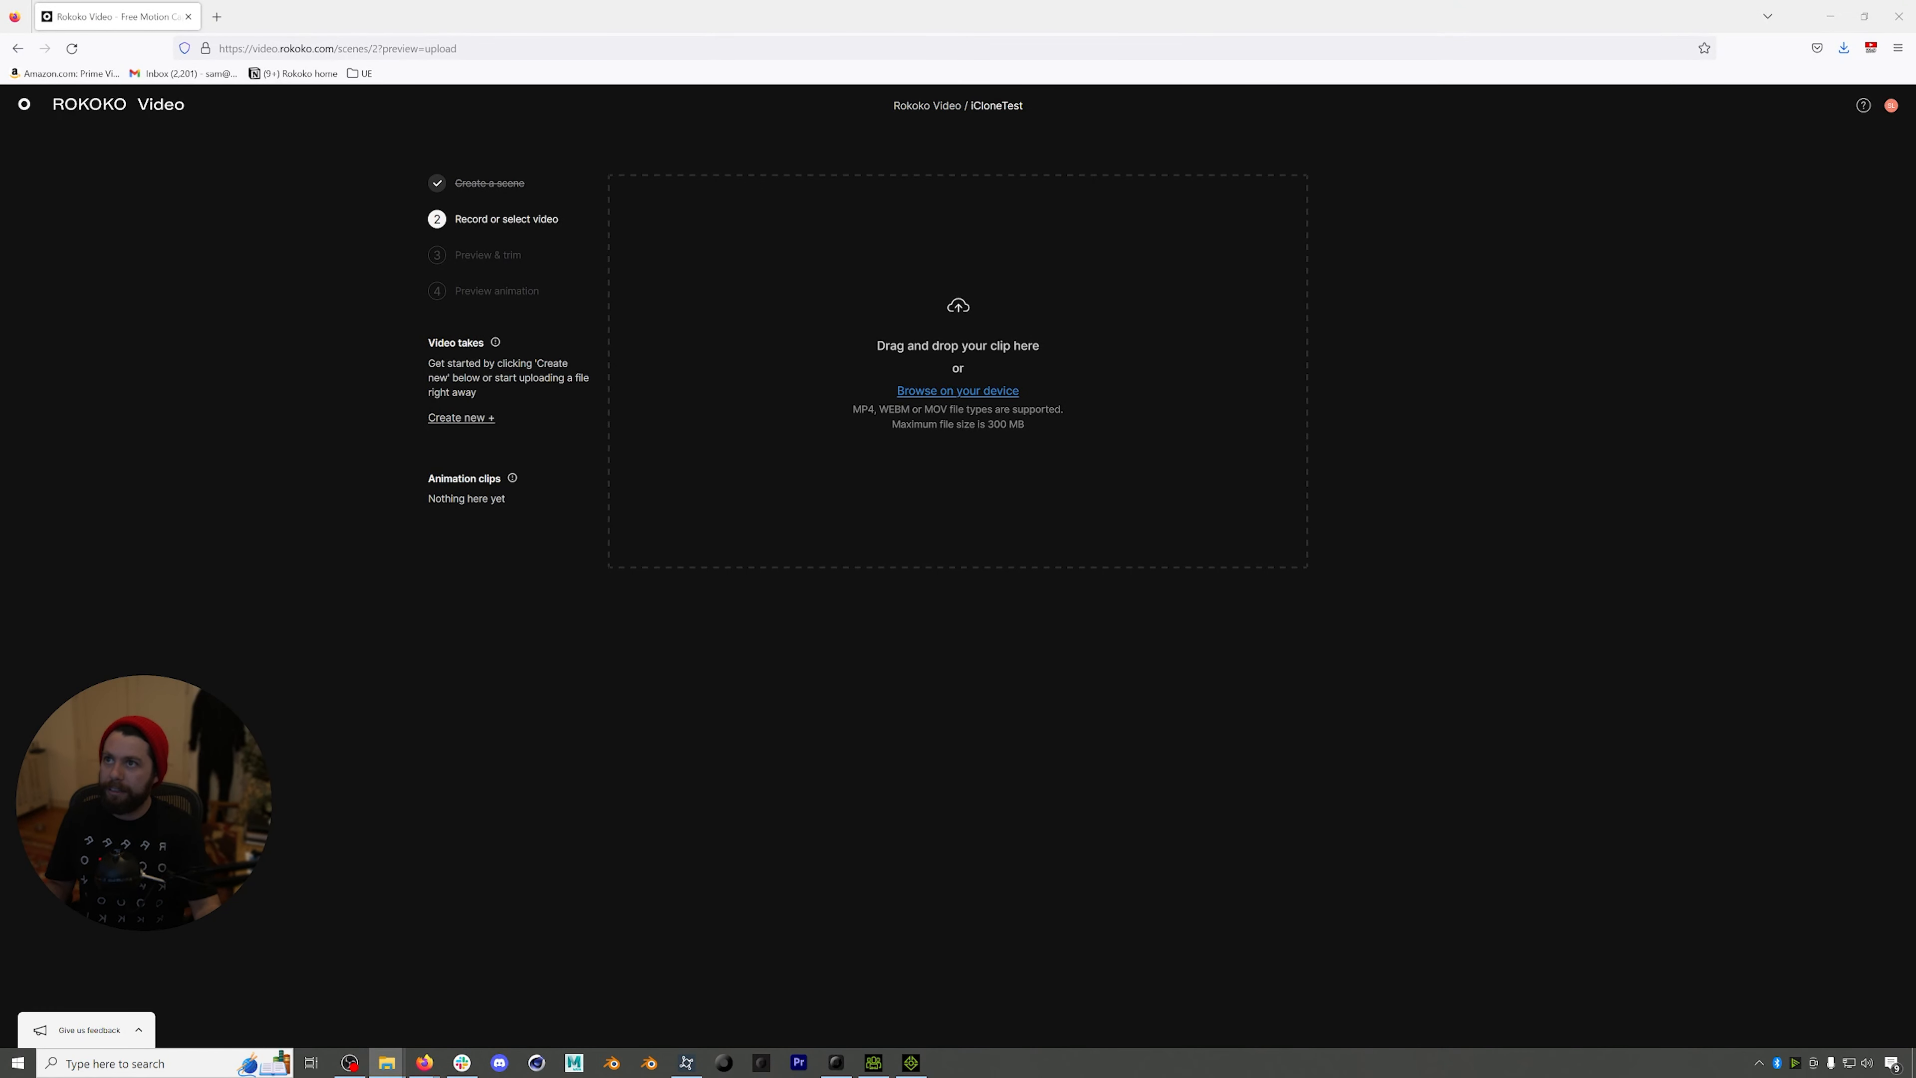
left_click_drag(430, 810, 866, 426)
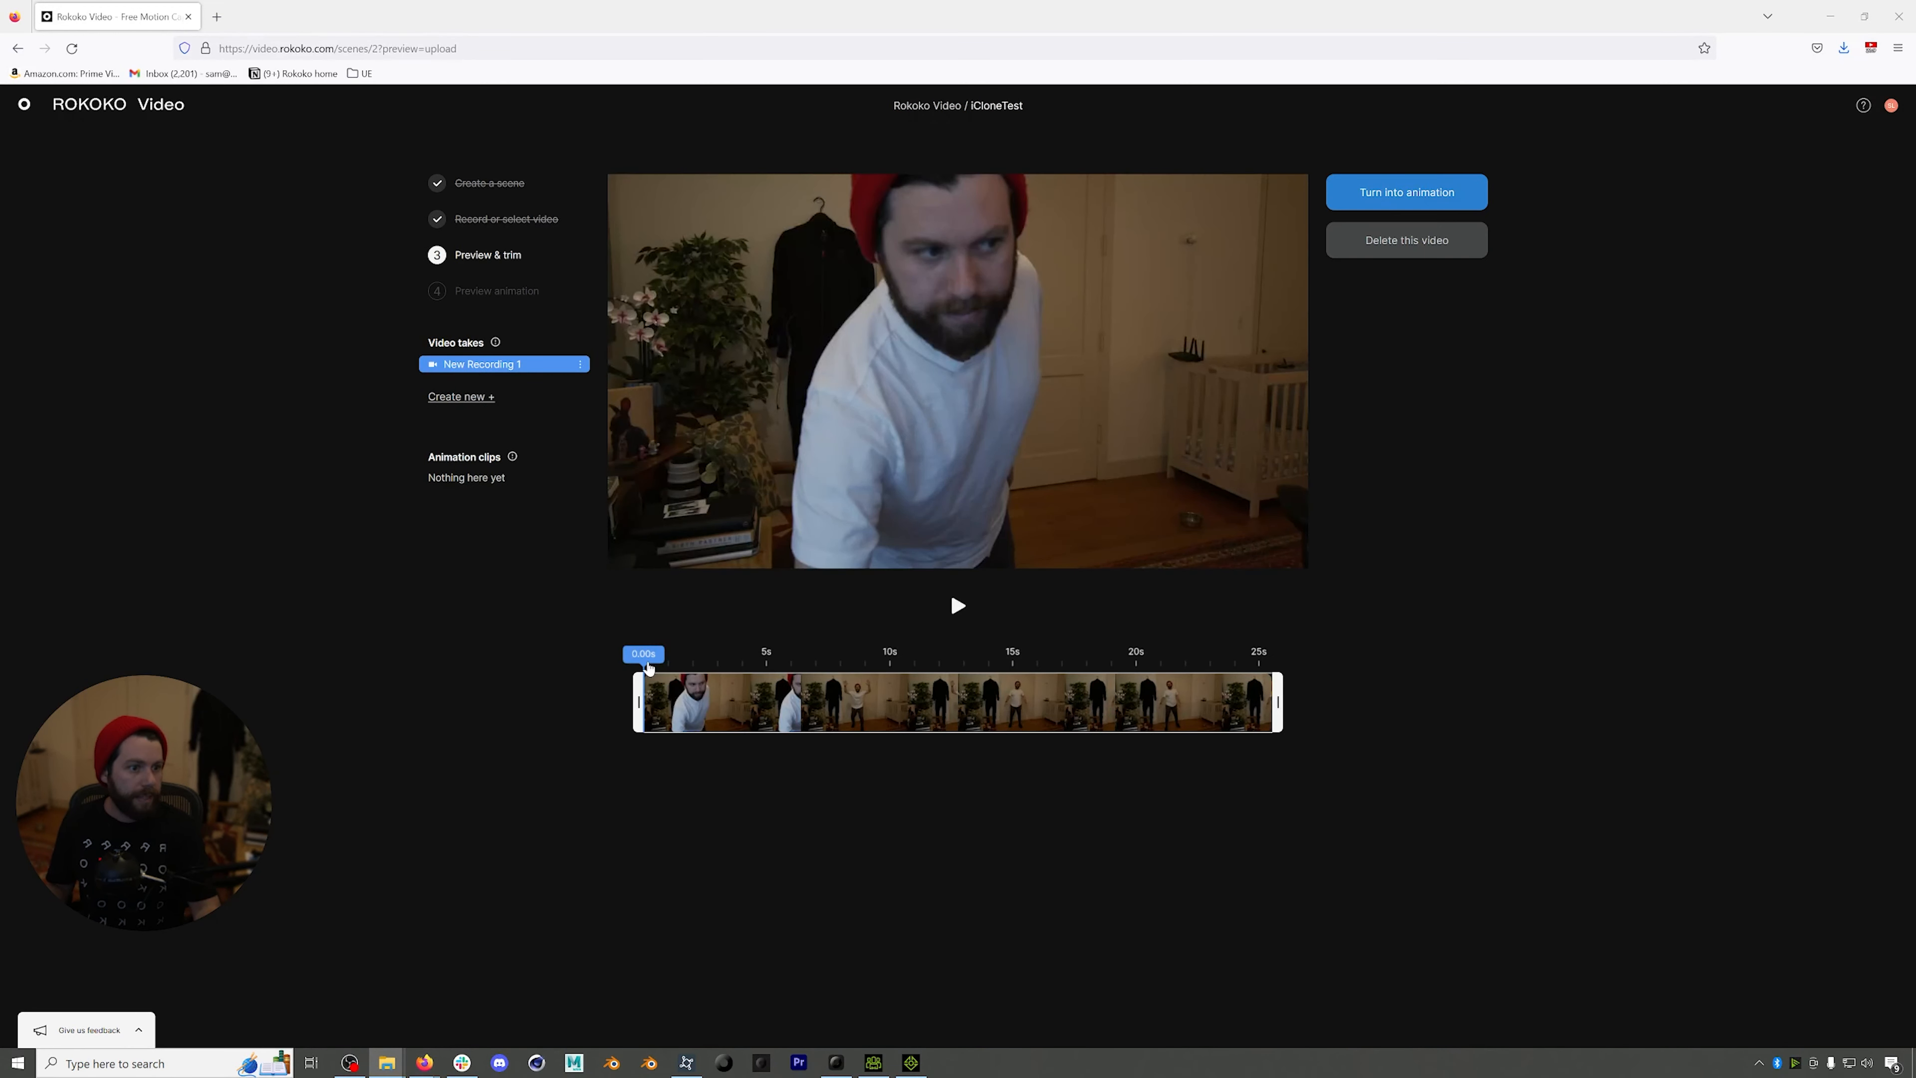
- Trim the take to start at about 4.75 s and end at about 21.74 s, and turn it into an animation clip
left_click_drag(641, 702, 779, 698)
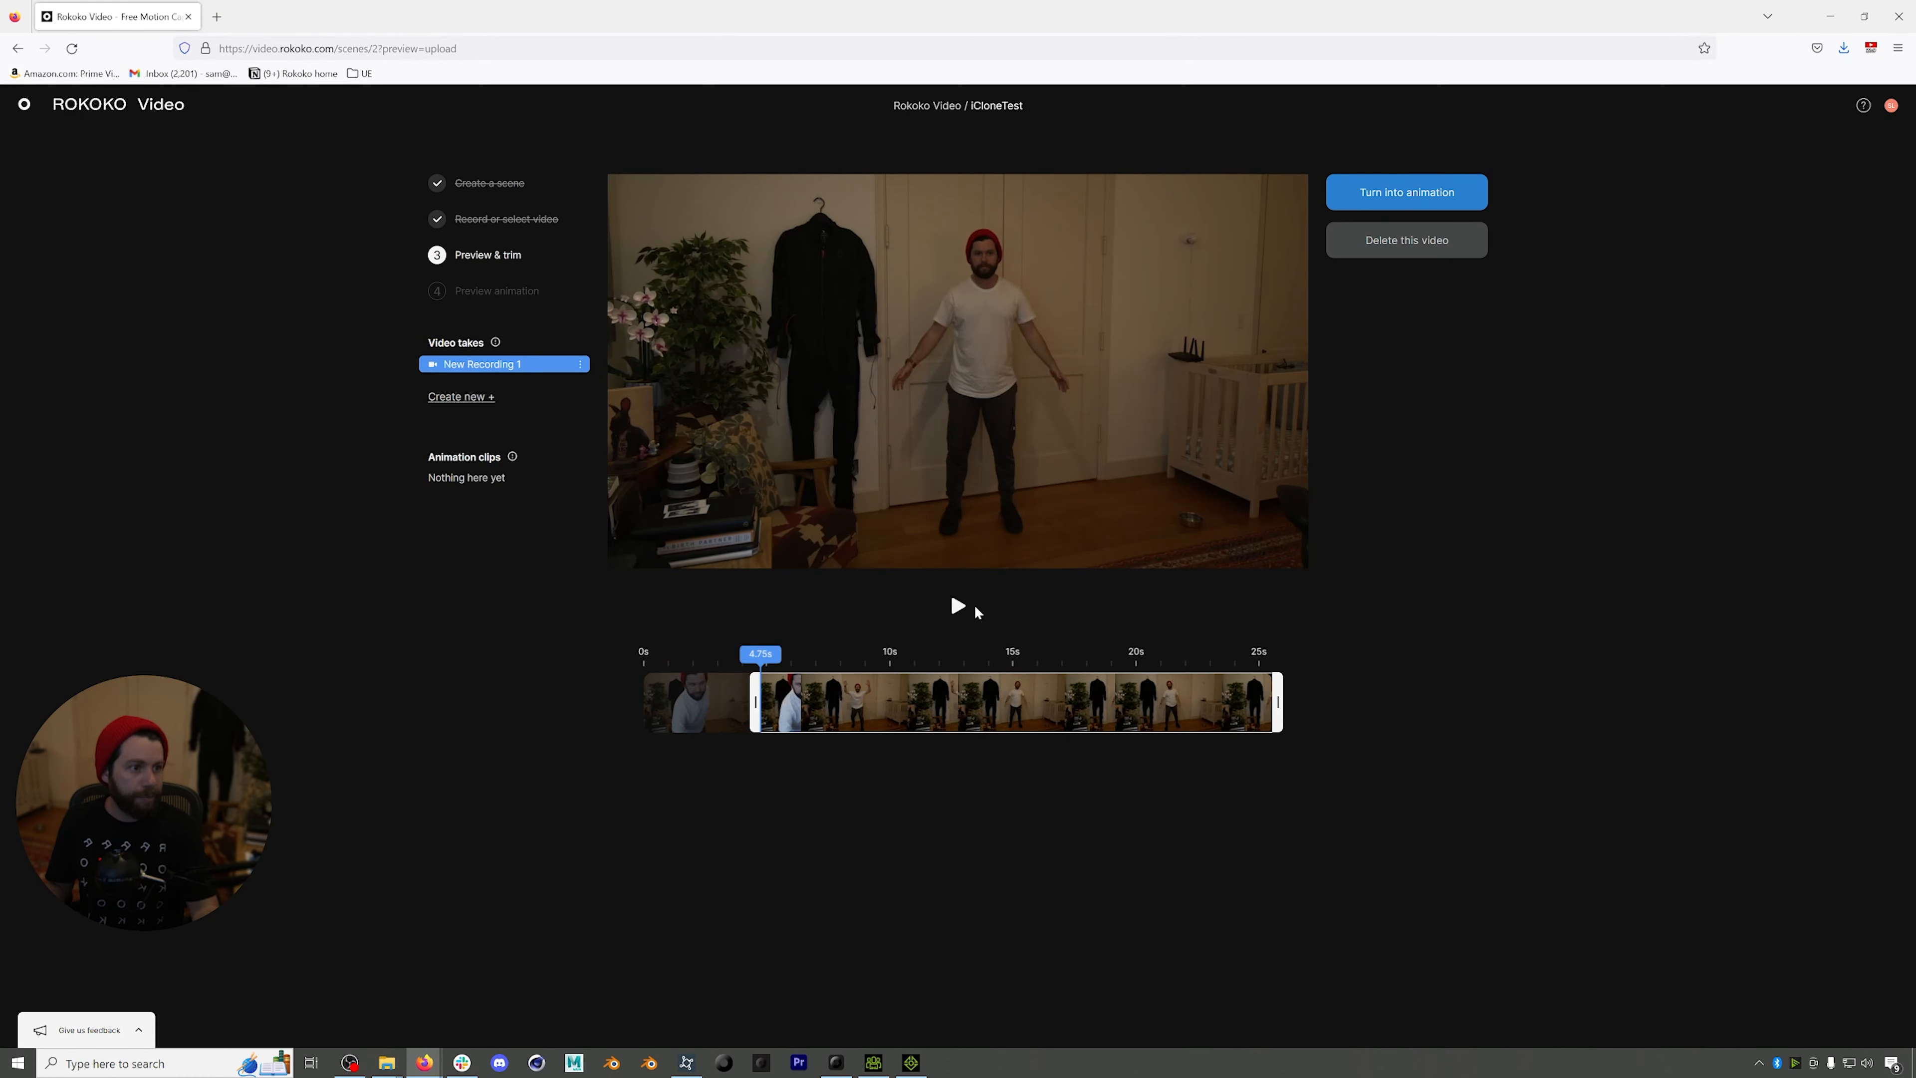
left_click(965, 608)
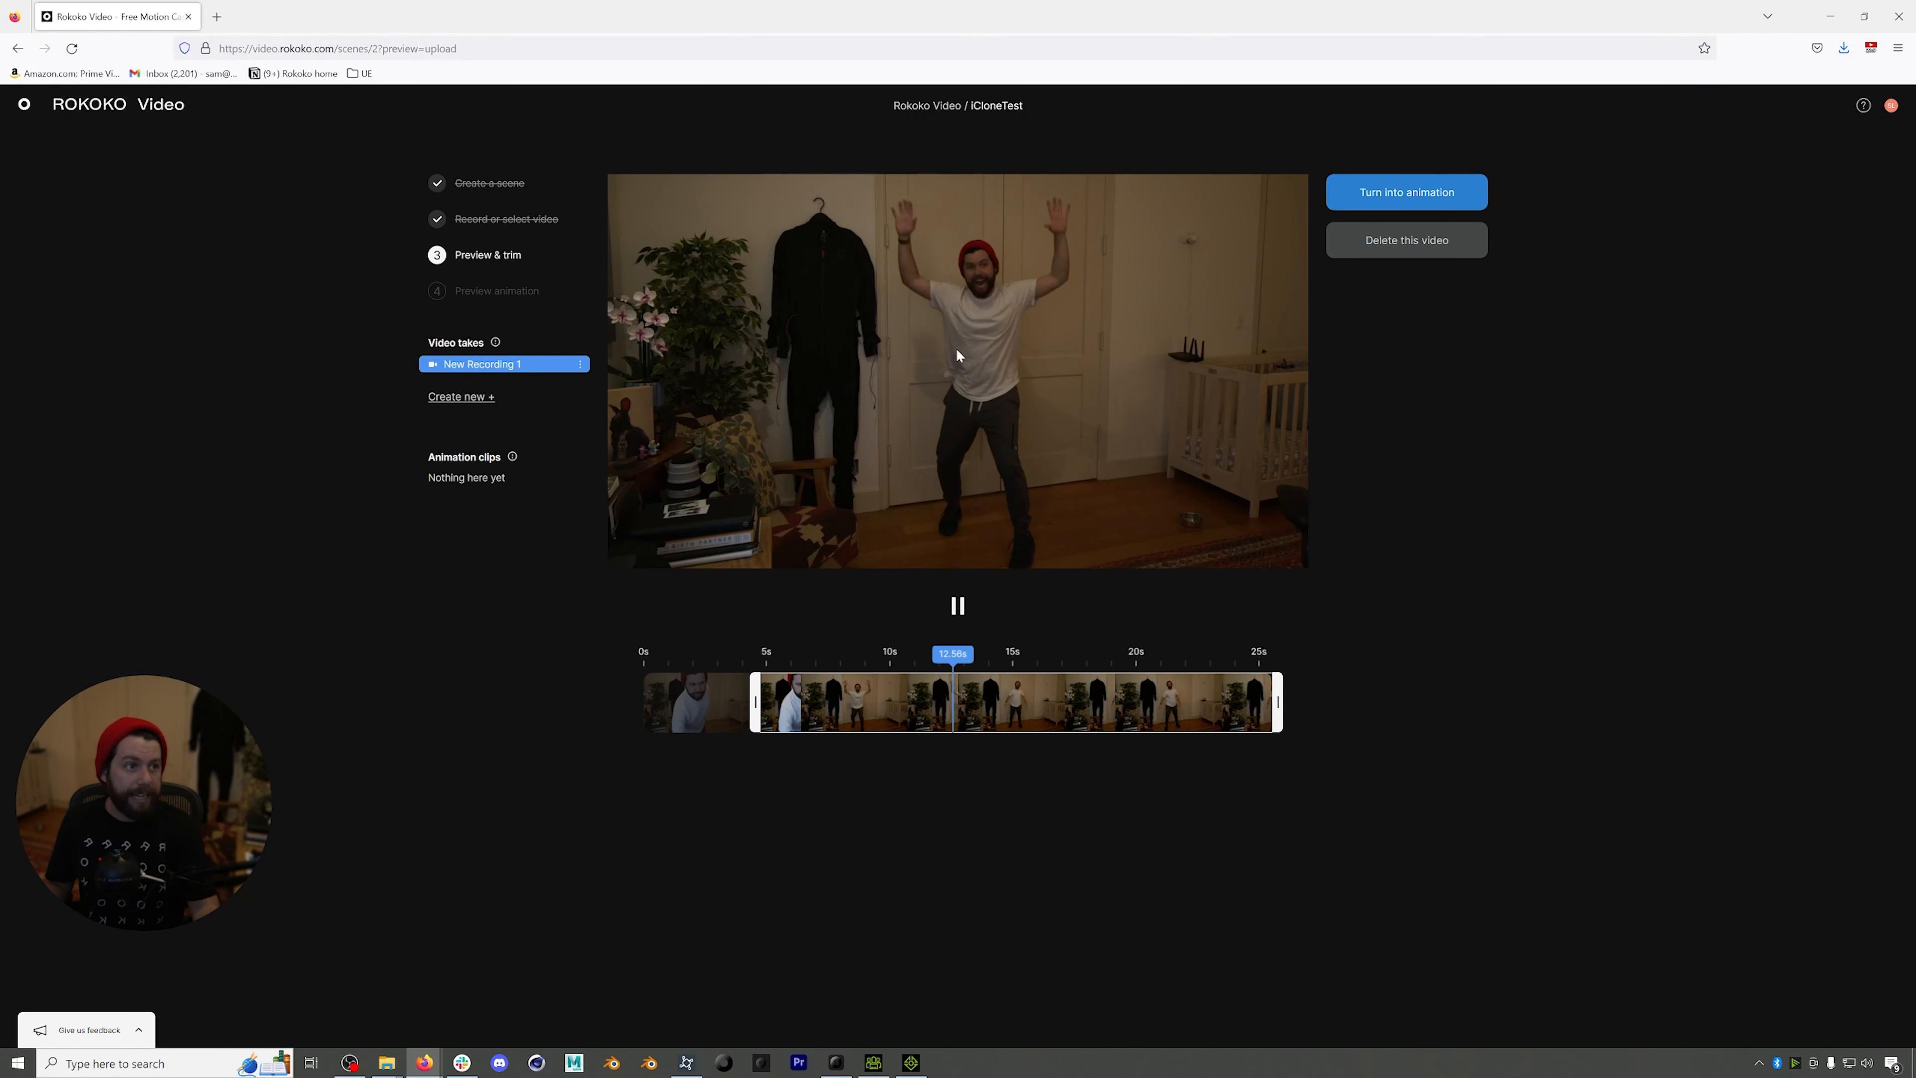
left_click_drag(981, 660, 1203, 701)
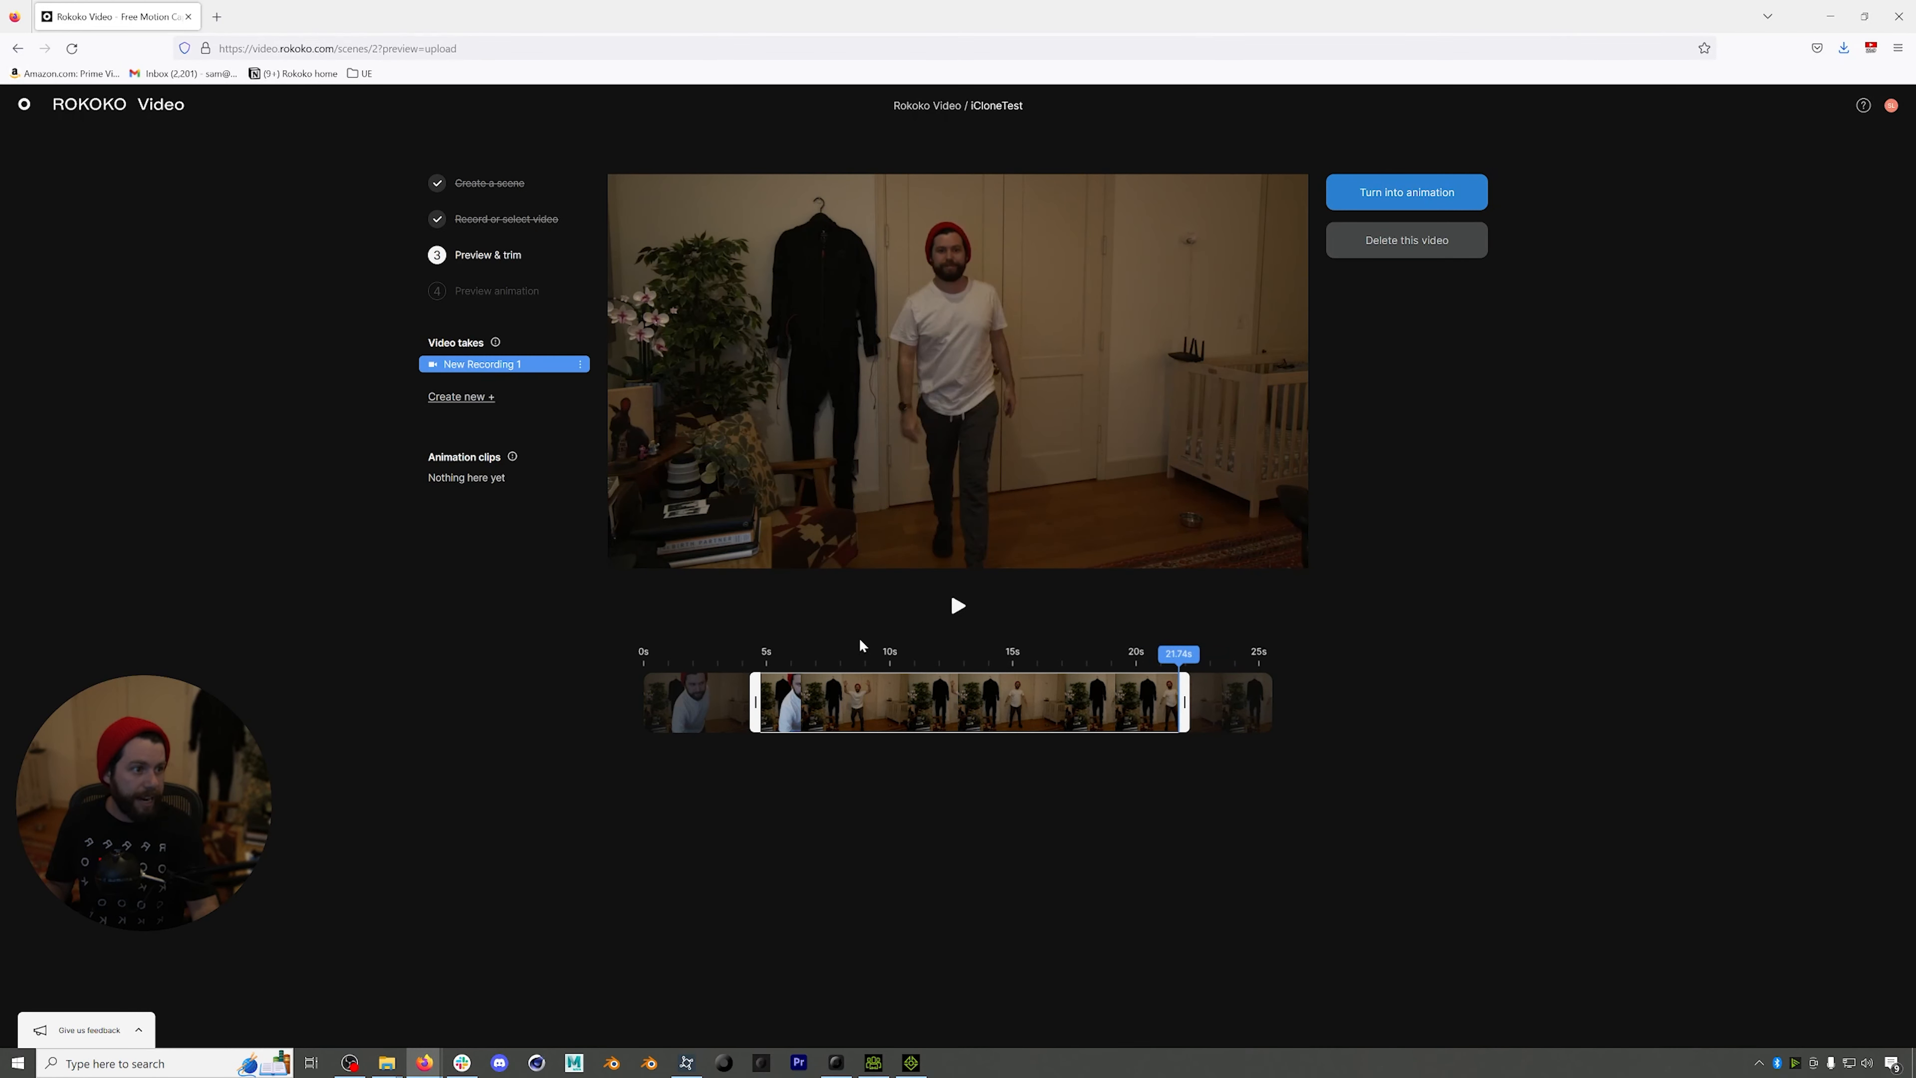
left_click(1475, 187)
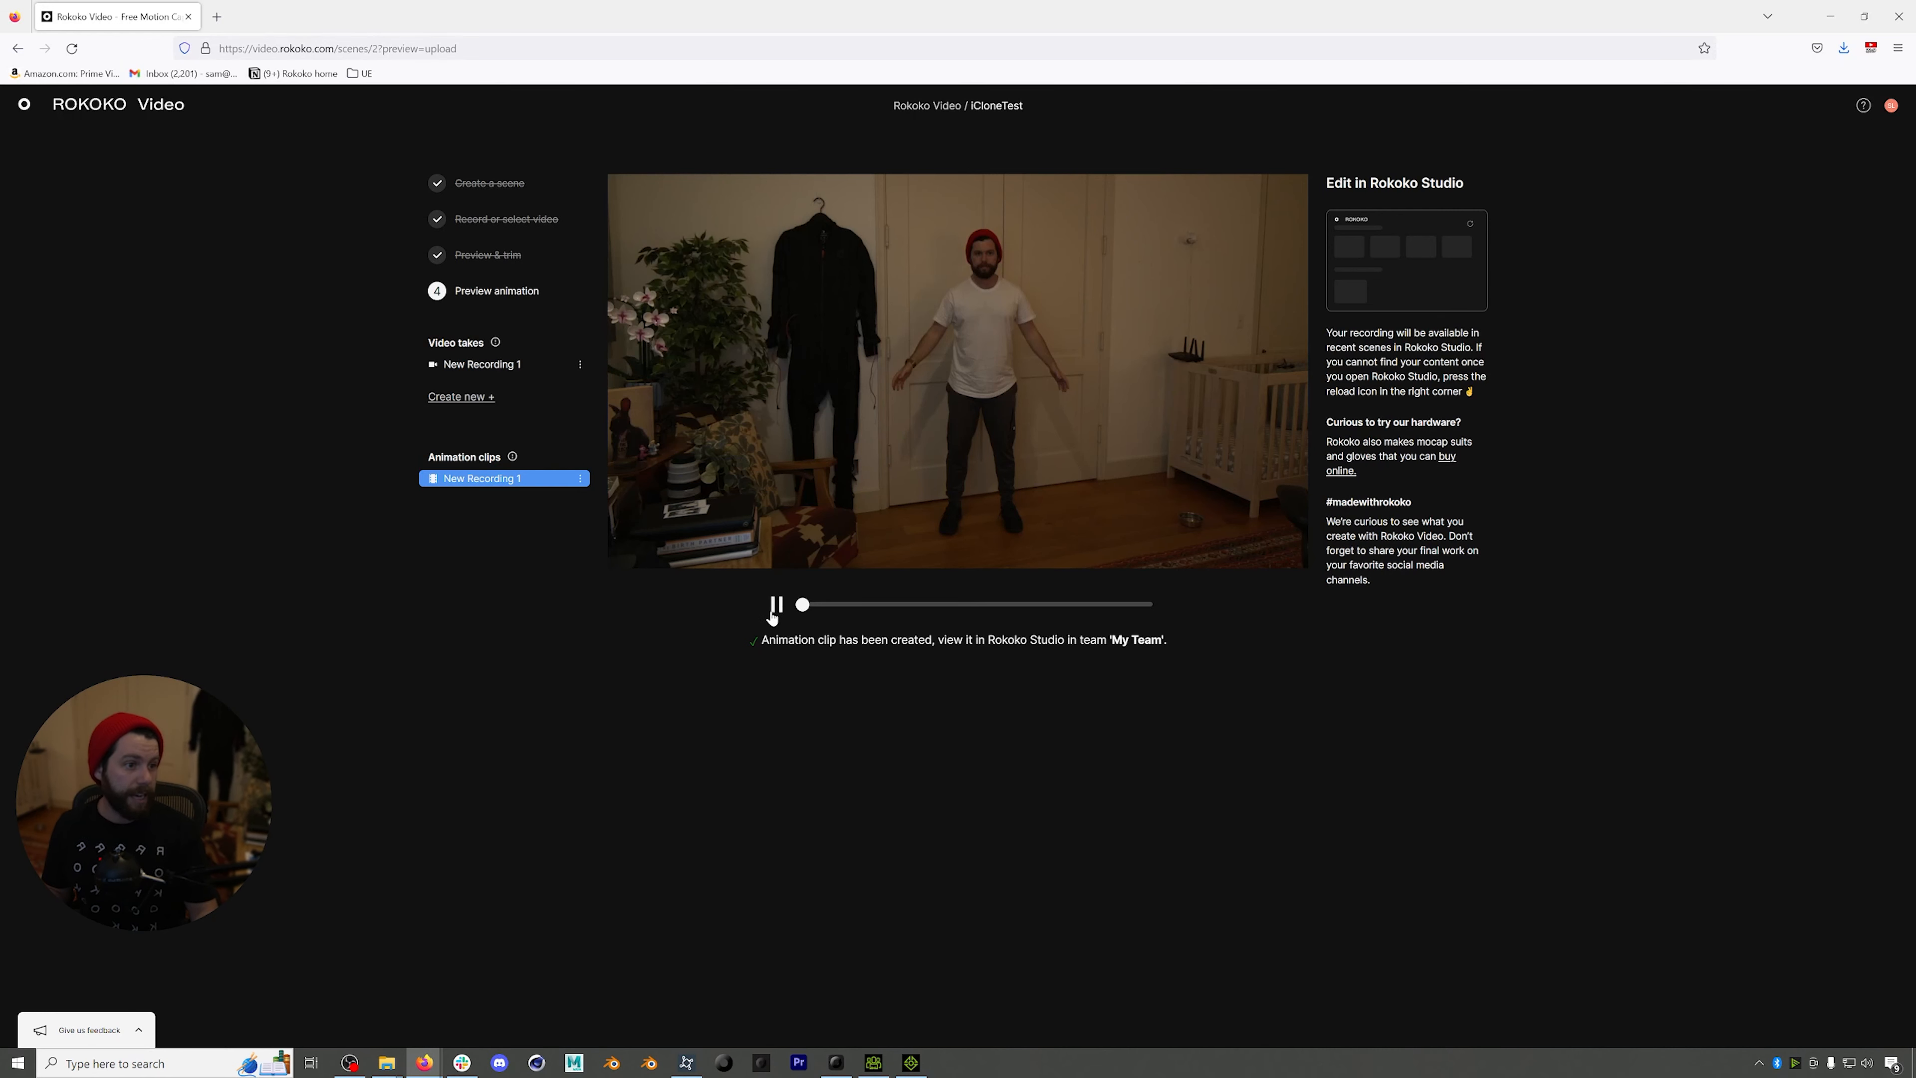
left_click(776, 605)
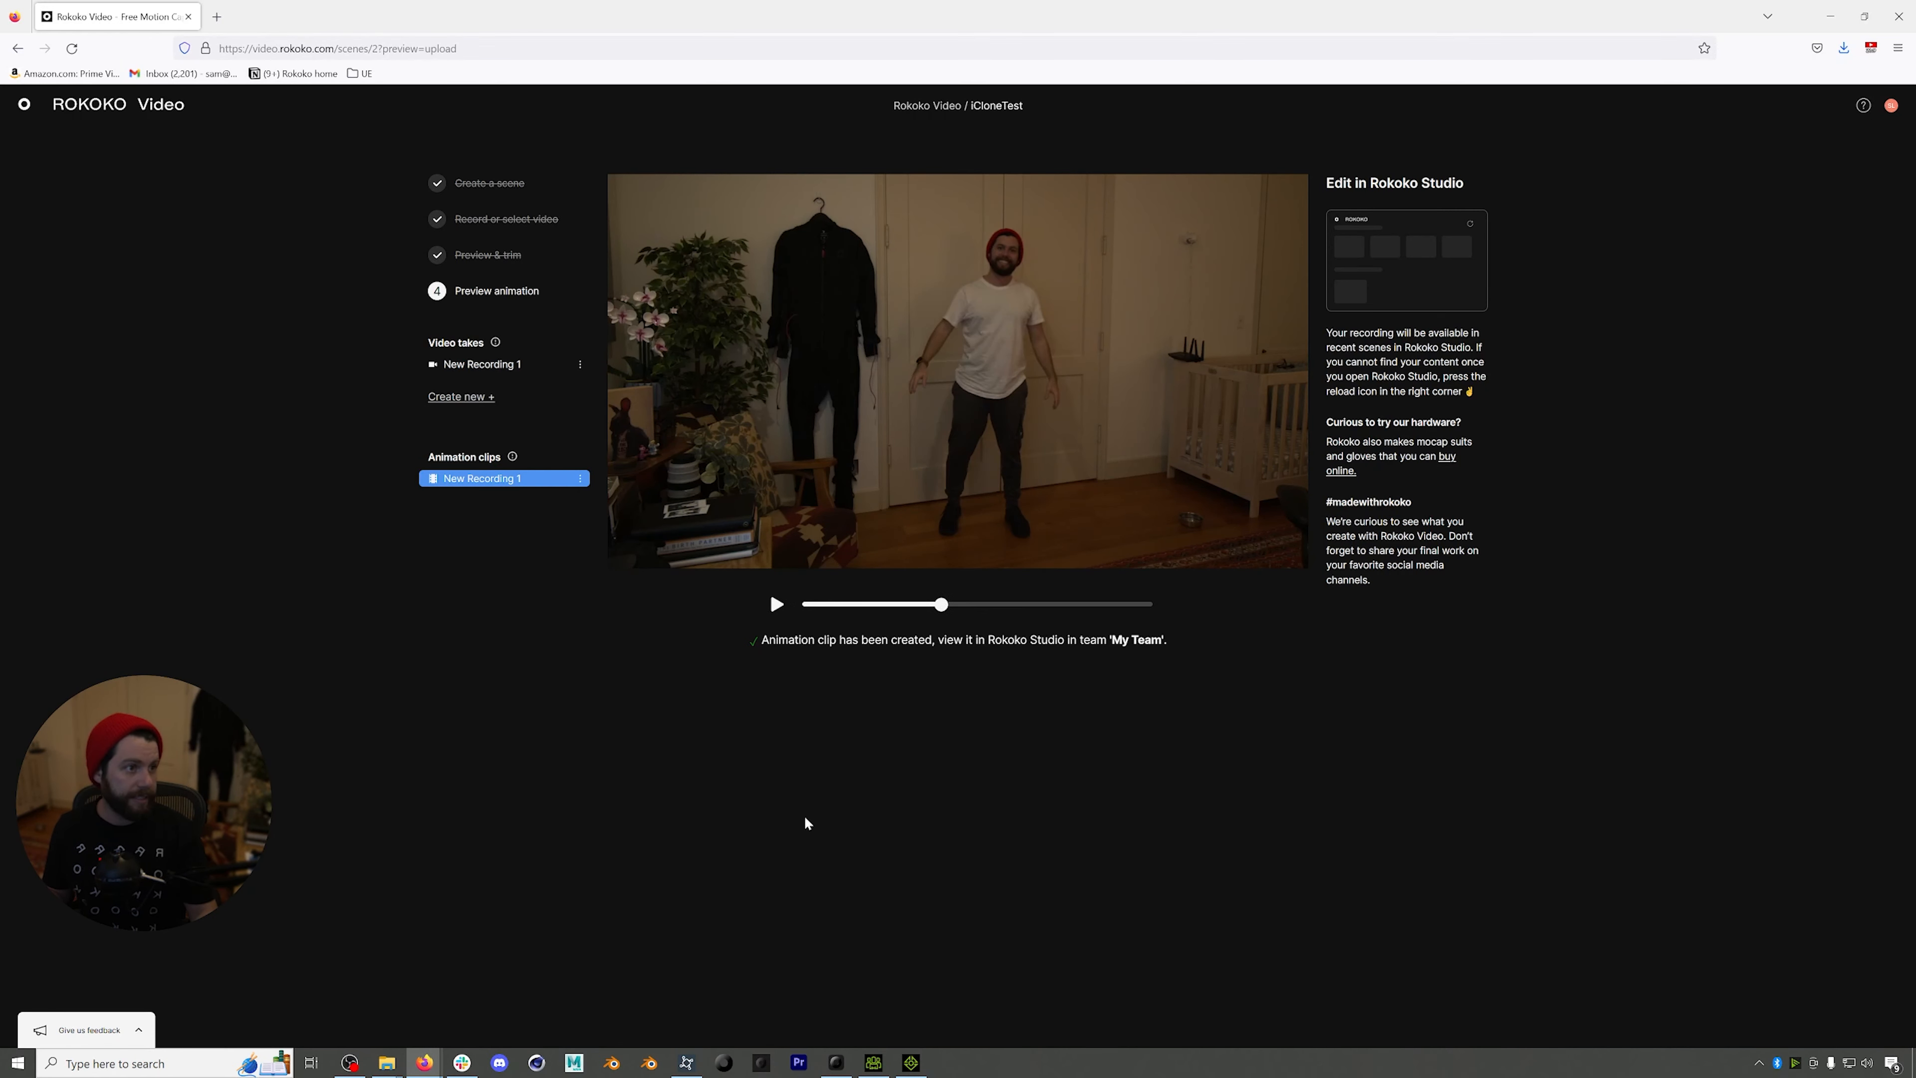
- Switch to Rokoko Studio, close the Retargeting scene, and open the New Recording 1 clip from the refreshed iCloneTest scene
left_click(837, 1063)
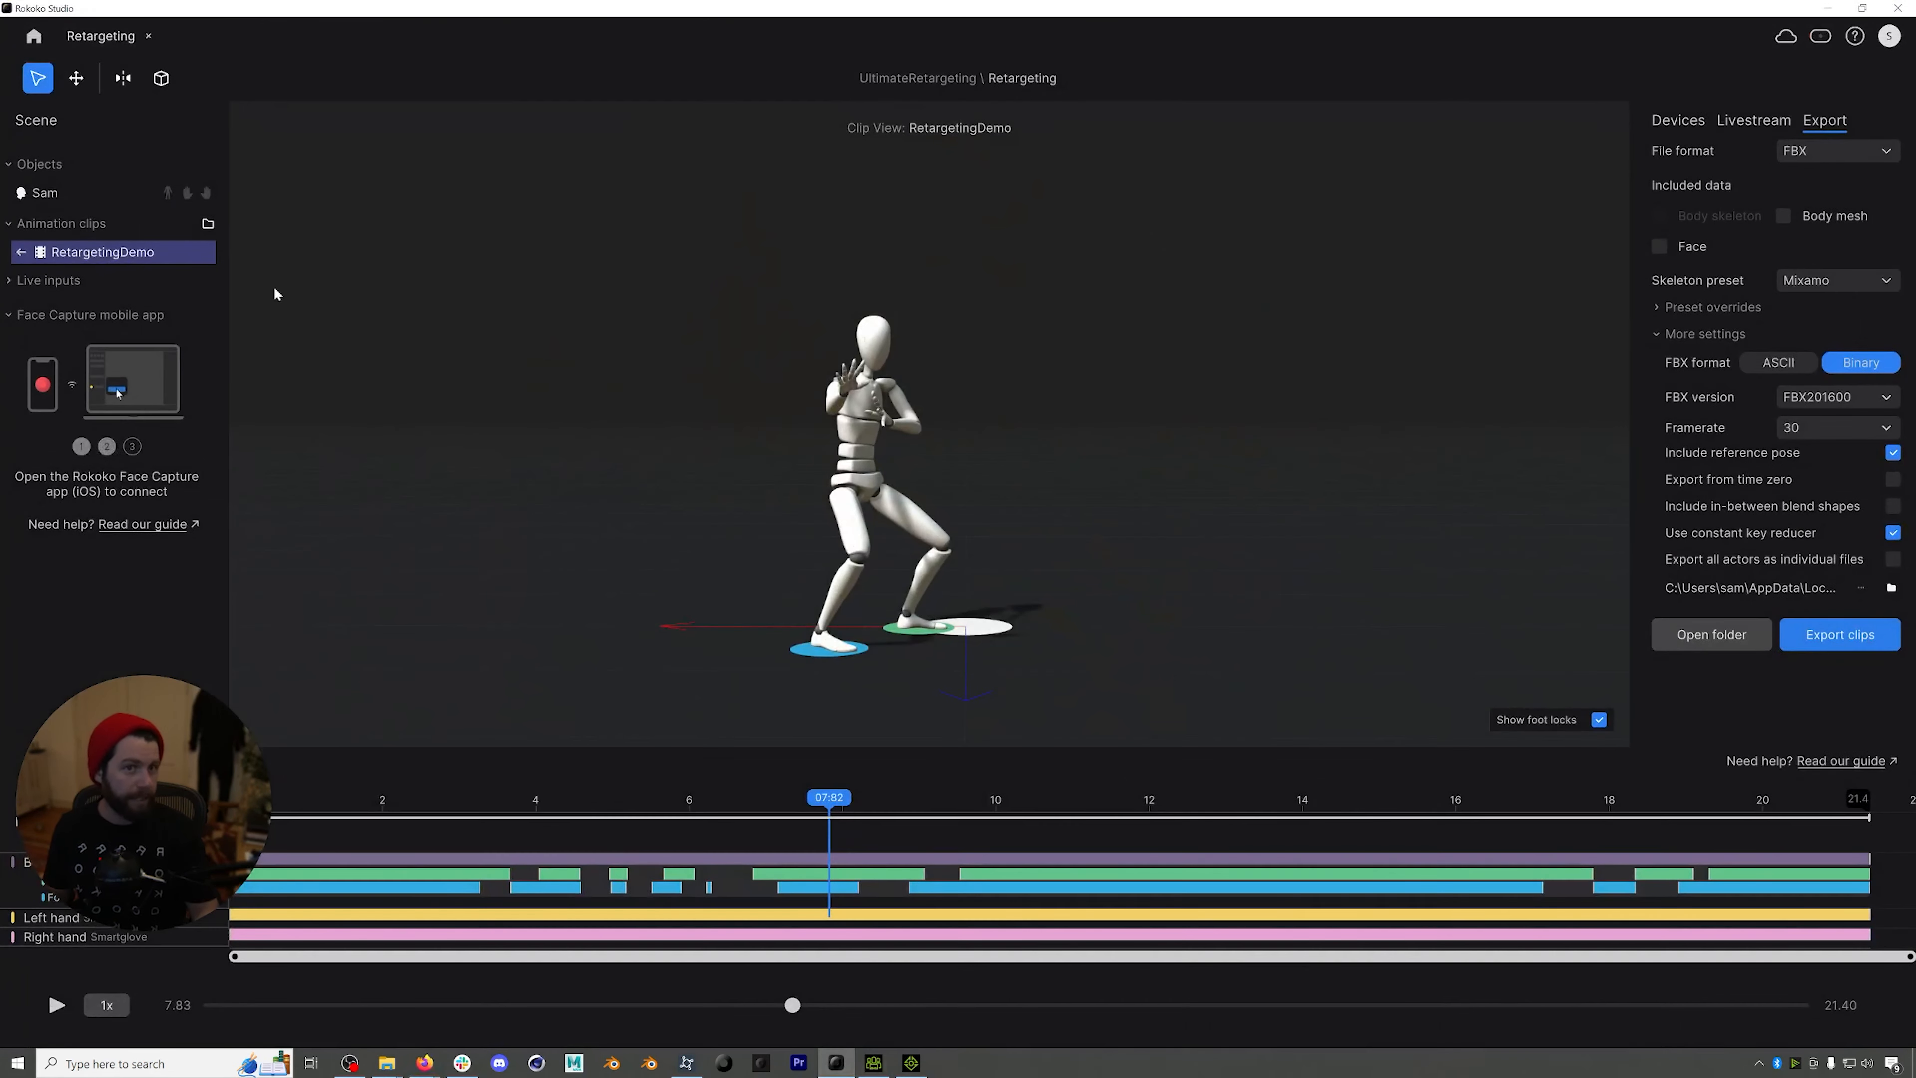
left_click(148, 37)
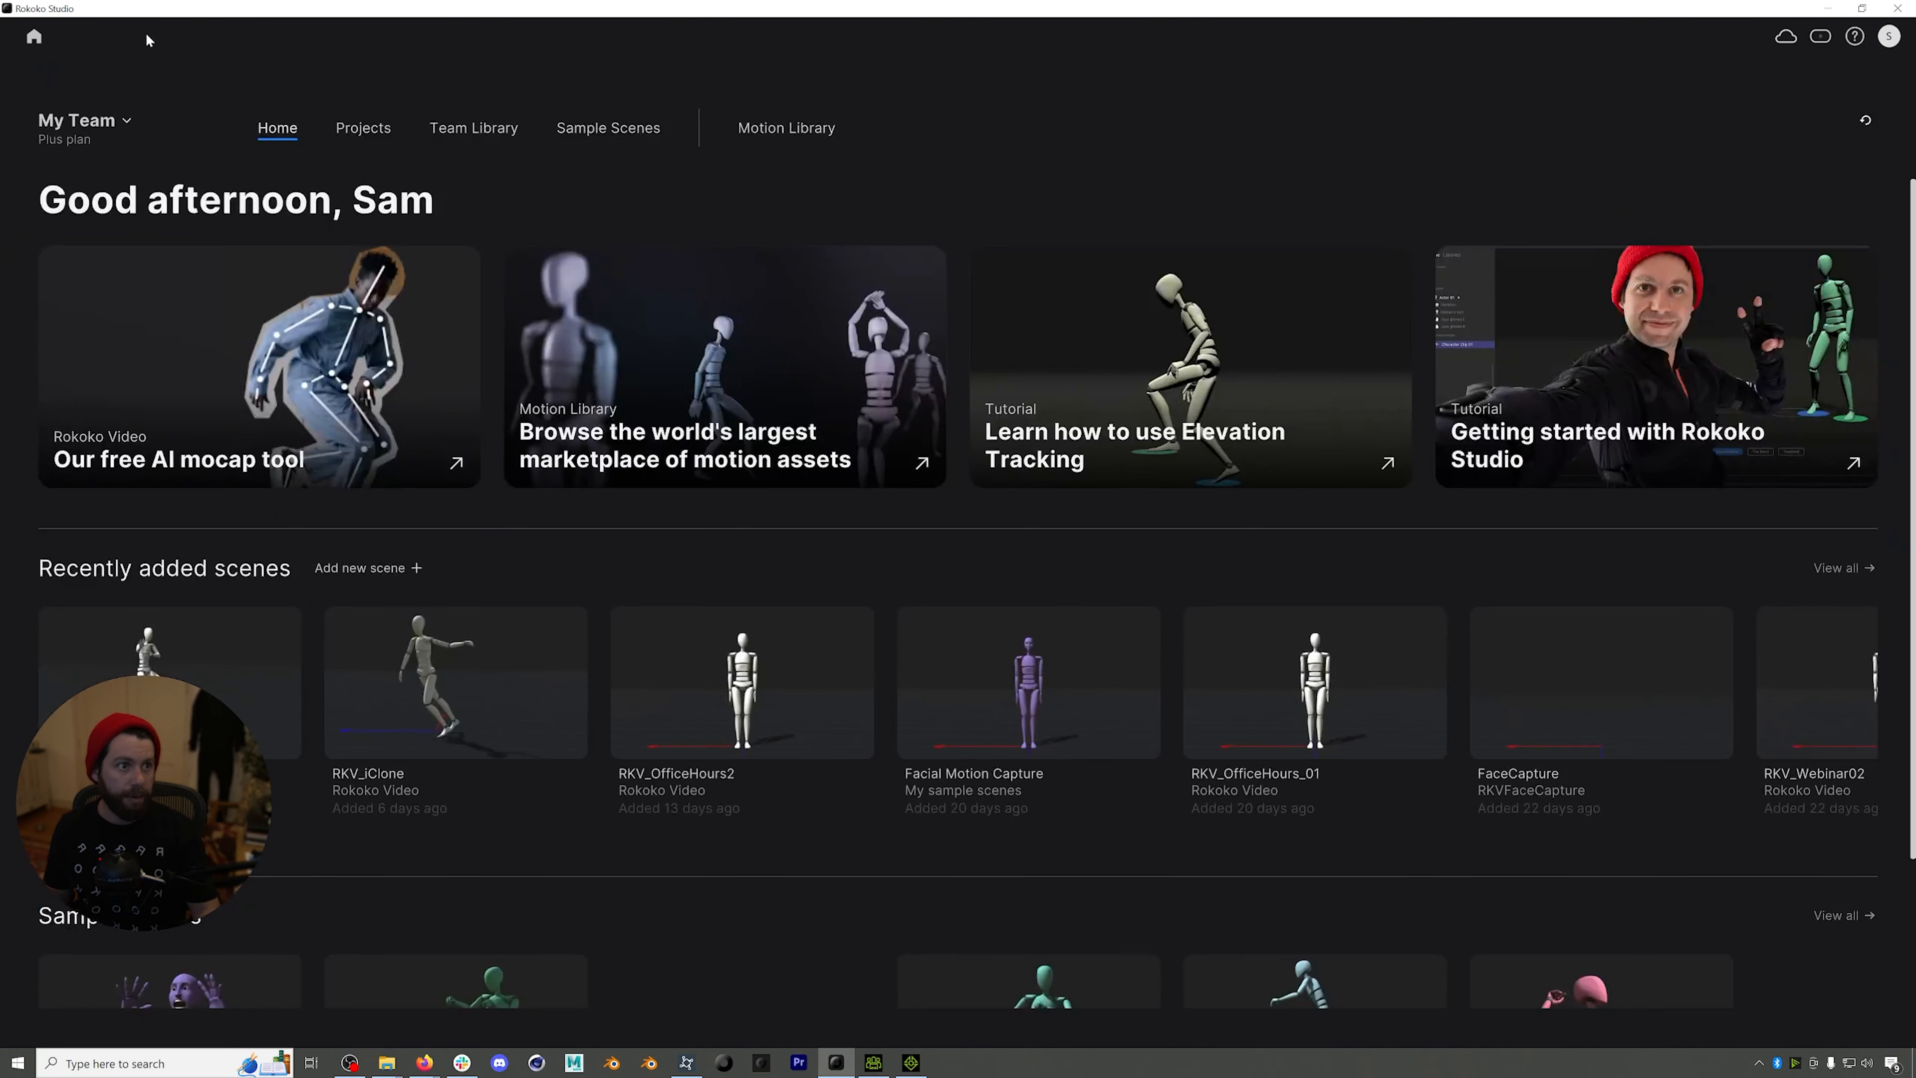
left_click(1867, 122)
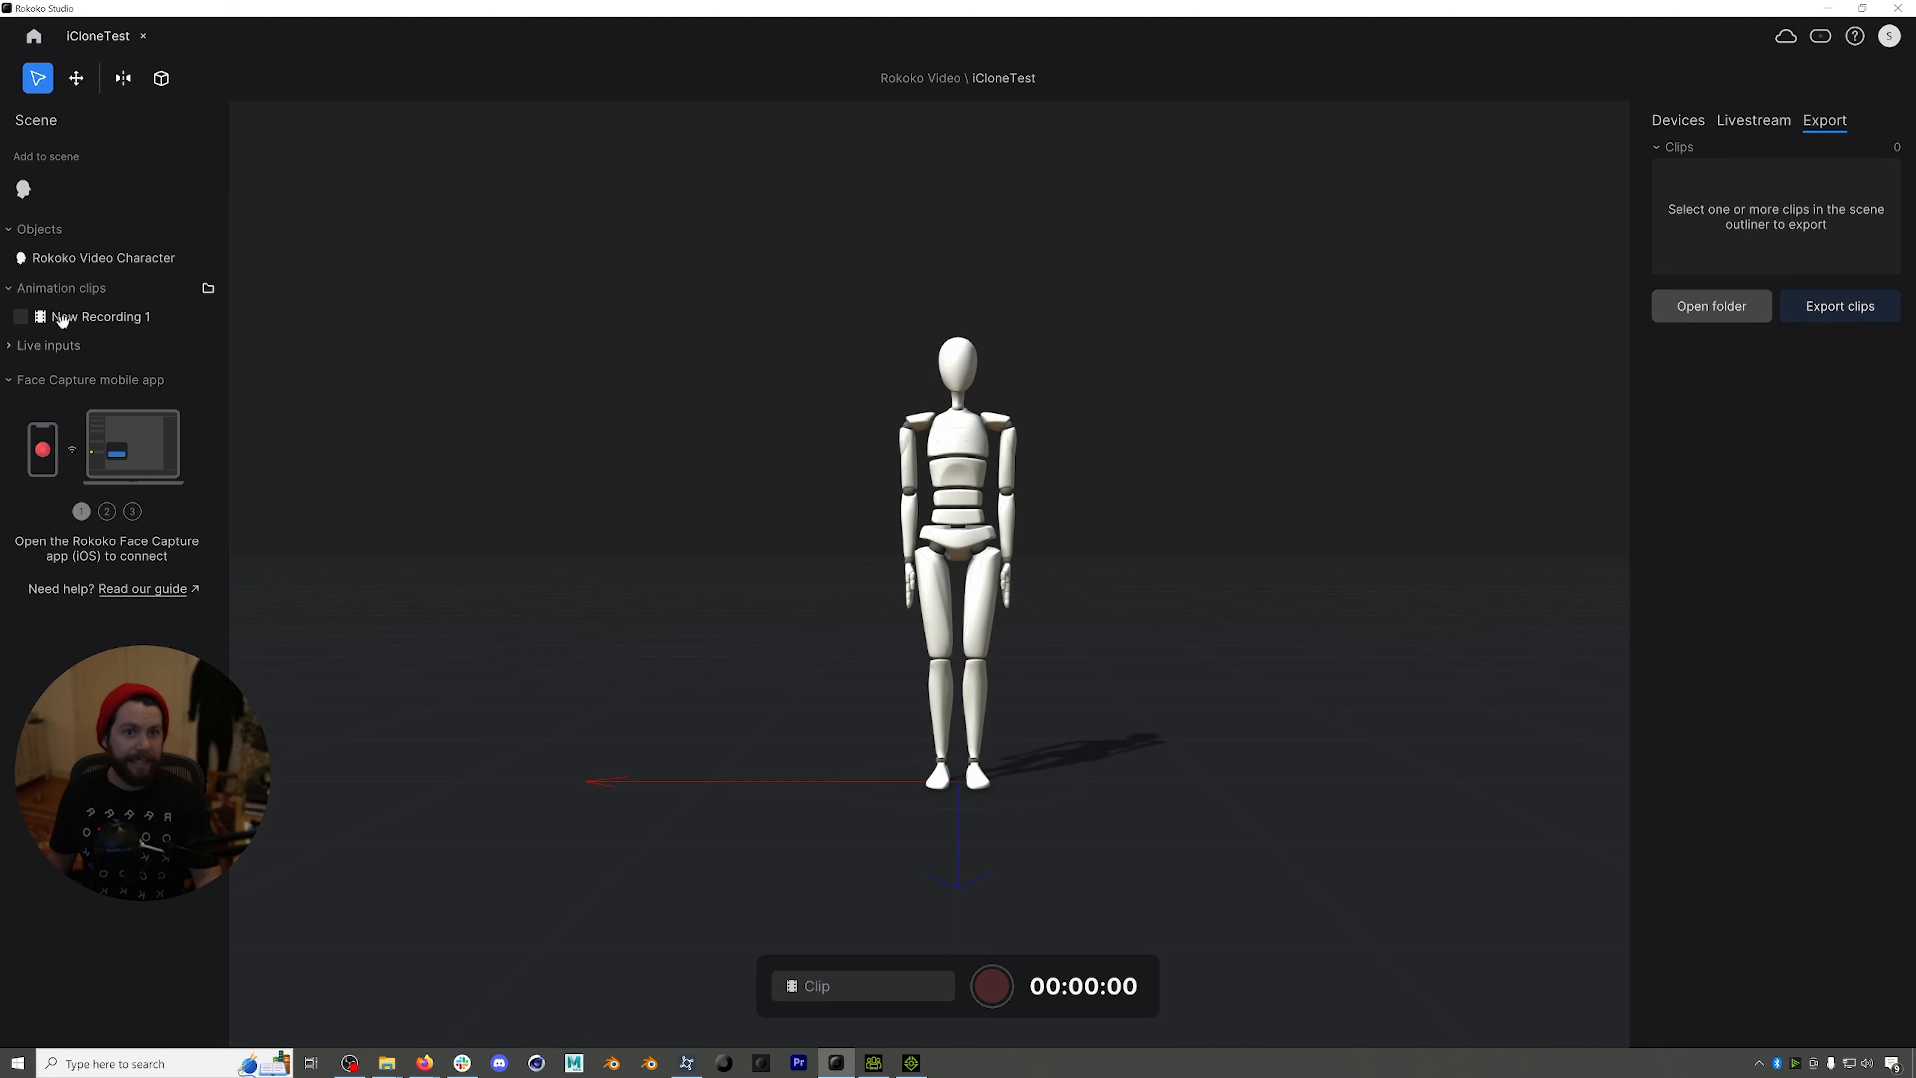
double_click(62, 318)
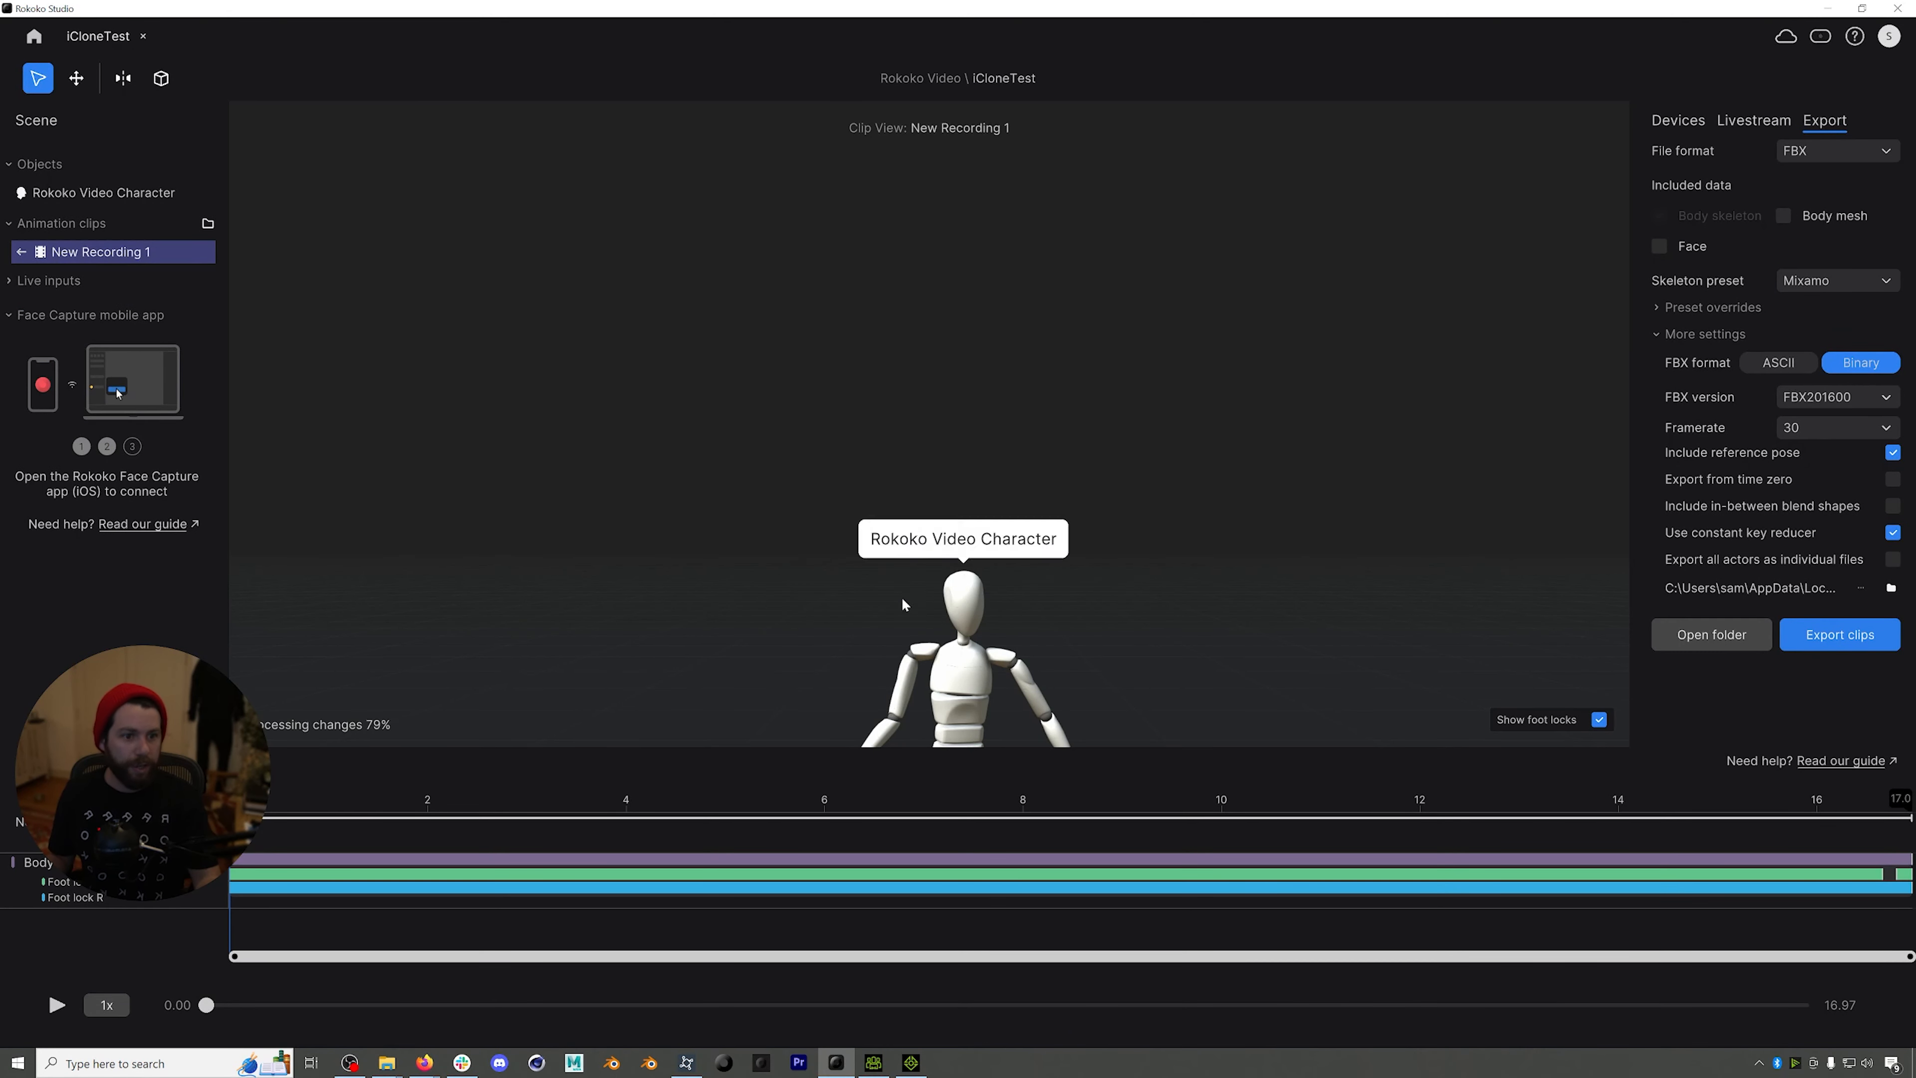
- Play and scrub the New Recording 1 clip up to 8.17 s to check the captured body motion
key("space")
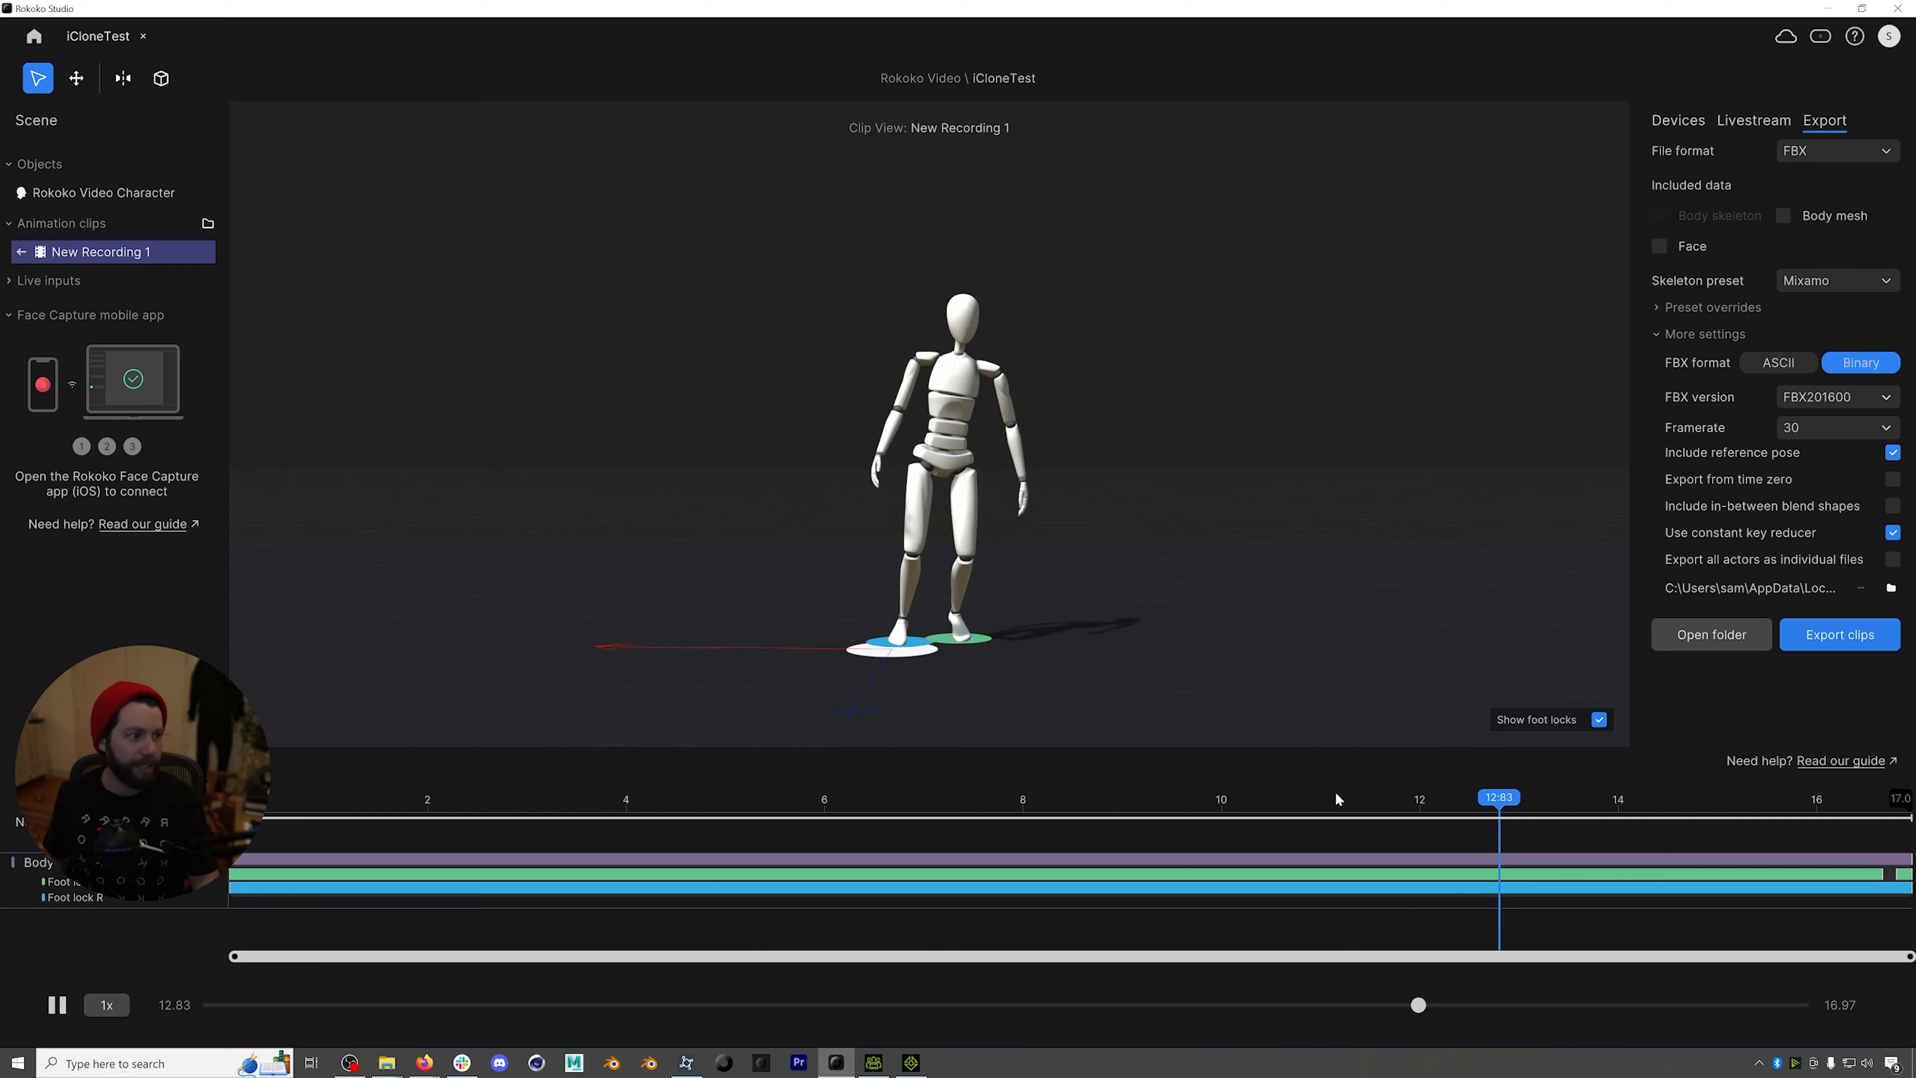
left_click_drag(1339, 797, 677, 794)
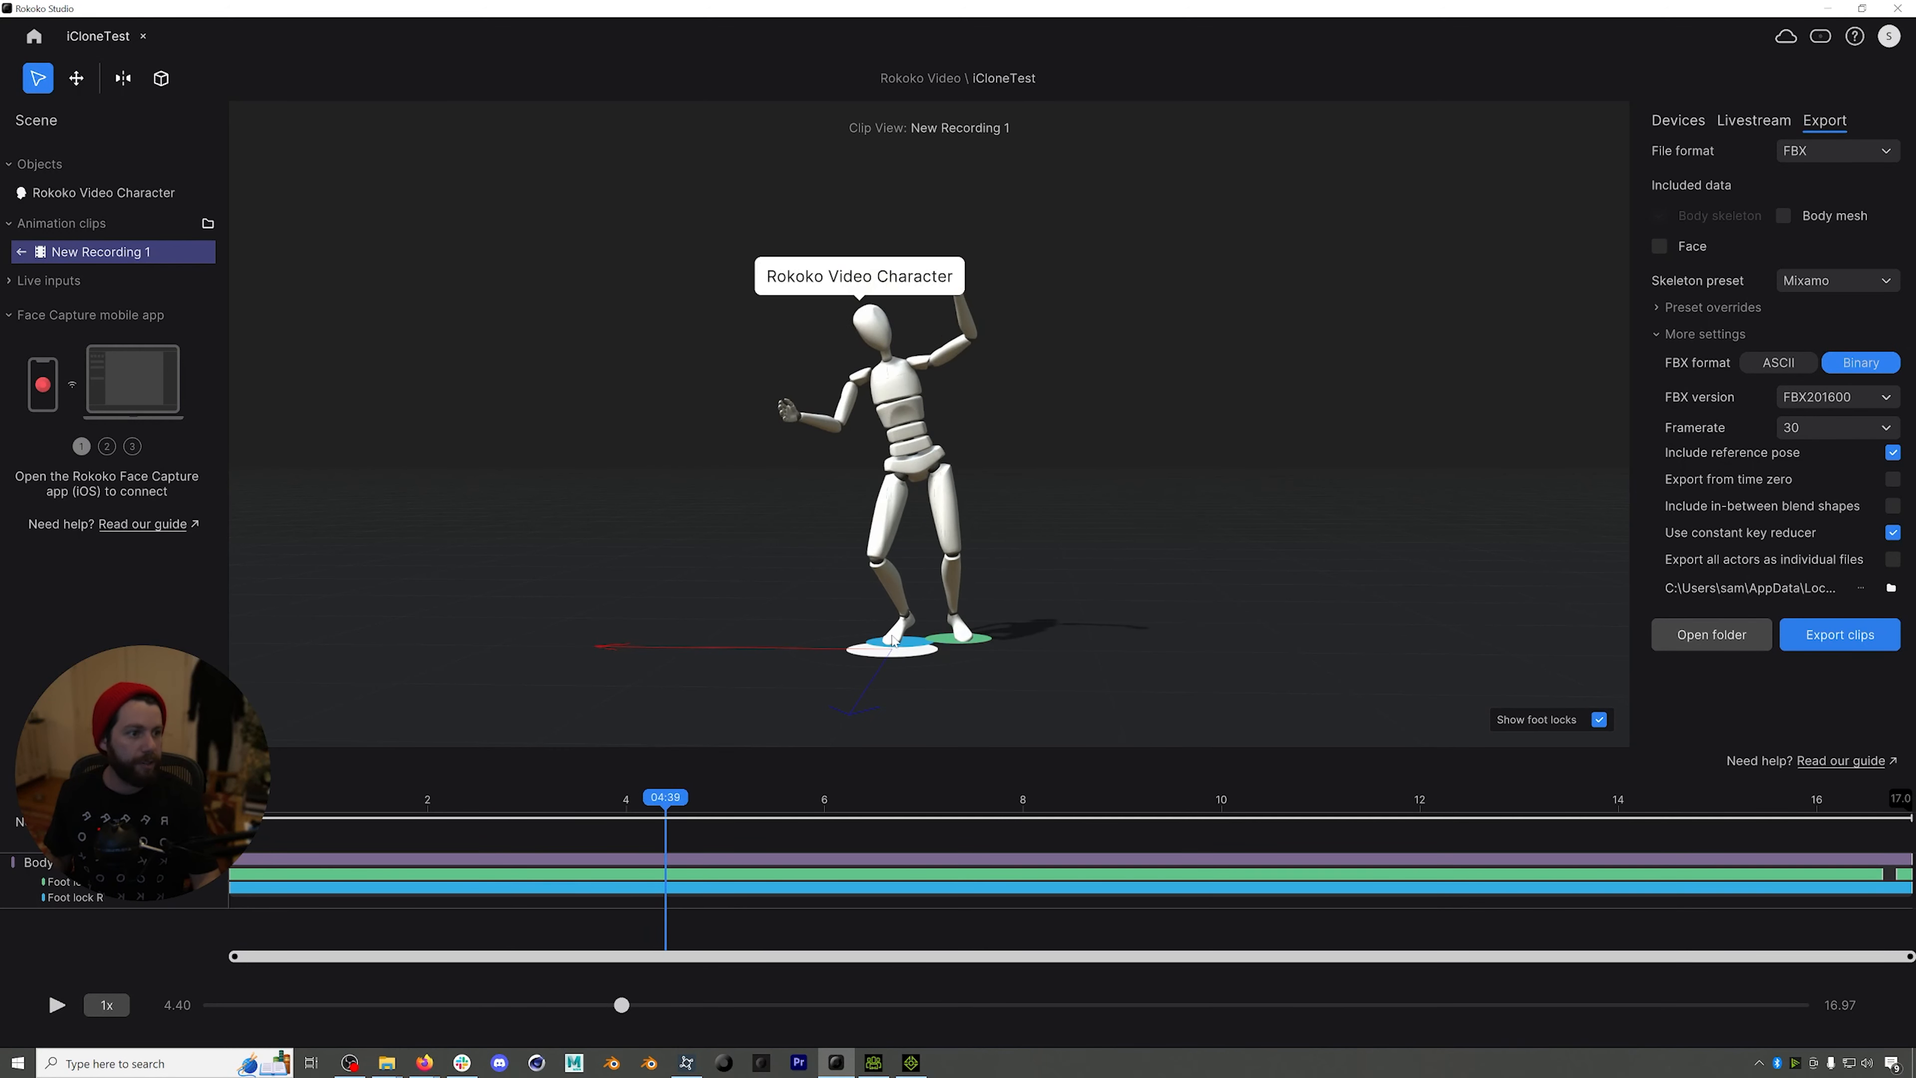
mouse_move(1023, 470)
left_mouse_down()
mouse_move(753, 479)
mouse_move(1048, 474)
mouse_move(1021, 488)
left_mouse_up()
left_click_drag(728, 801, 1040, 801)
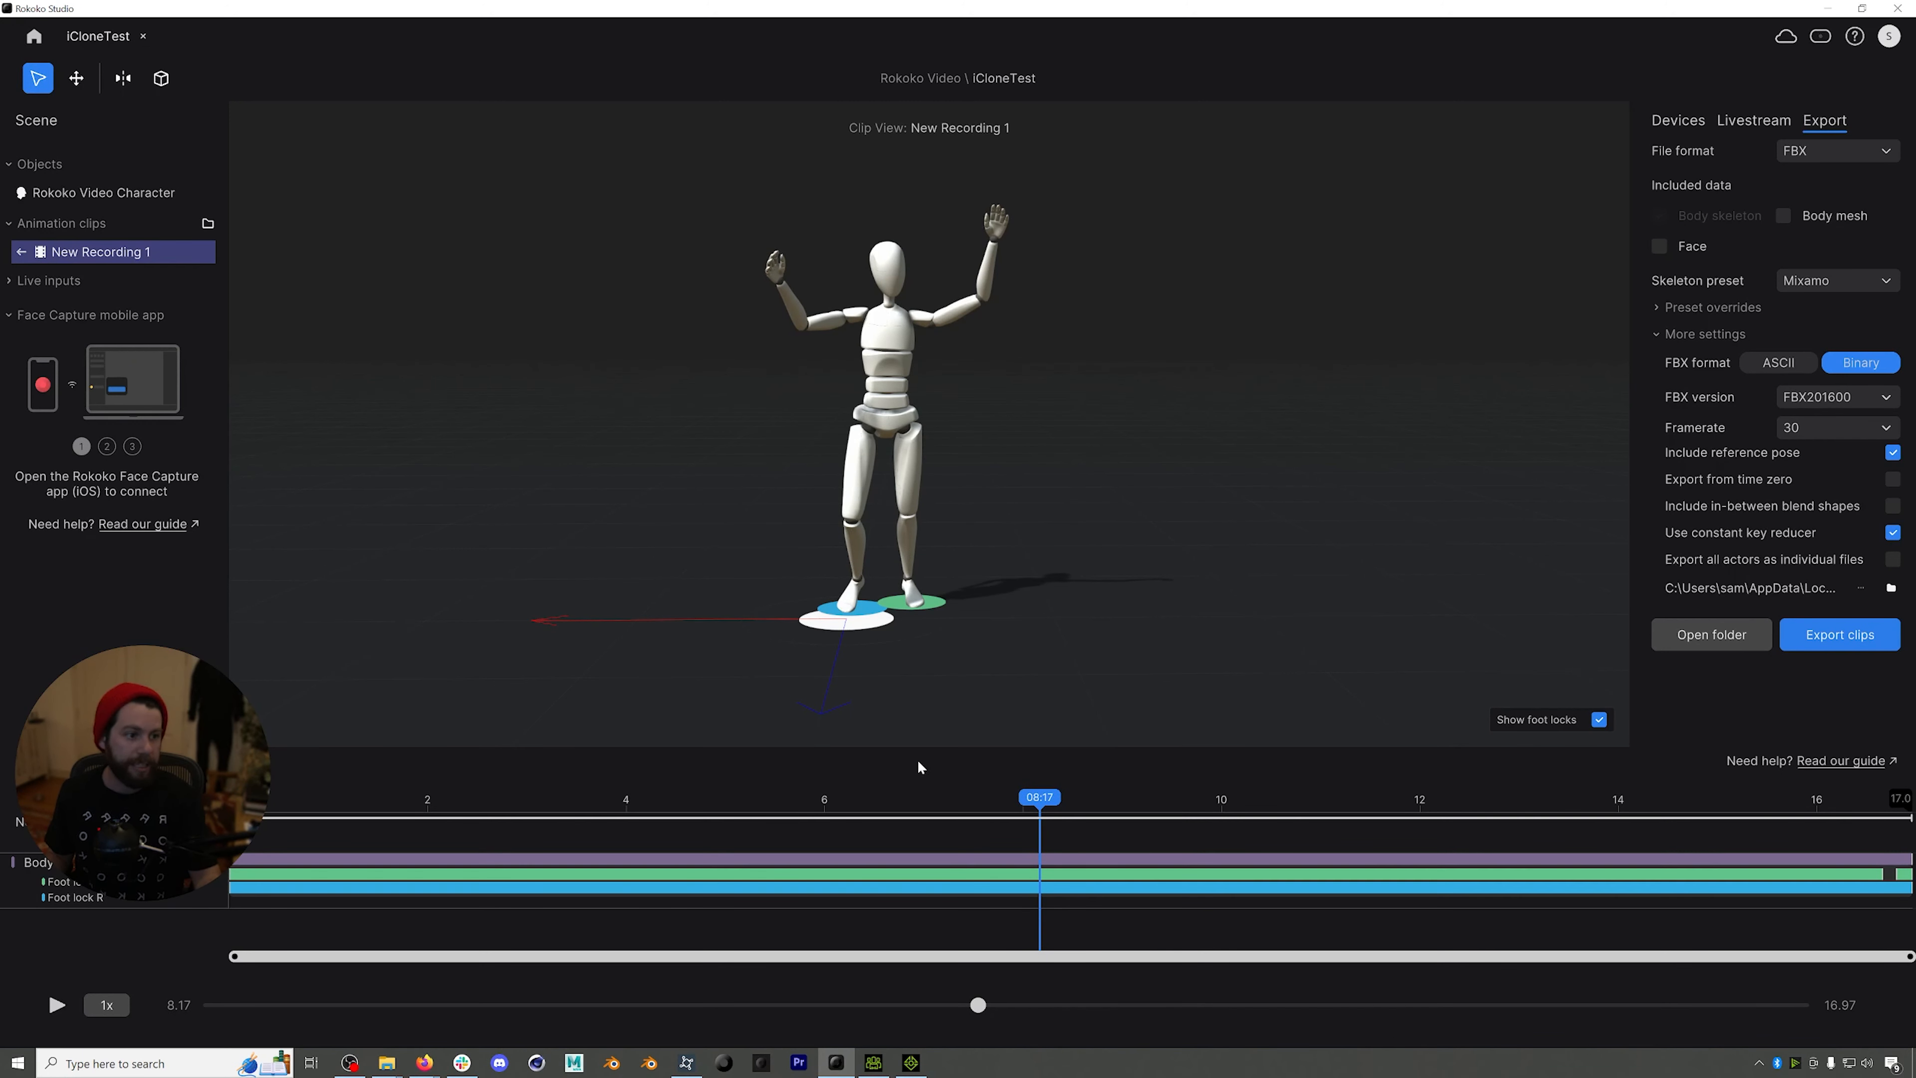
- Rename the New Recording 1 animation clip as MonsterRKV
left_click_drag(1039, 799, 1001, 803)
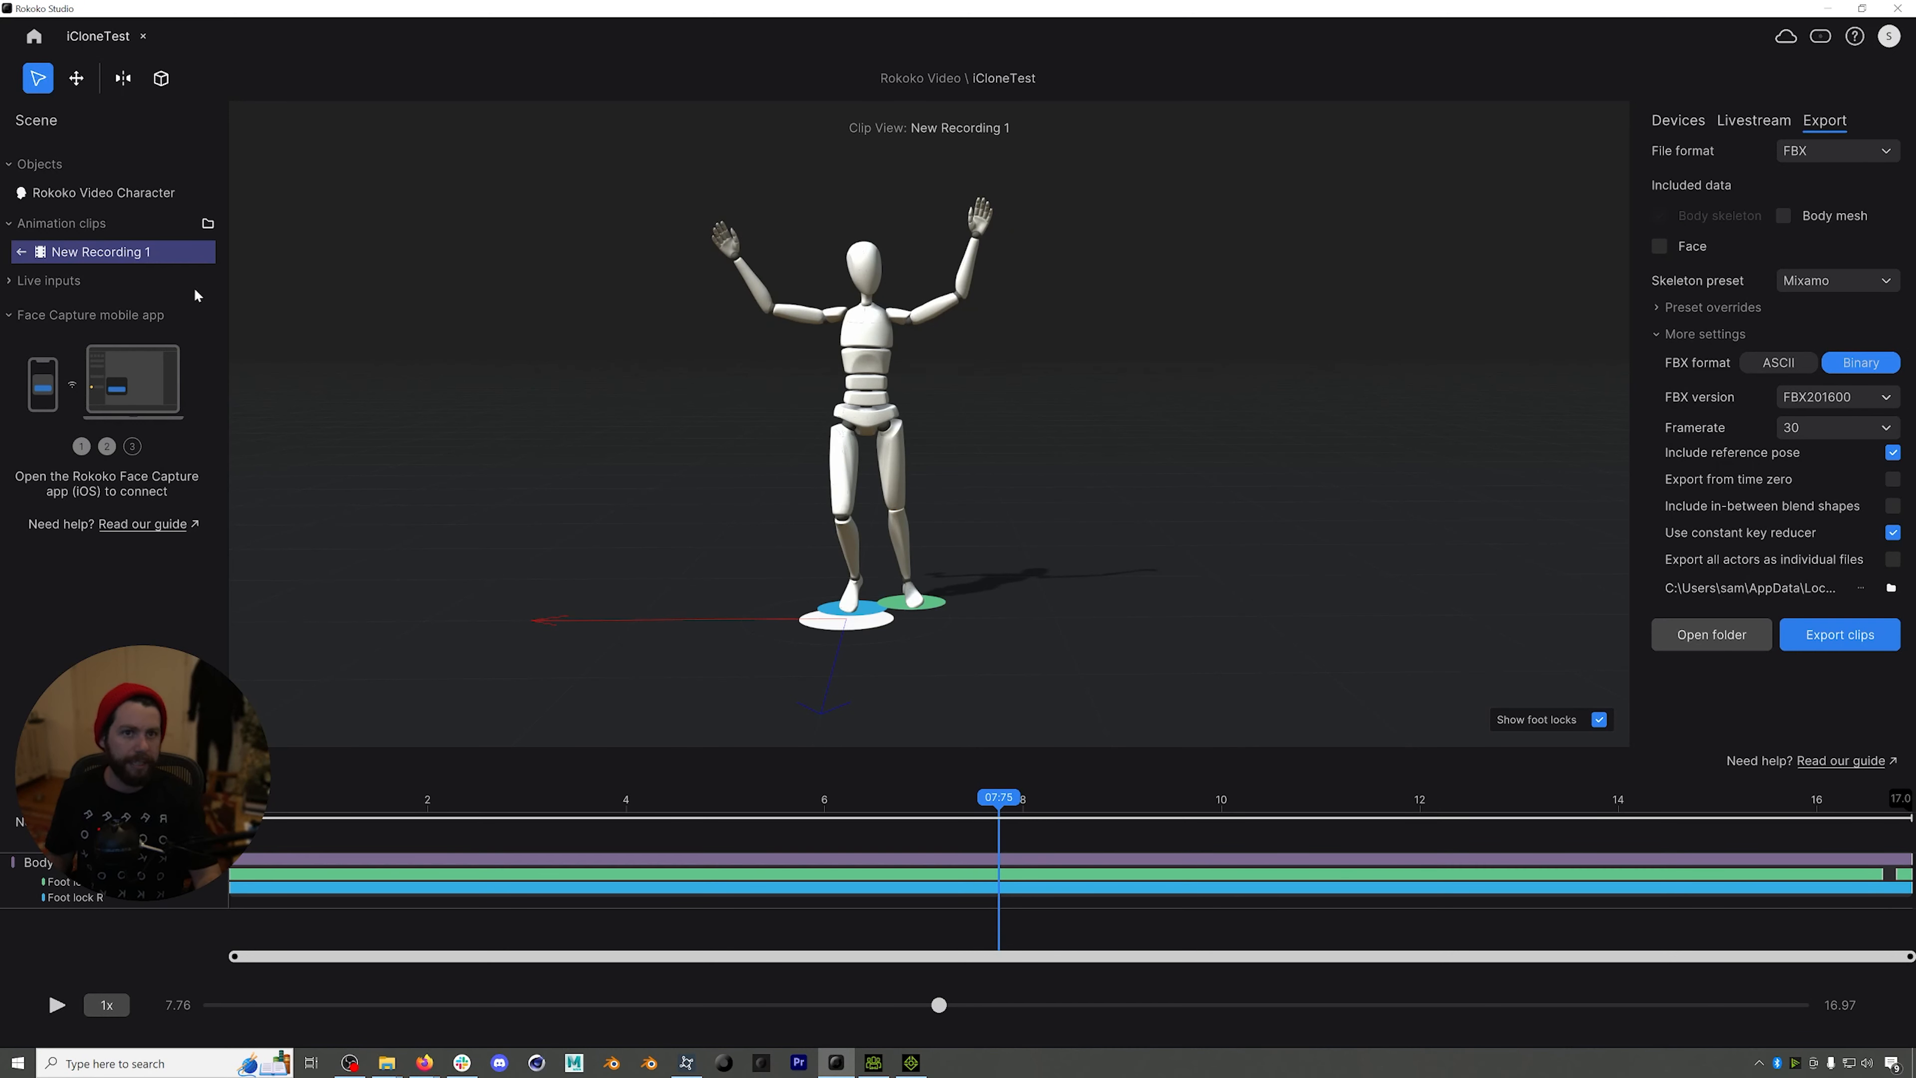
right_click(115, 254)
left_click(120, 266)
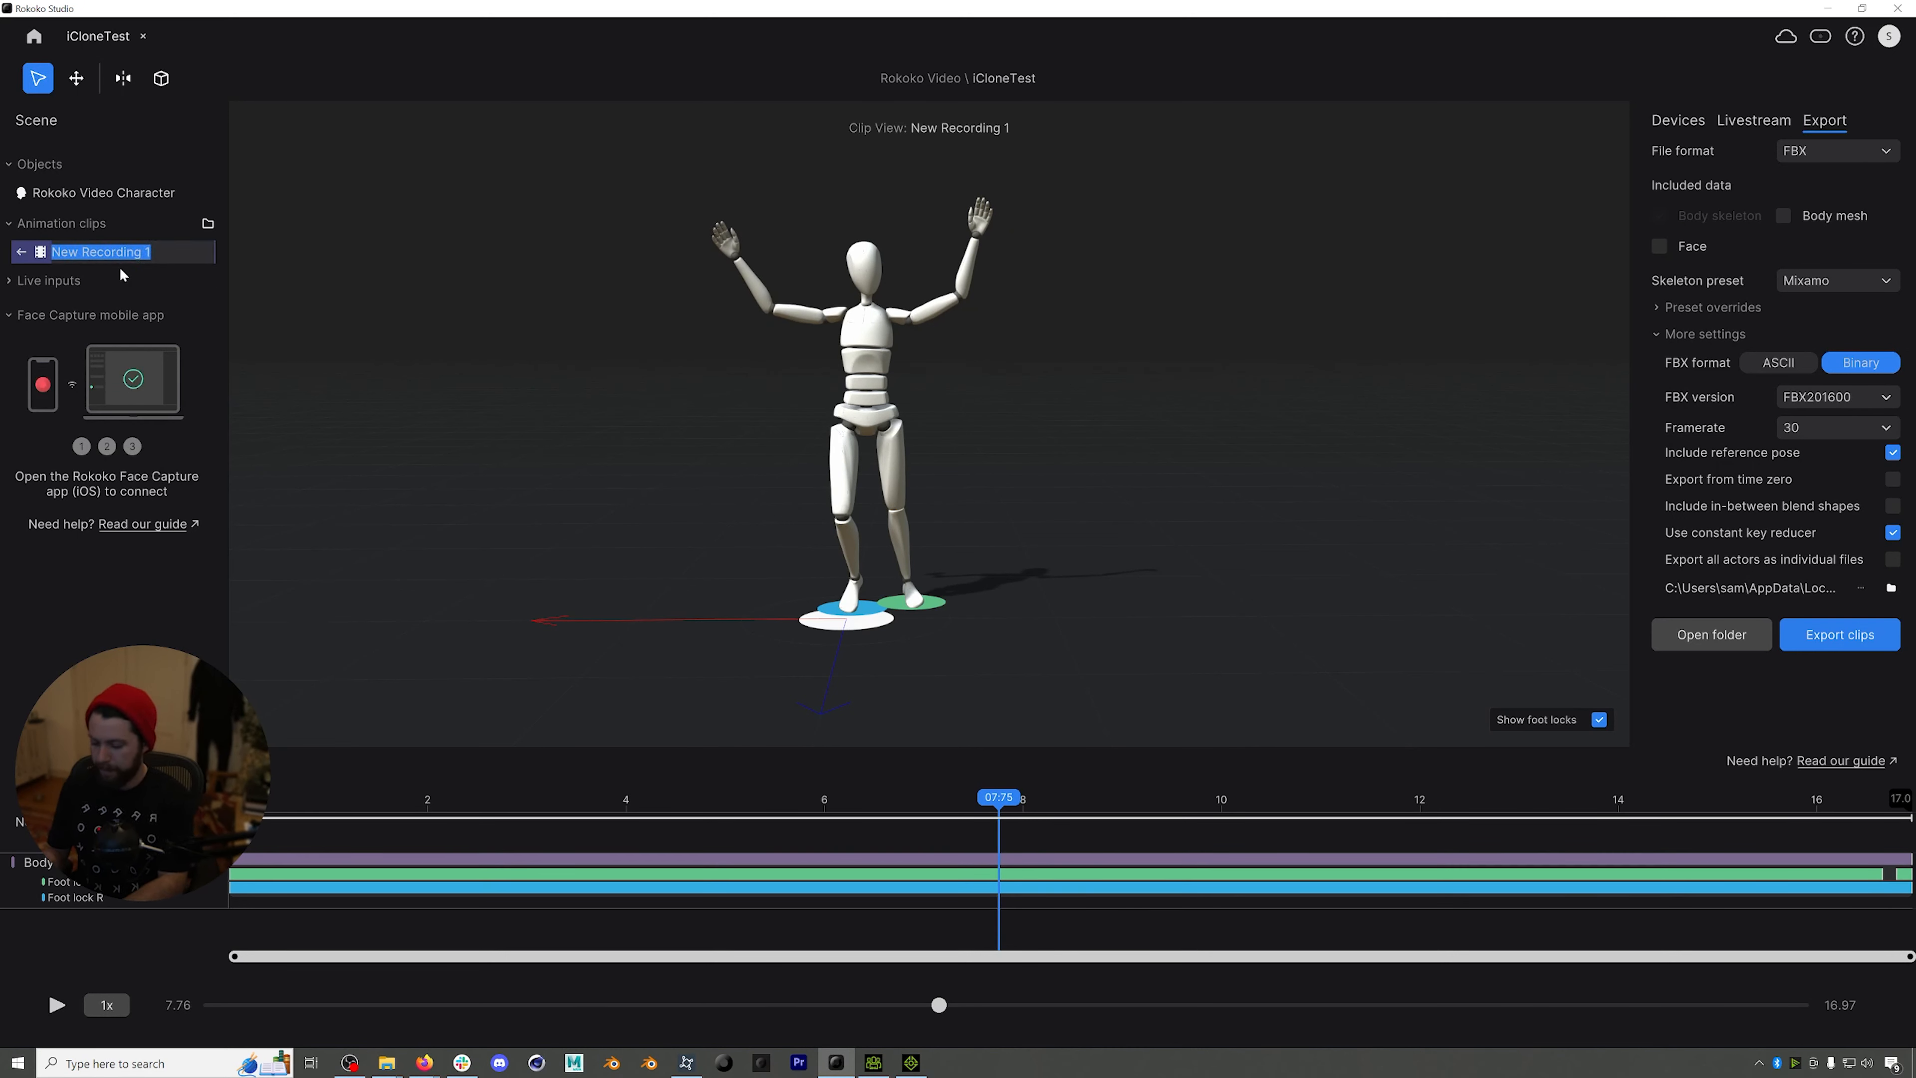
type("MonsterR")
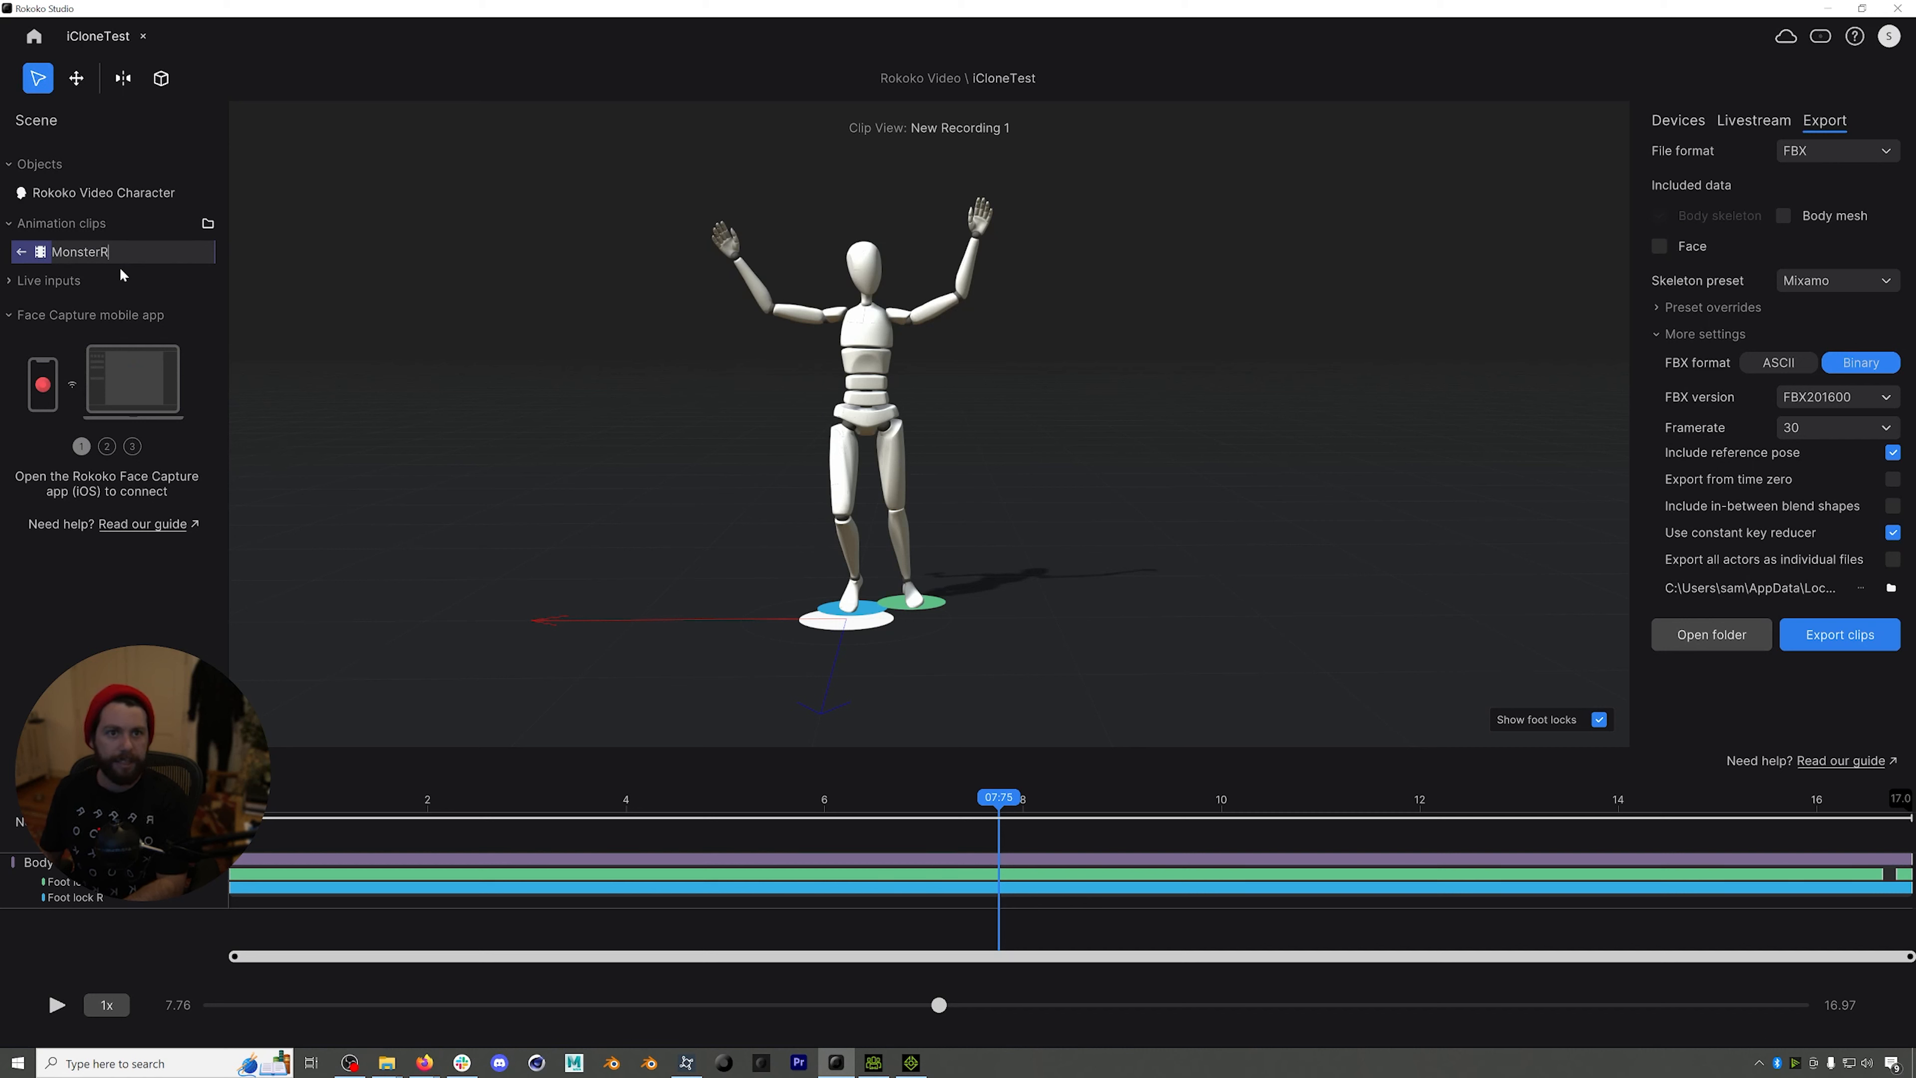
type("KV")
key("Return")
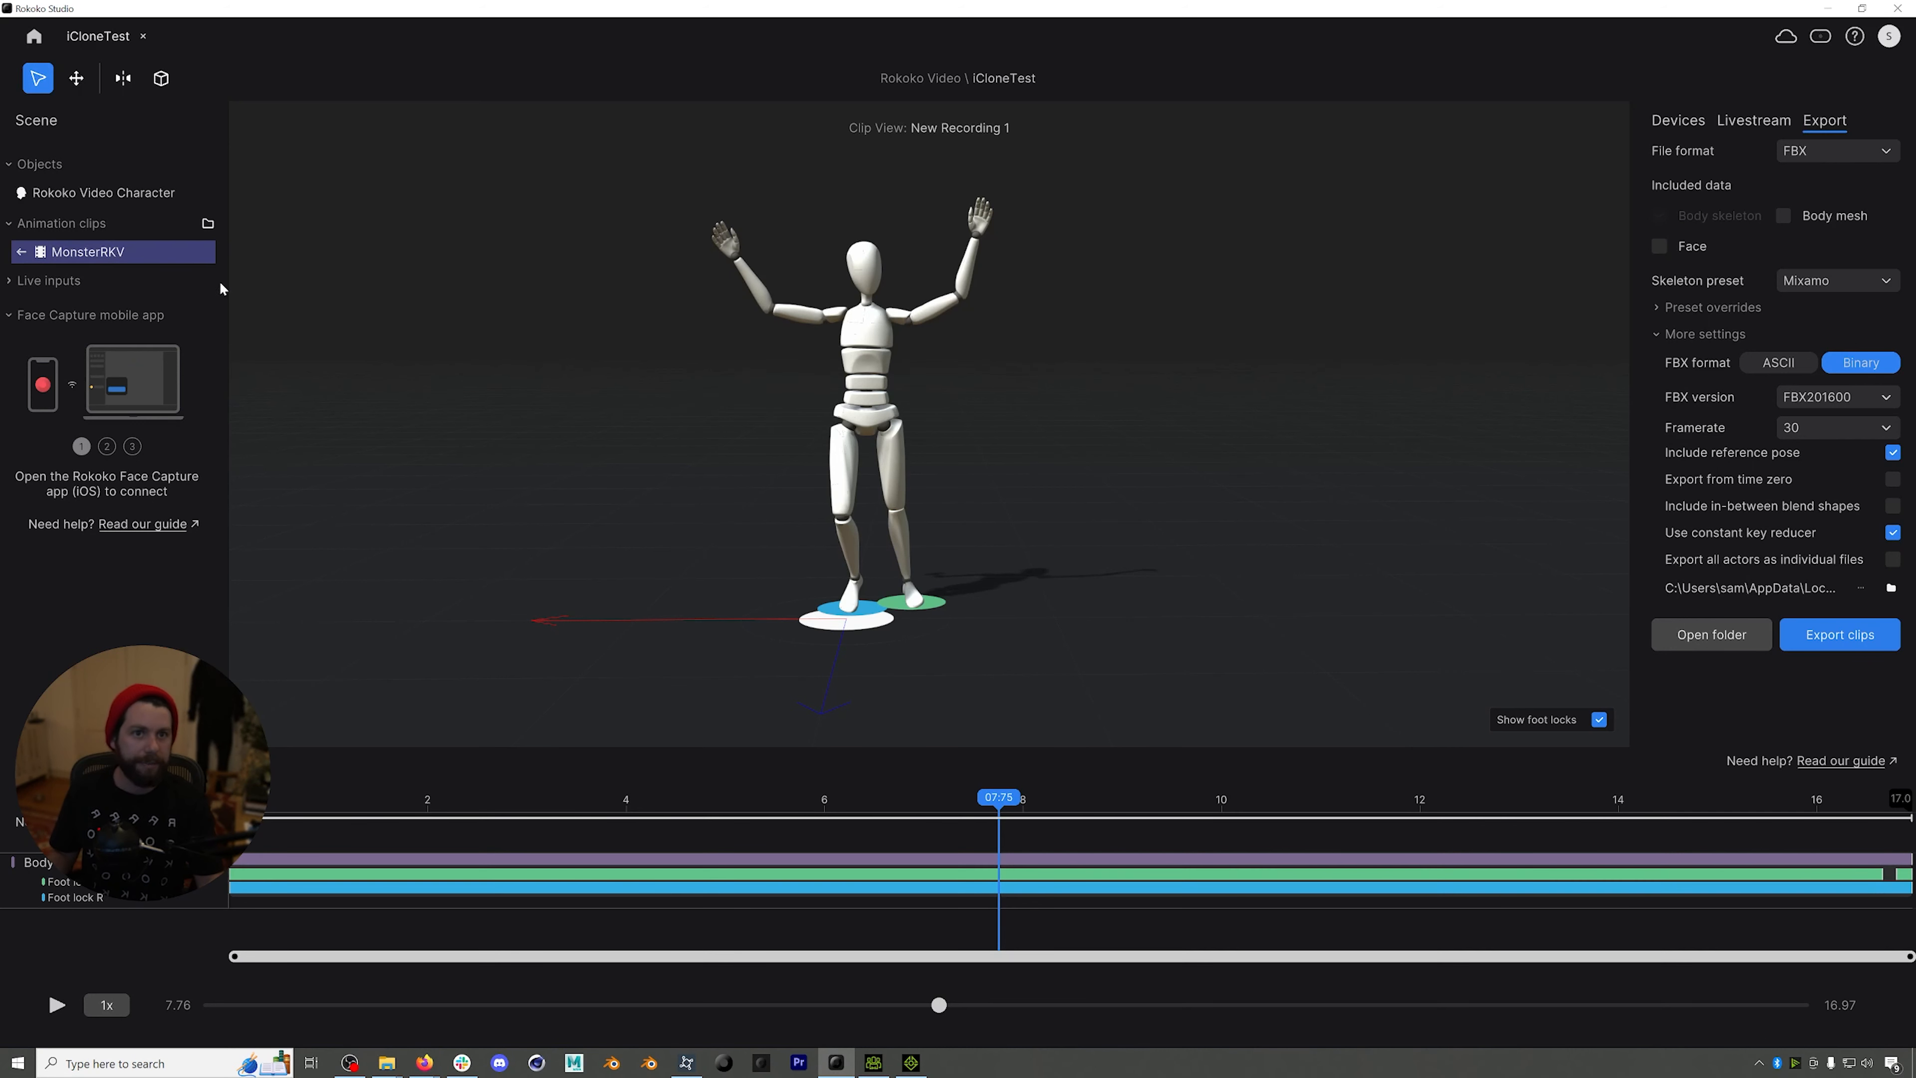
- Export the MonsterRKV clip as a binary FBX with the Mixamo skeleton preset at 30 fps
right_click(114, 253)
left_click(163, 324)
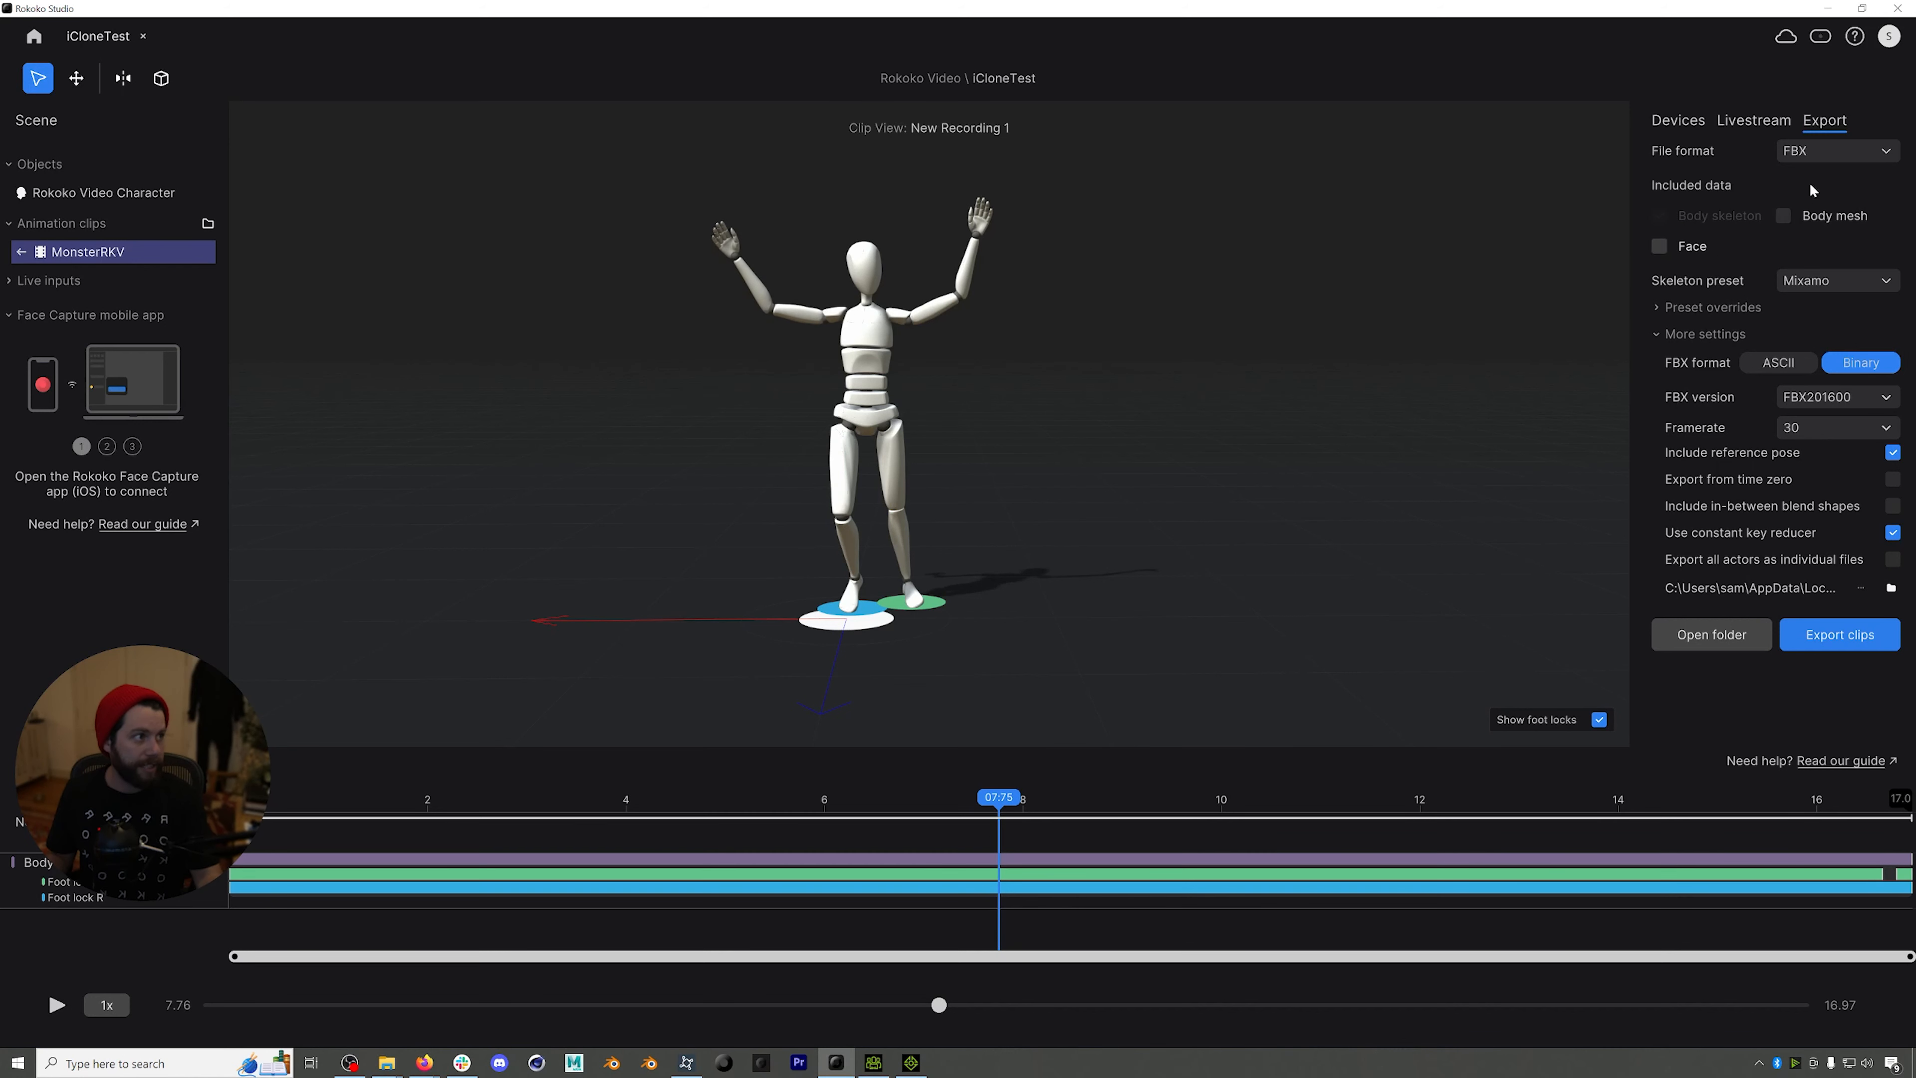
left_click(1816, 643)
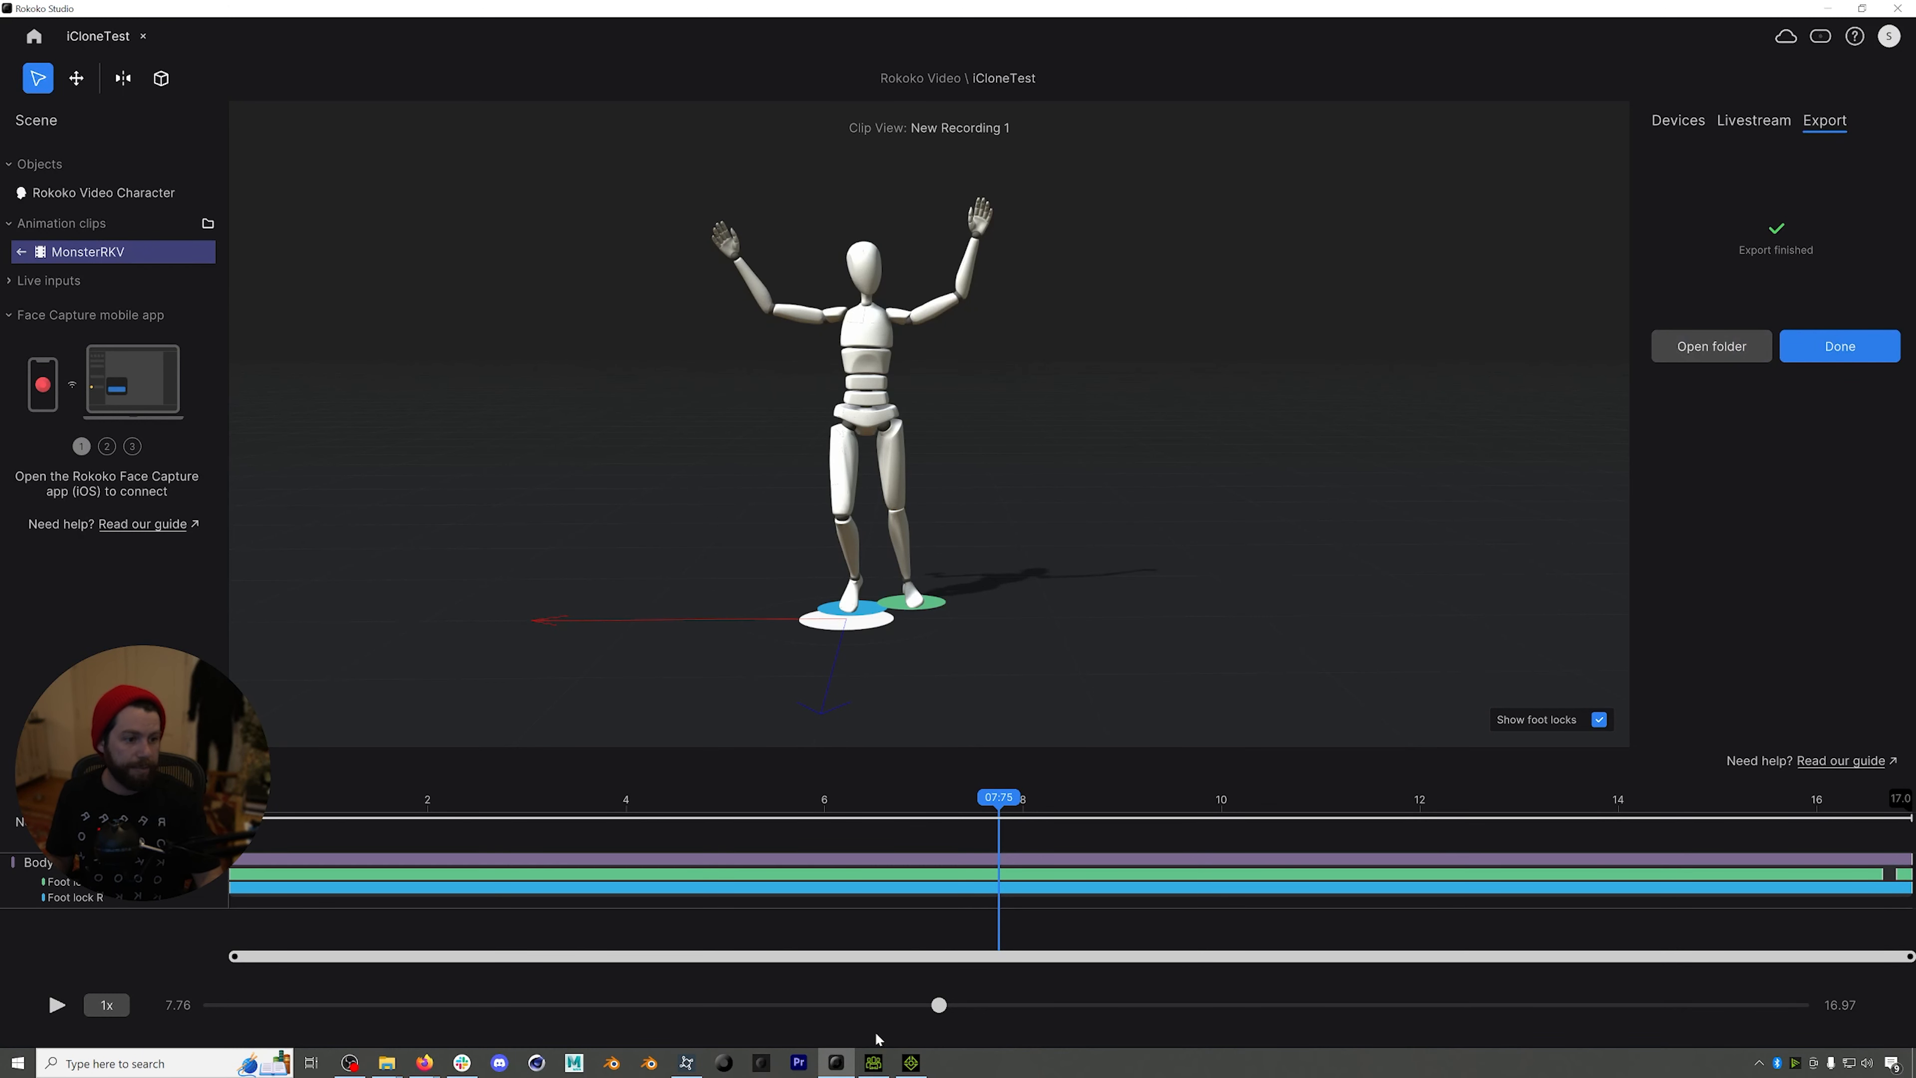
- Switch to iClone and load the green Toon Goon character from the ActorCore Crowd folder into the empty scene
left_click(912, 1063)
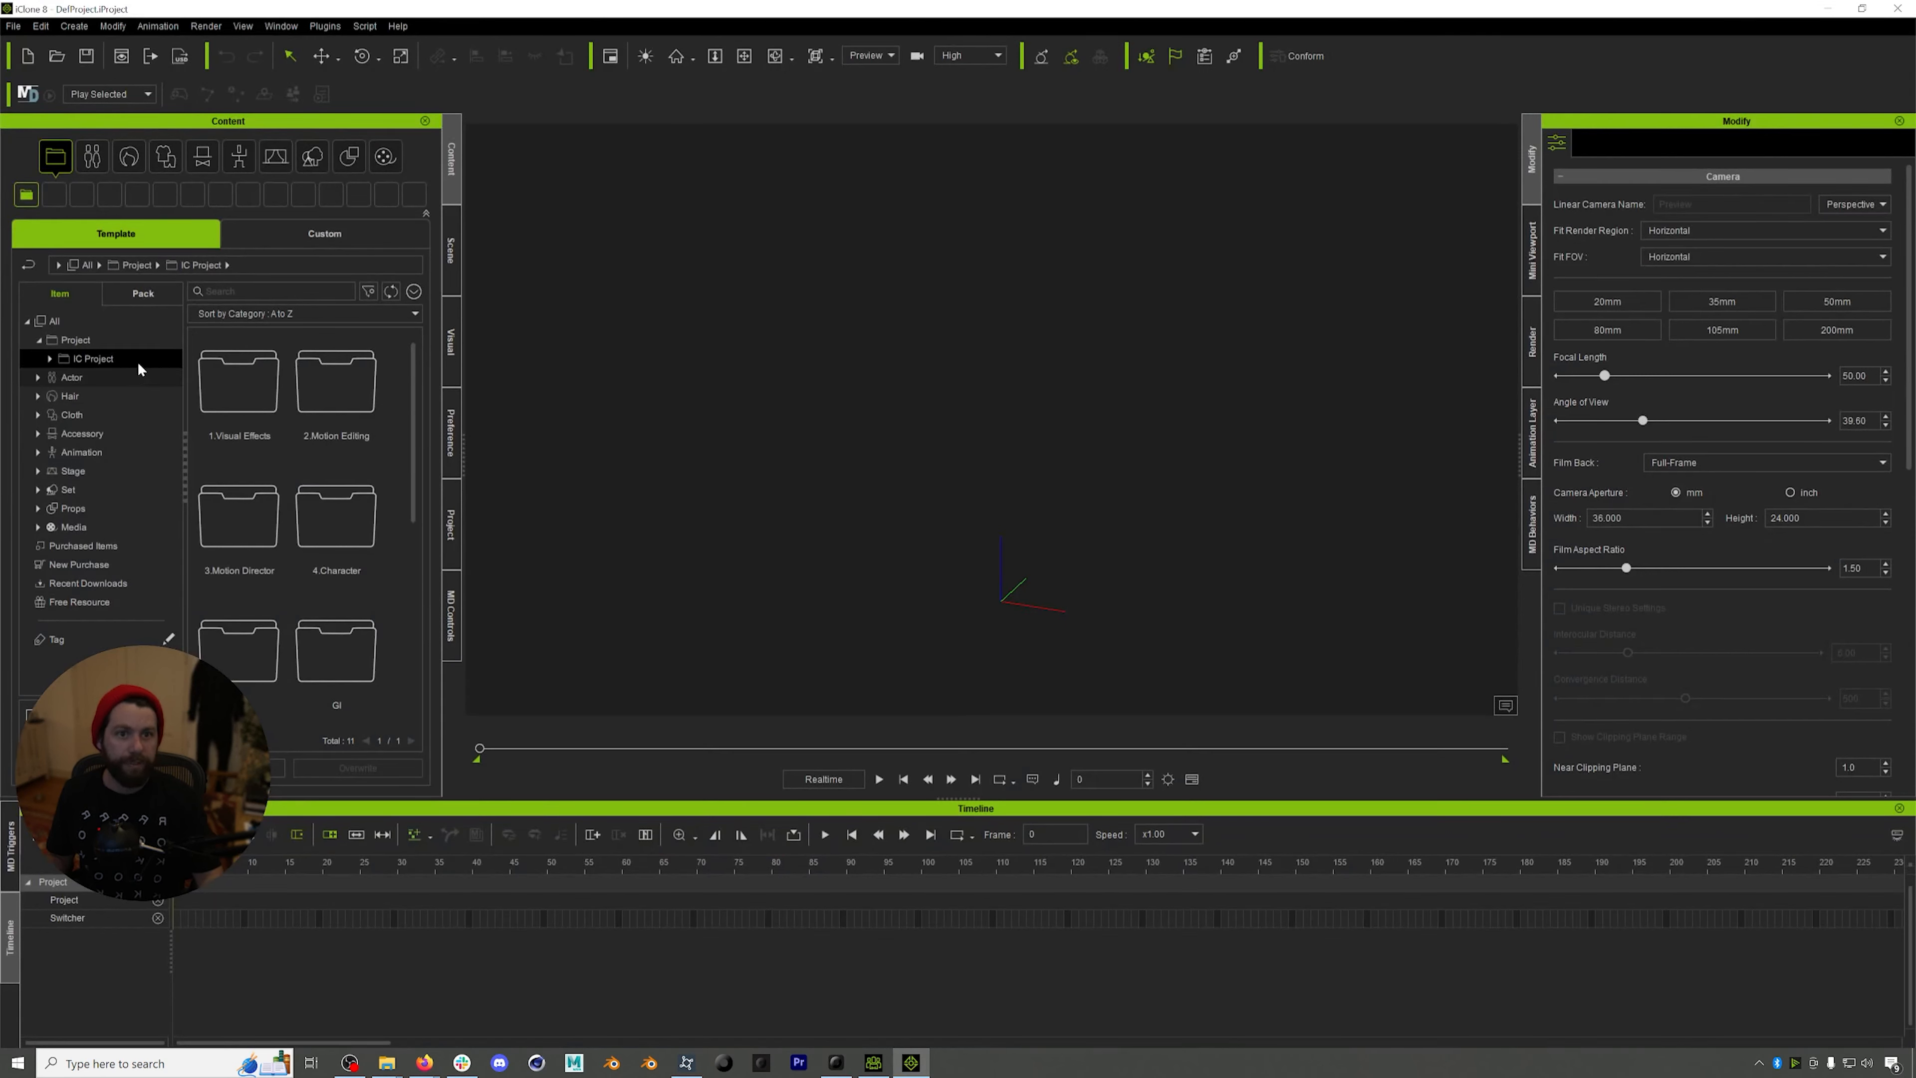
left_click(80, 340)
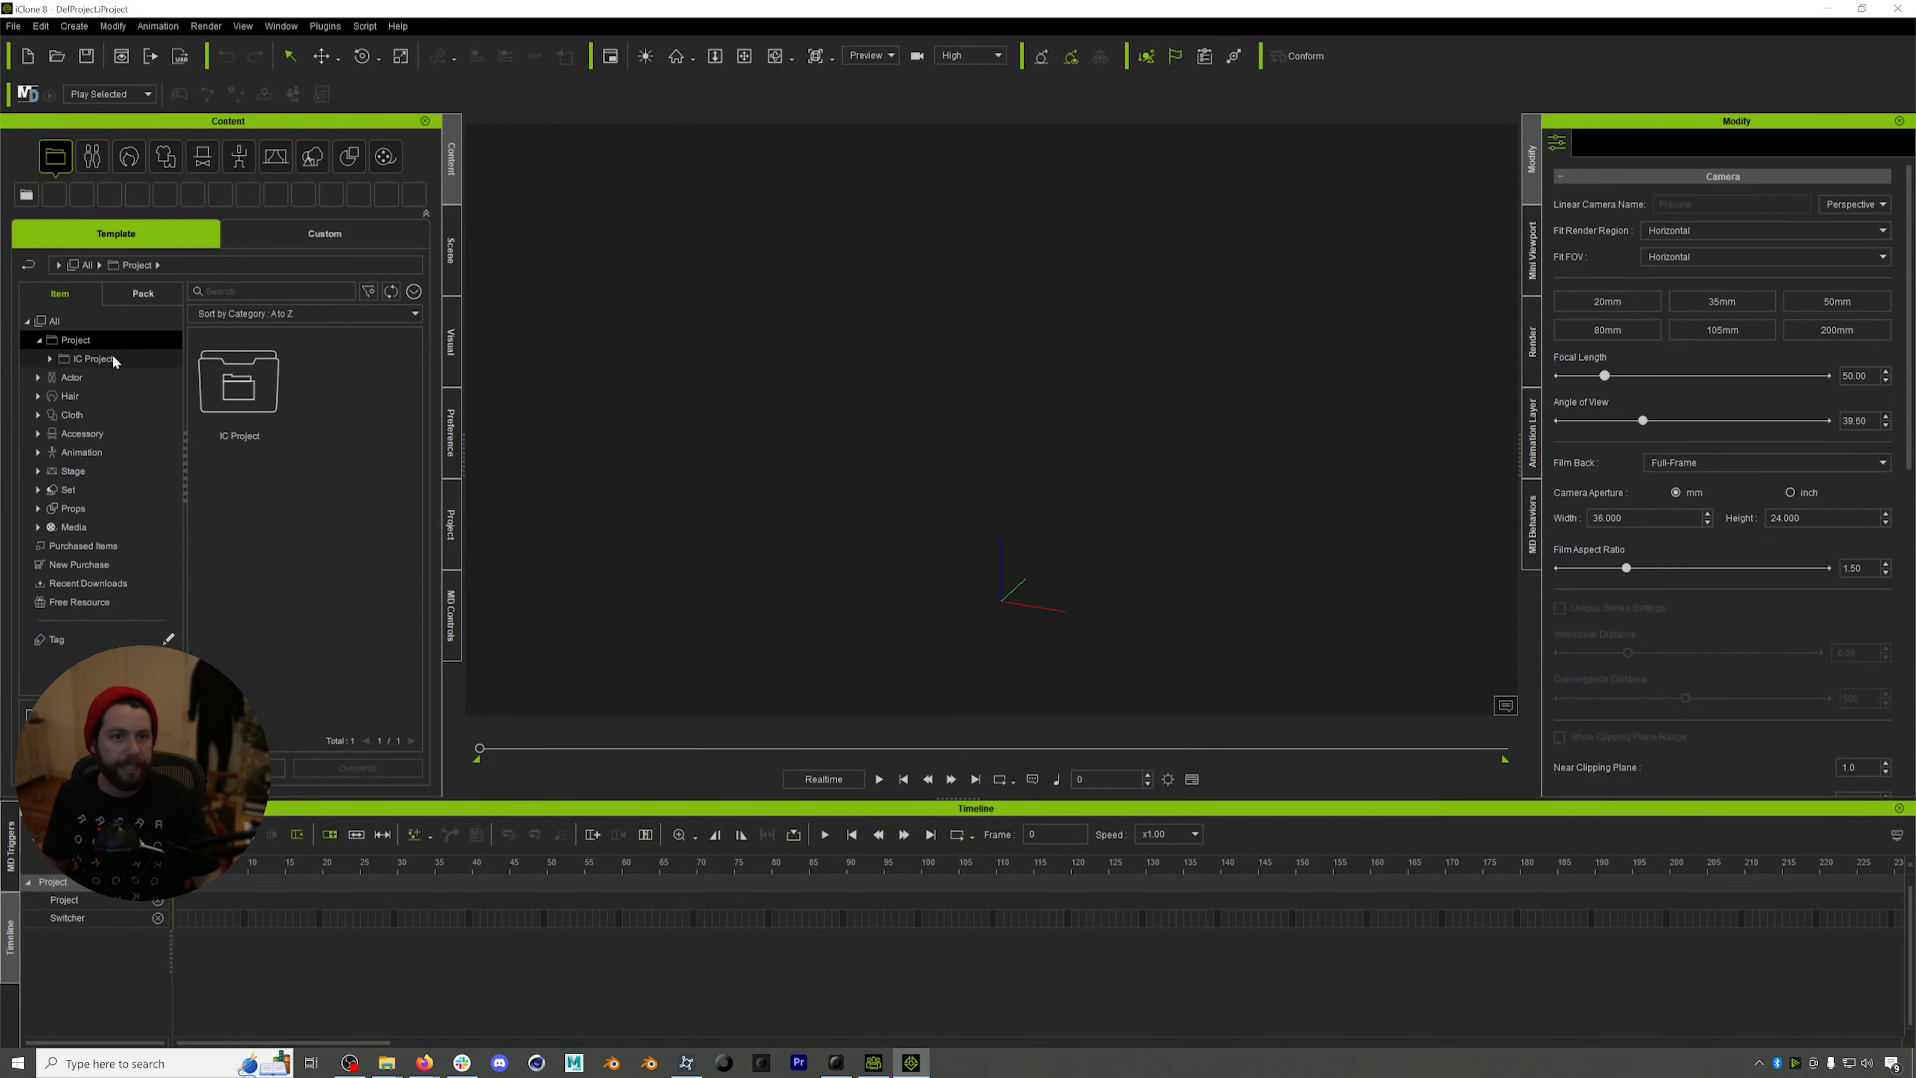
left_click(83, 379)
double_click(256, 381)
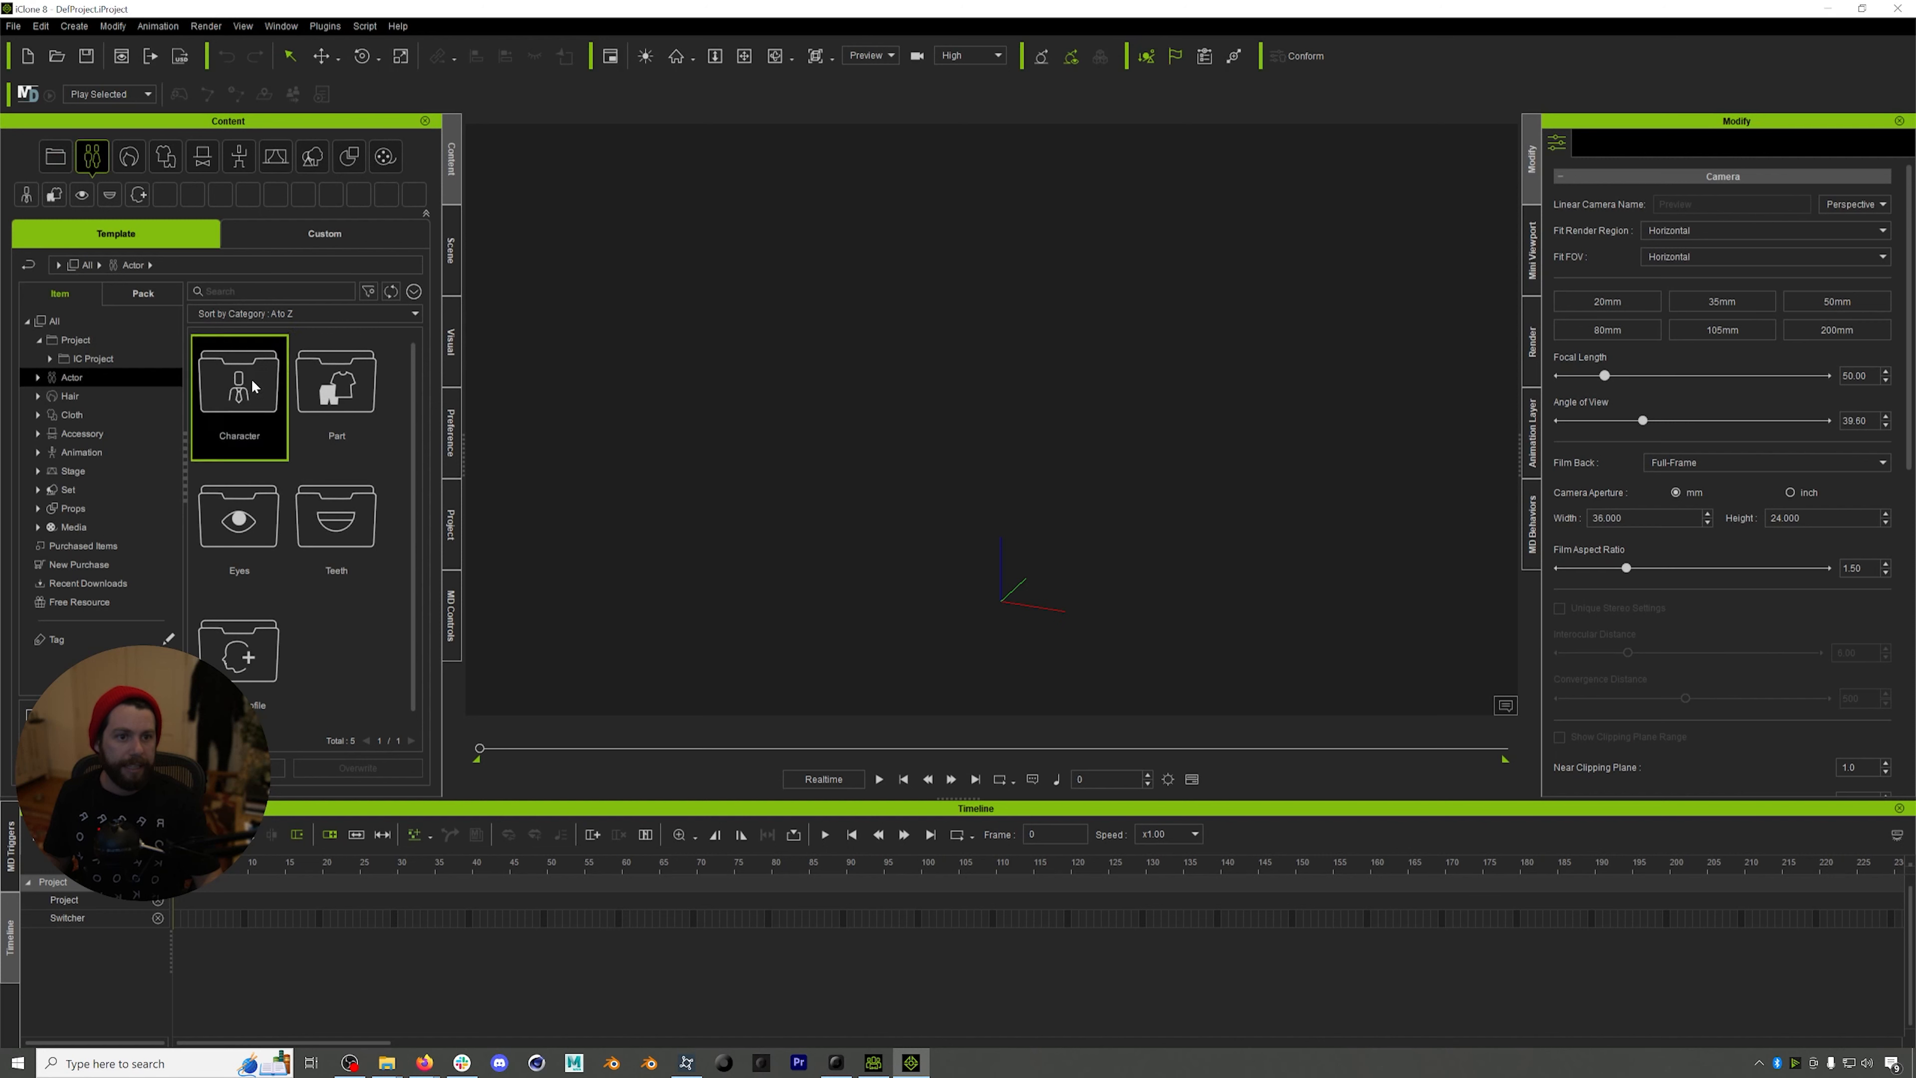
double_click(242, 381)
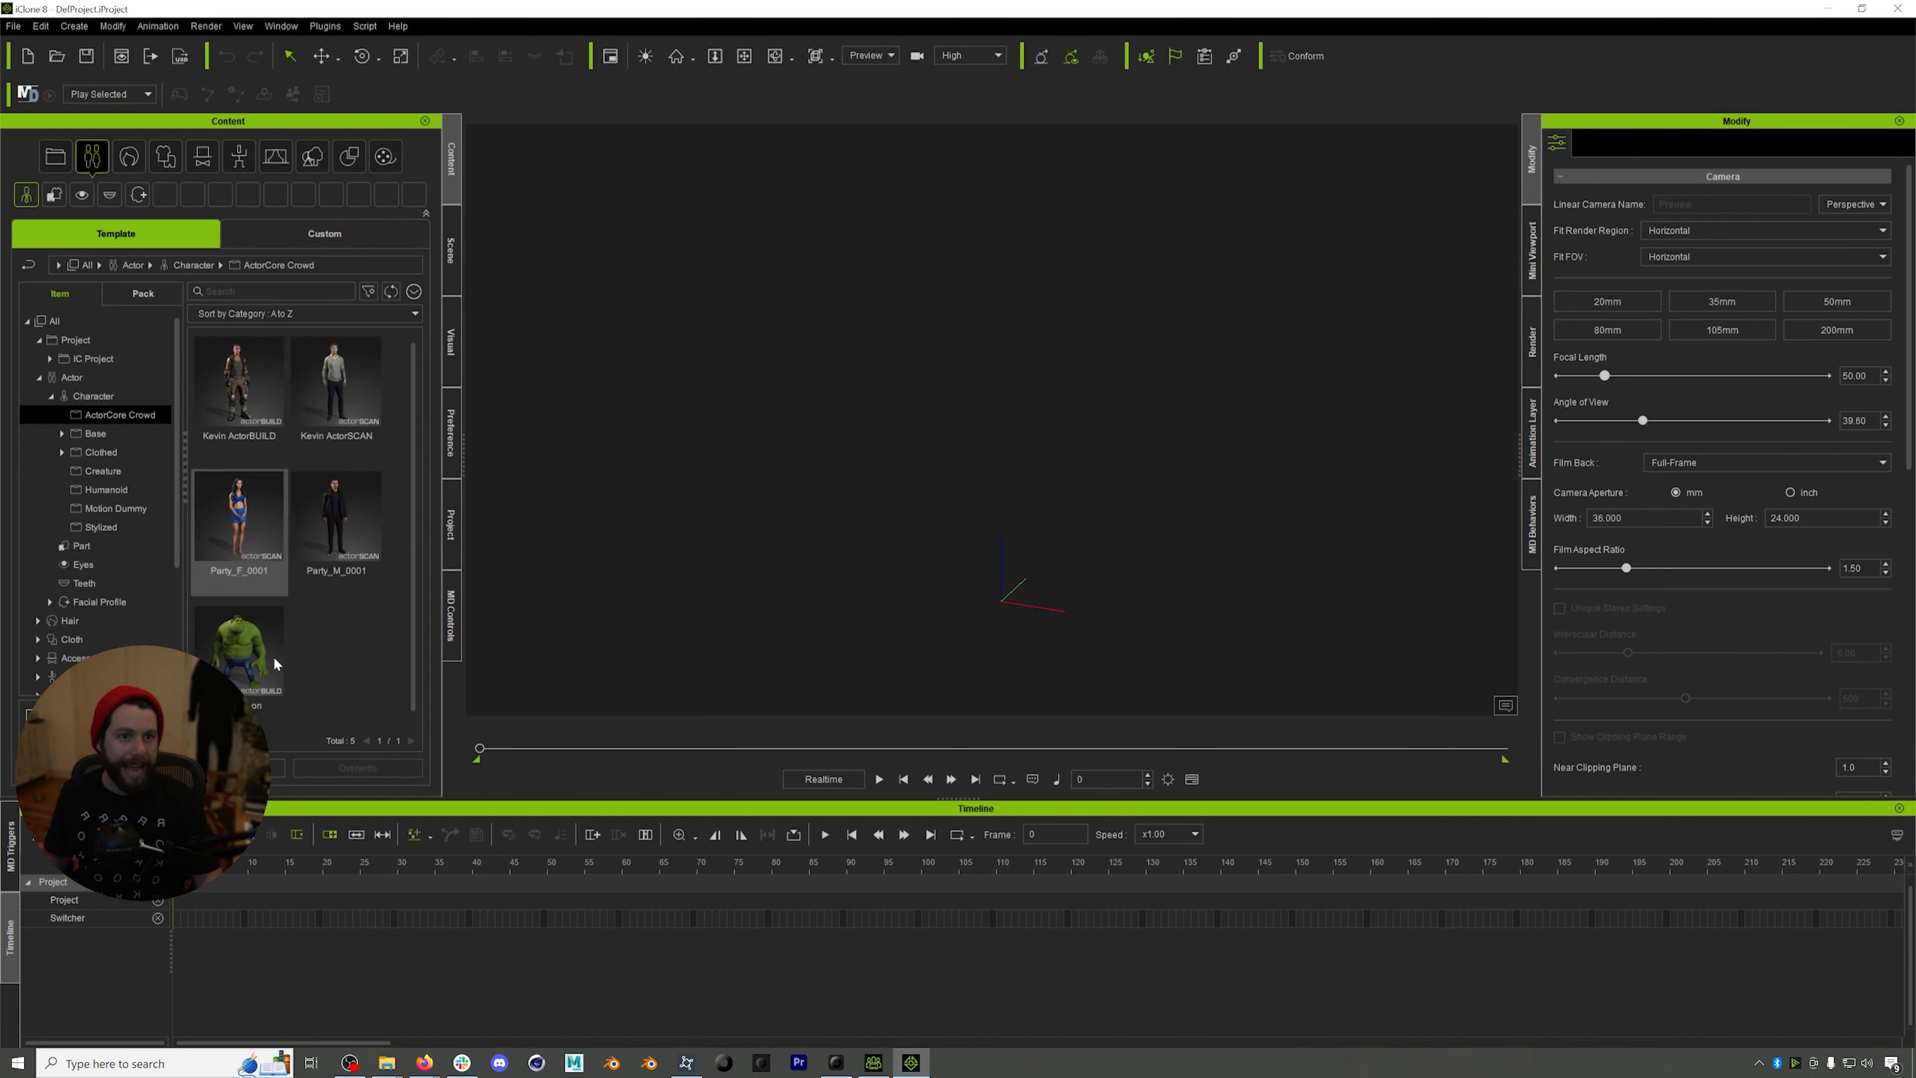
double_click(255, 660)
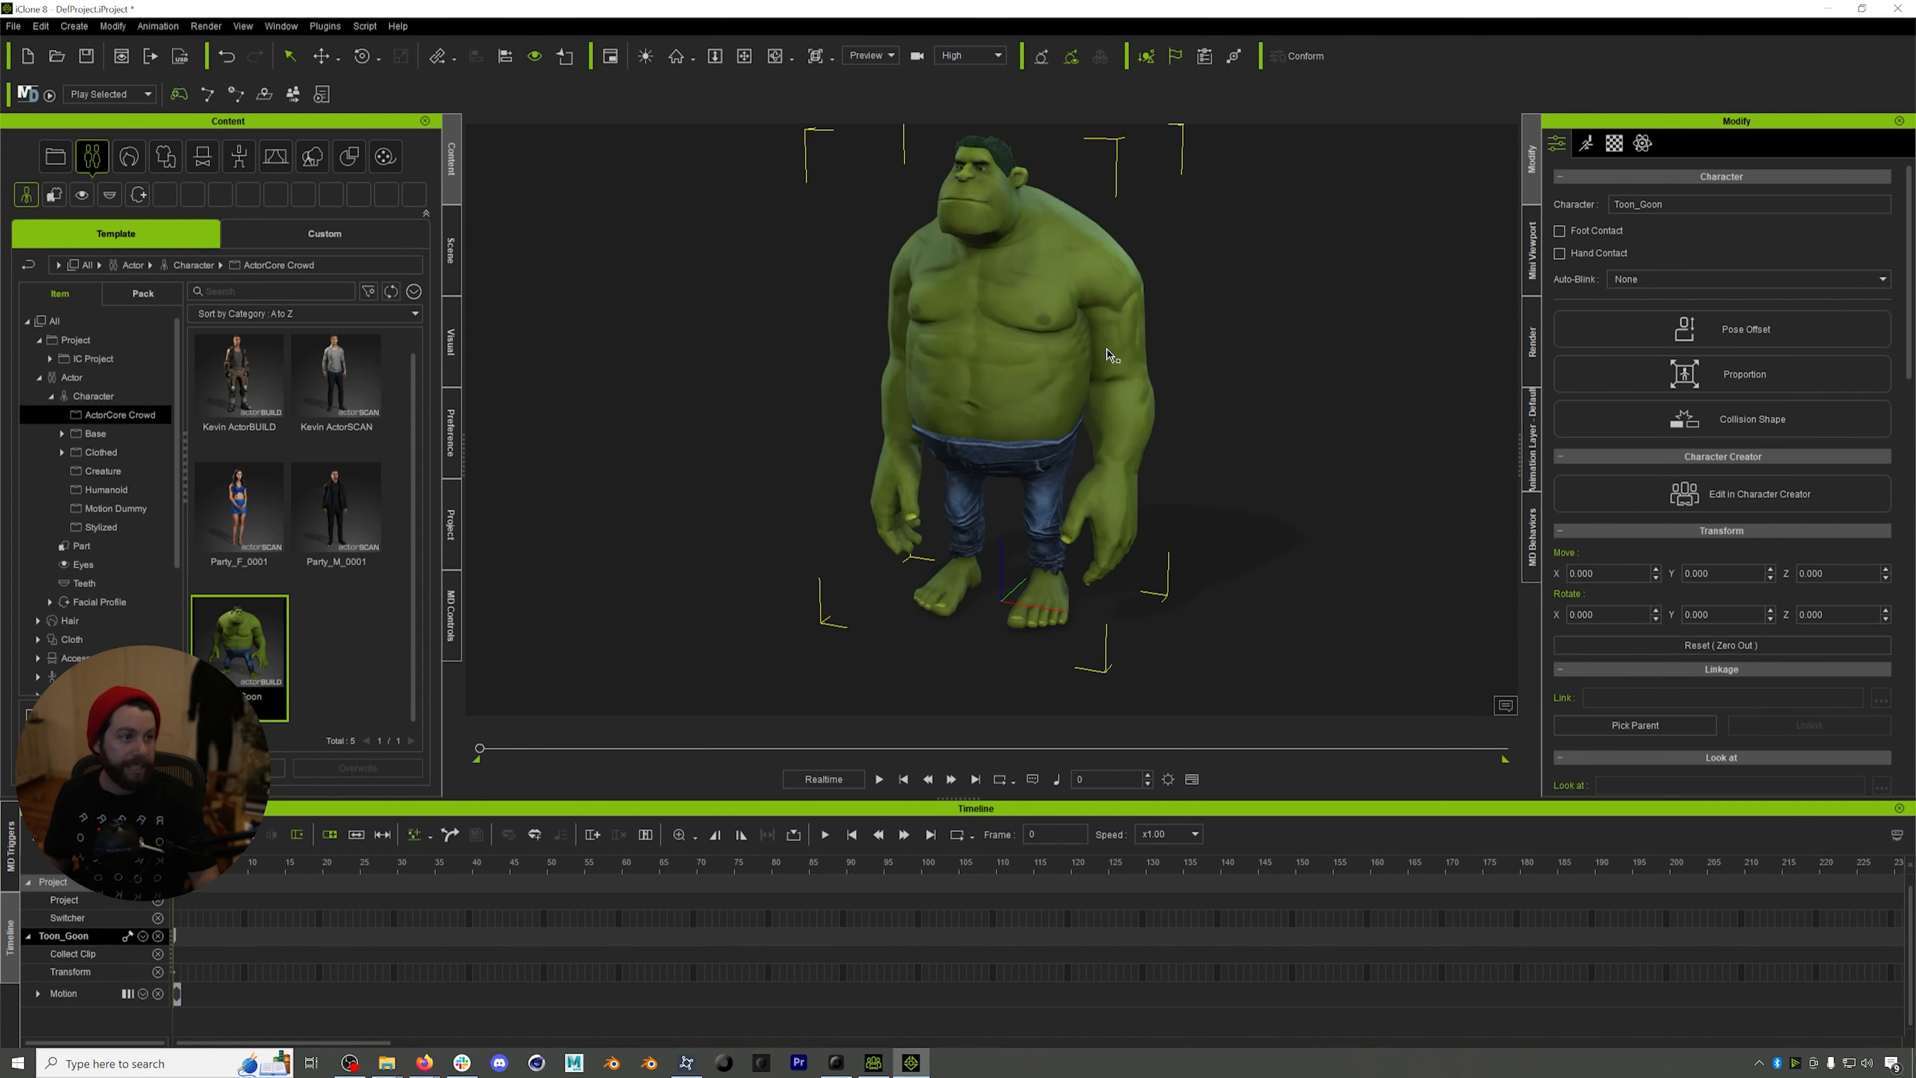
scroll(1107, 355, "down", 2)
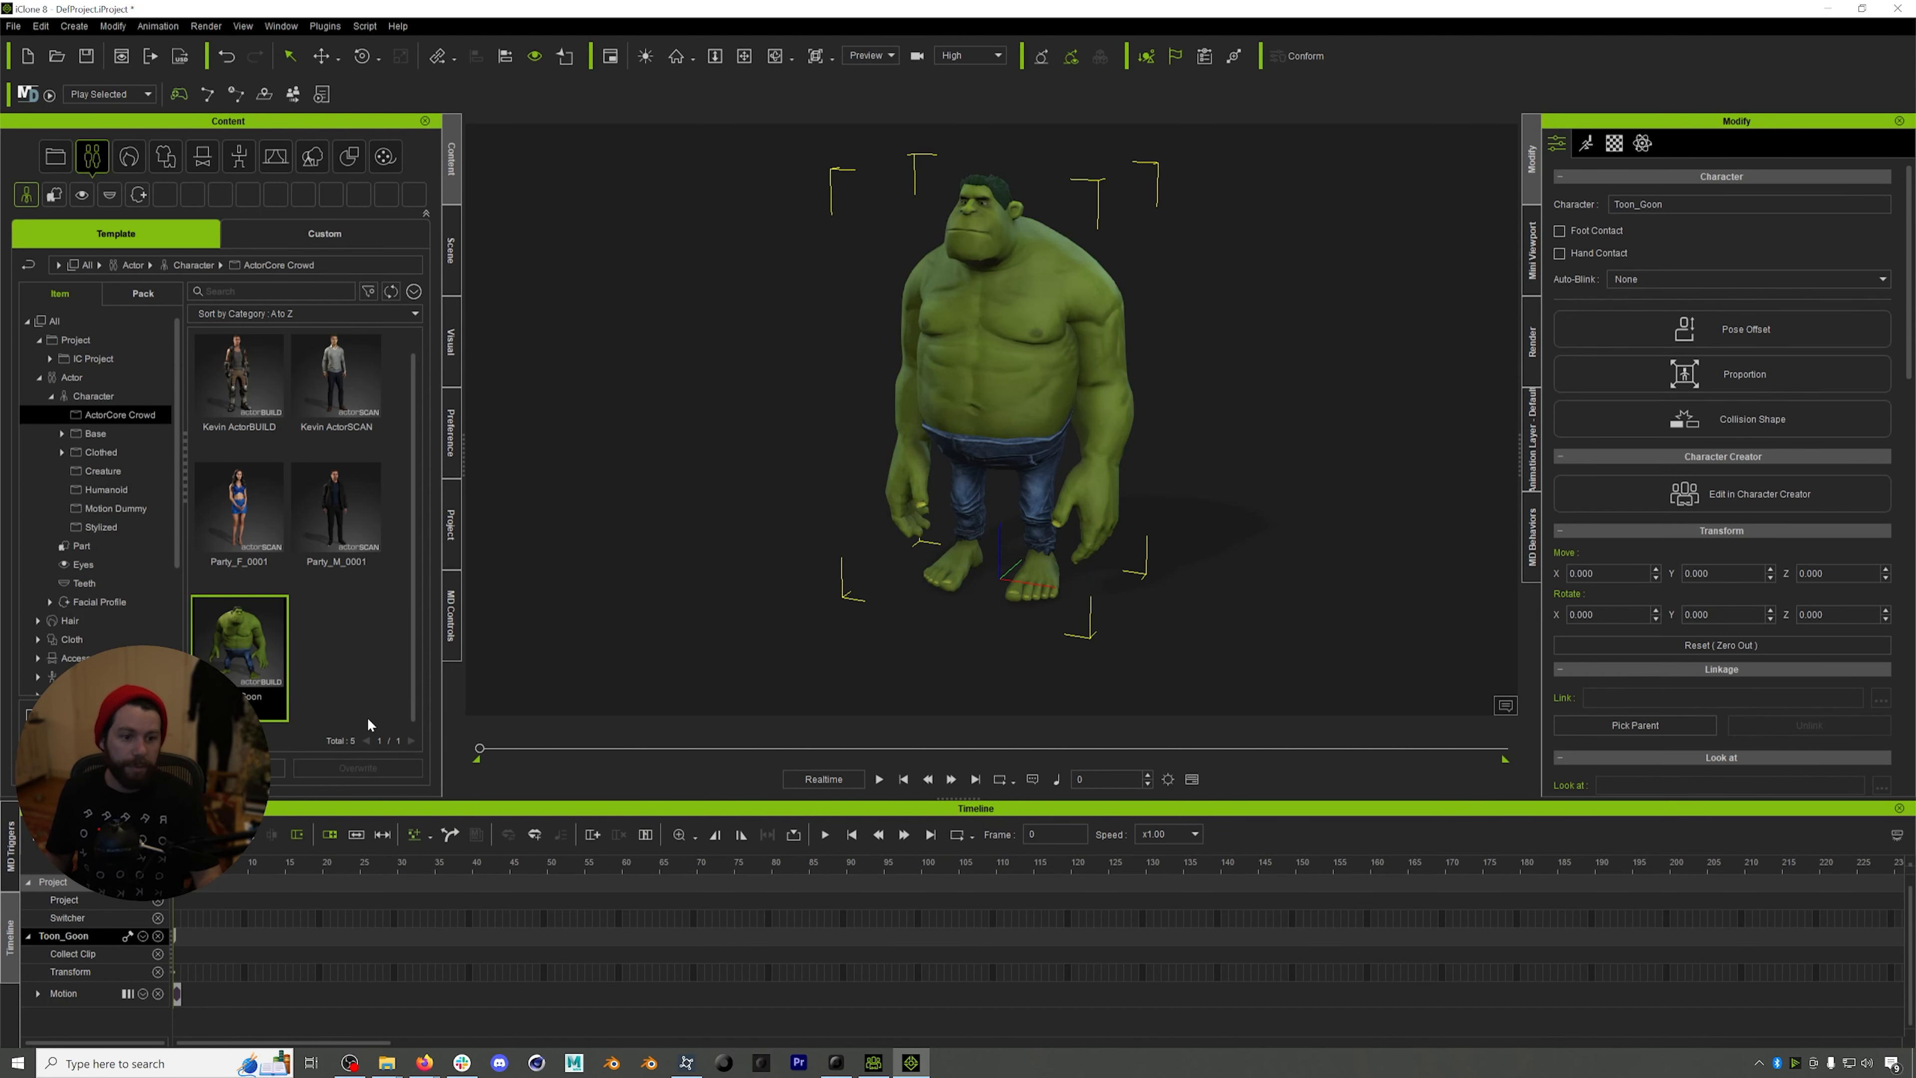
- Bring the MonsterRKV_mixamo file from File Explorer's Exports folder onto the Toon Goon character to start its motion import
mouse_move(386, 1063)
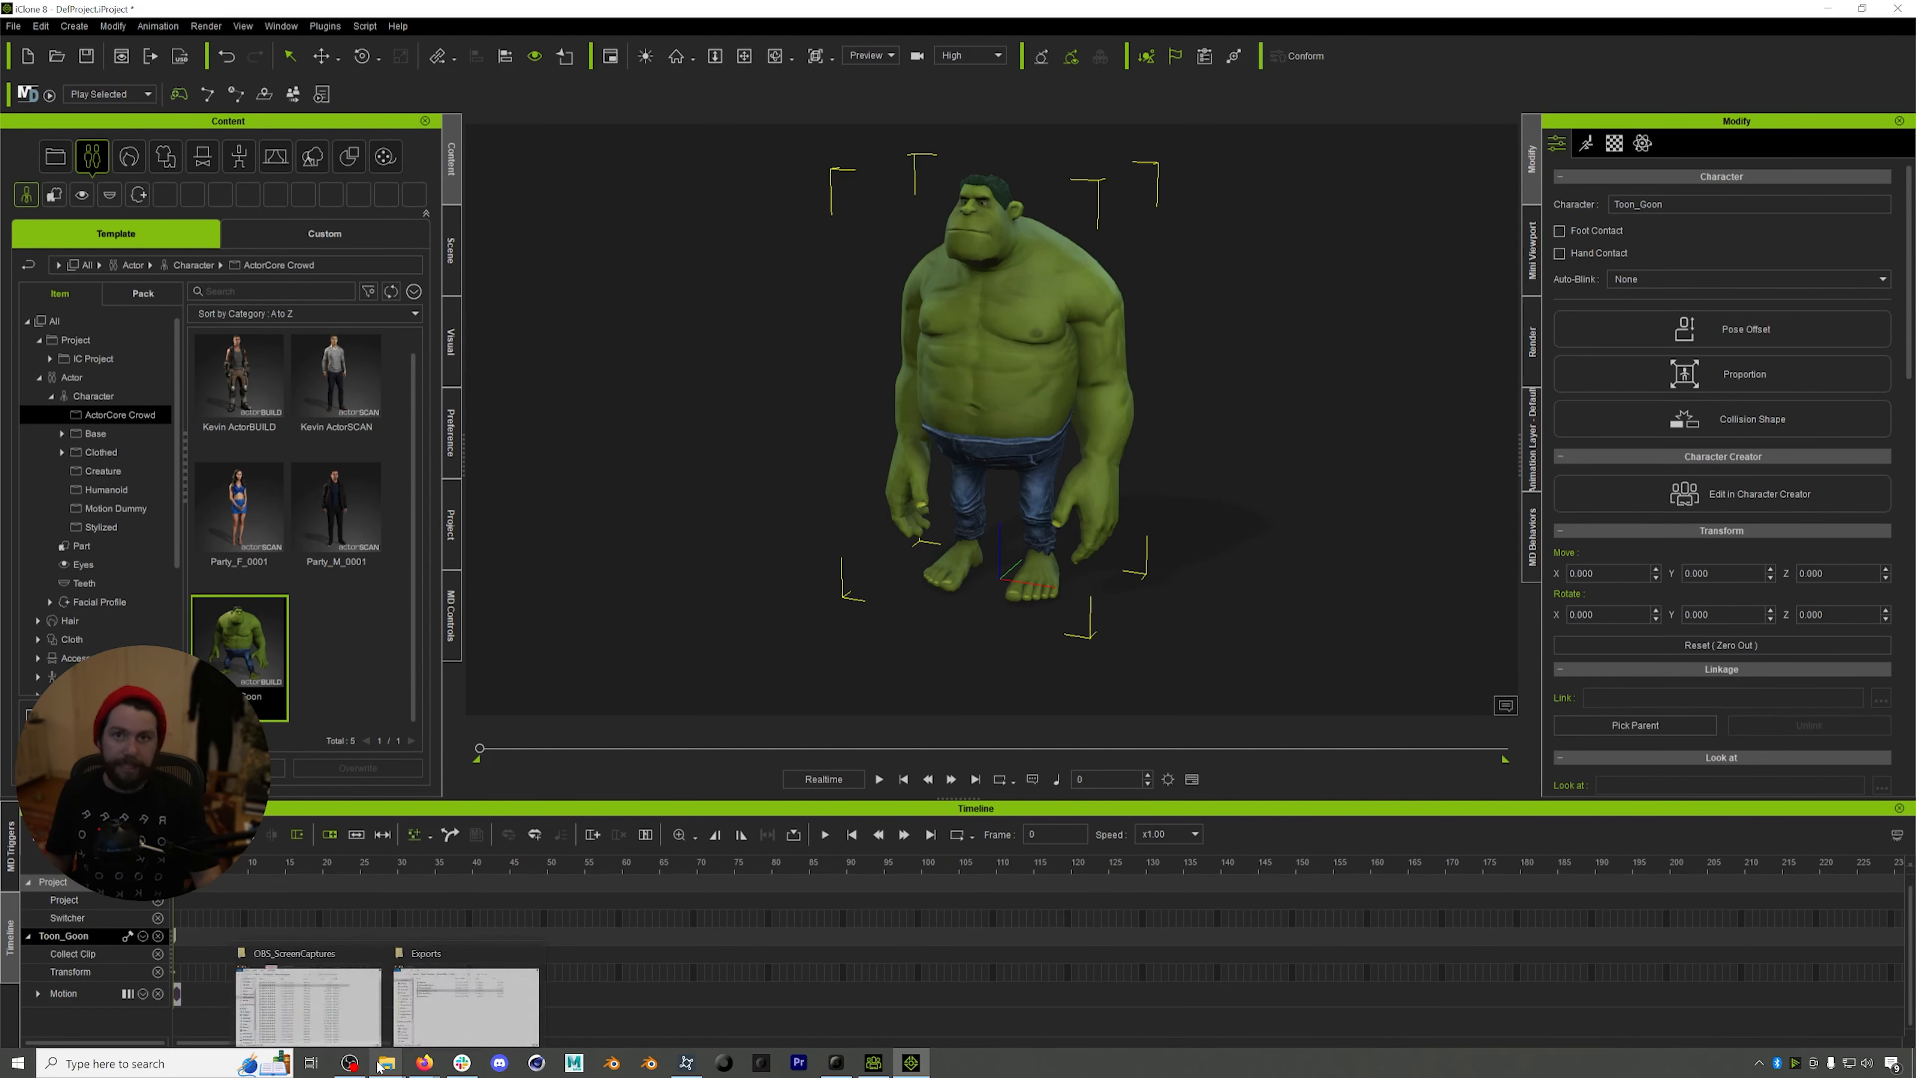
left_click(439, 1001)
left_click_drag(662, 541, 646, 427)
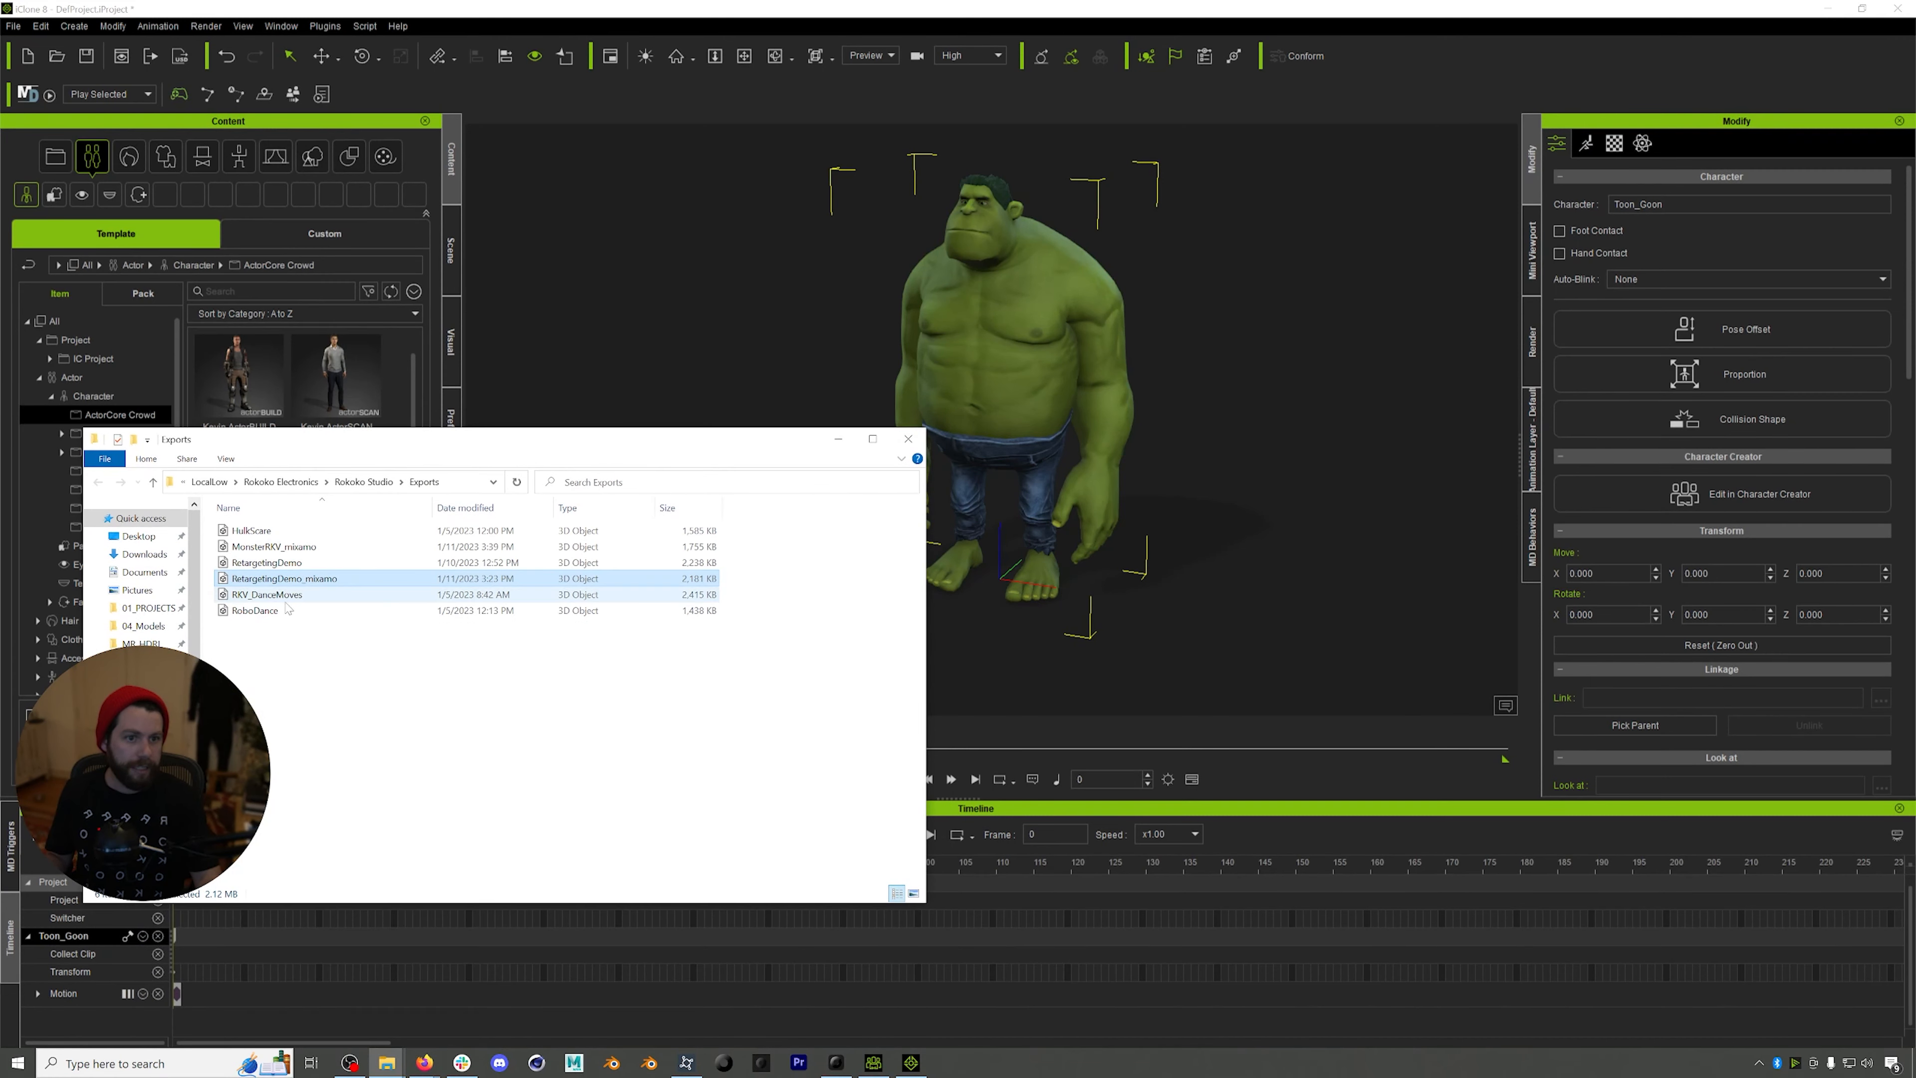
left_click(267, 595)
left_click(284, 548)
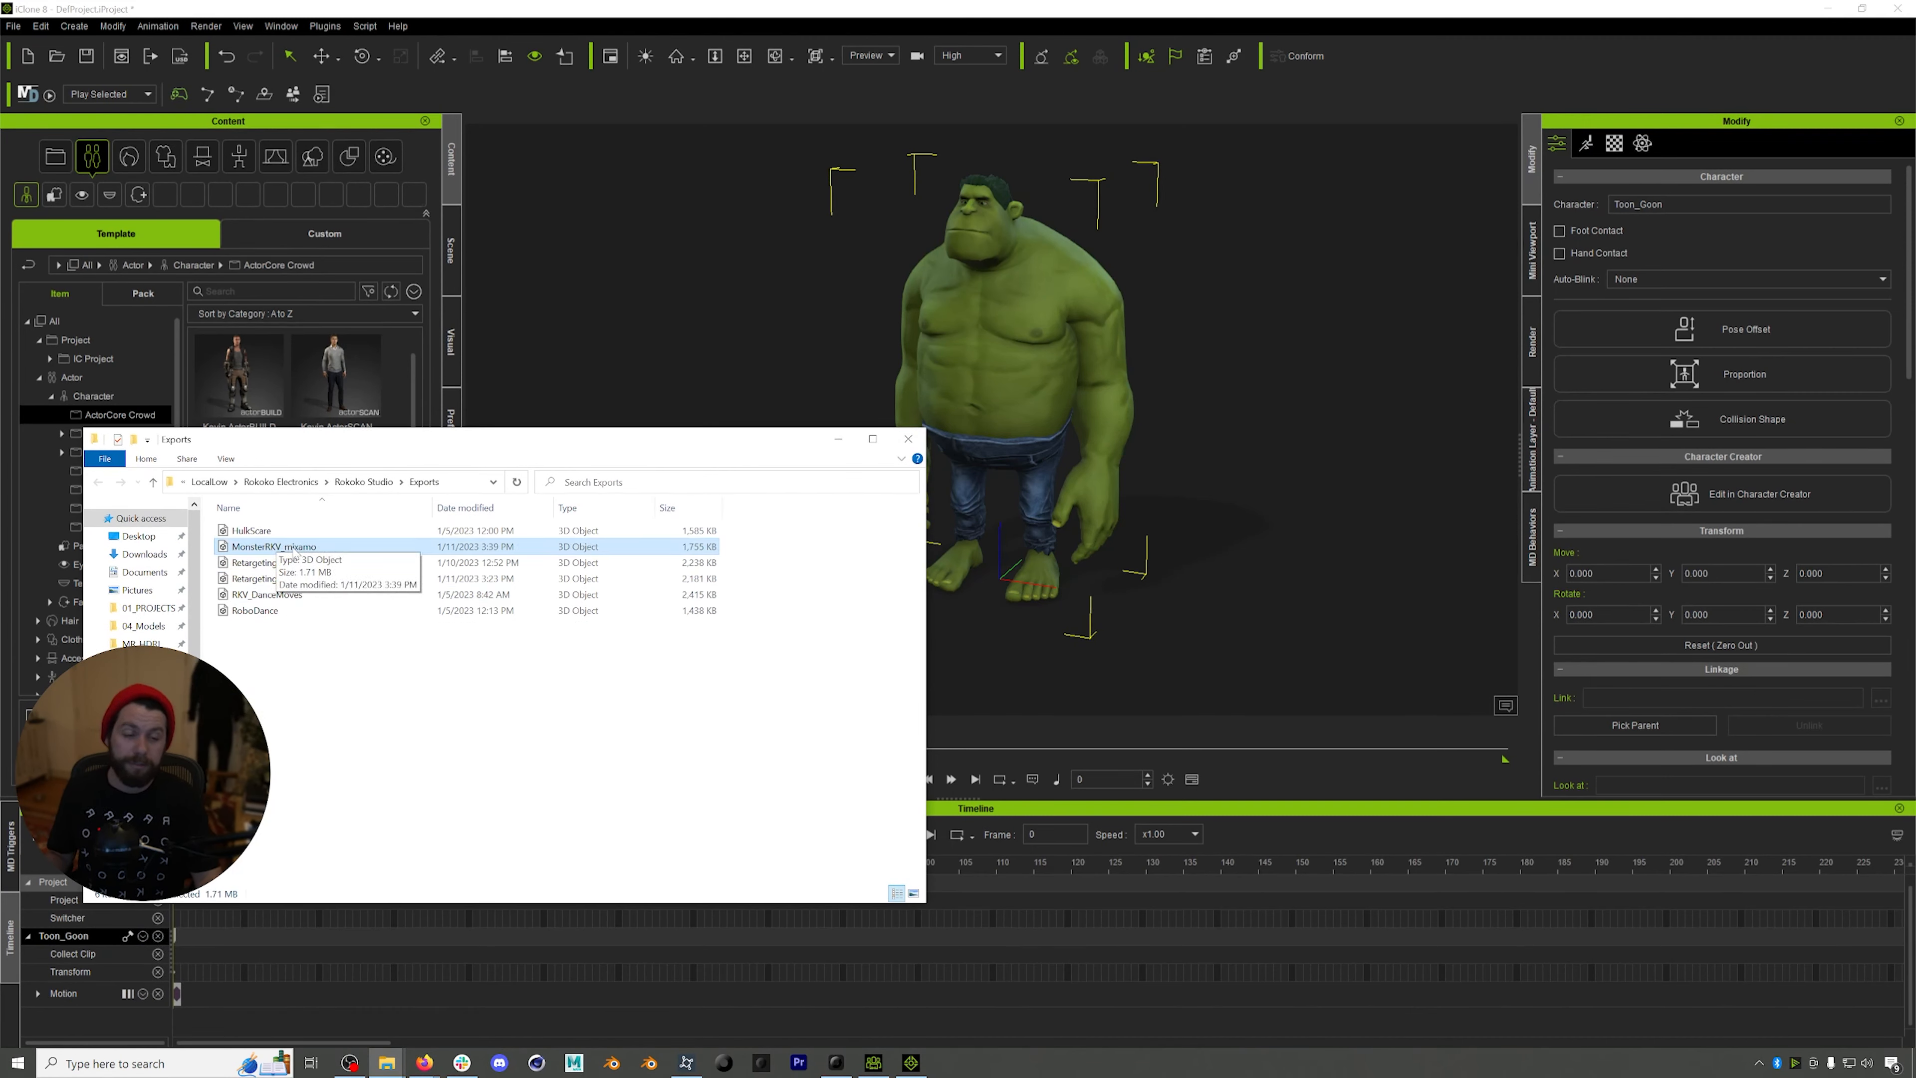
left_click_drag(284, 552, 1005, 345)
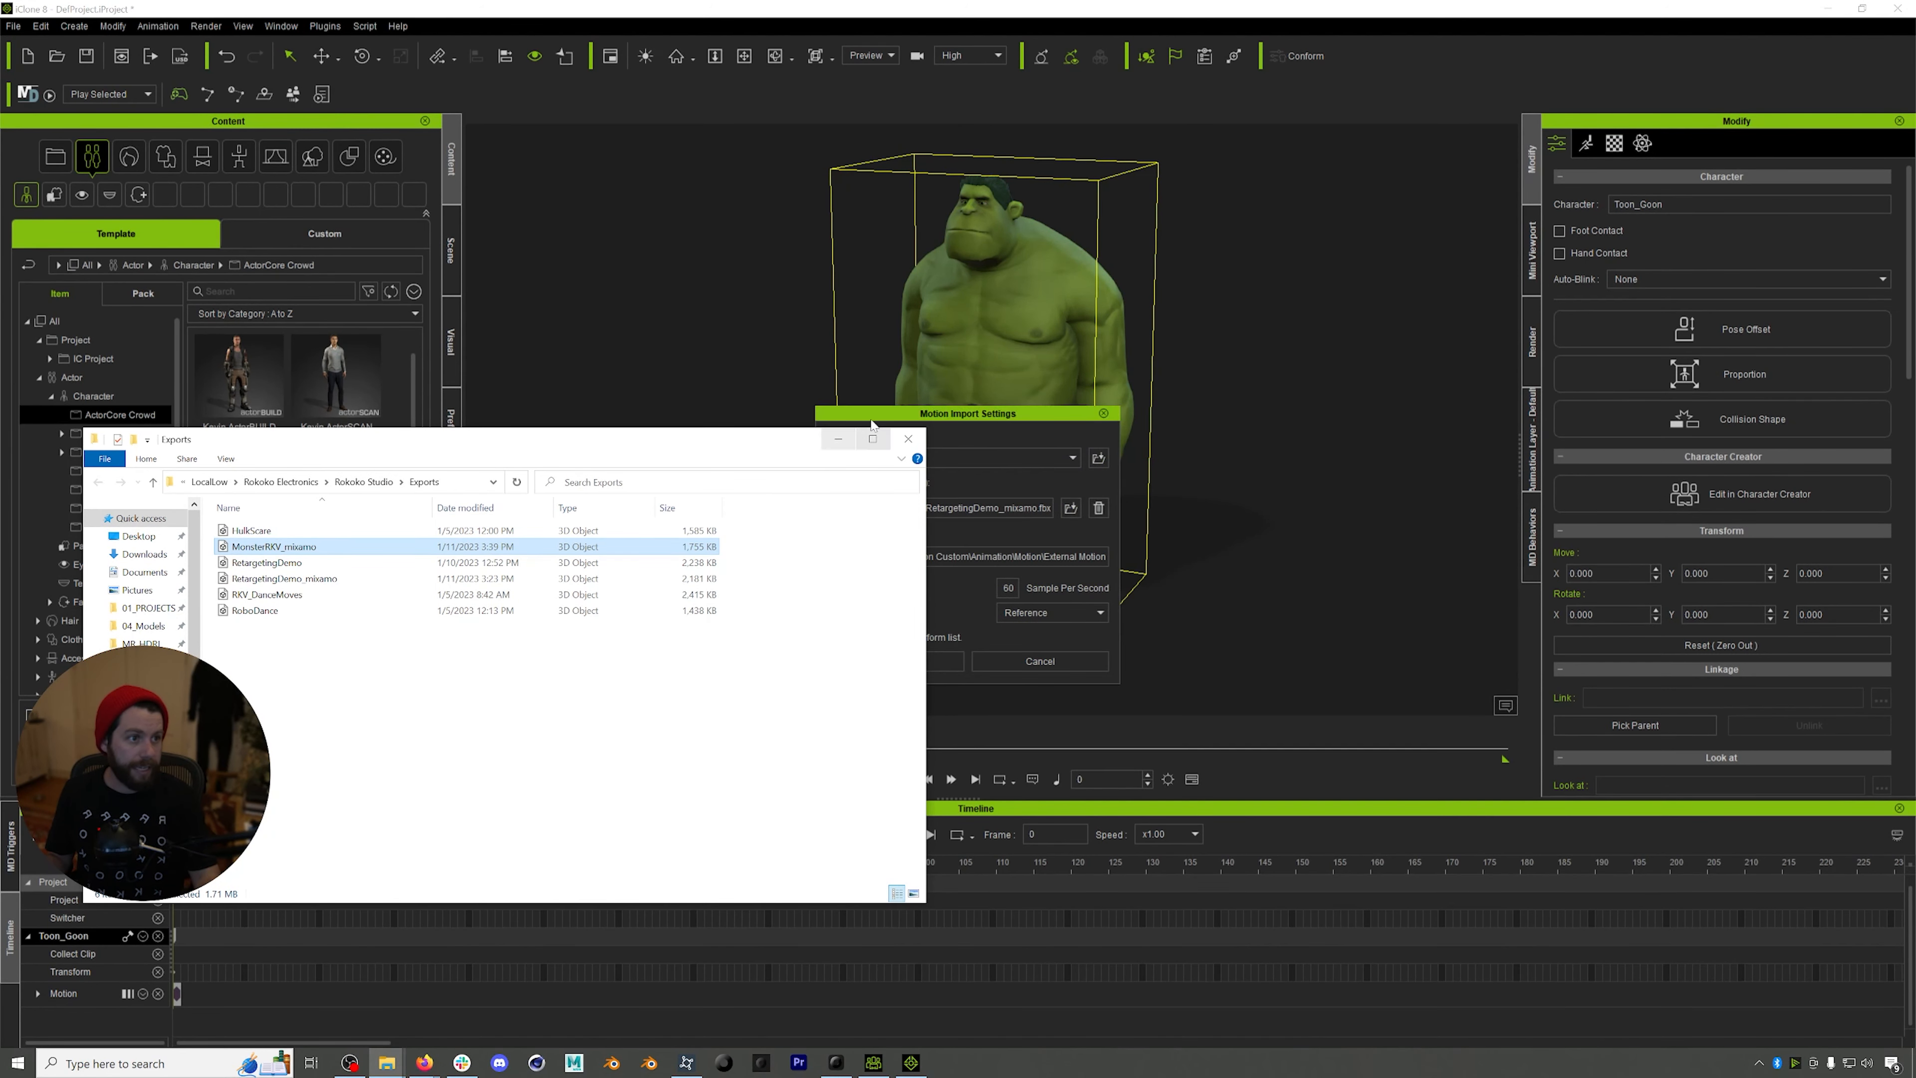
- Set MonsterRKV_mixamo as the motion T-pose file, convert the motion with the Motionbuilder profile, and play it on the character
left_click(1070, 508)
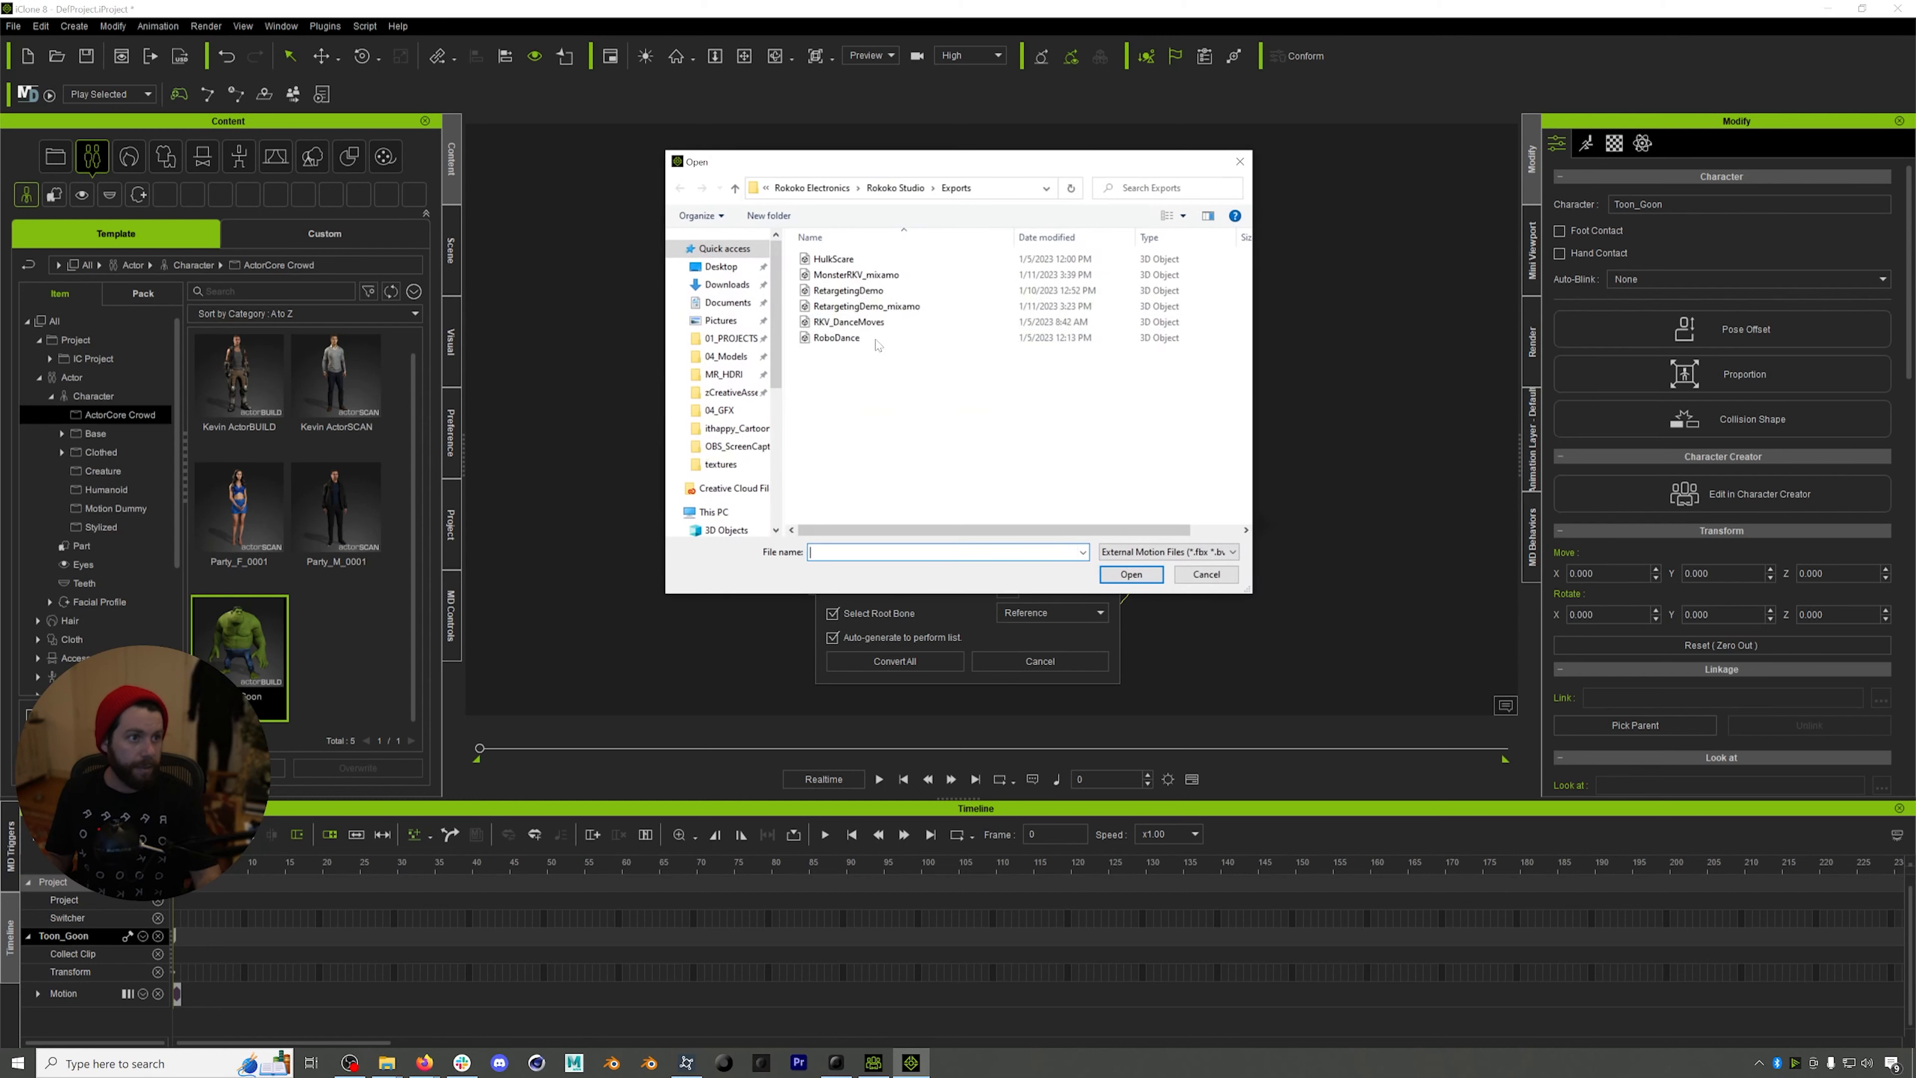
left_click(855, 275)
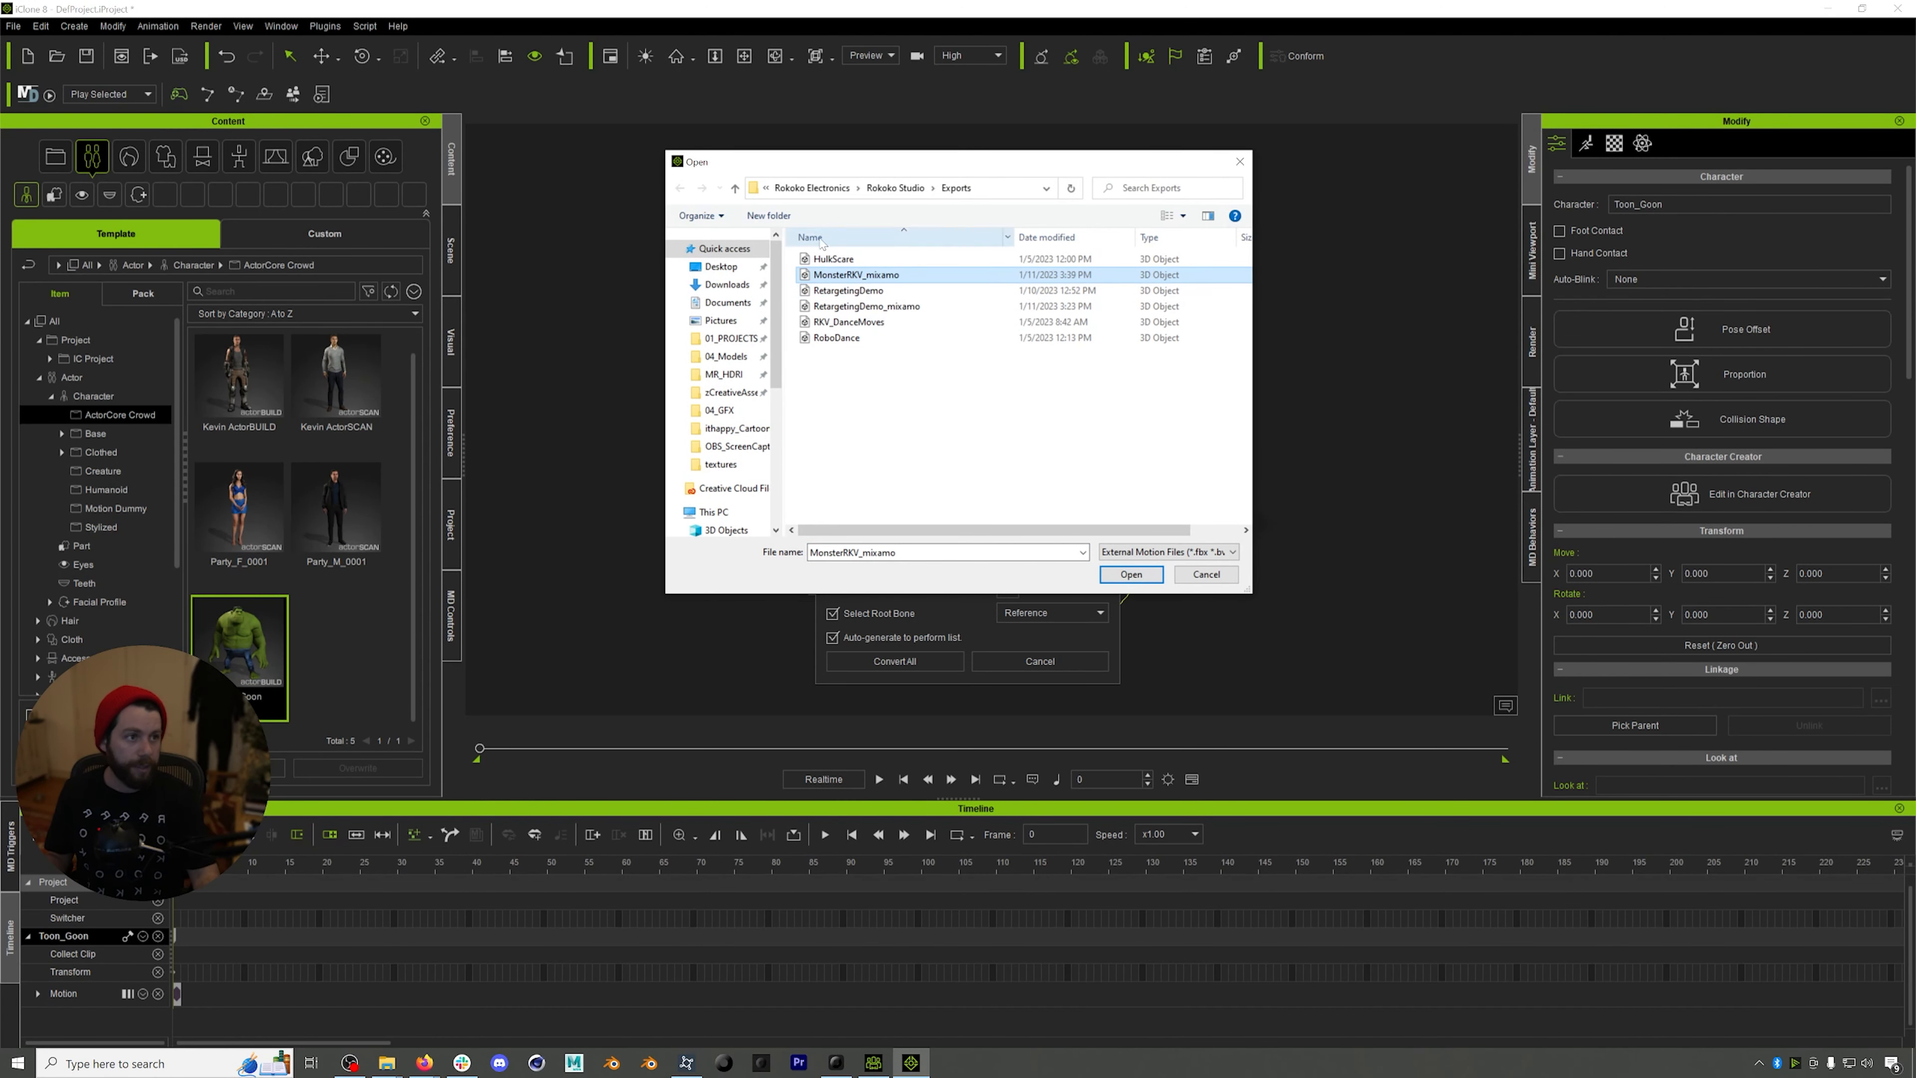
left_click(1131, 575)
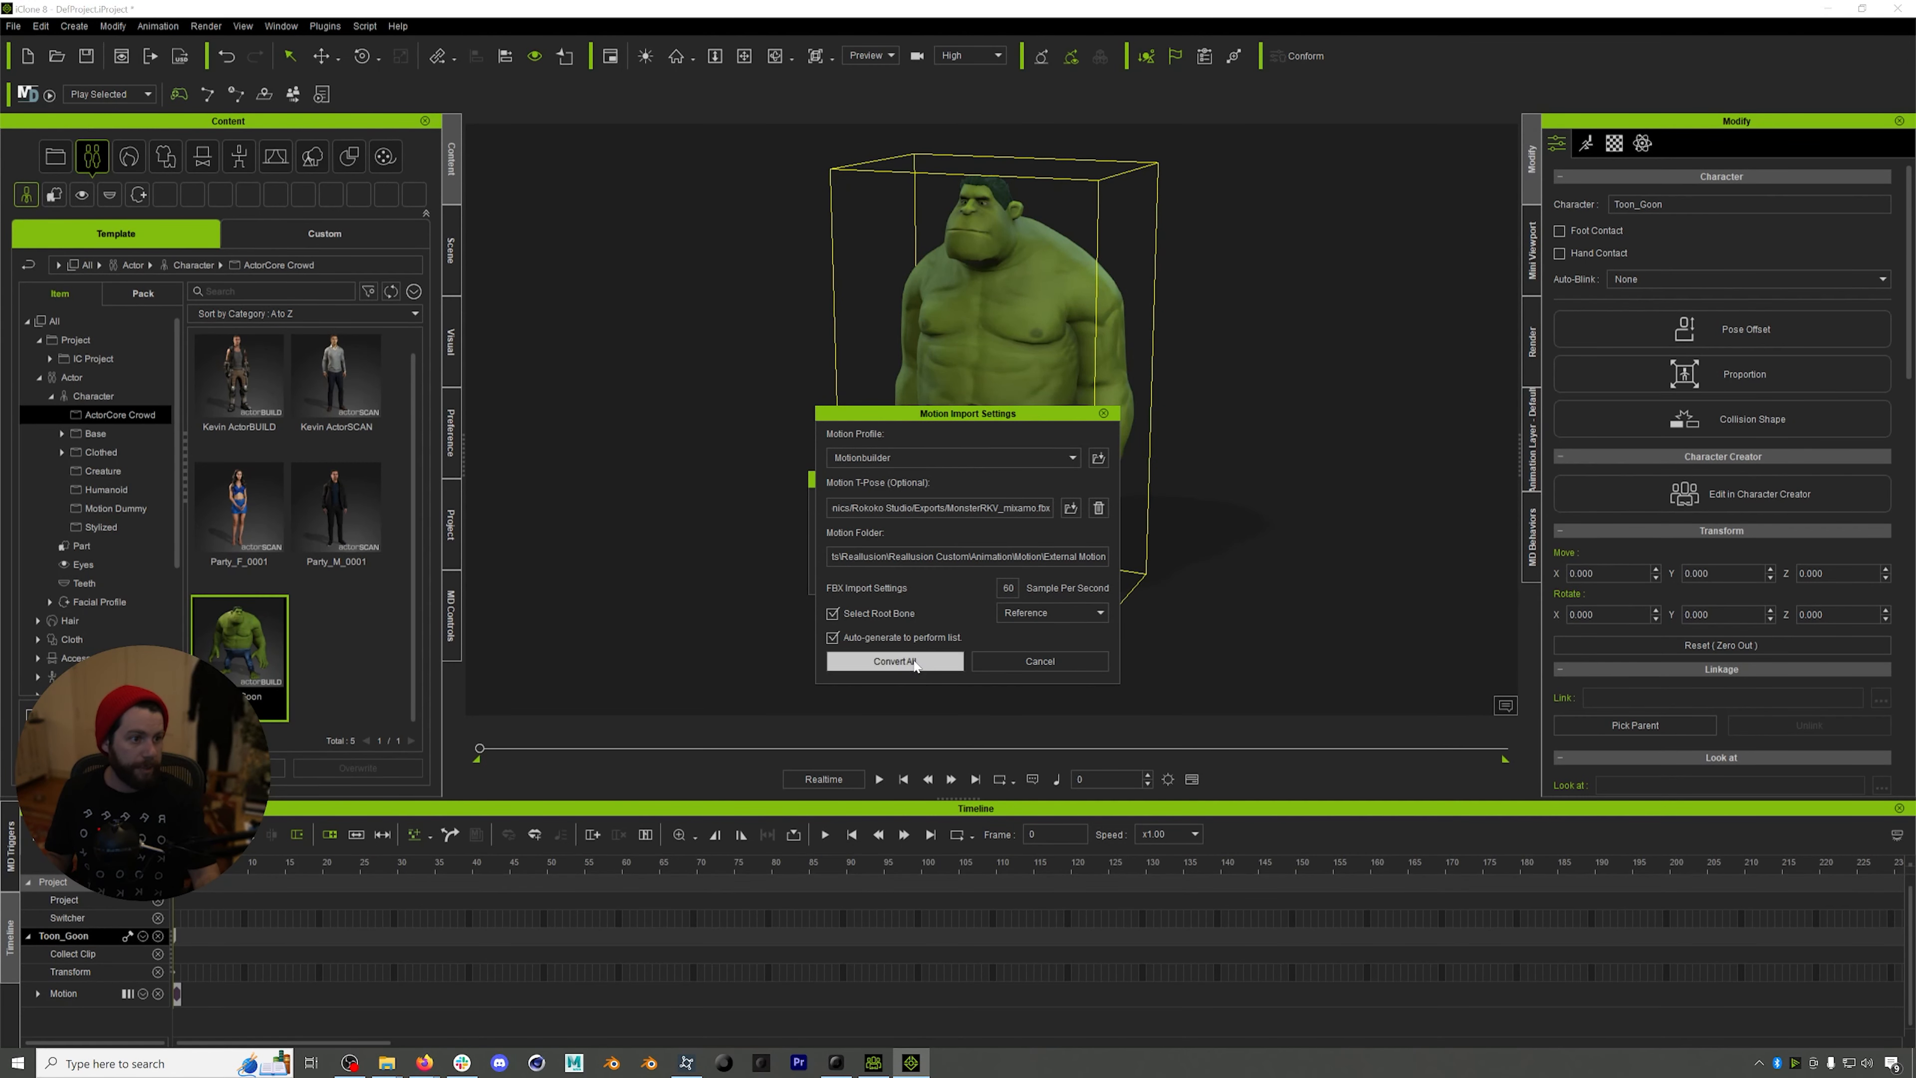
left_click(896, 661)
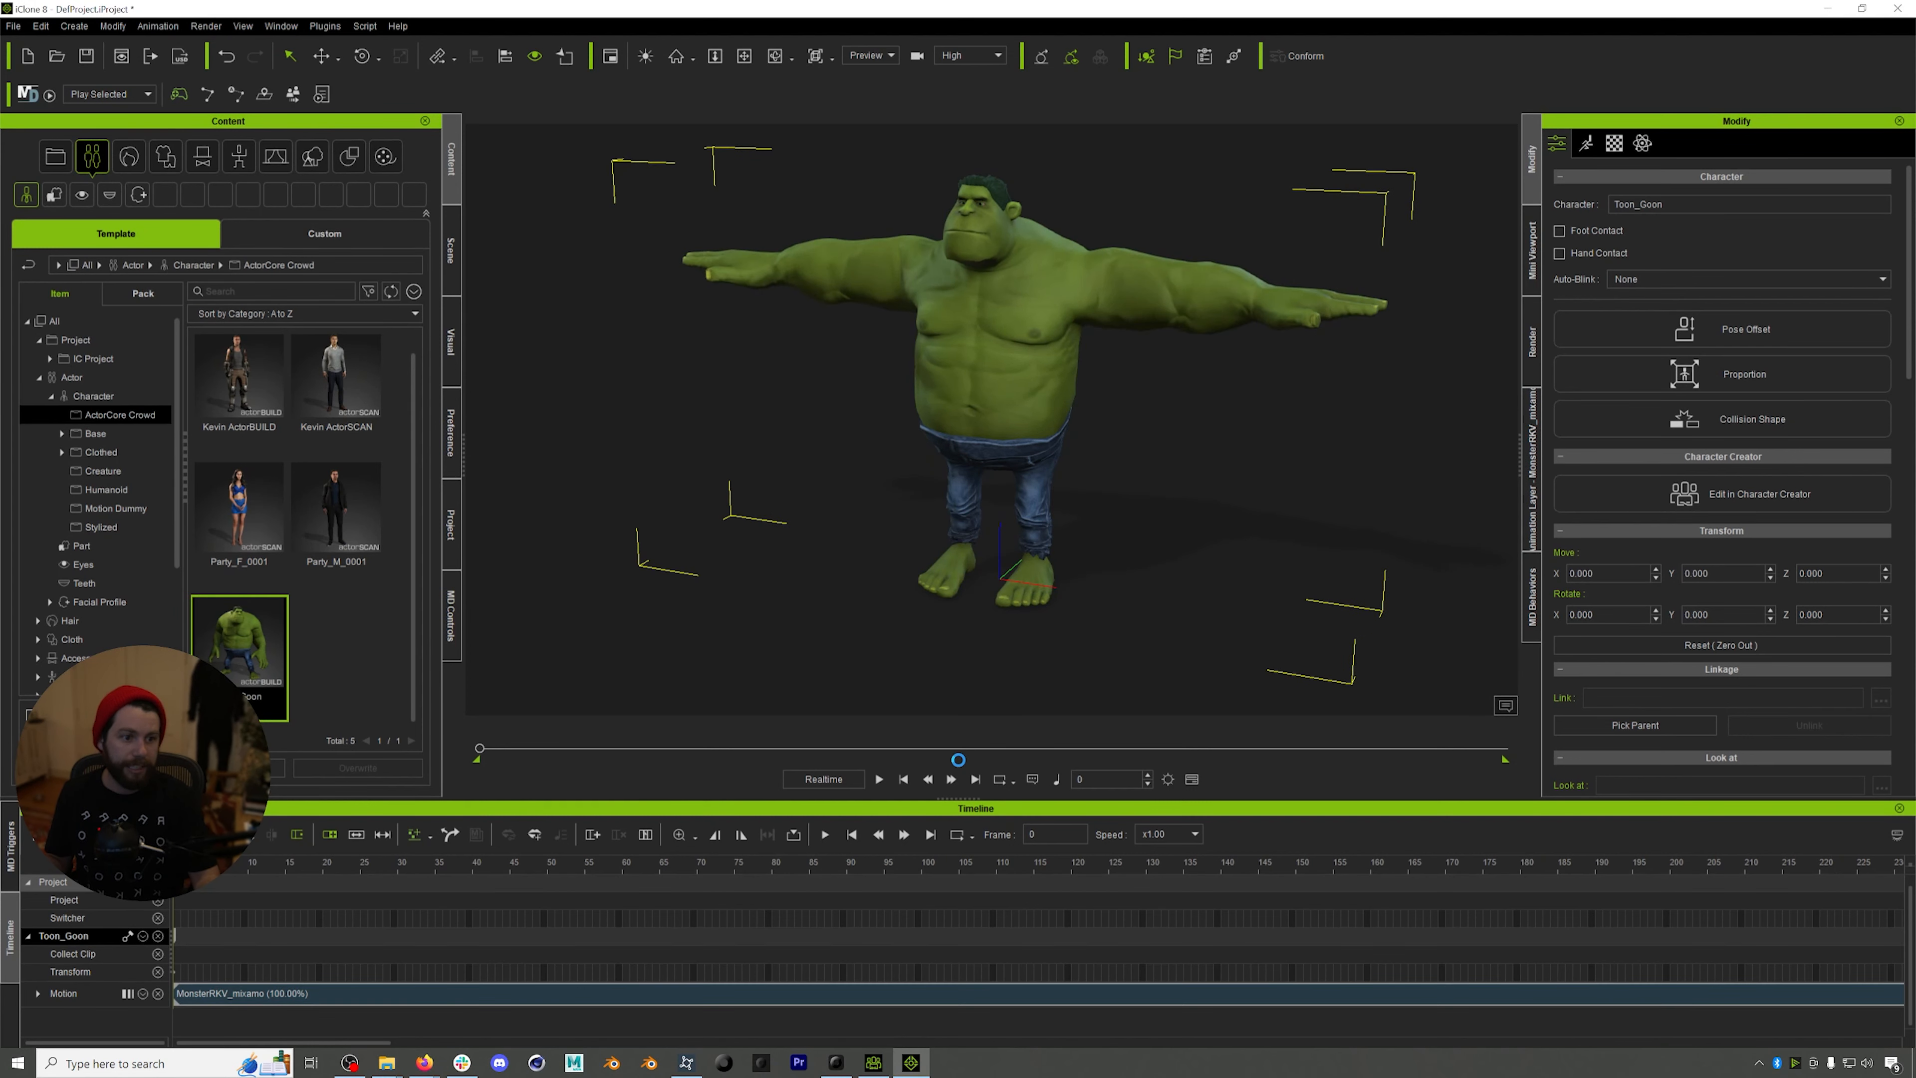
left_click(879, 779)
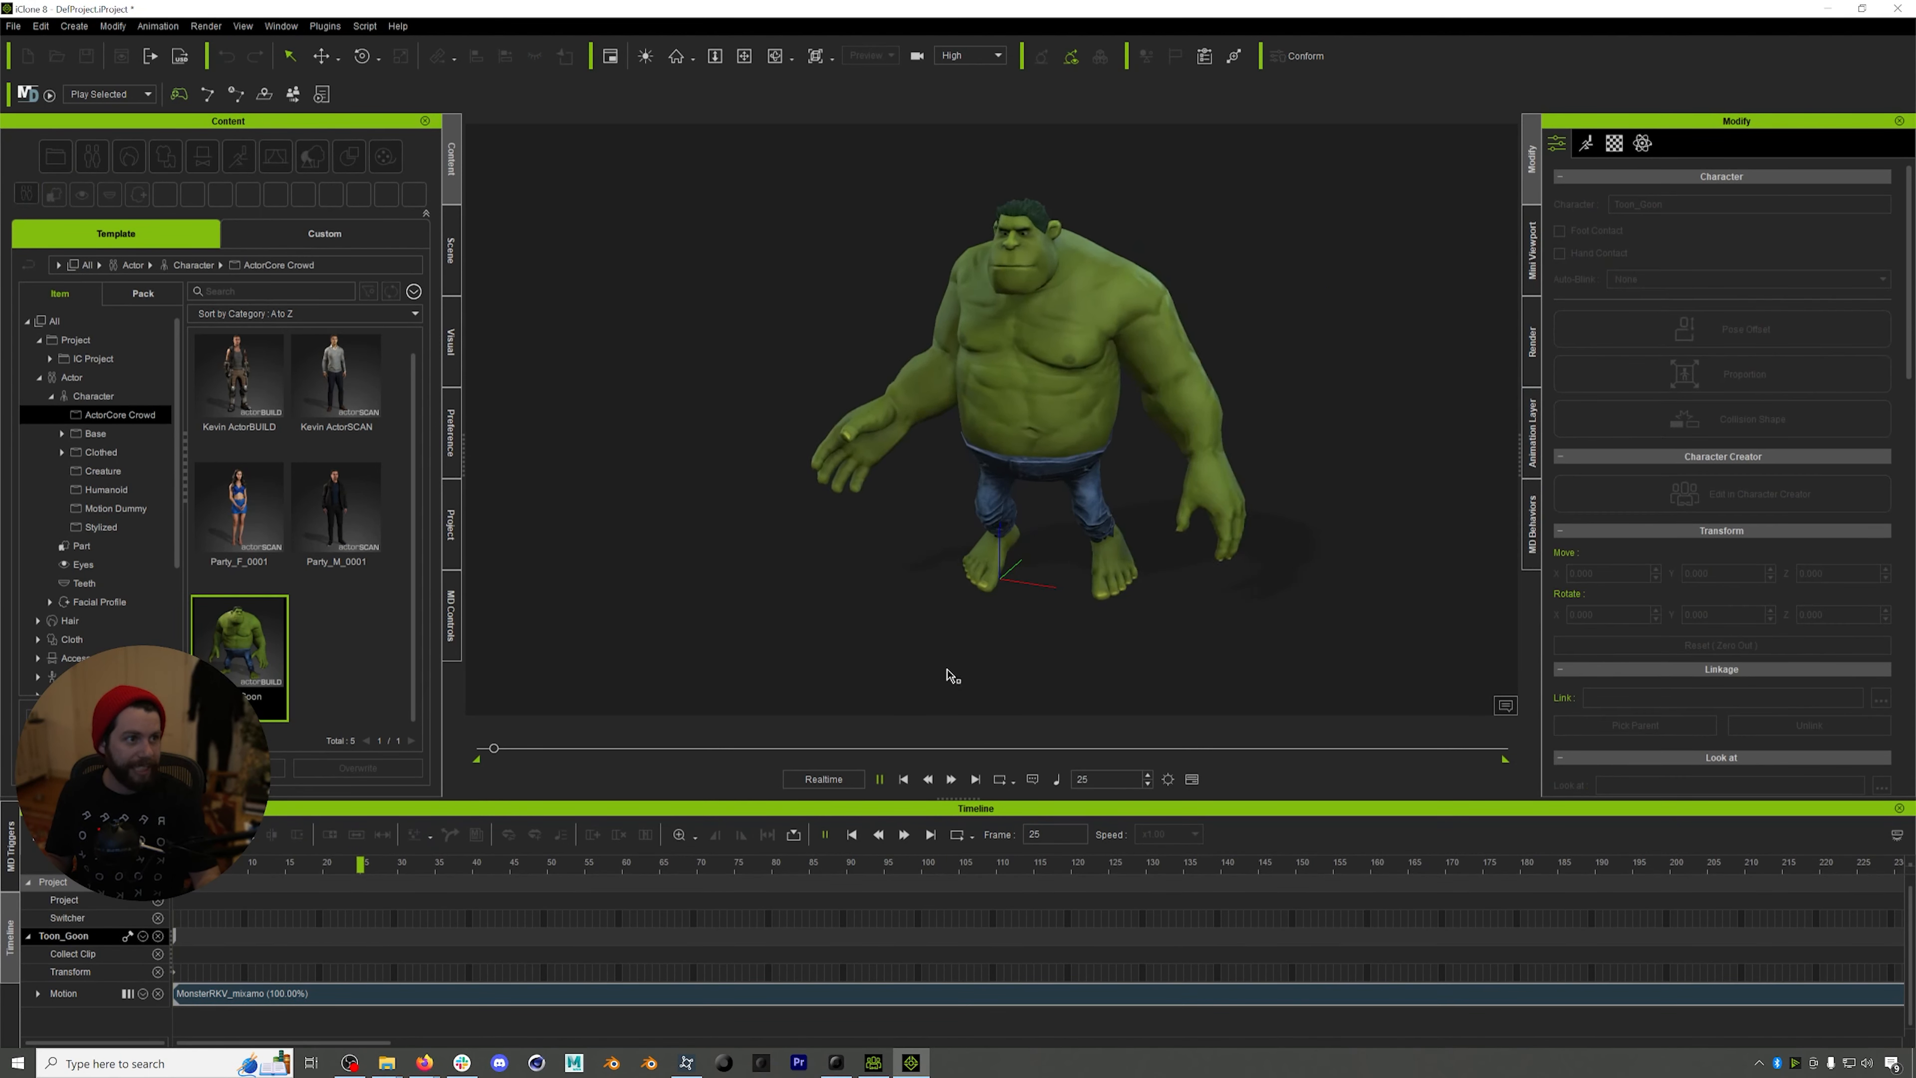
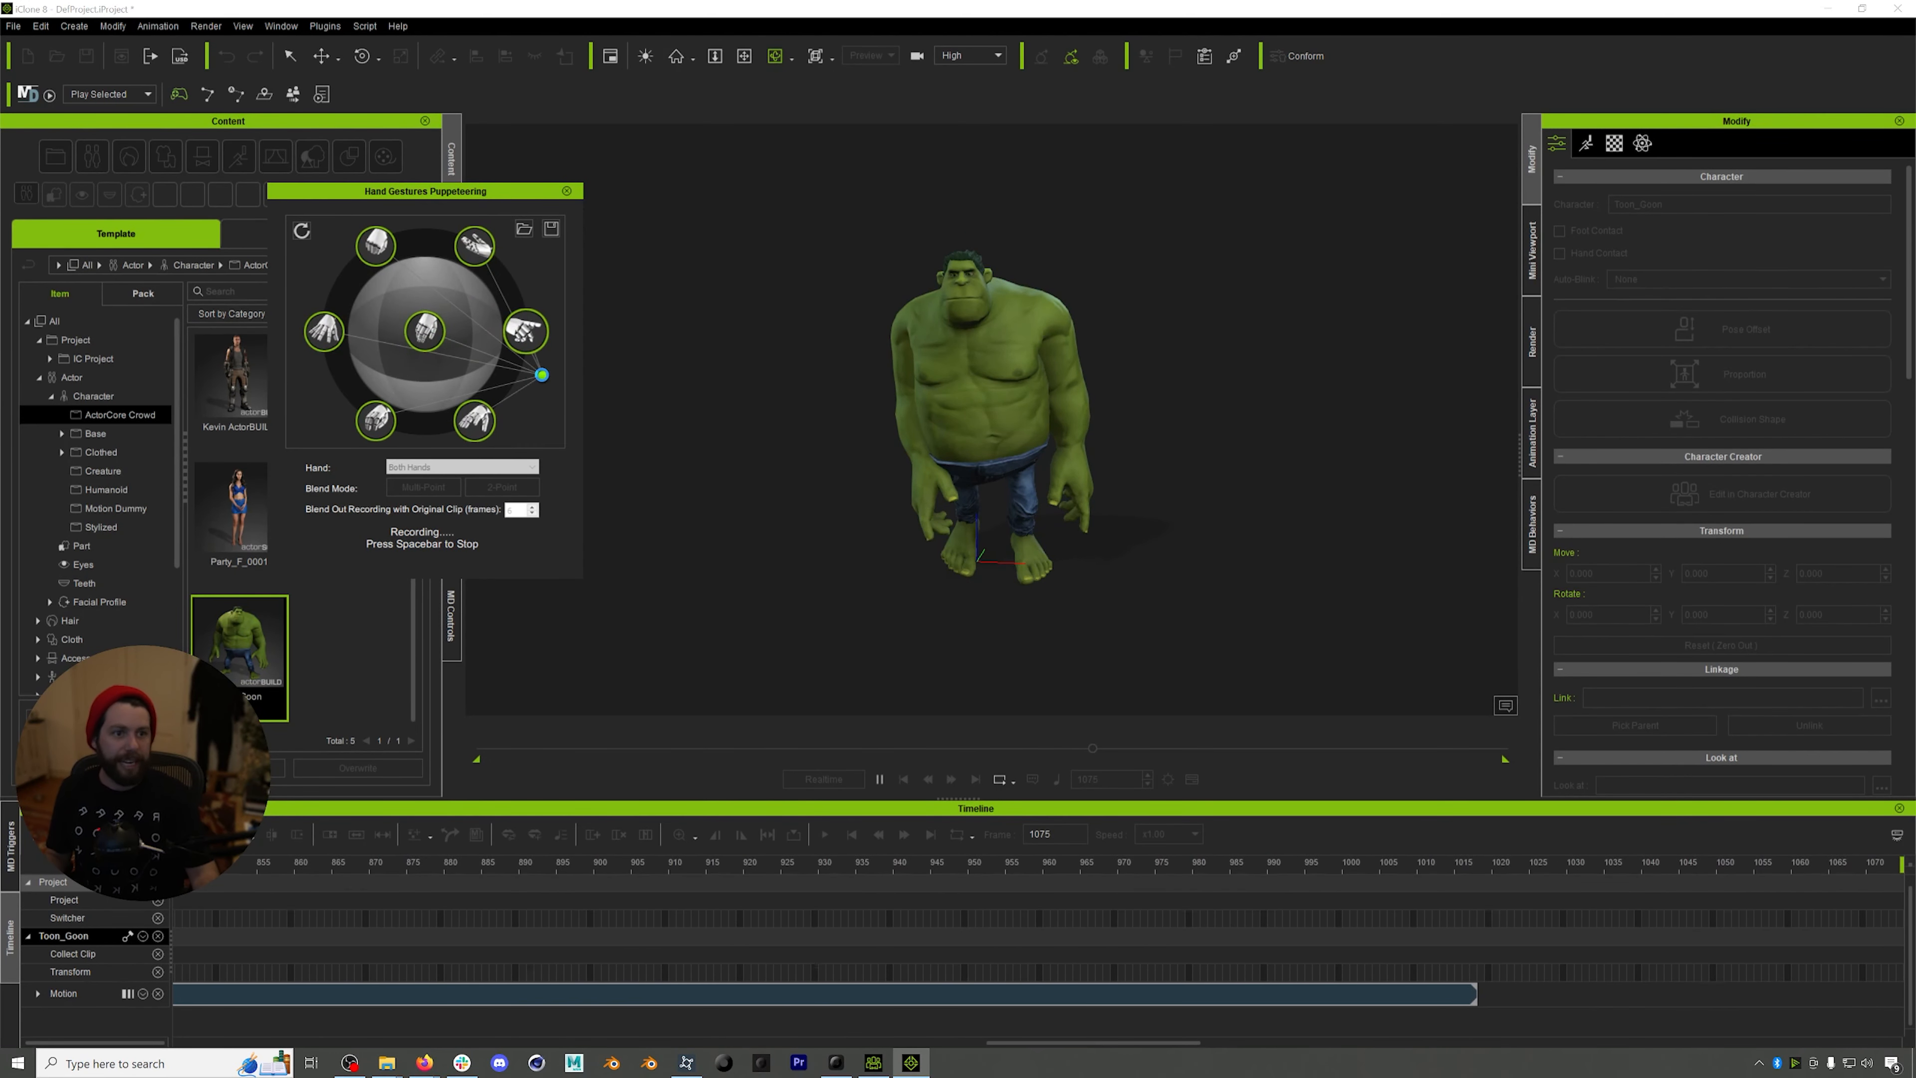
- Stop the hand gesture puppeteering recording, play the result from the start, and close Hand Gestures Puppeteering
key("space")
left_click_drag(457, 868, 115, 868)
left_click_drag(942, 748, 328, 761)
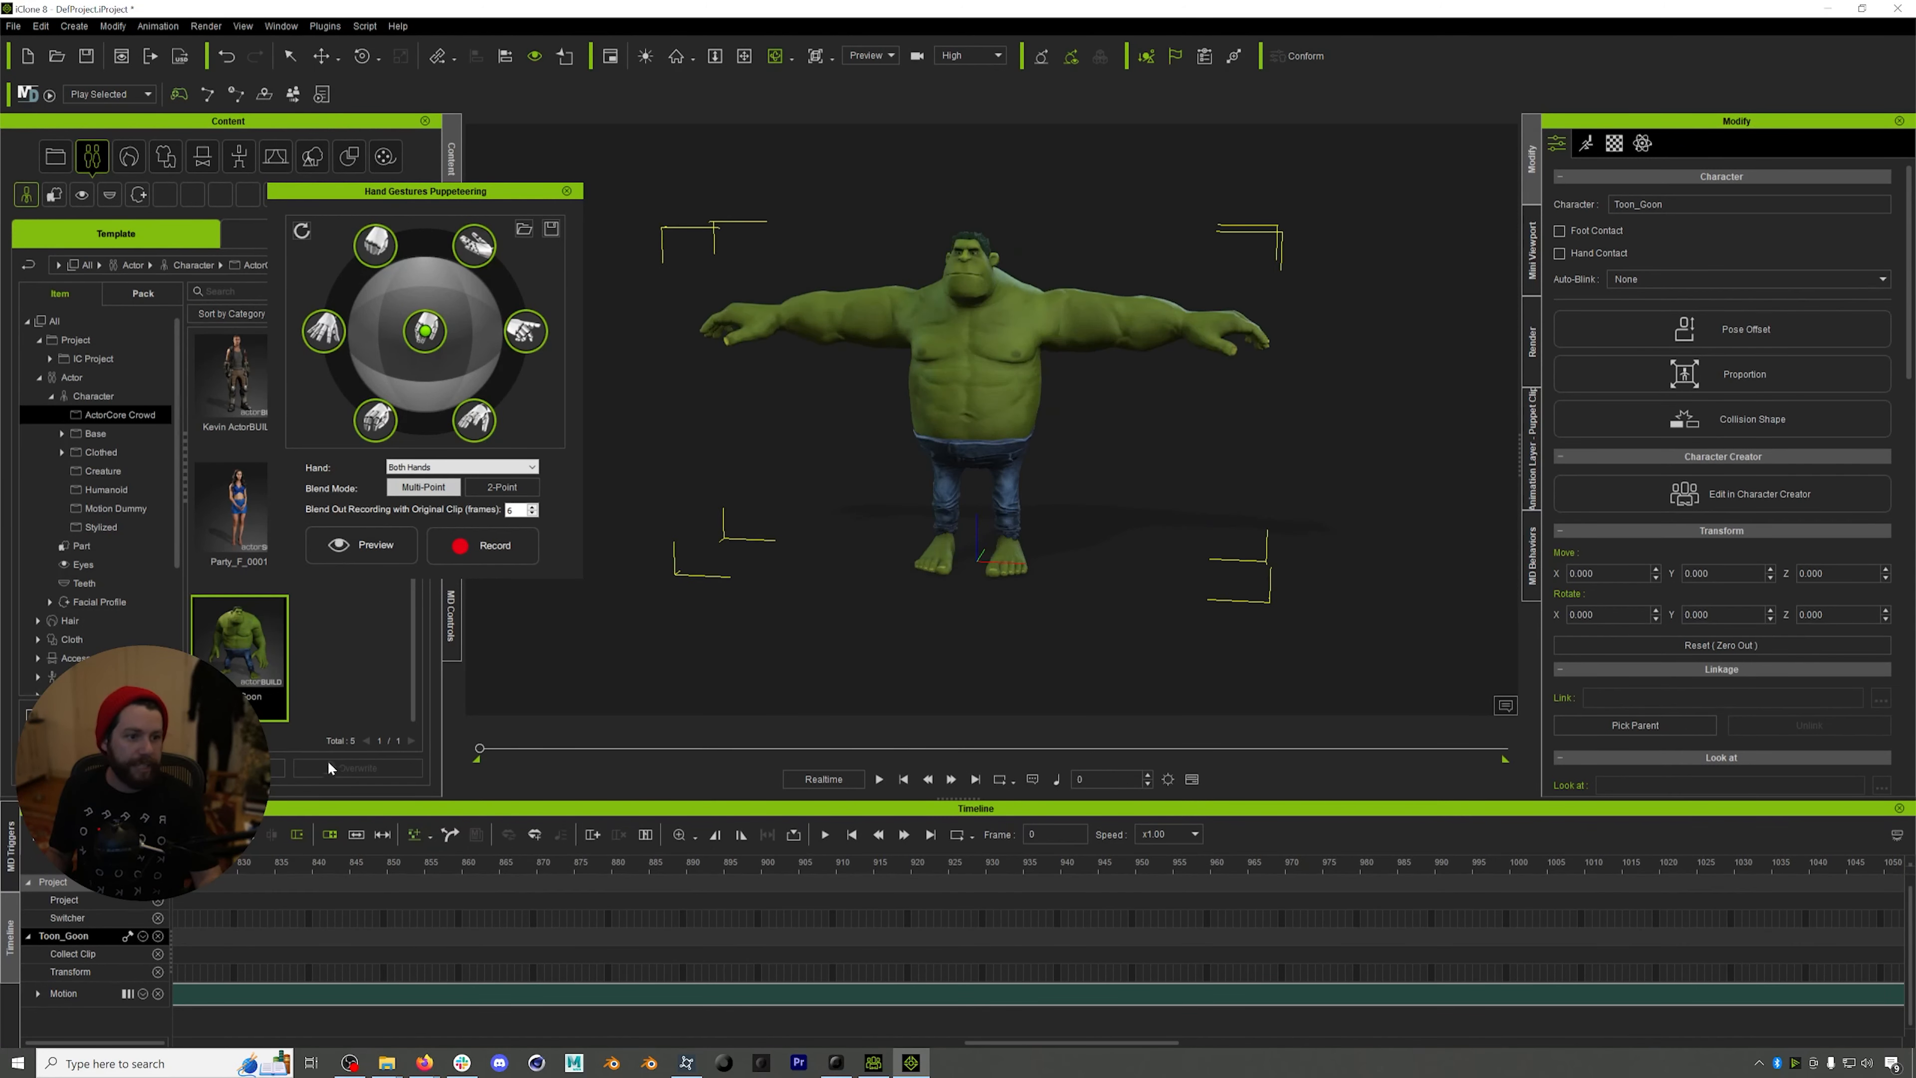
key("space")
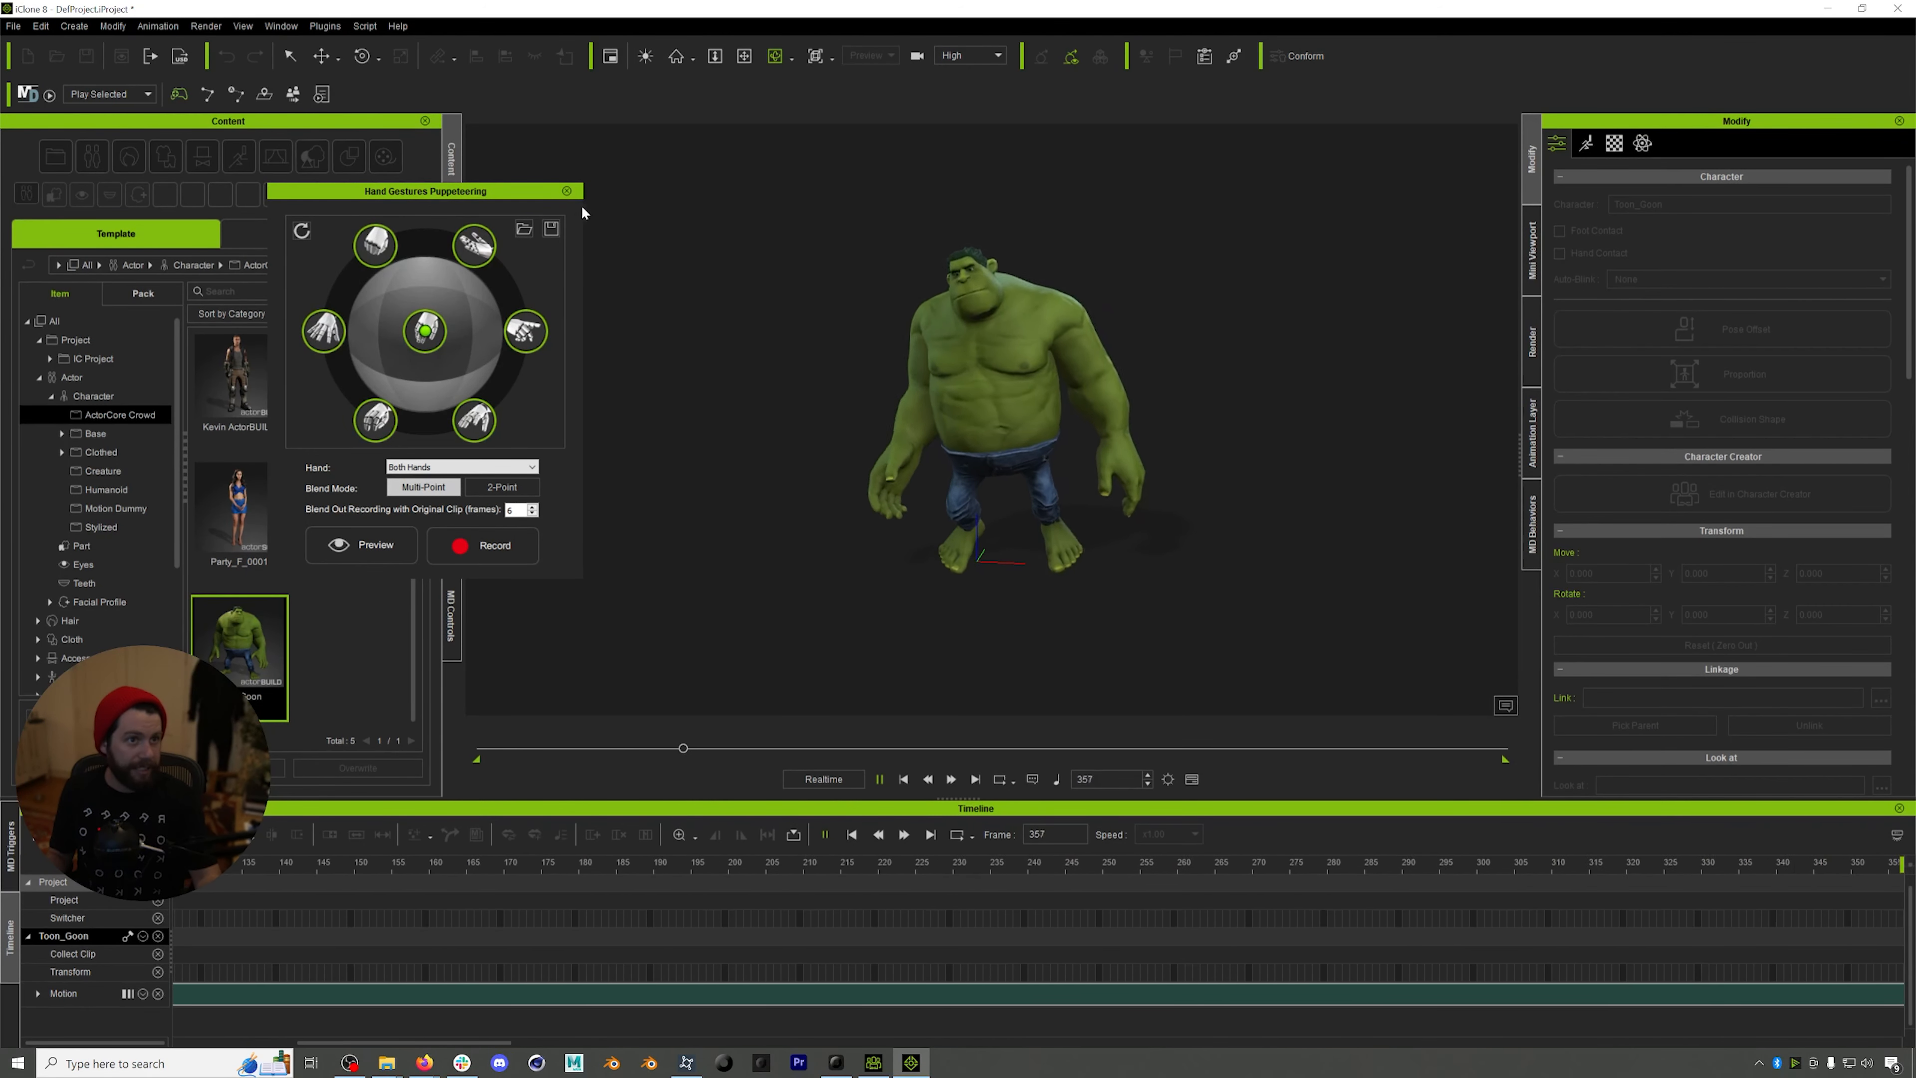
left_click(569, 192)
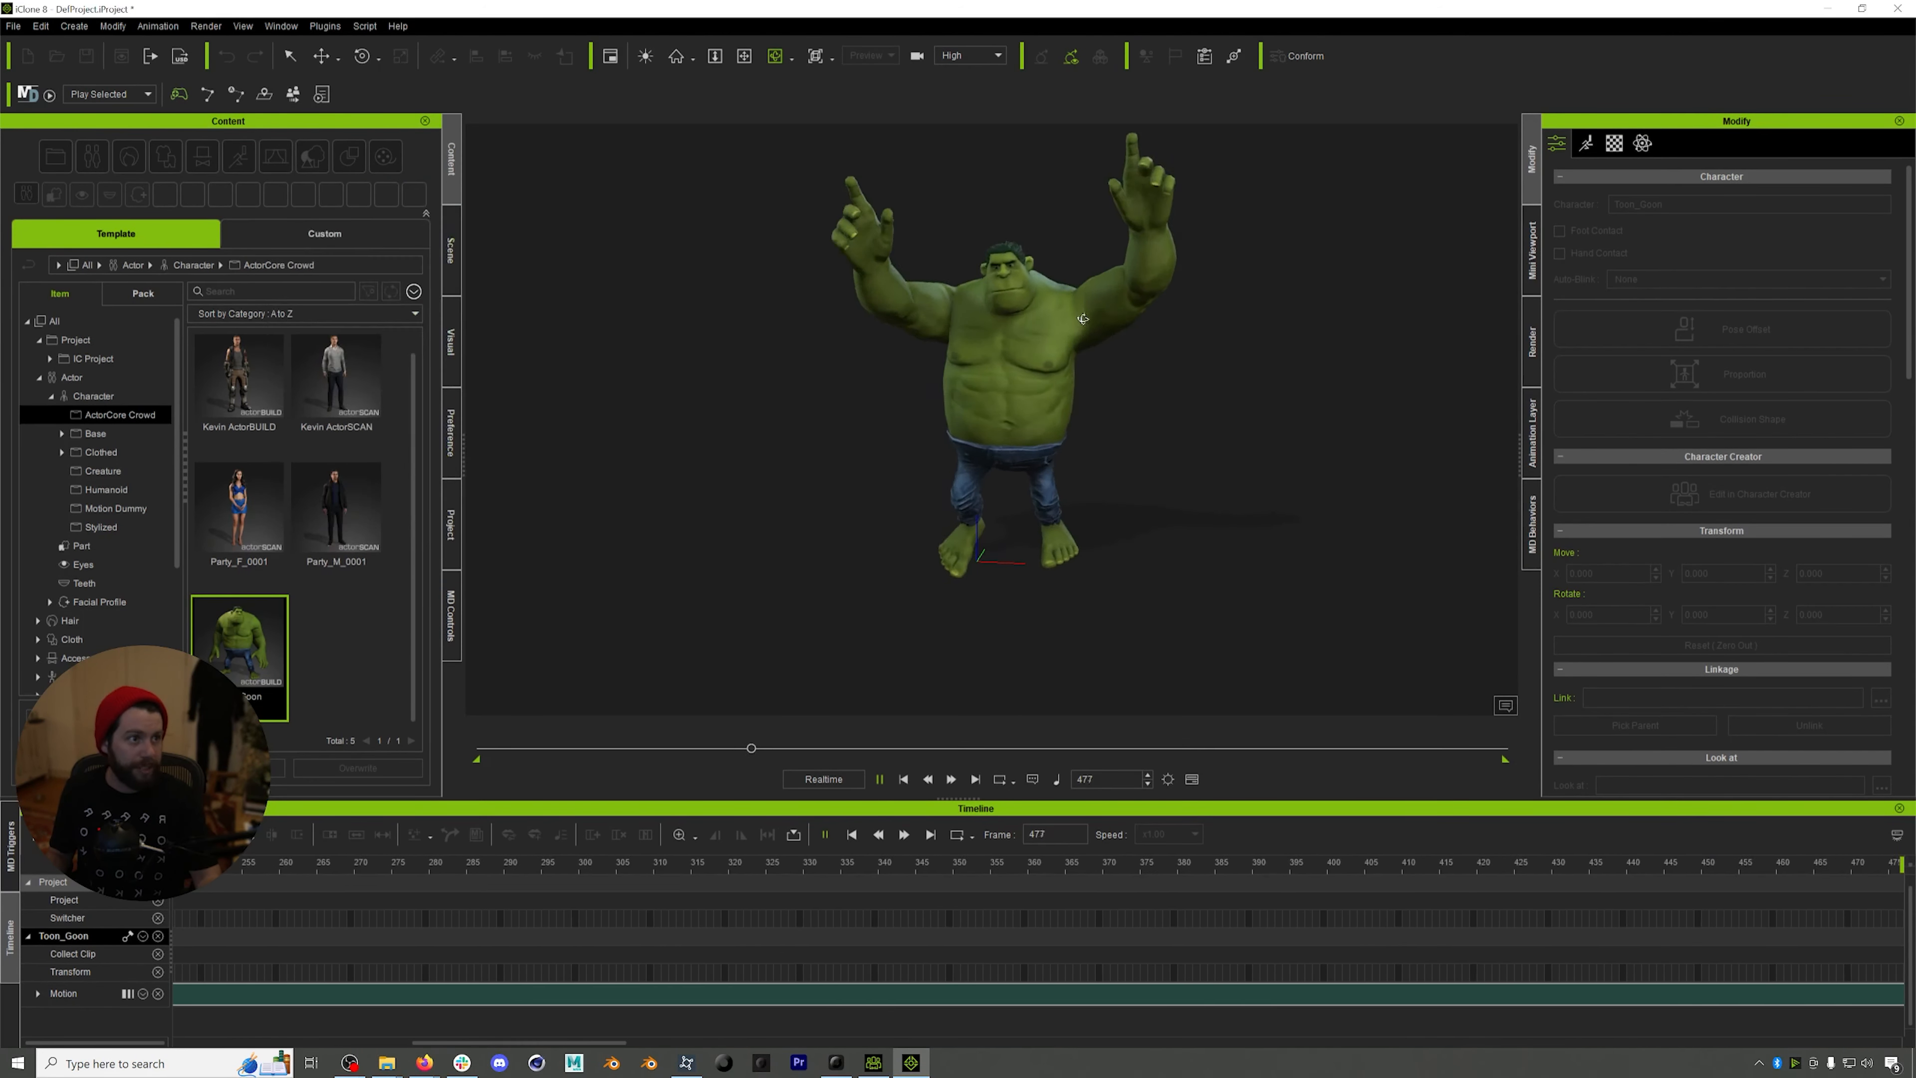
- Move to frame 164 and browse the hand presets in the Animation library's Gesture folder
left_click_drag(674, 747, 573, 747)
scroll(102, 626, "down", 2)
scroll(108, 637, "down", 2)
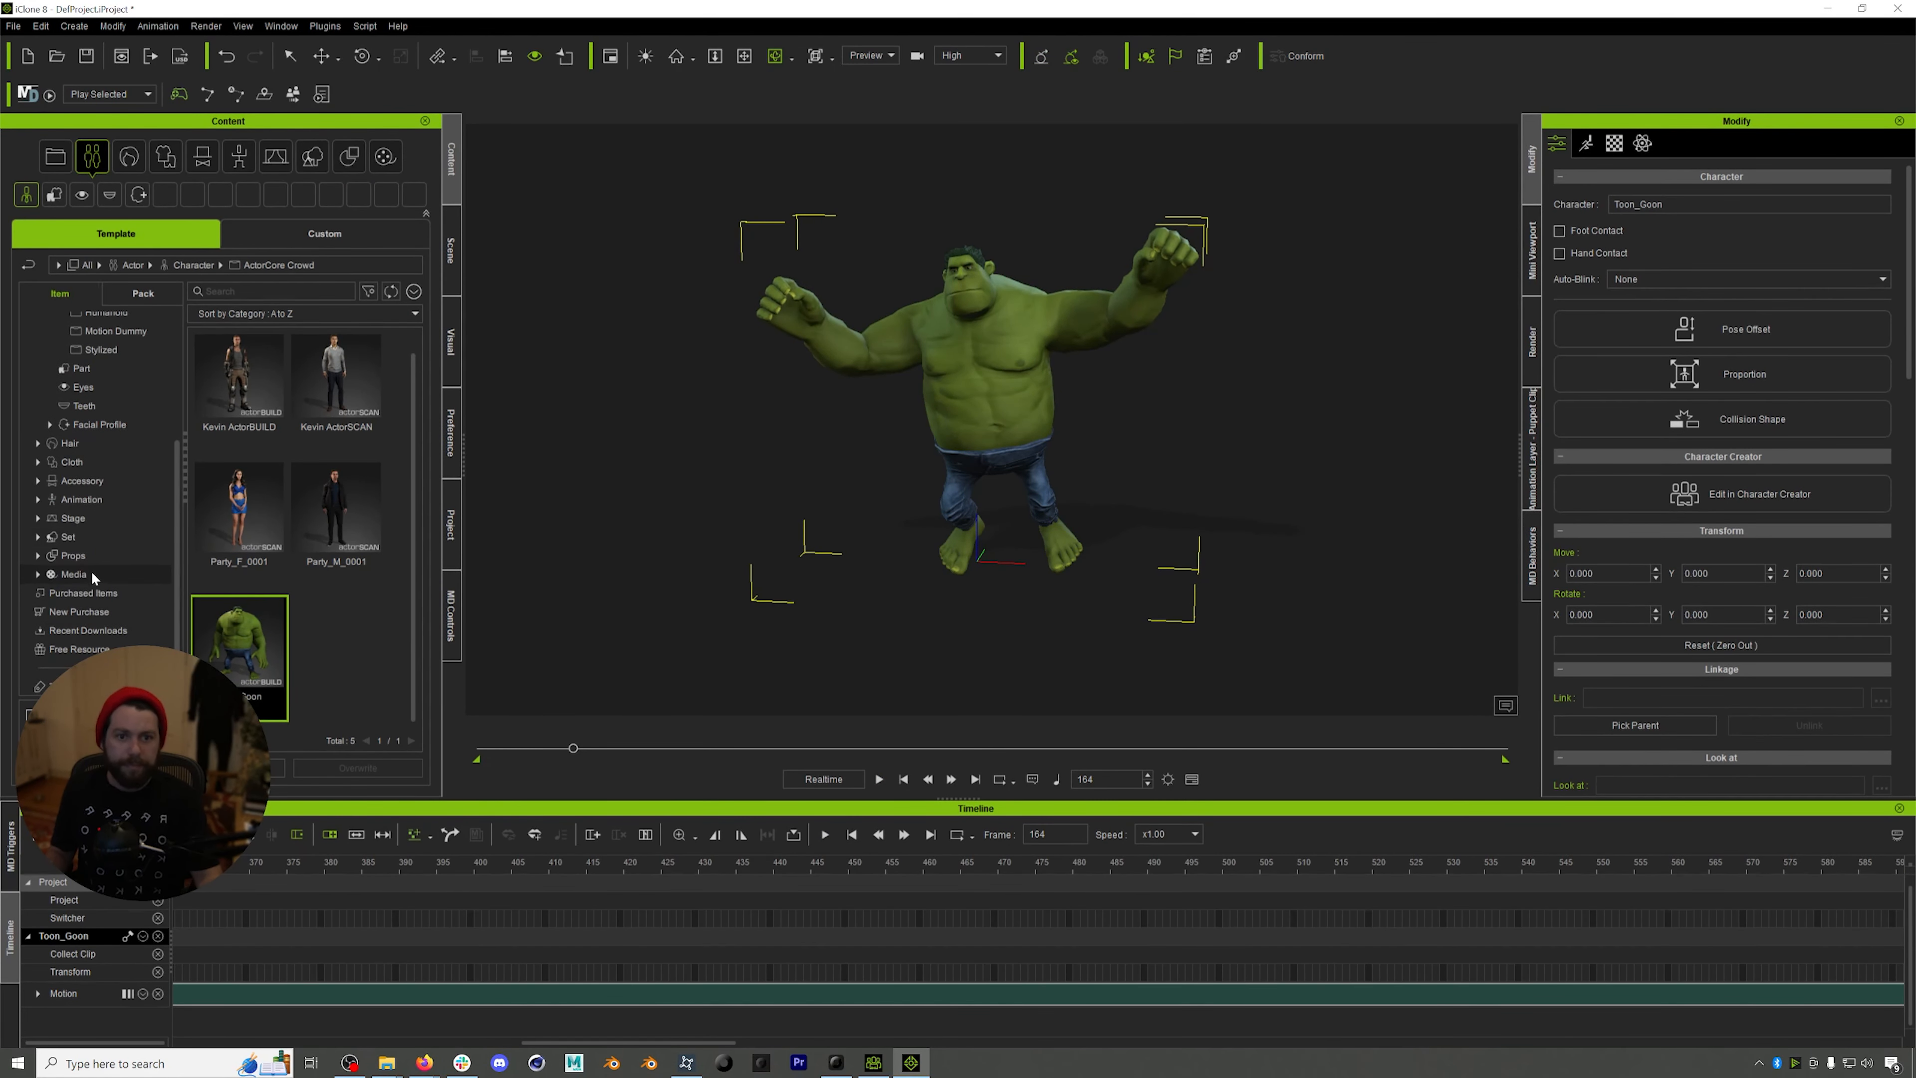
left_click(81, 498)
scroll(277, 454, "down", 1)
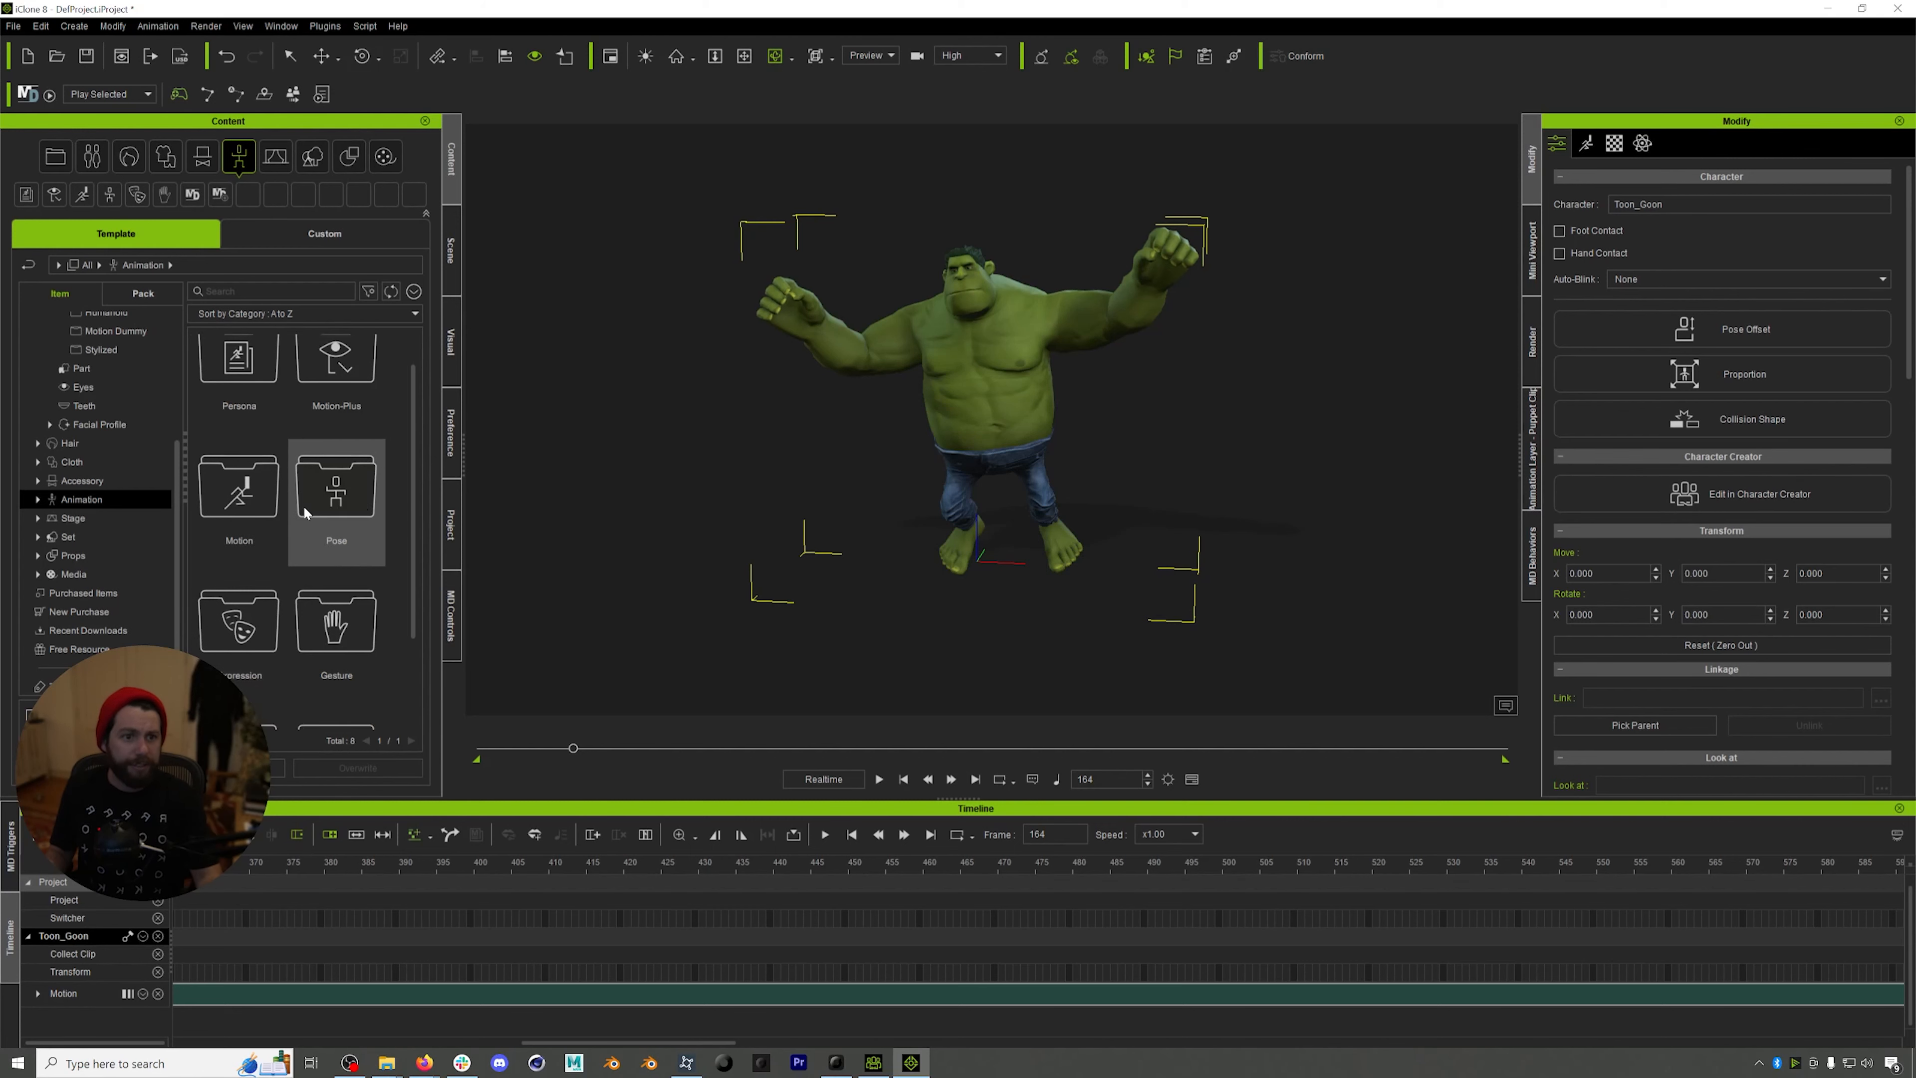
double_click(334, 615)
scroll(308, 553, "down", 2)
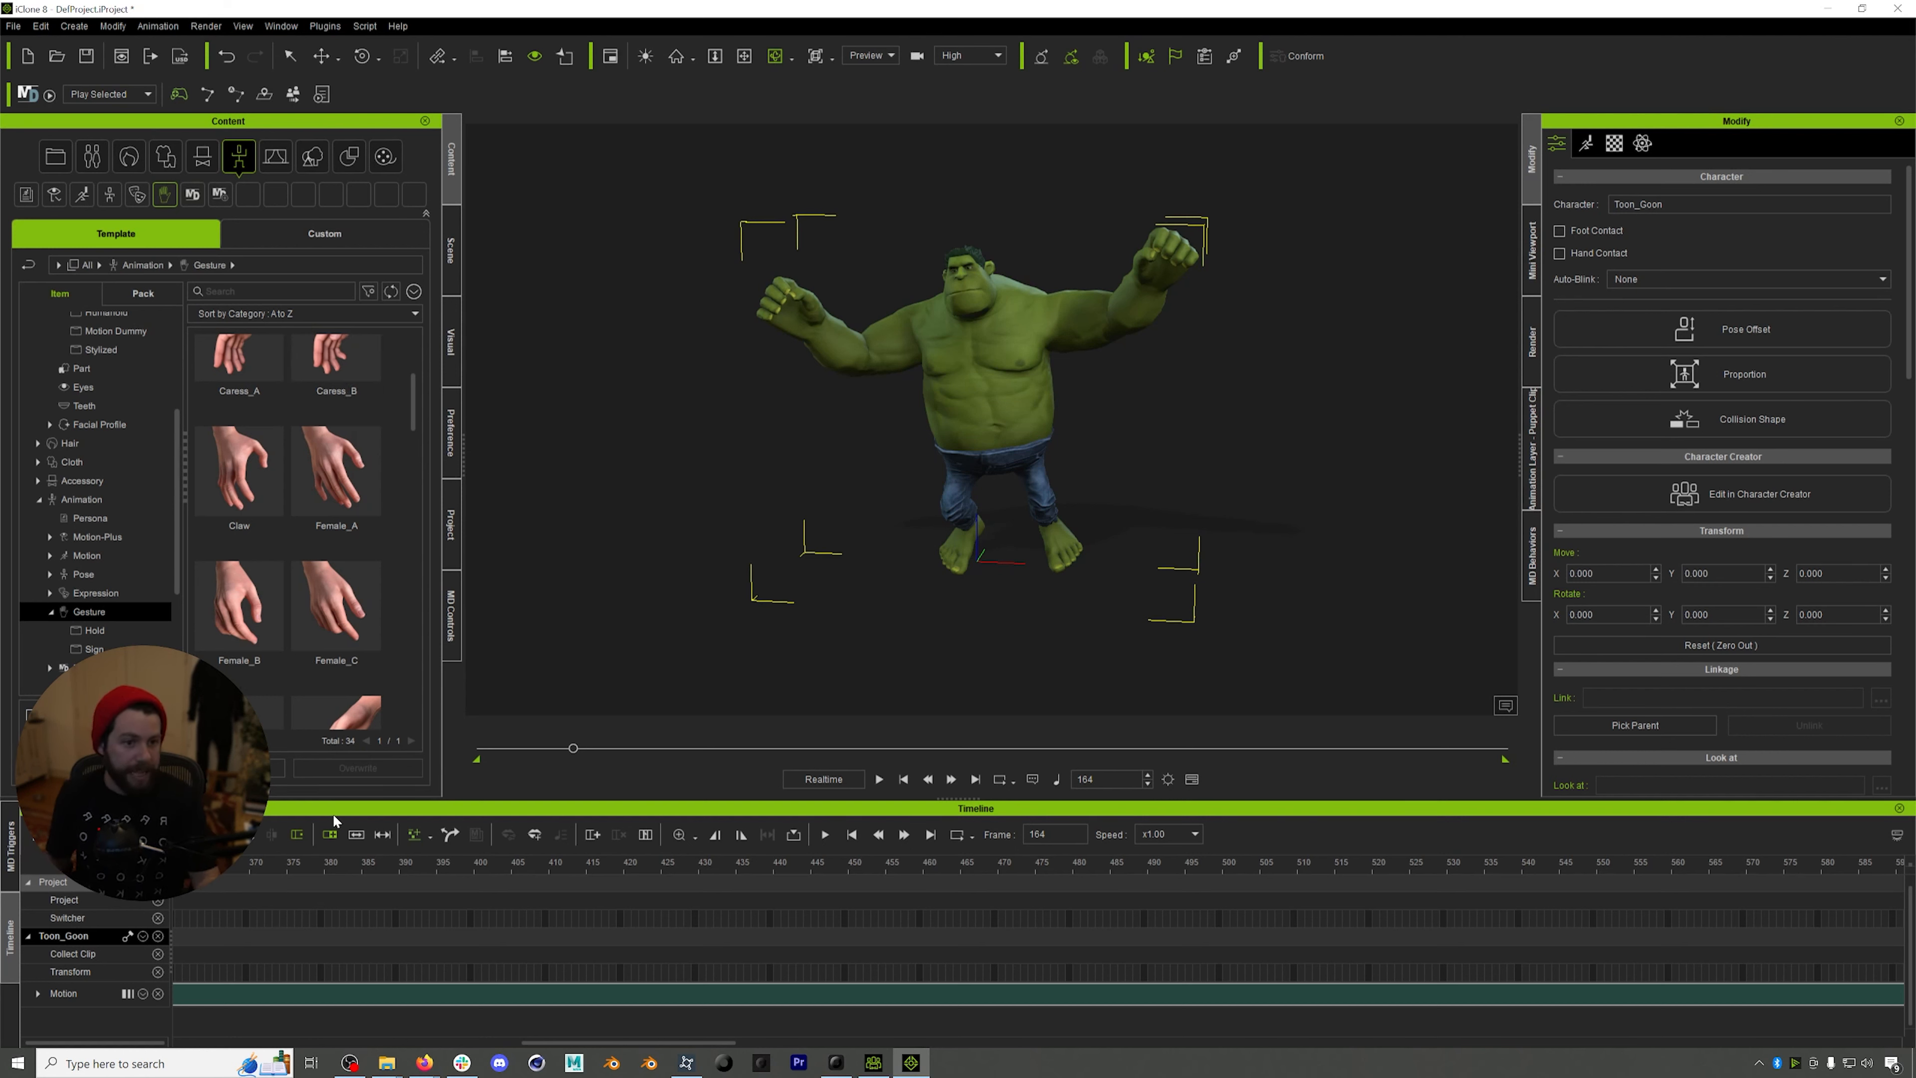
scroll(347, 597, "down", 4)
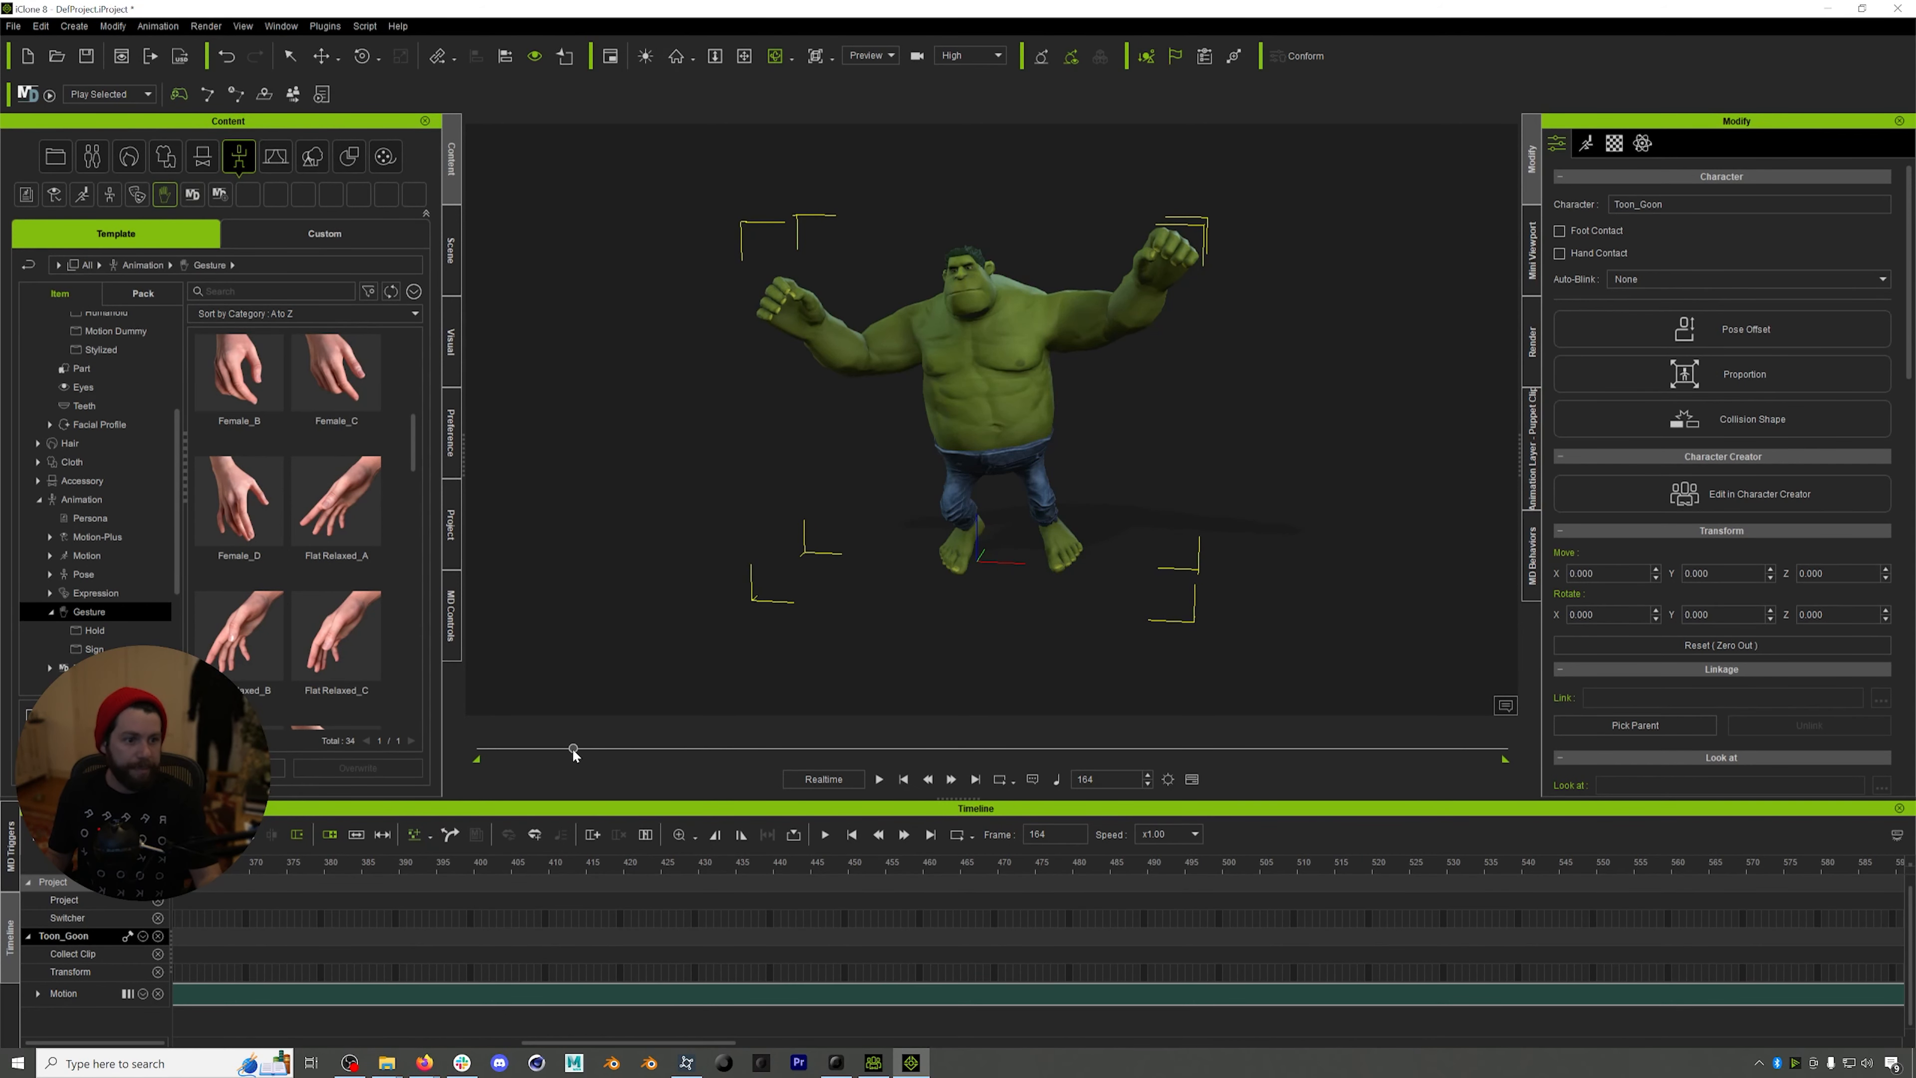
- Scrub the animation forward to frame 413 and back to frame 336 to check the character's hand poses
left_click_drag(574, 749, 665, 812)
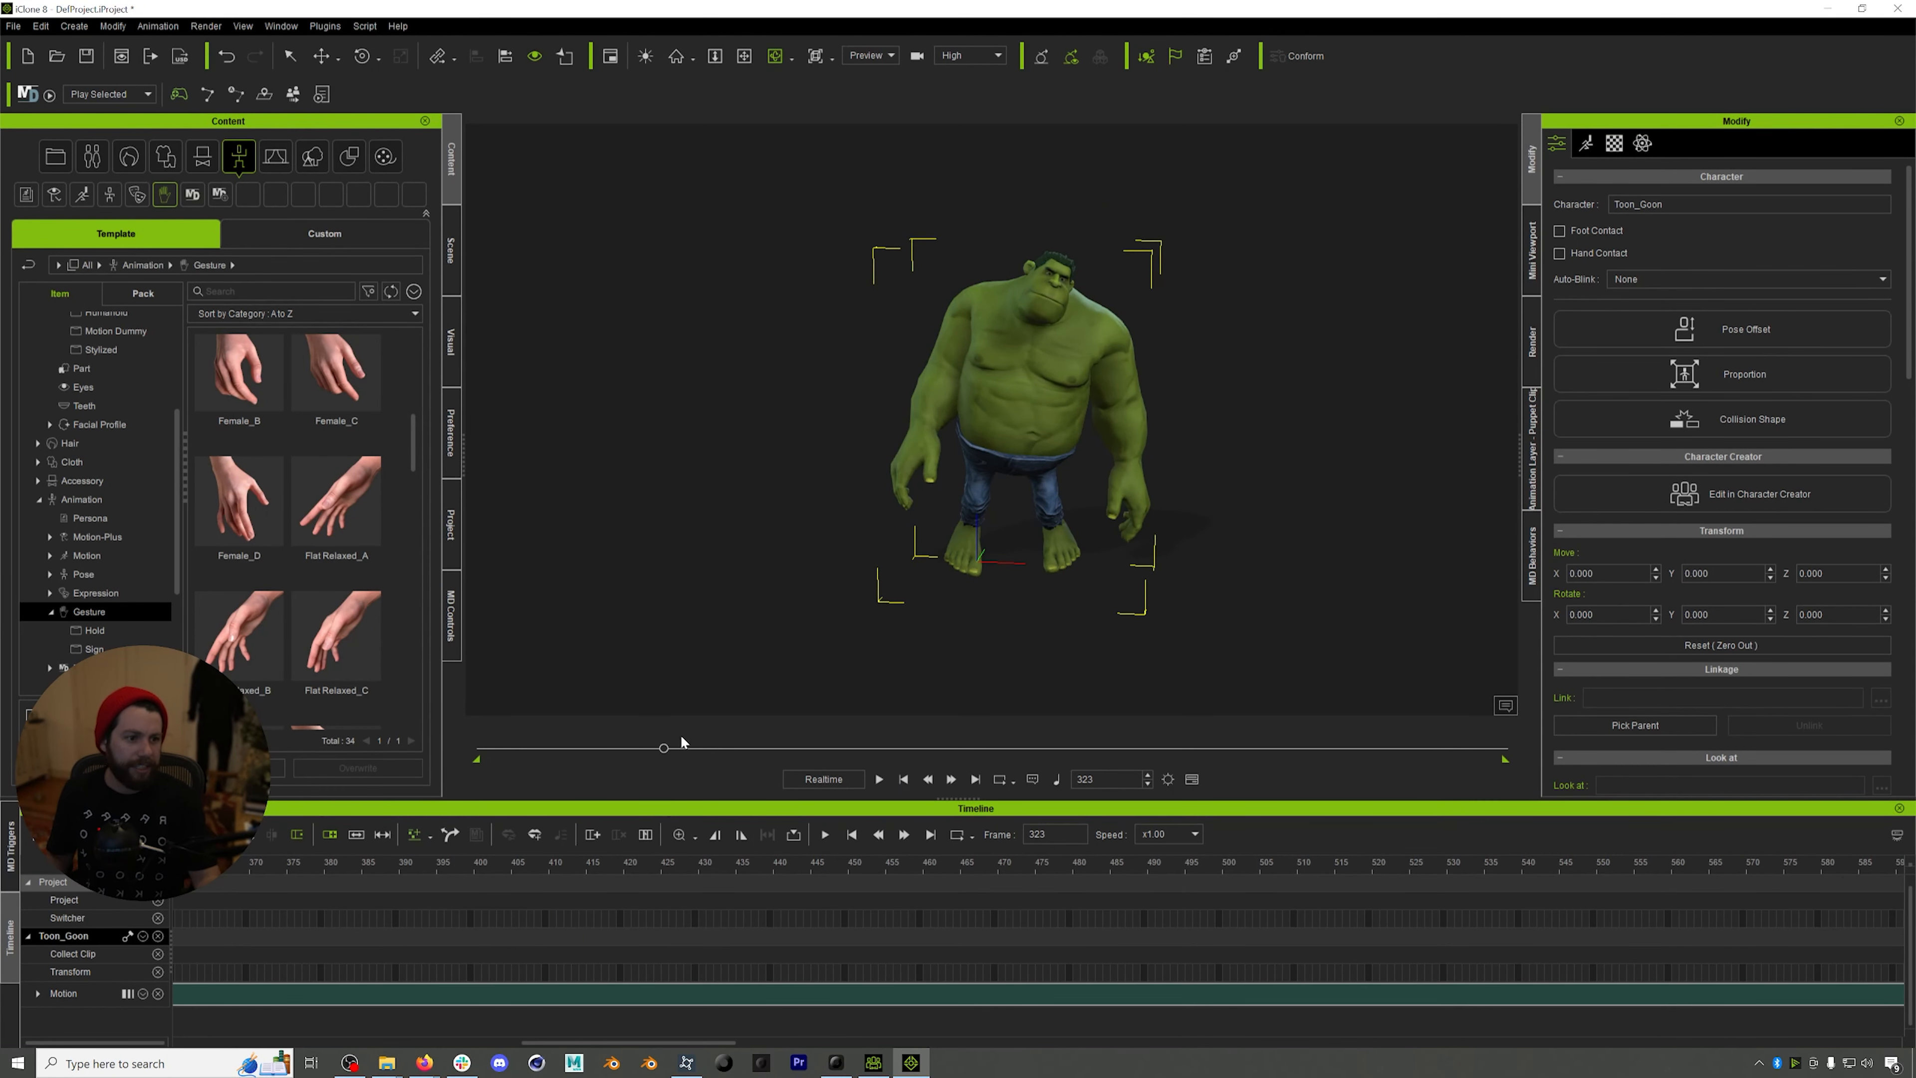
left_click_drag(674, 739, 716, 769)
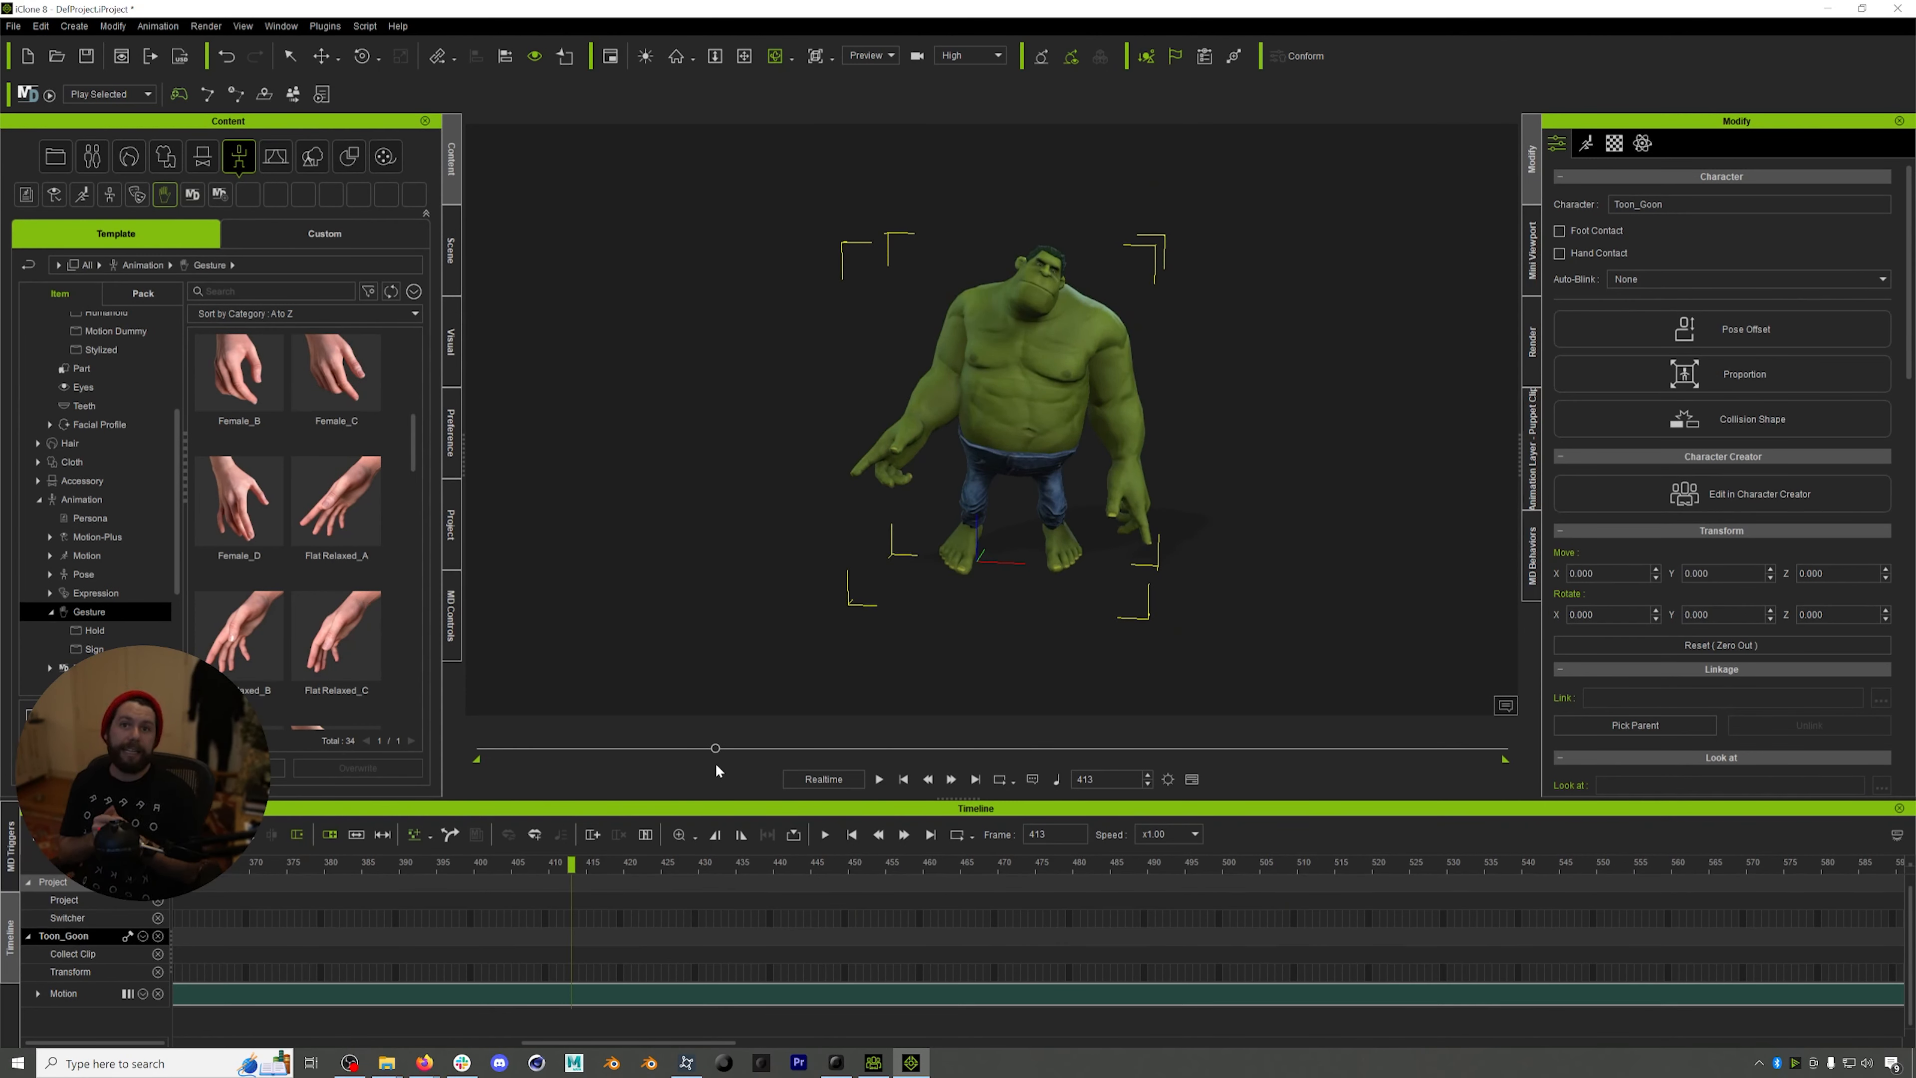
left_click_drag(715, 749, 670, 750)
- Switch to Reallusion Hub to view the iClone 8 add-ons, including Face Mocap (iPhone), and return to iClone
left_click(687, 1063)
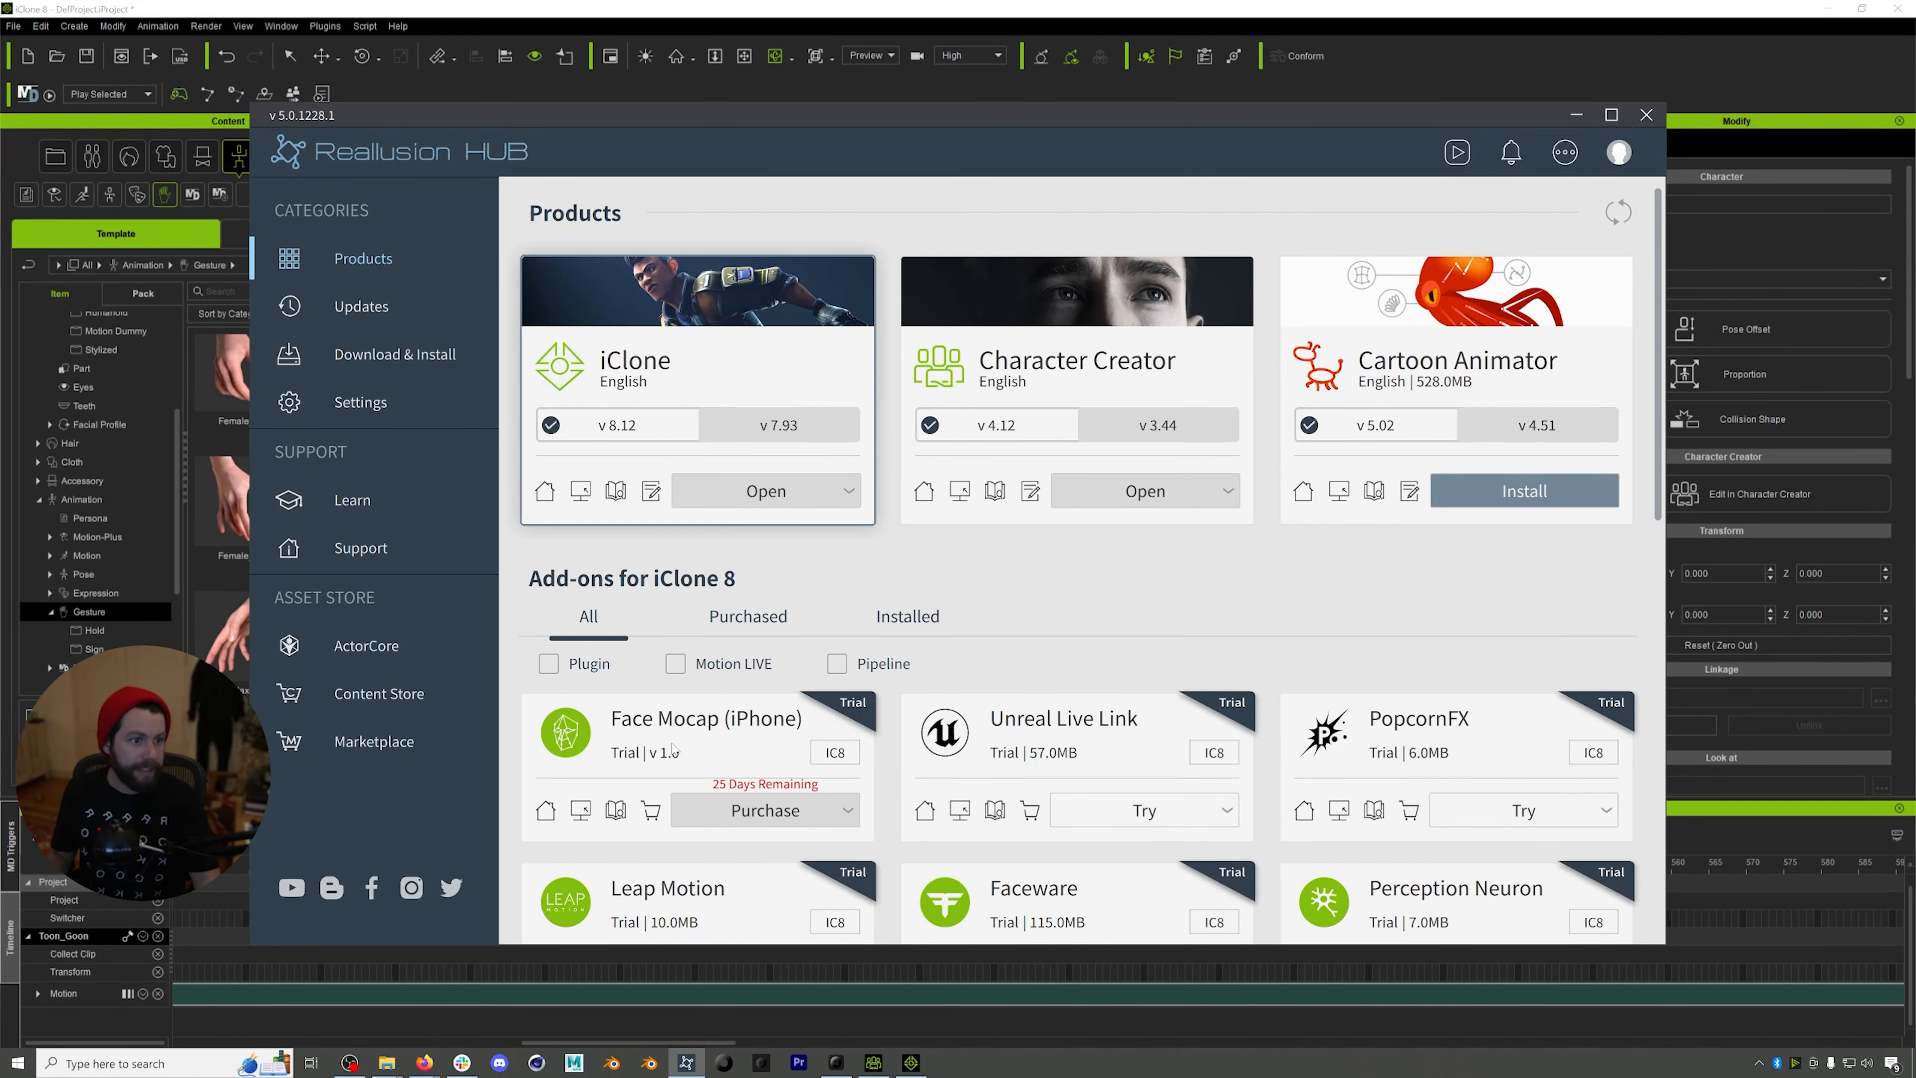
left_click(576, 957)
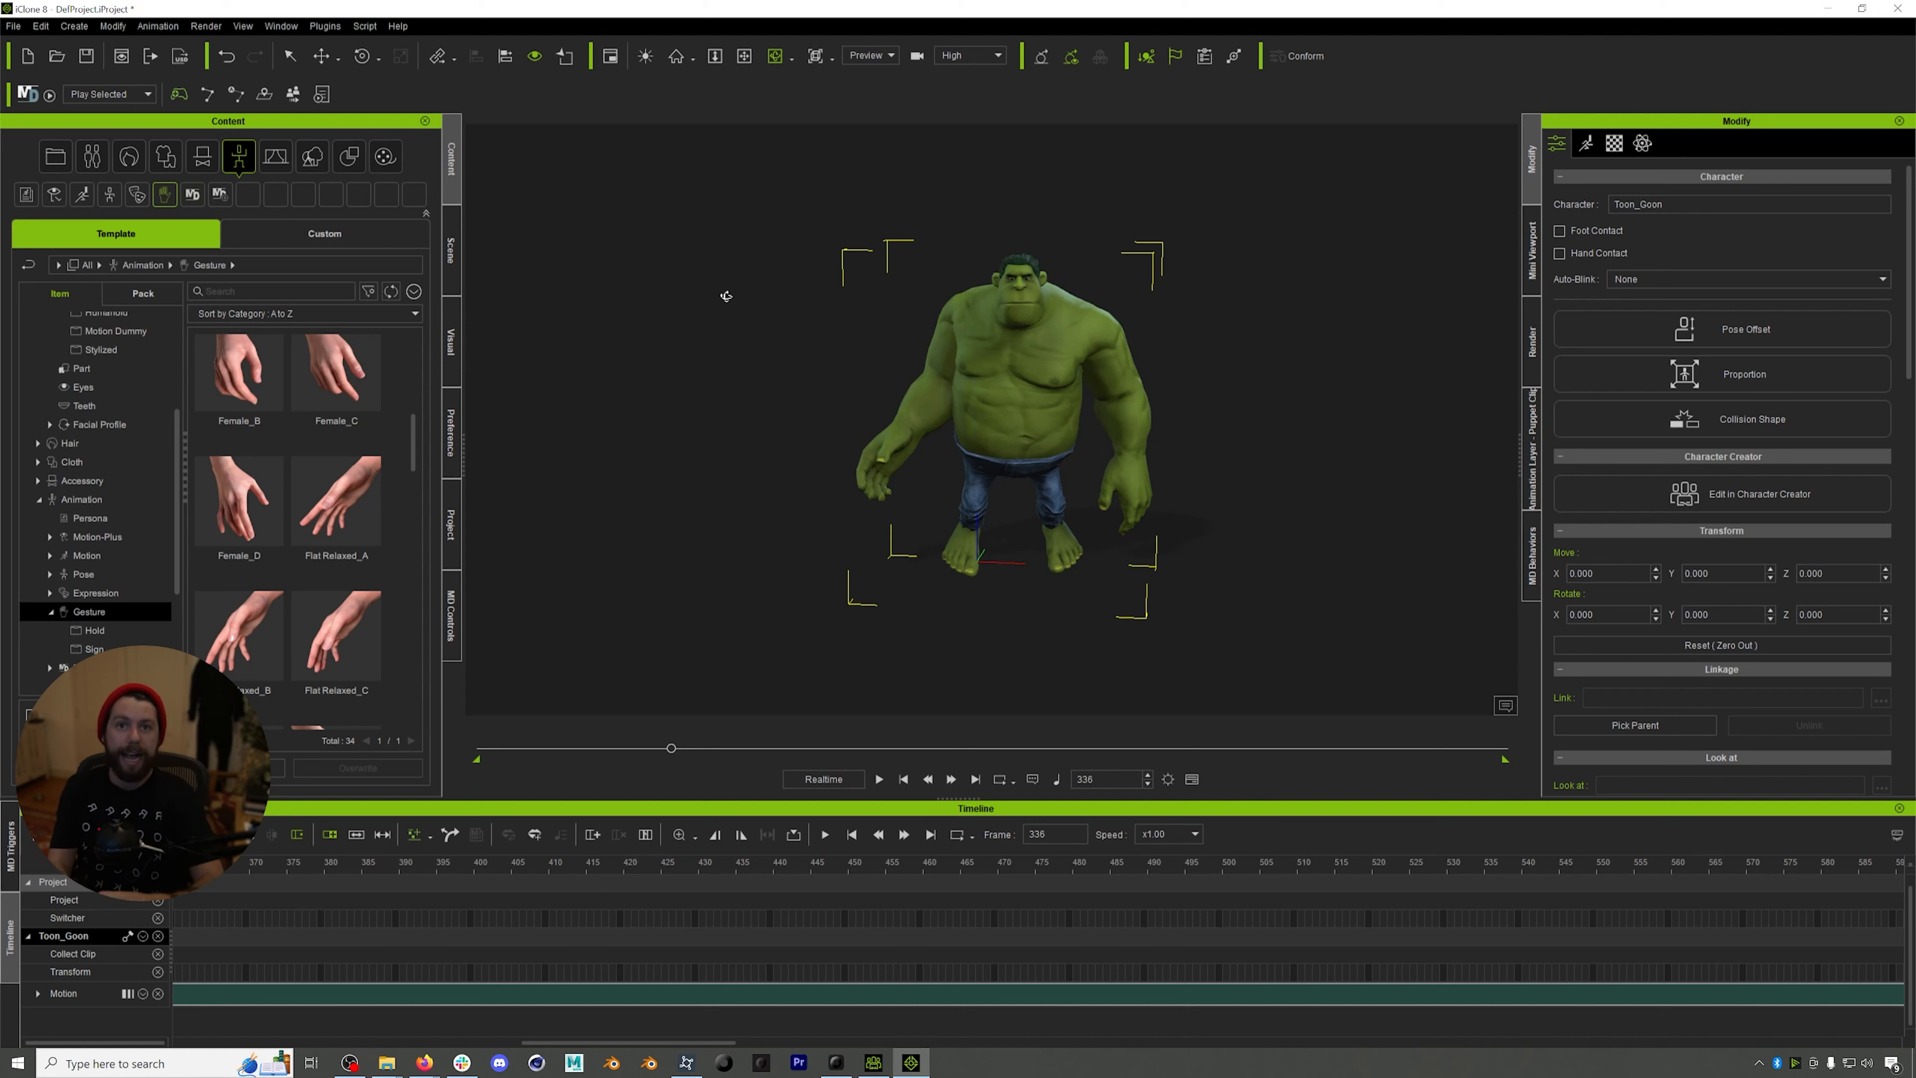
- Connect the computer to the secured 5G Wi-Fi network with automatic connection enabled
left_click(1848, 1065)
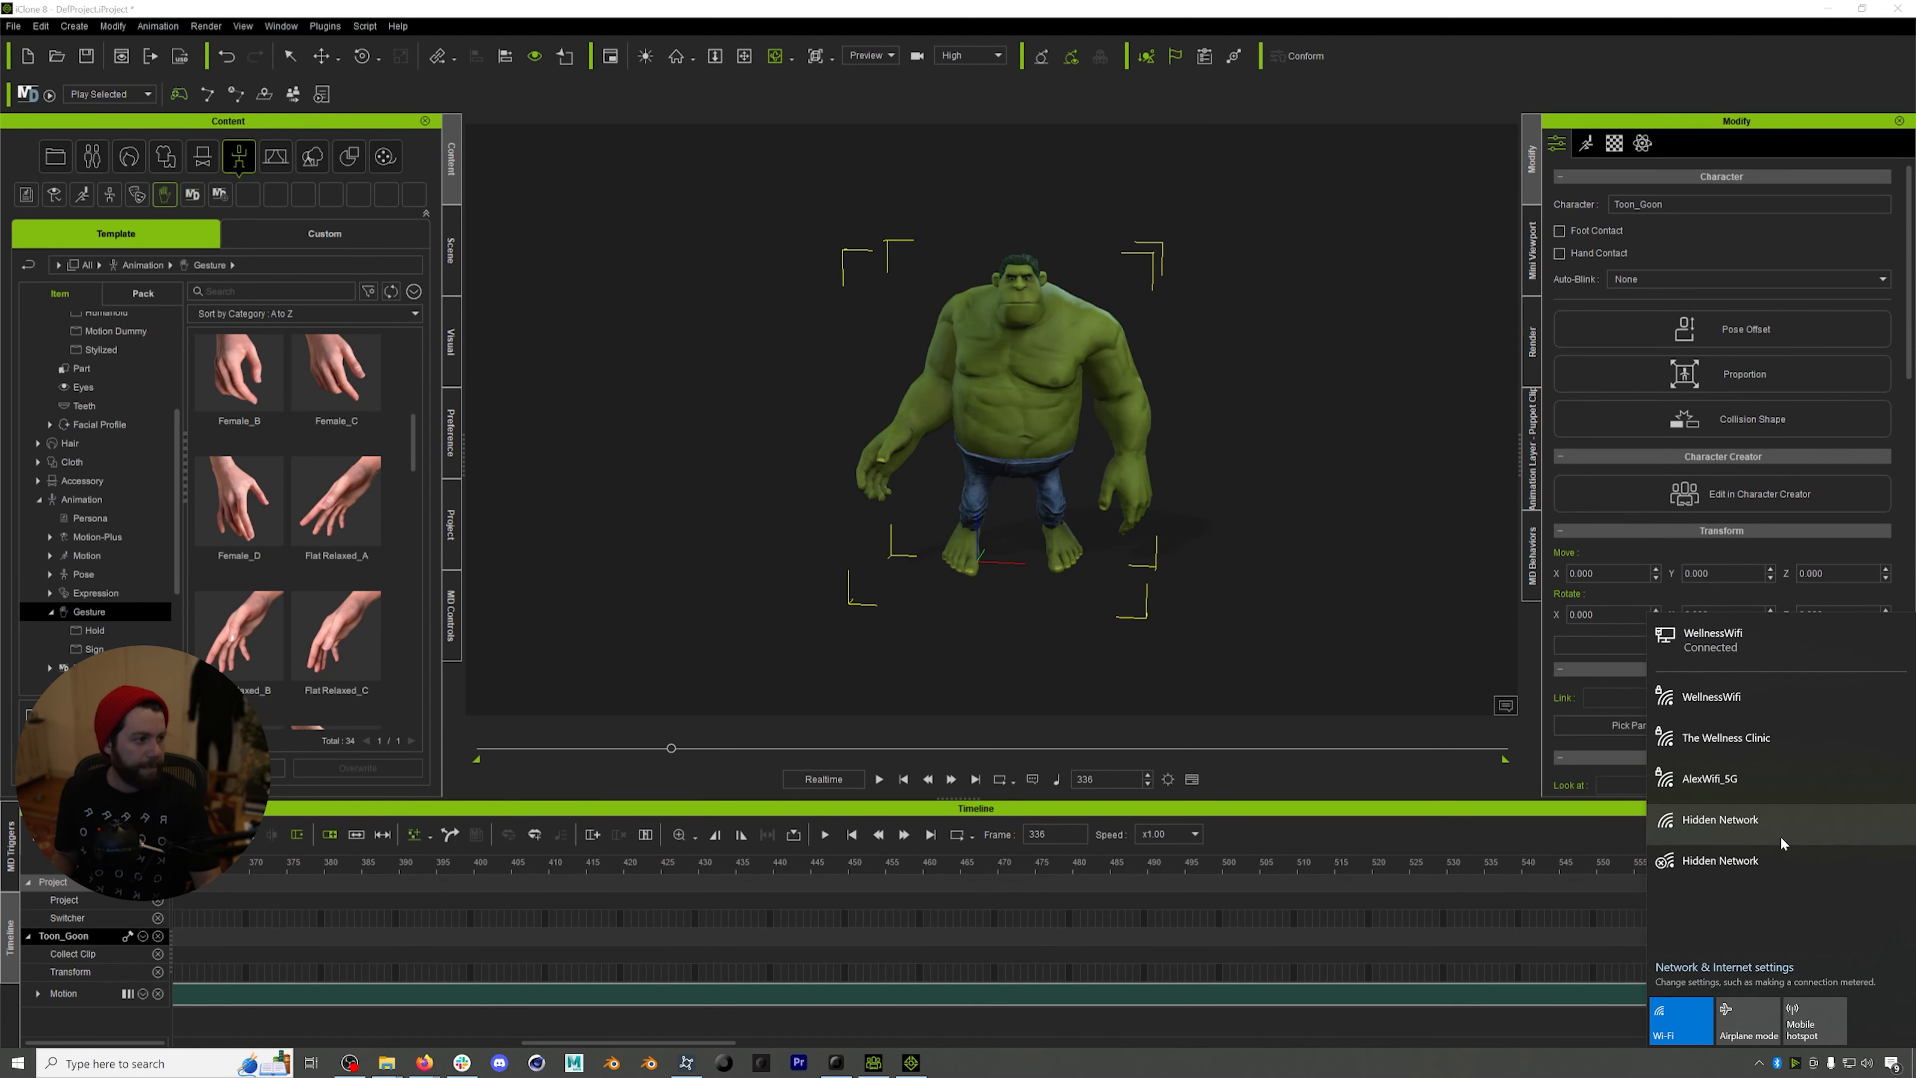
left_click(1711, 778)
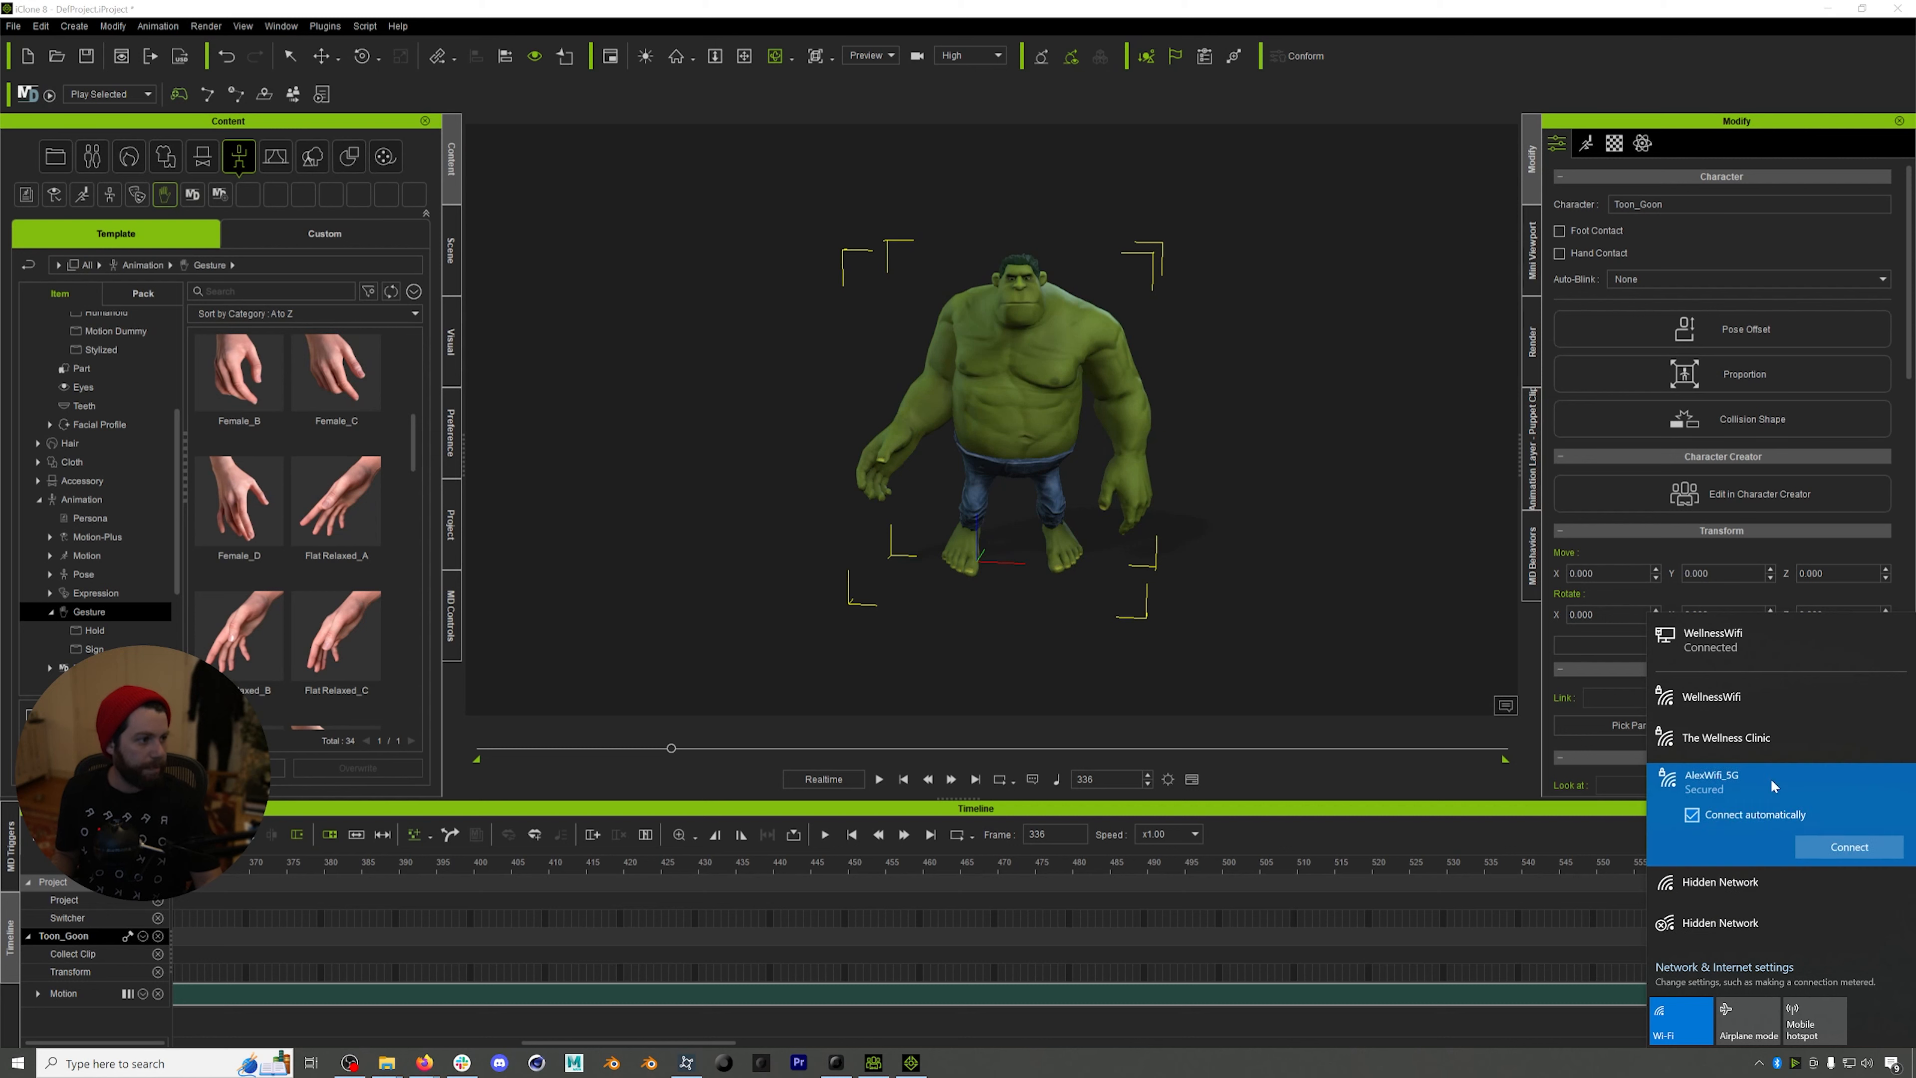
left_click(1851, 846)
left_click(1322, 621)
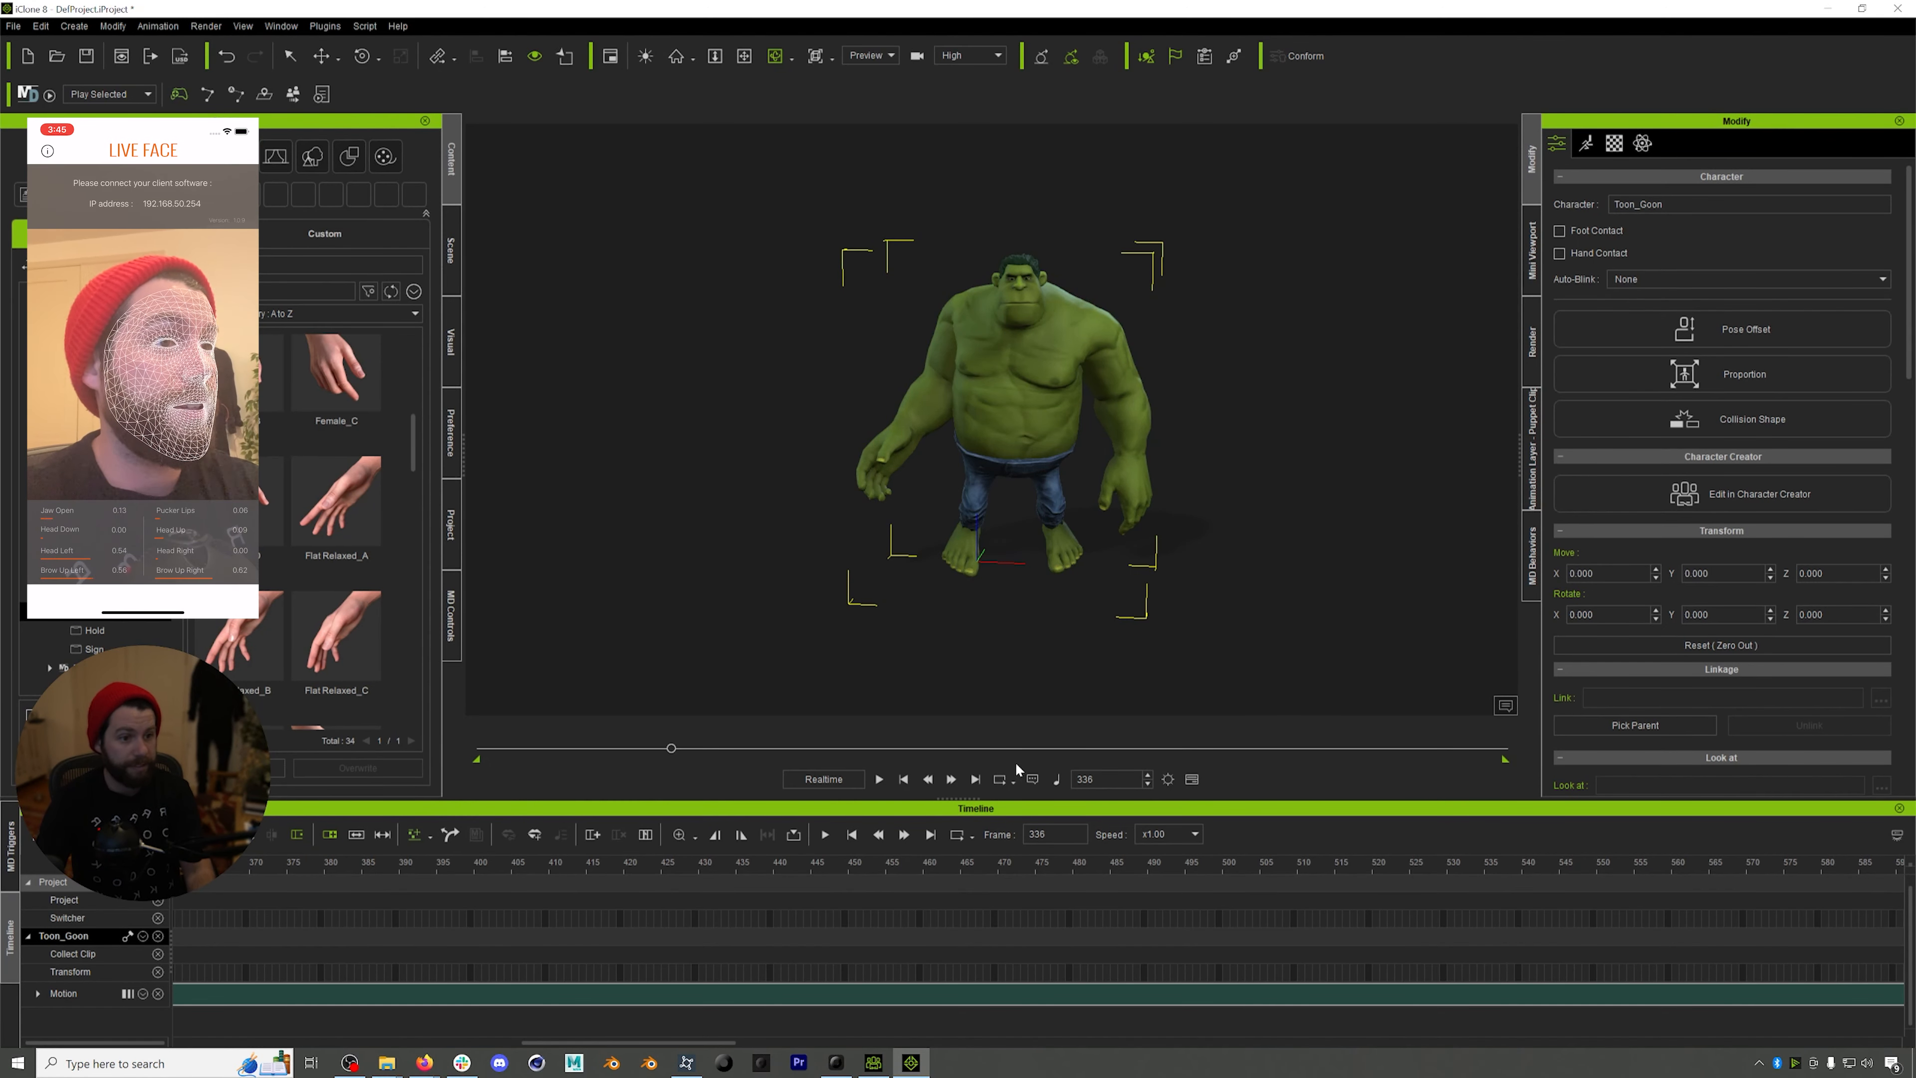
- Move to frame 107, check the Face Mocap (iPhone) add-on in Reallusion Hub, and return to iClone
left_click_drag(672, 747, 540, 747)
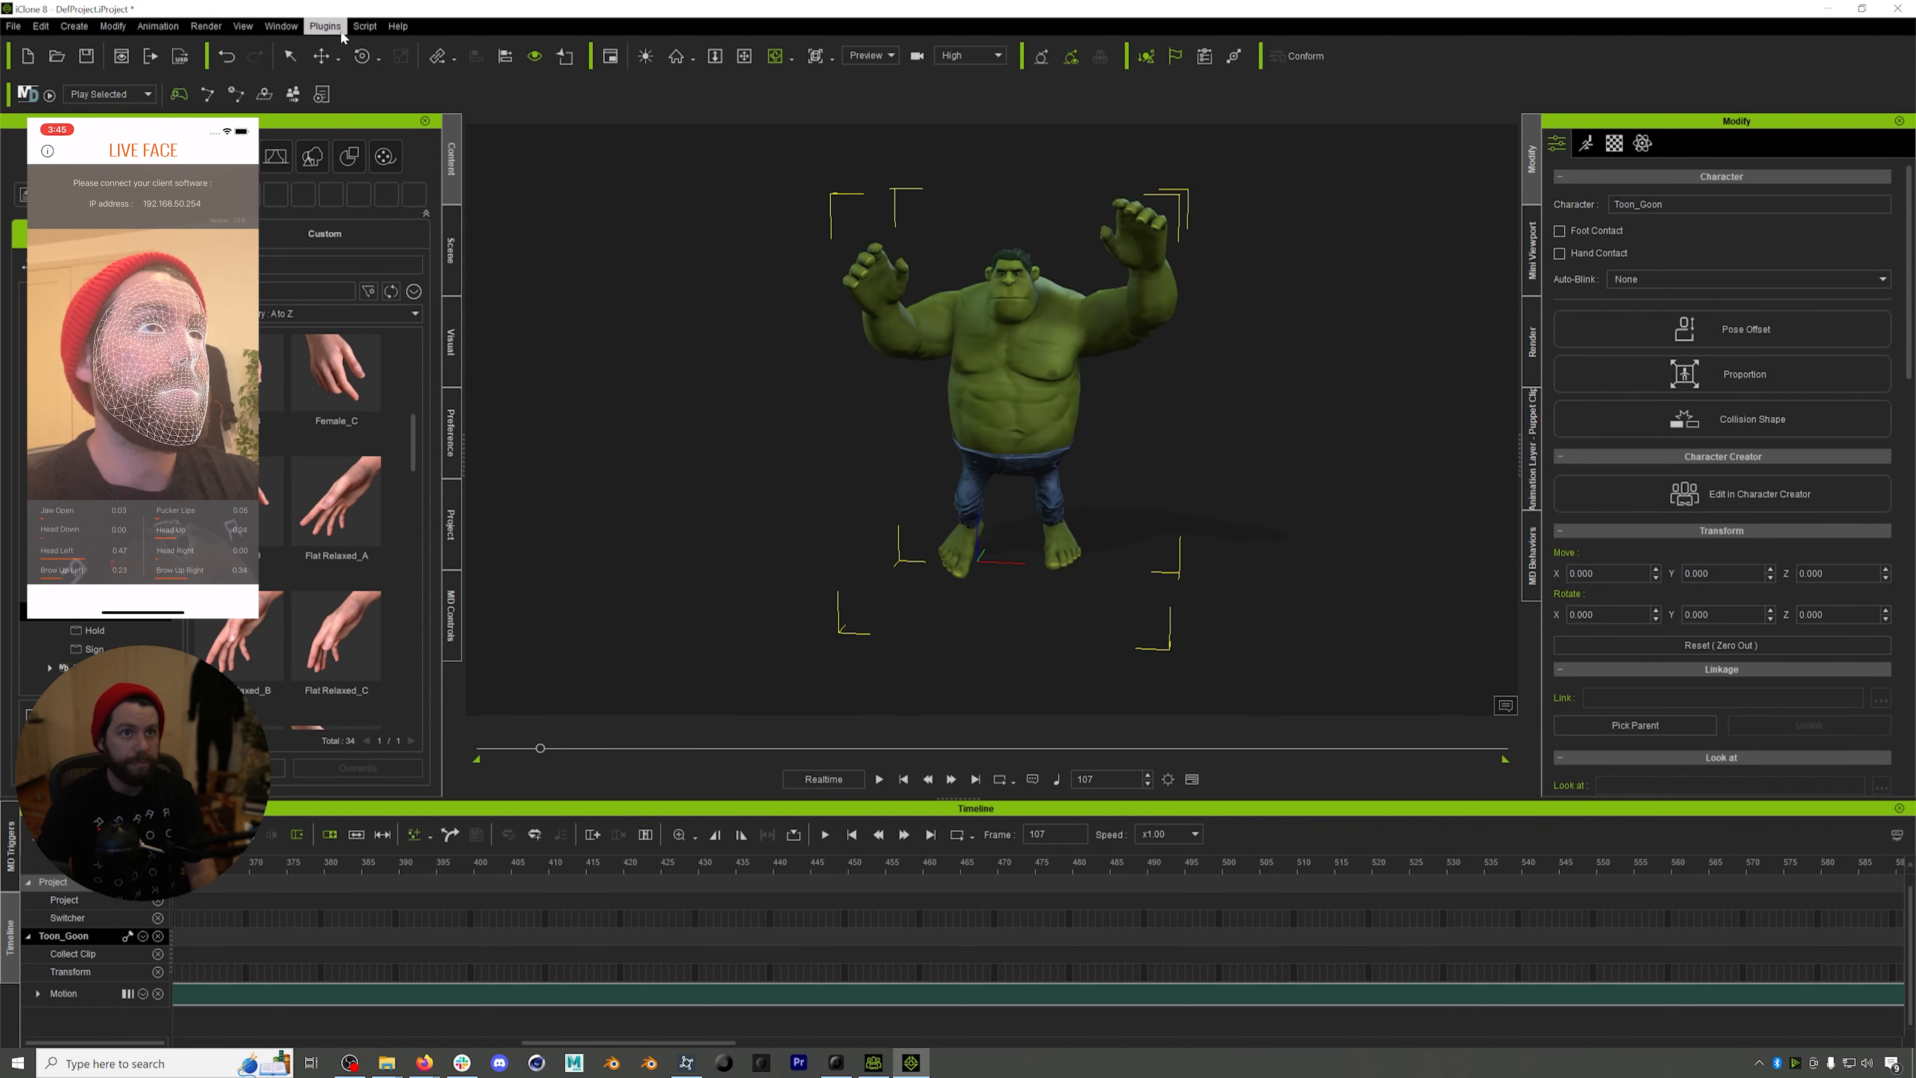
left_click(325, 31)
left_click(327, 35)
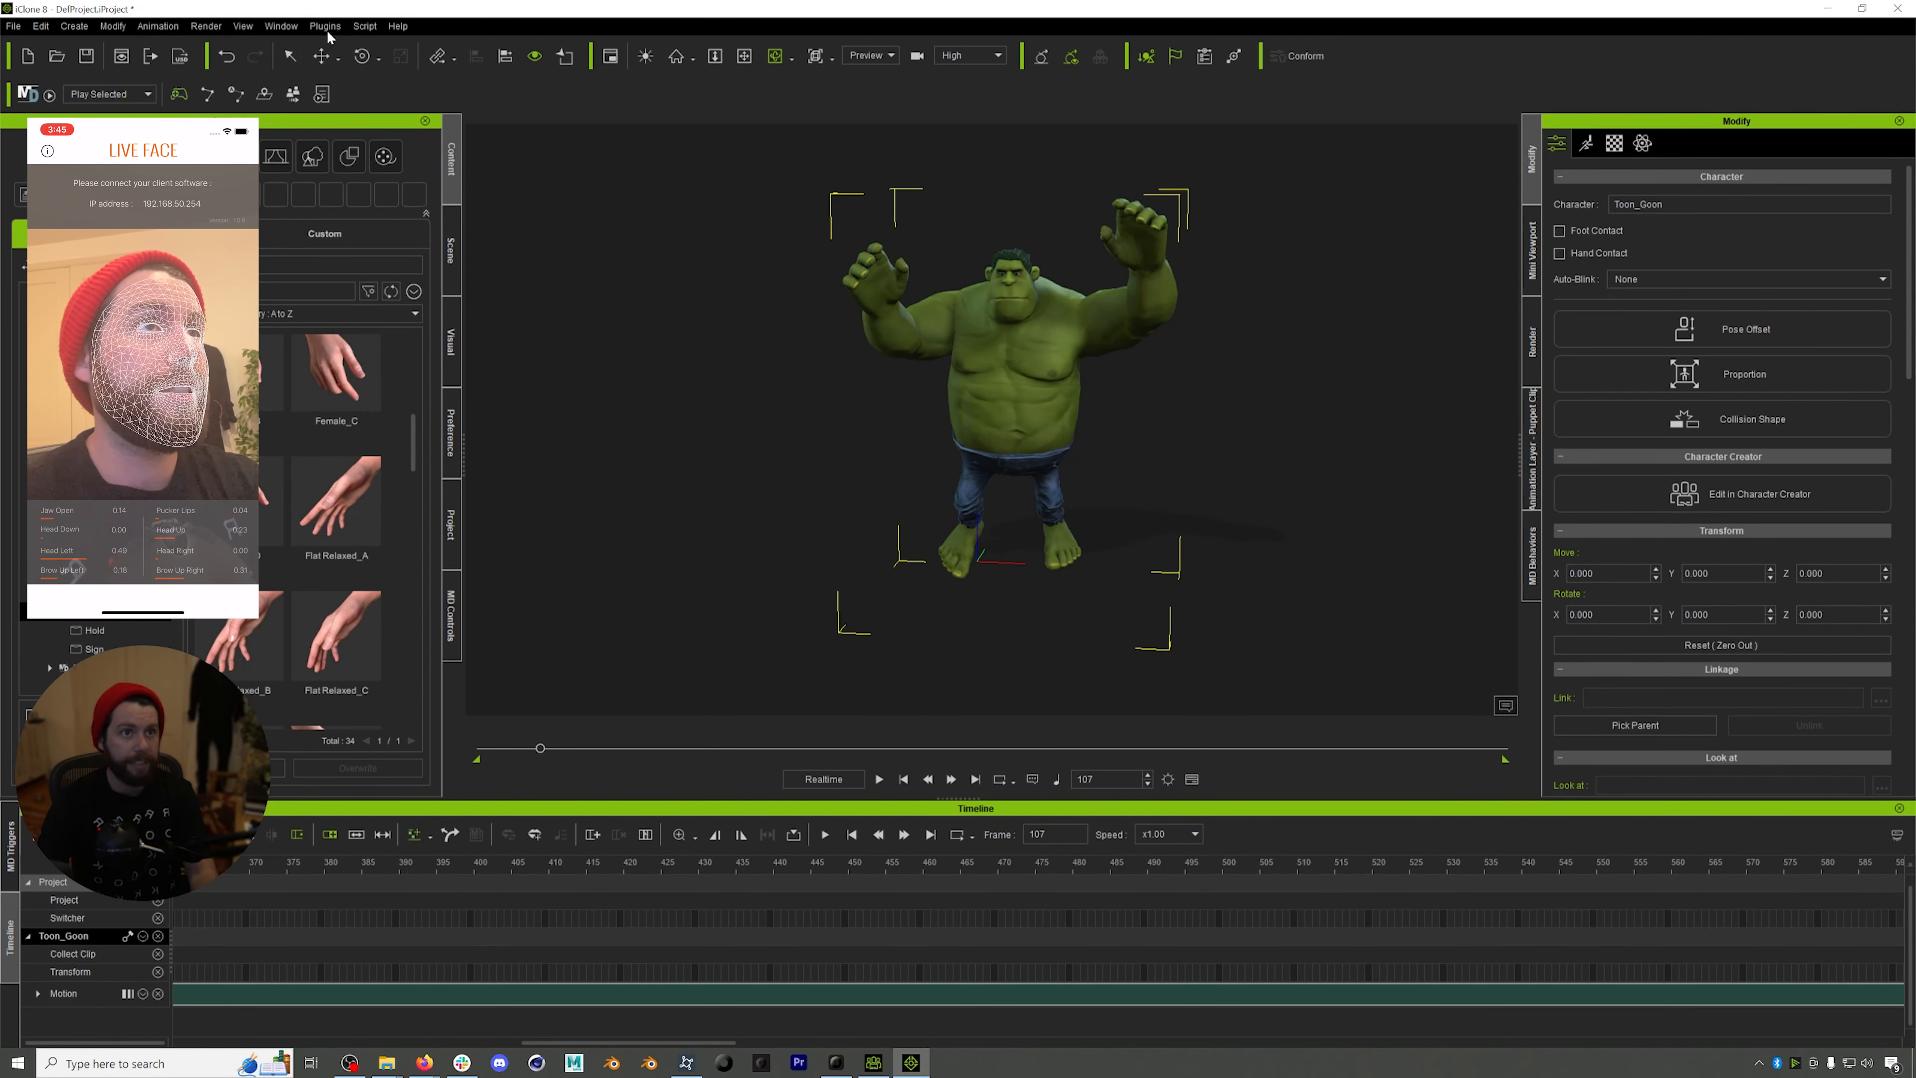
left_click(685, 1062)
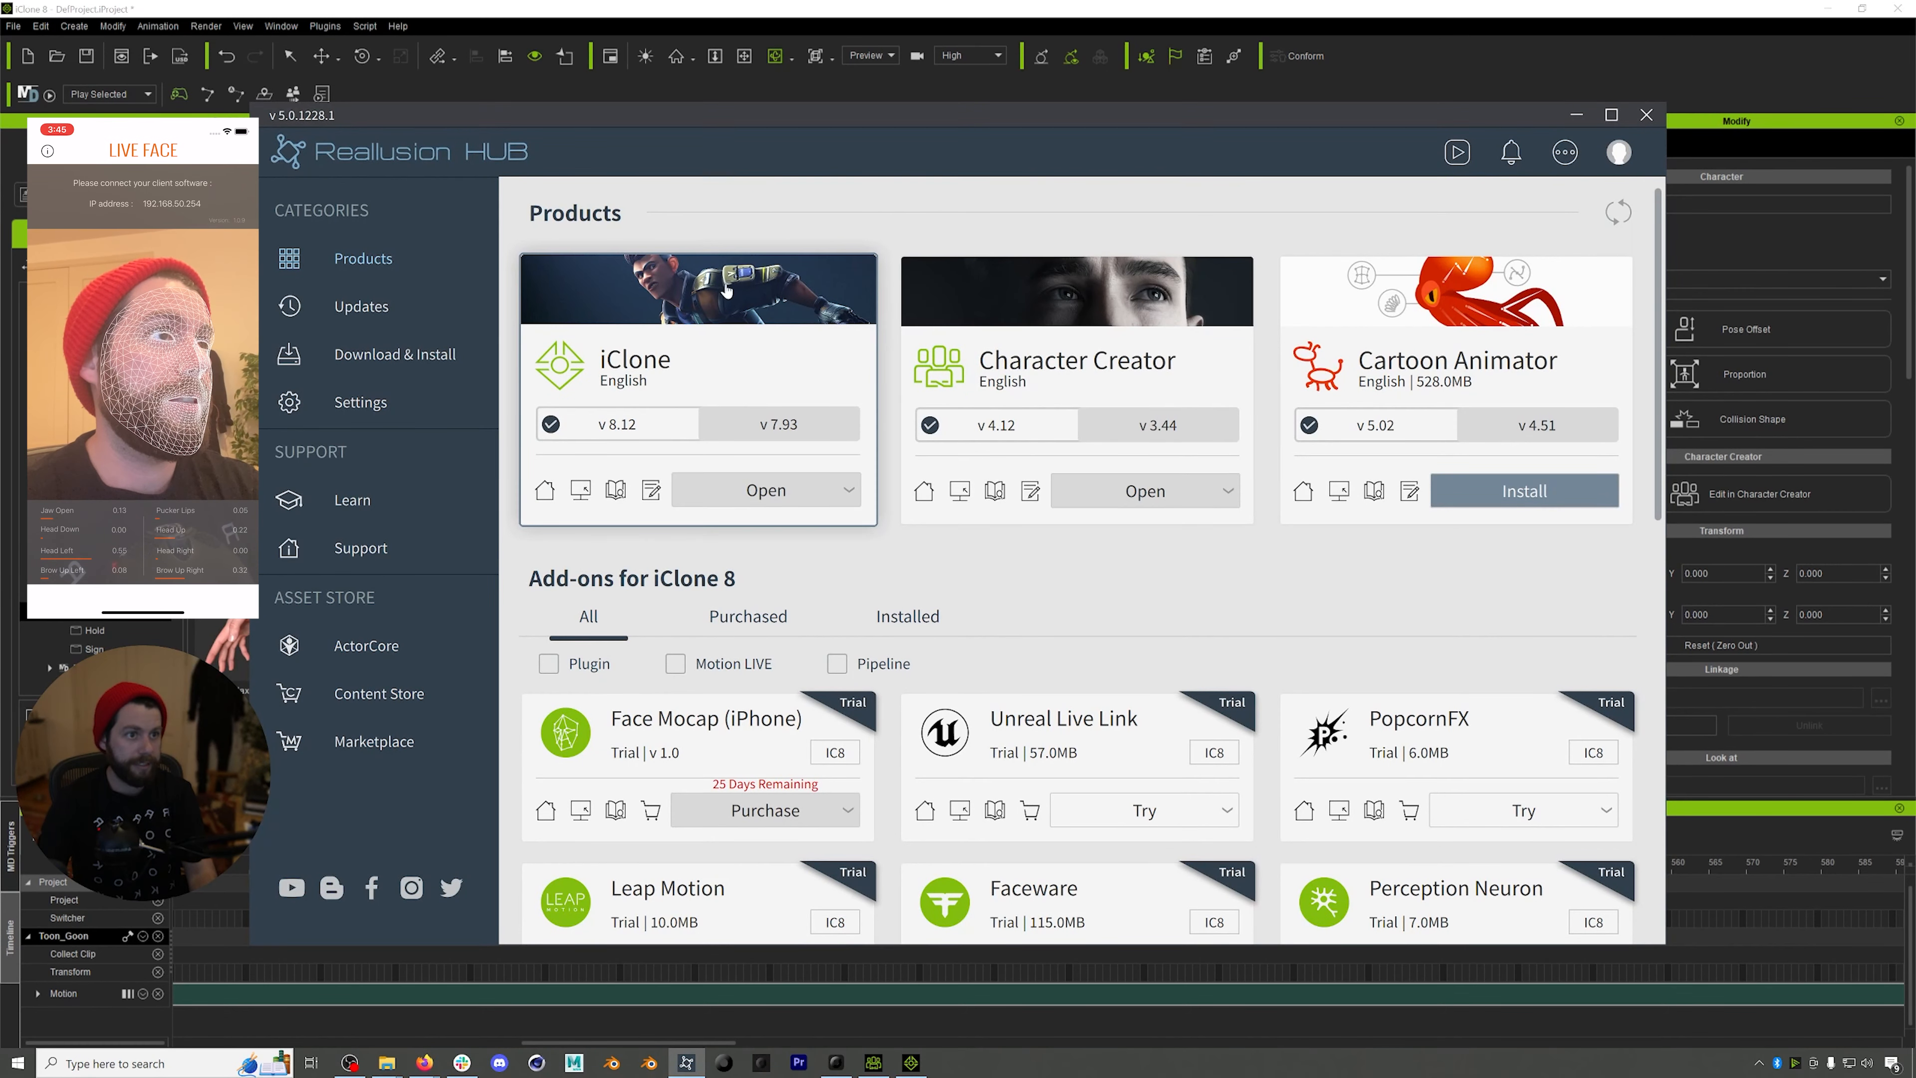
scroll(1150, 772, "down", 3)
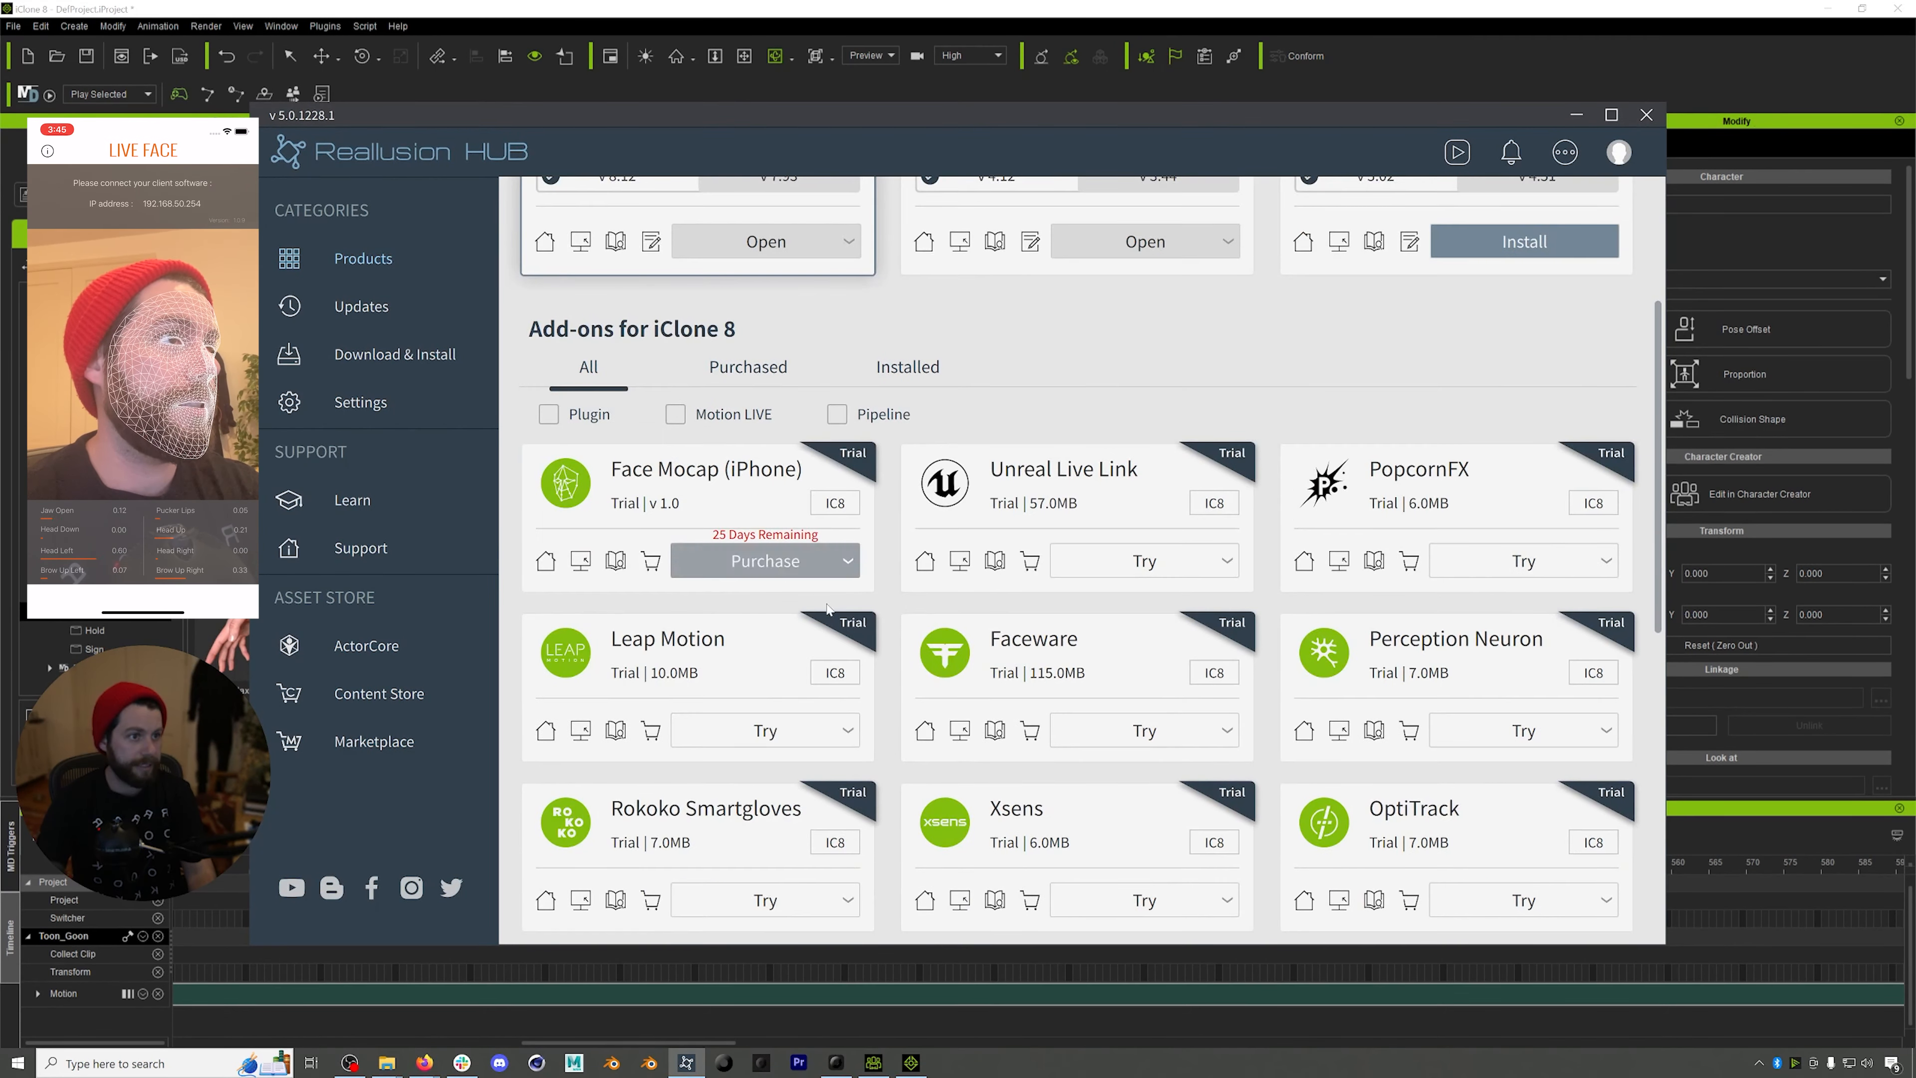
left_click(336, 41)
- Open the Motion LIVE plugin and return the animation to frame 0
left_click(326, 27)
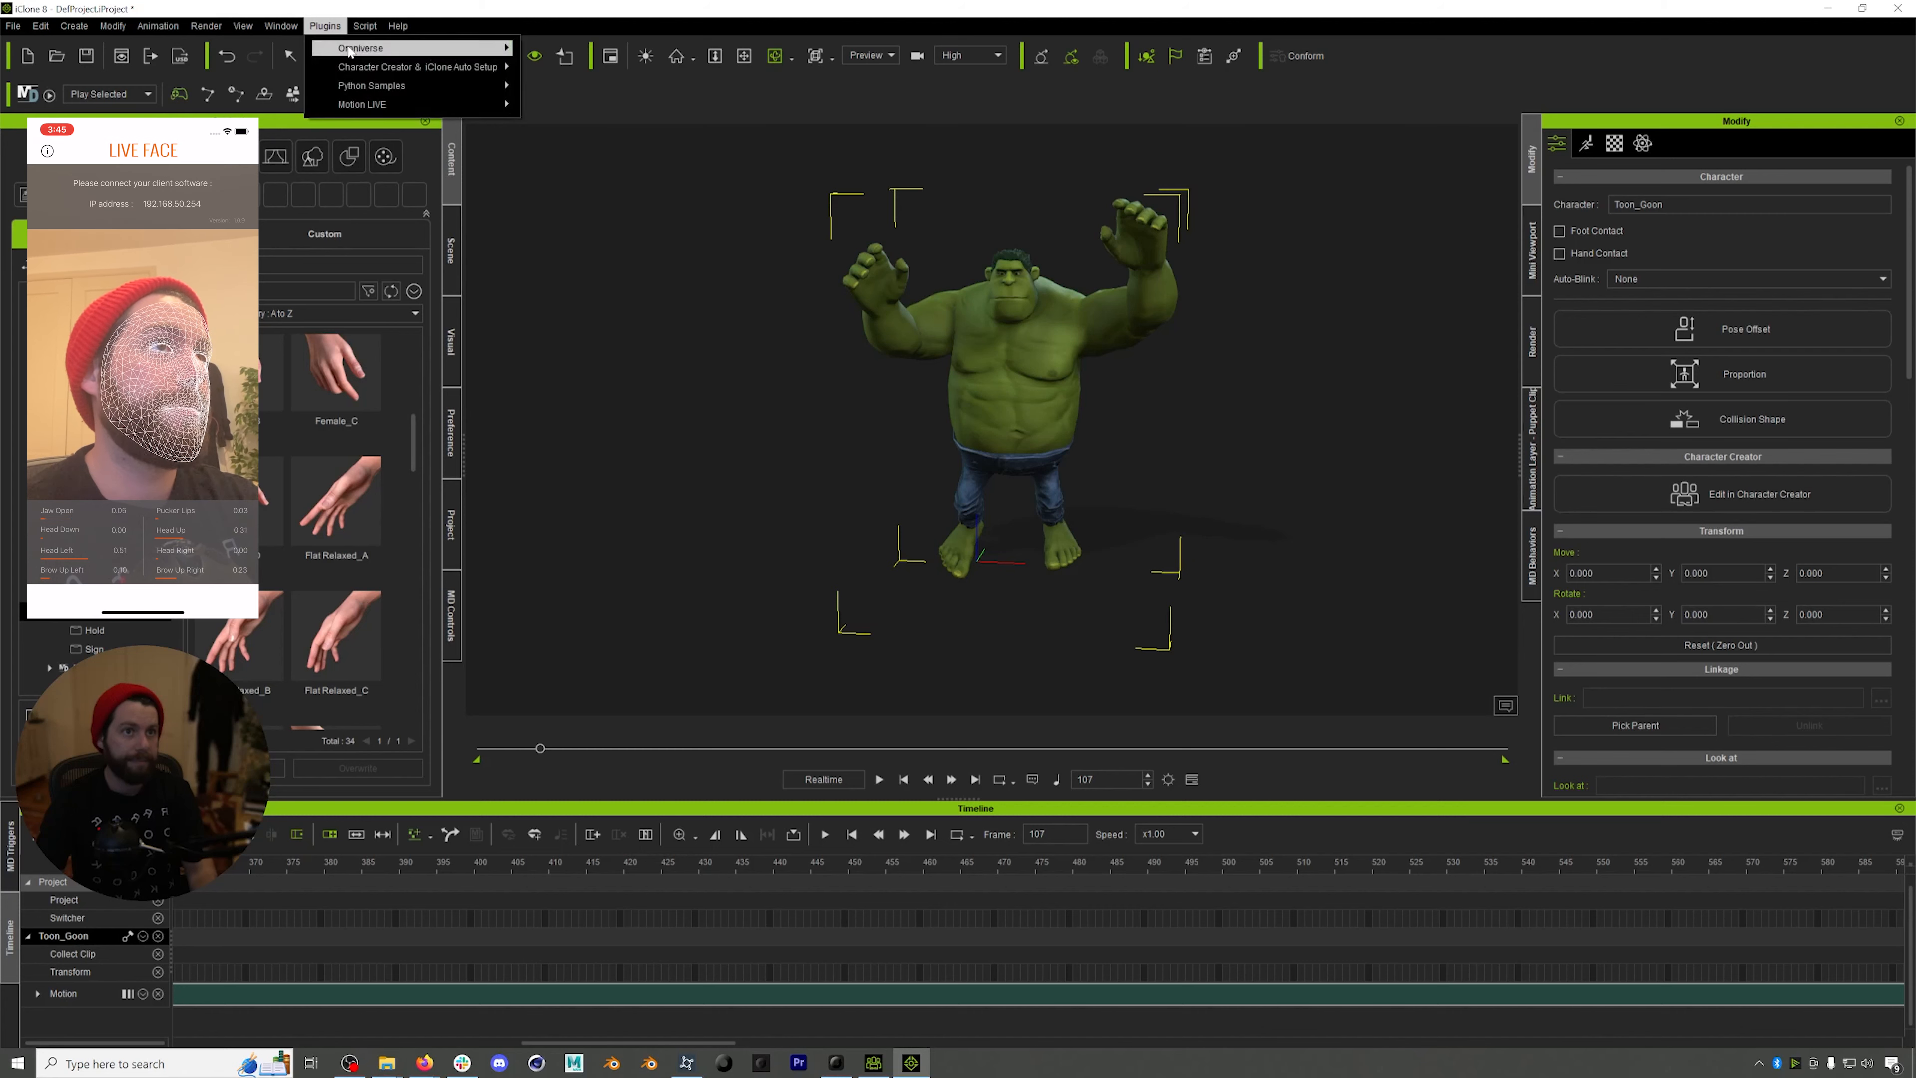
mouse_move(359, 105)
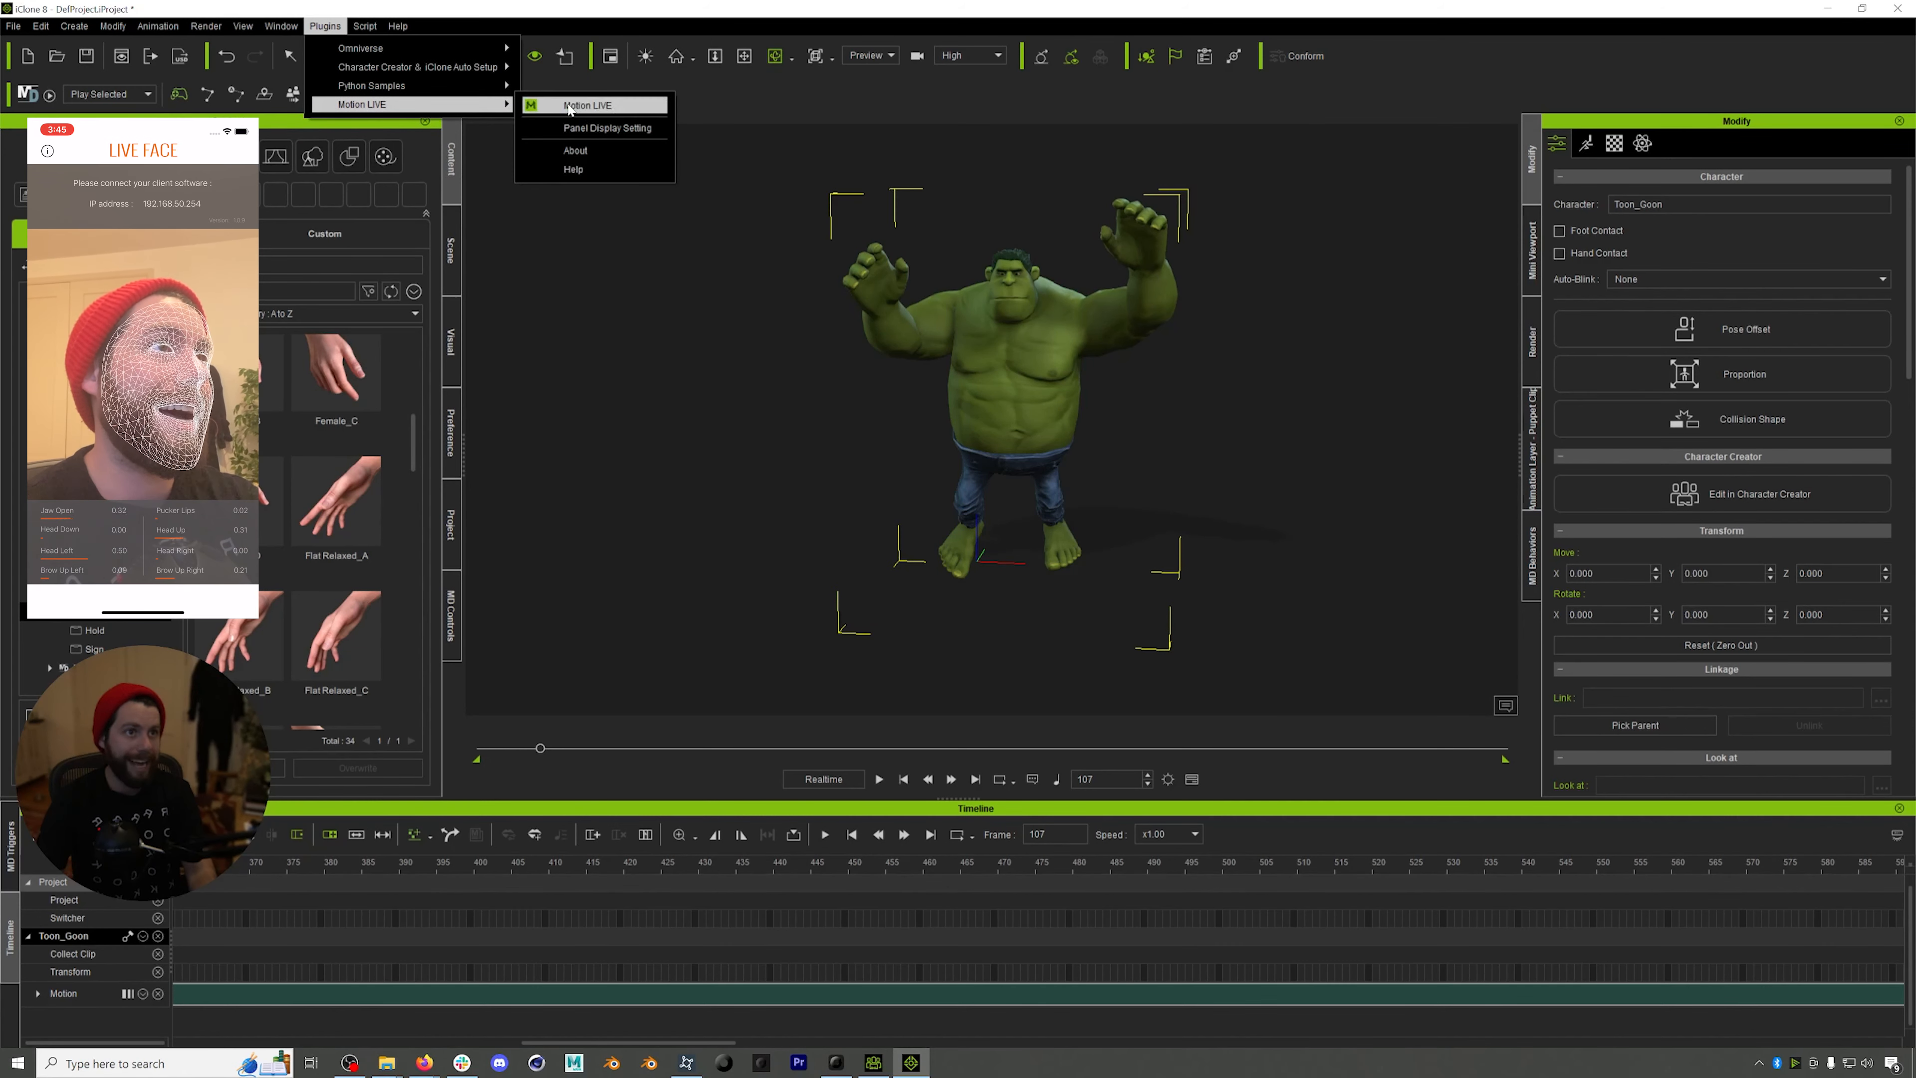
left_click(581, 107)
left_click_drag(541, 748, 393, 752)
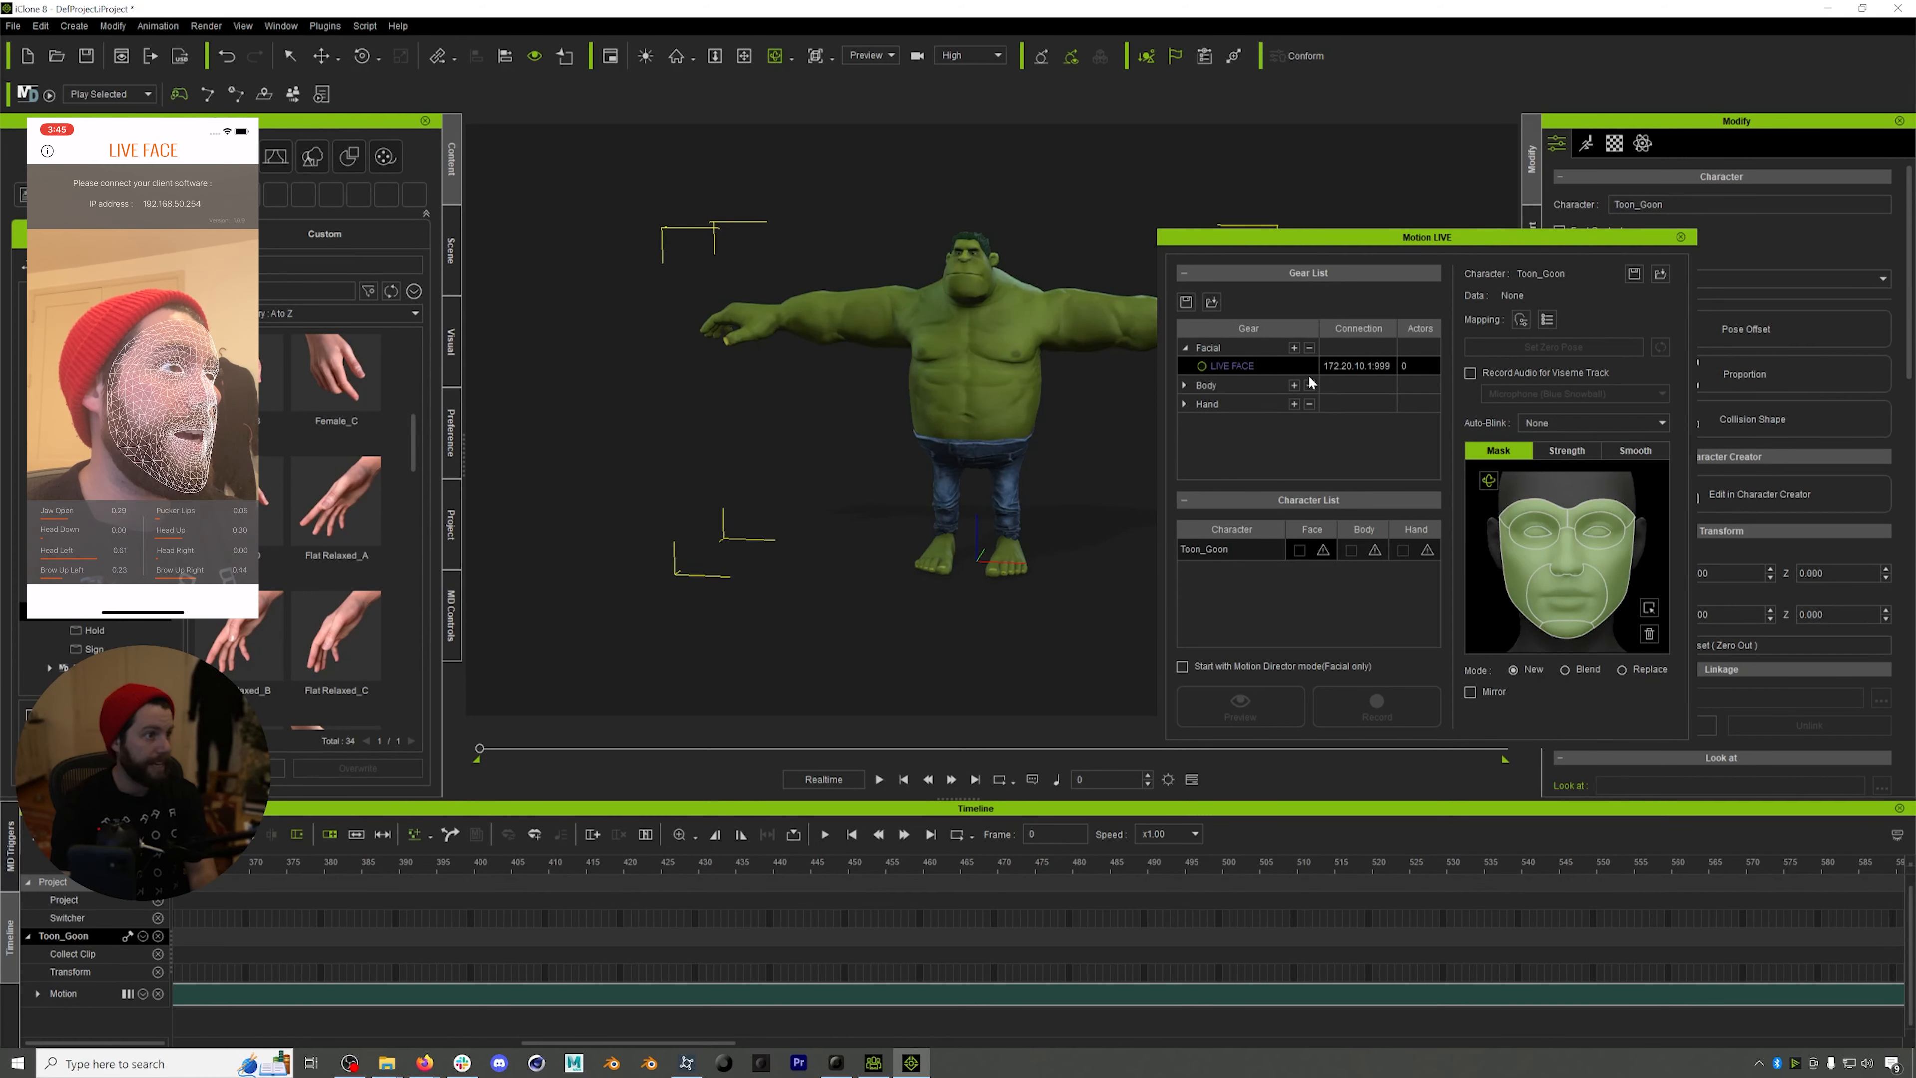
- Remove the facial gear, add LIVE FACE again, and try to connect it at its default address
left_click(1310, 347)
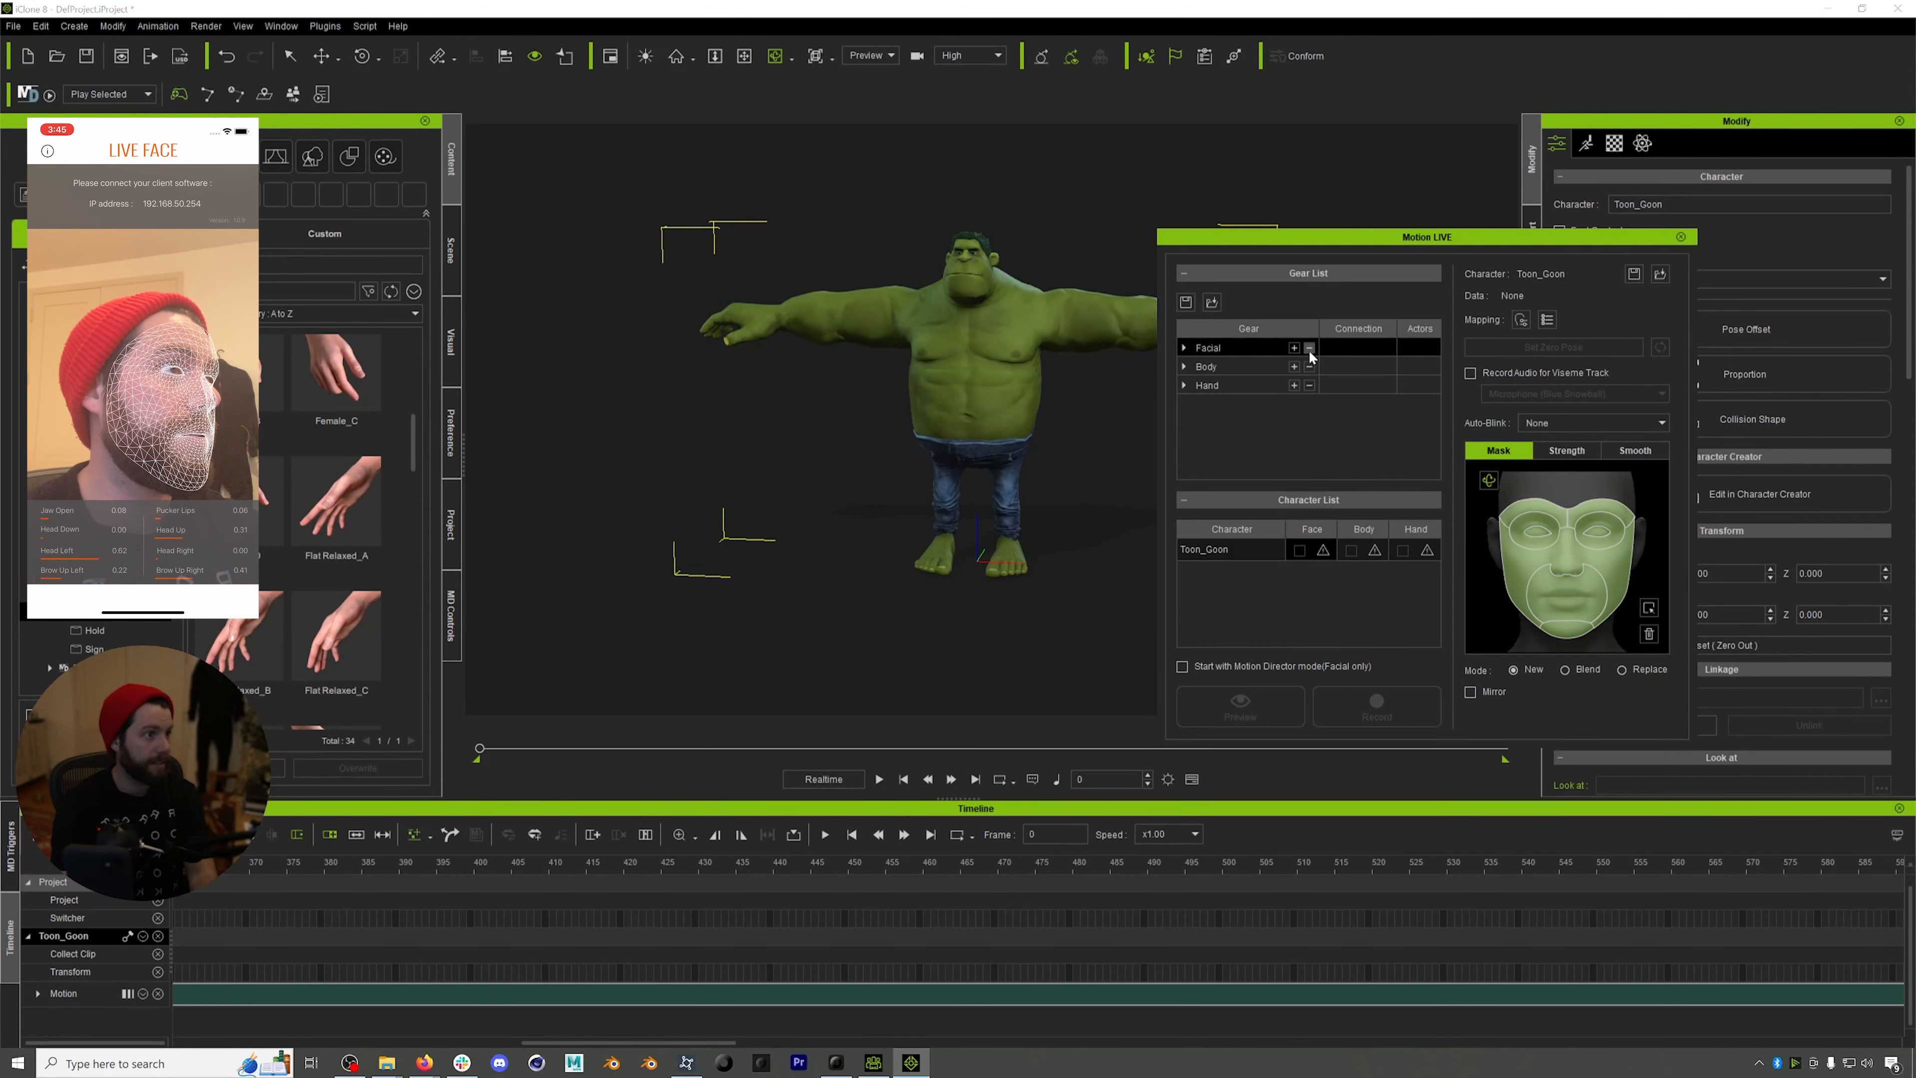
left_click(1294, 348)
left_click(1314, 361)
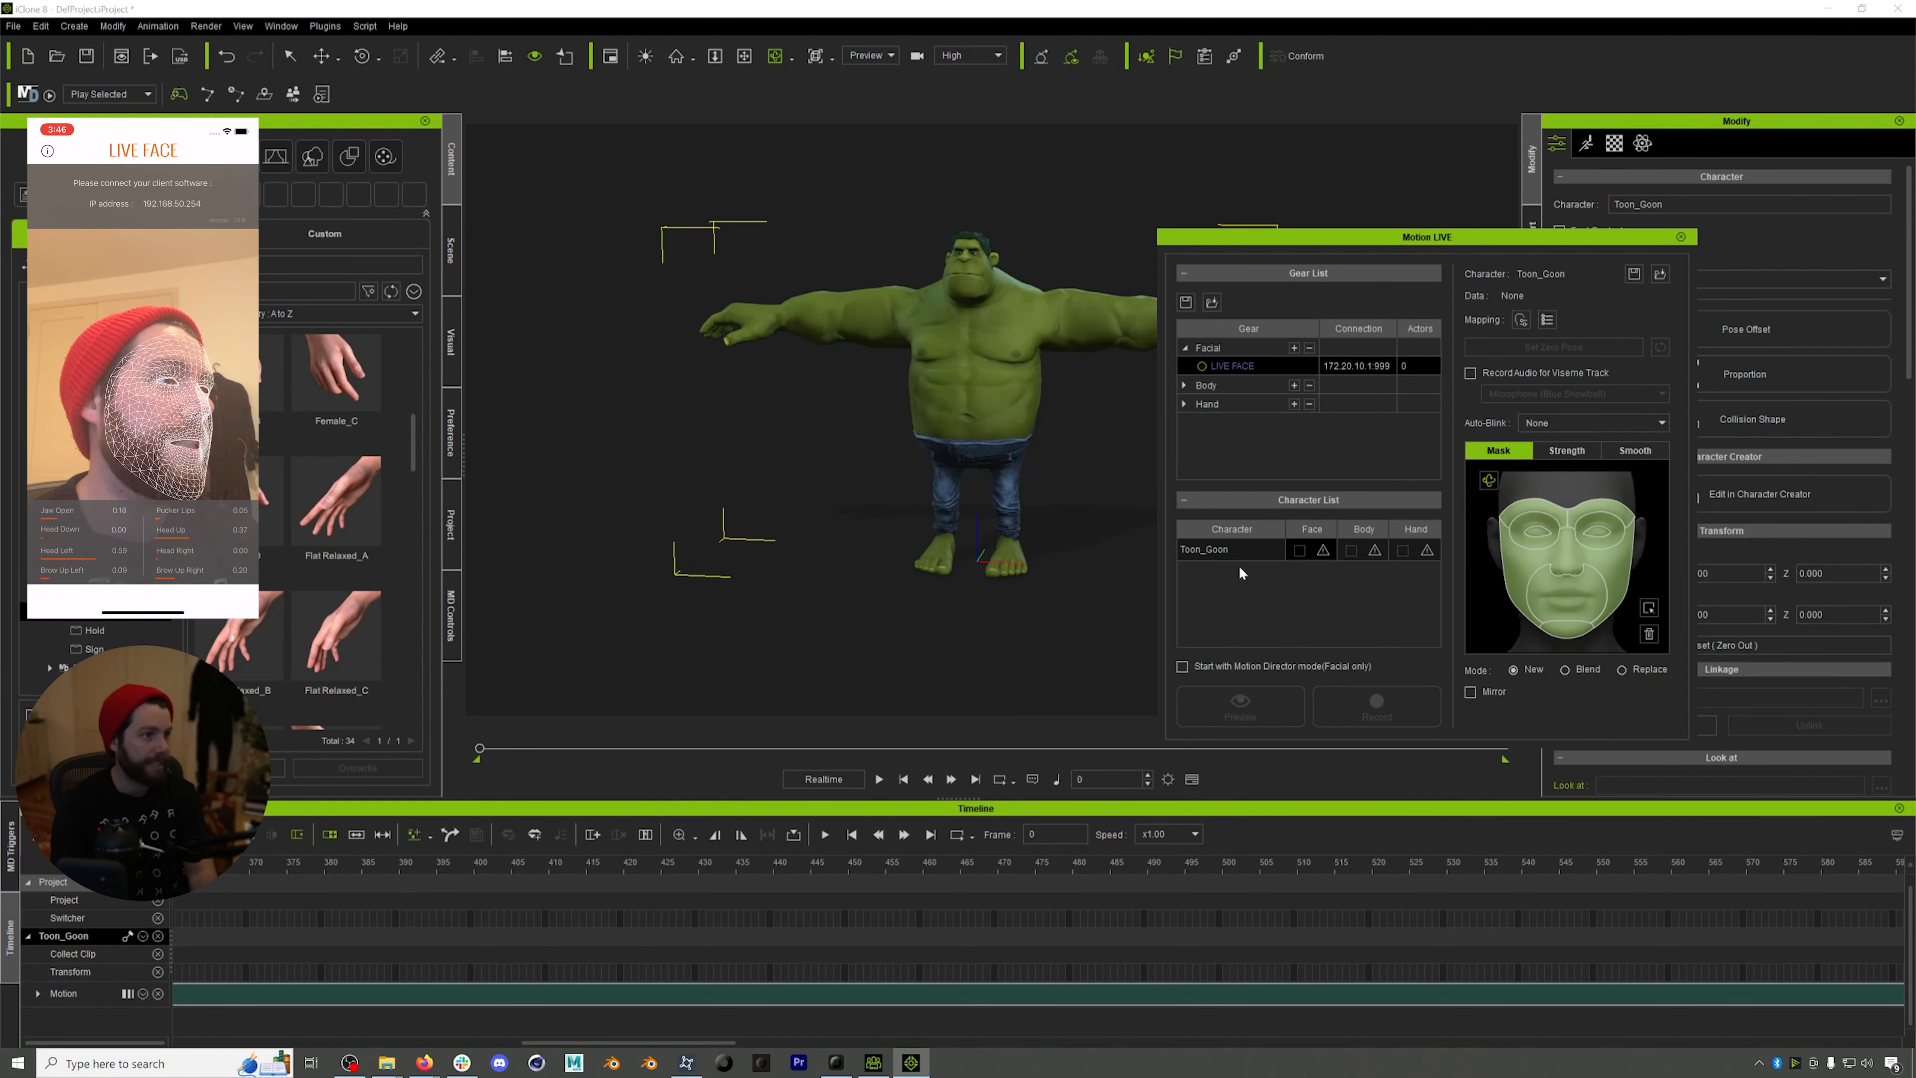
key("Return")
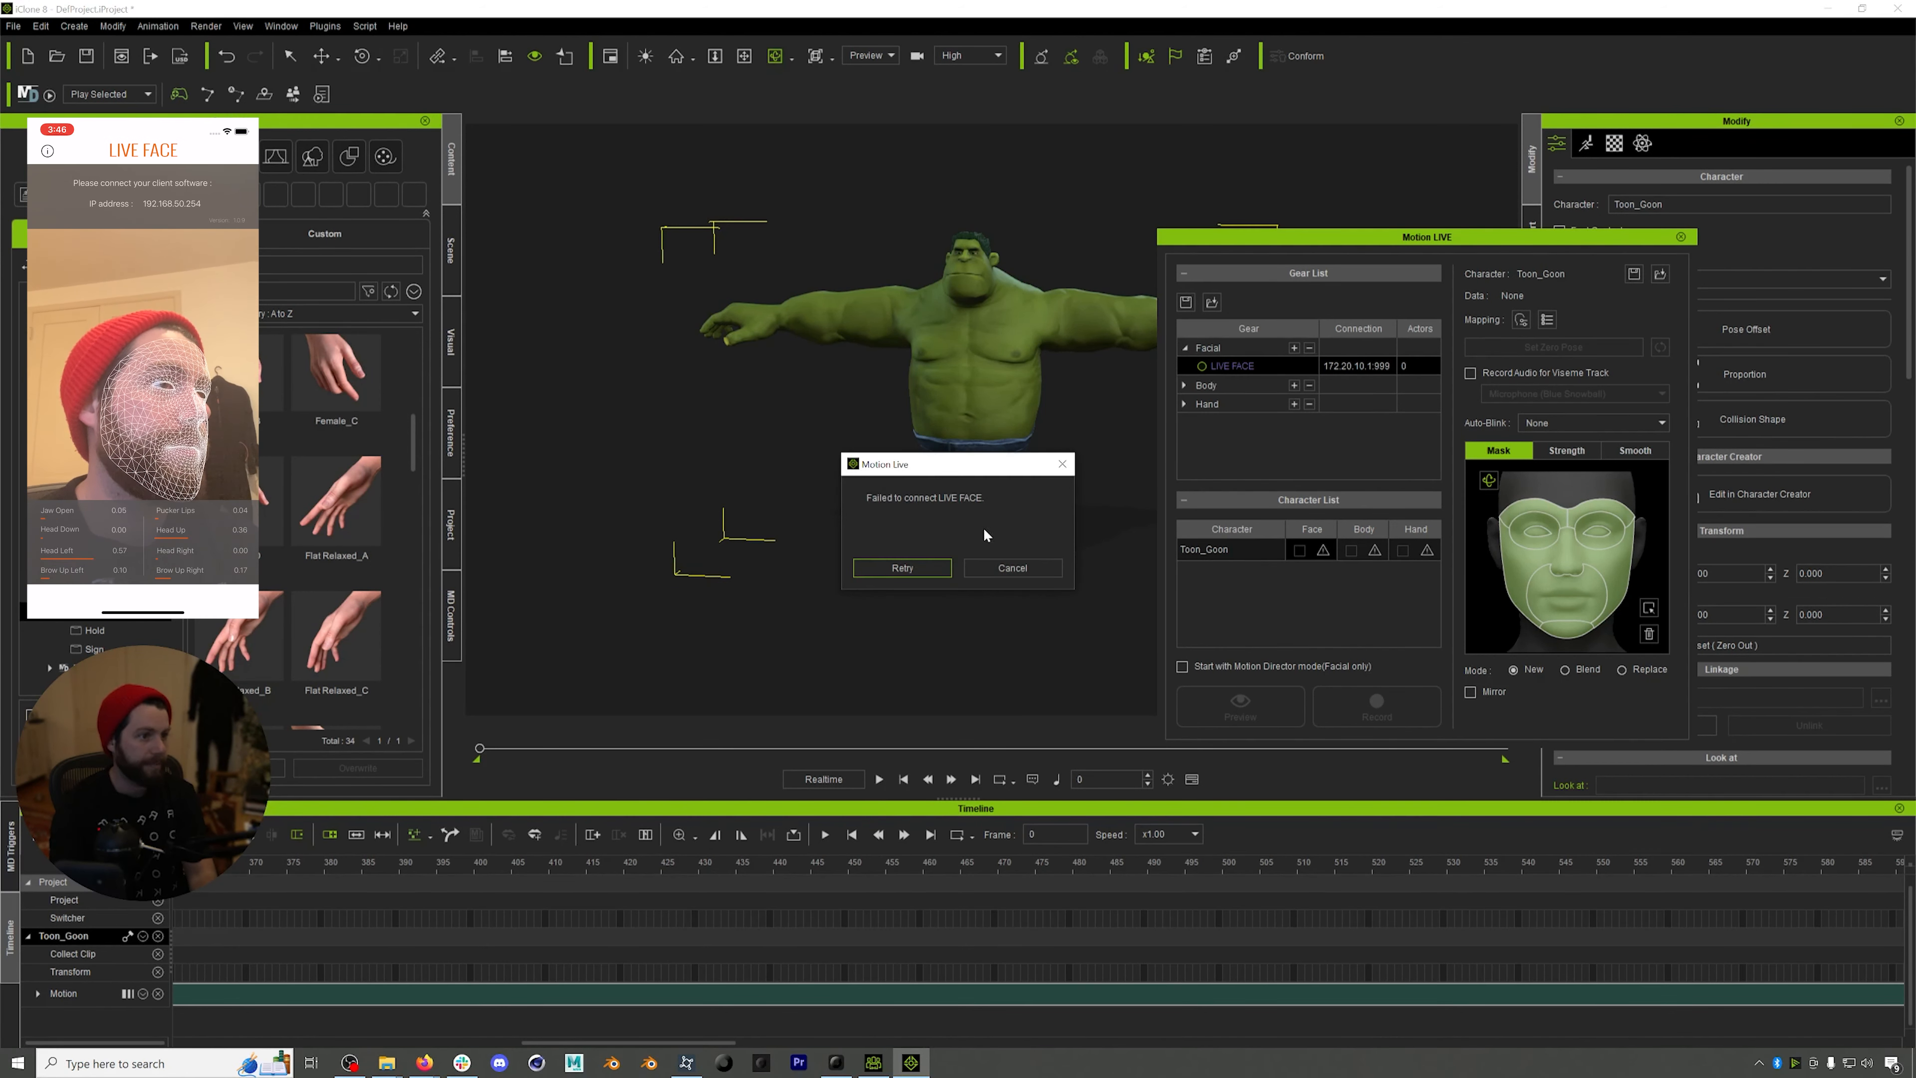
left_click(1014, 569)
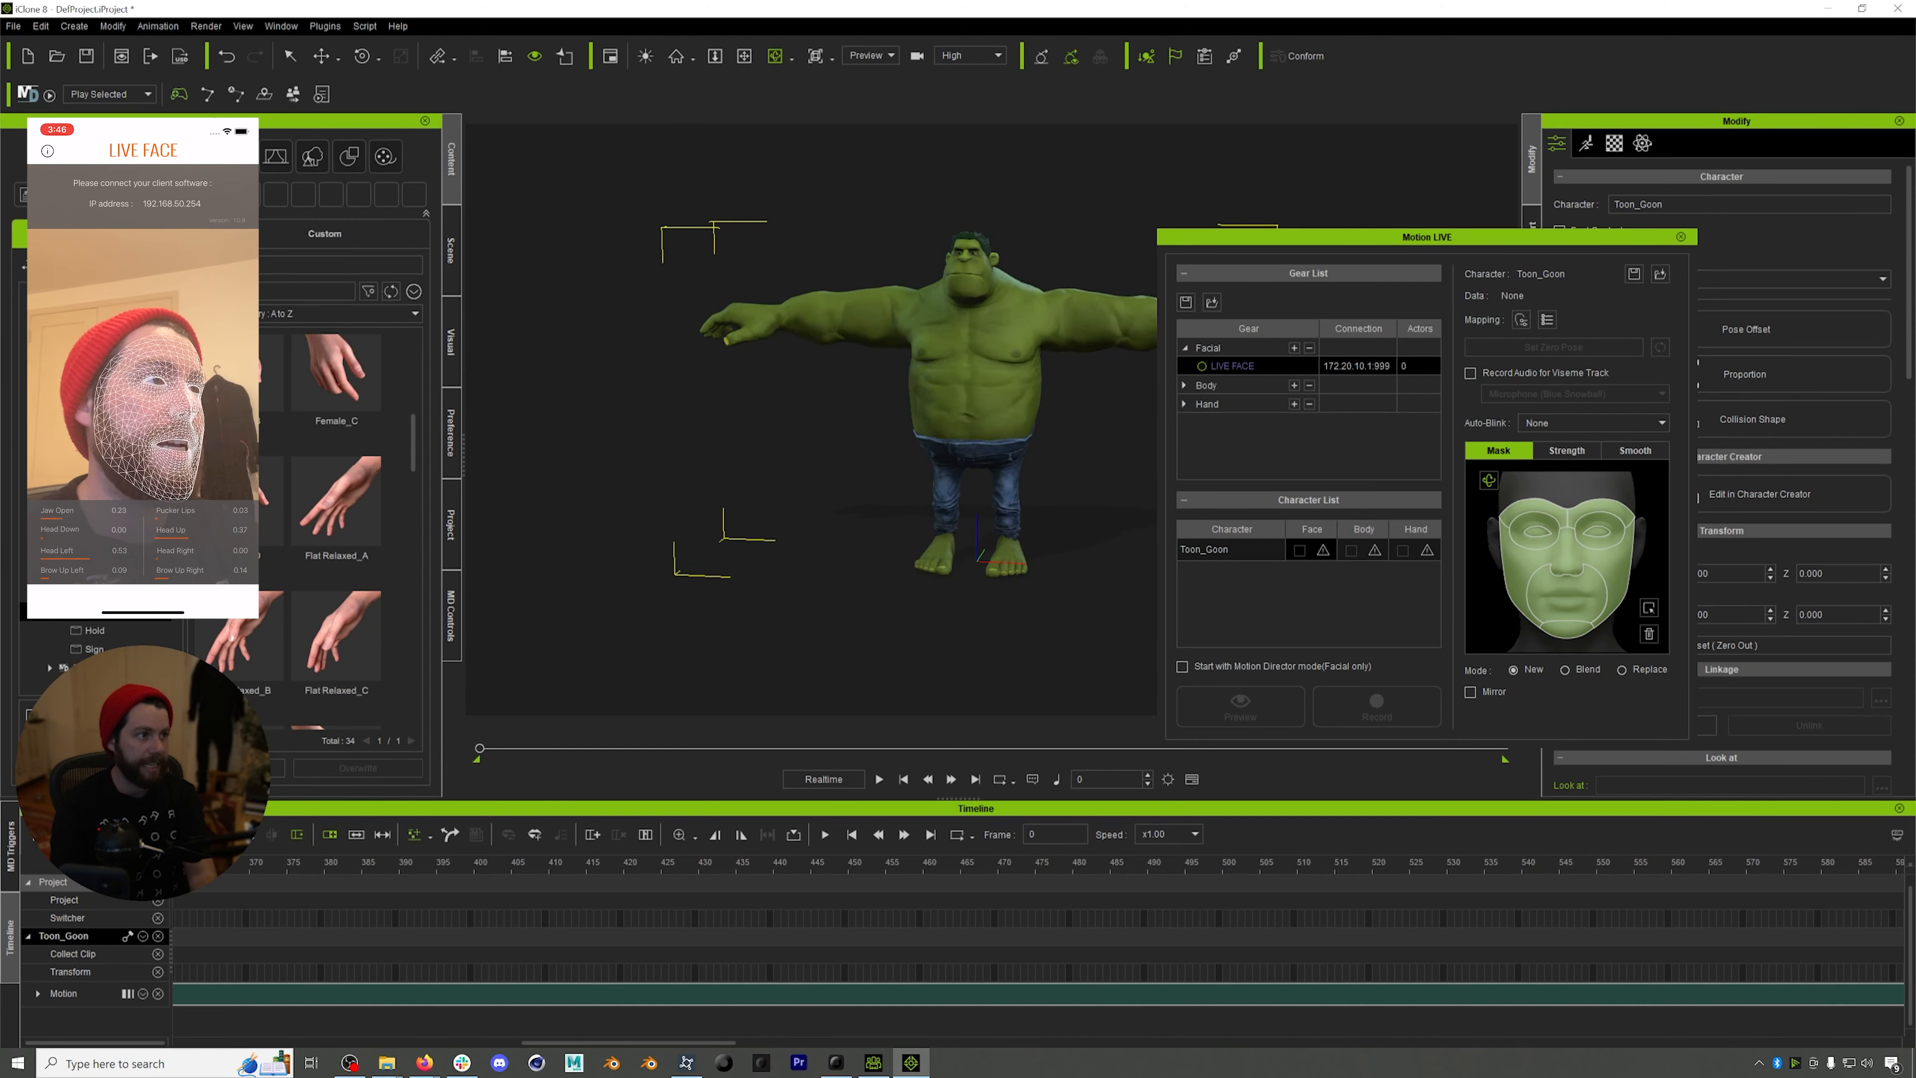
- Set the LIVE FACE connection address to 192.168.50.254 and connect the gear
double_click(1343, 367)
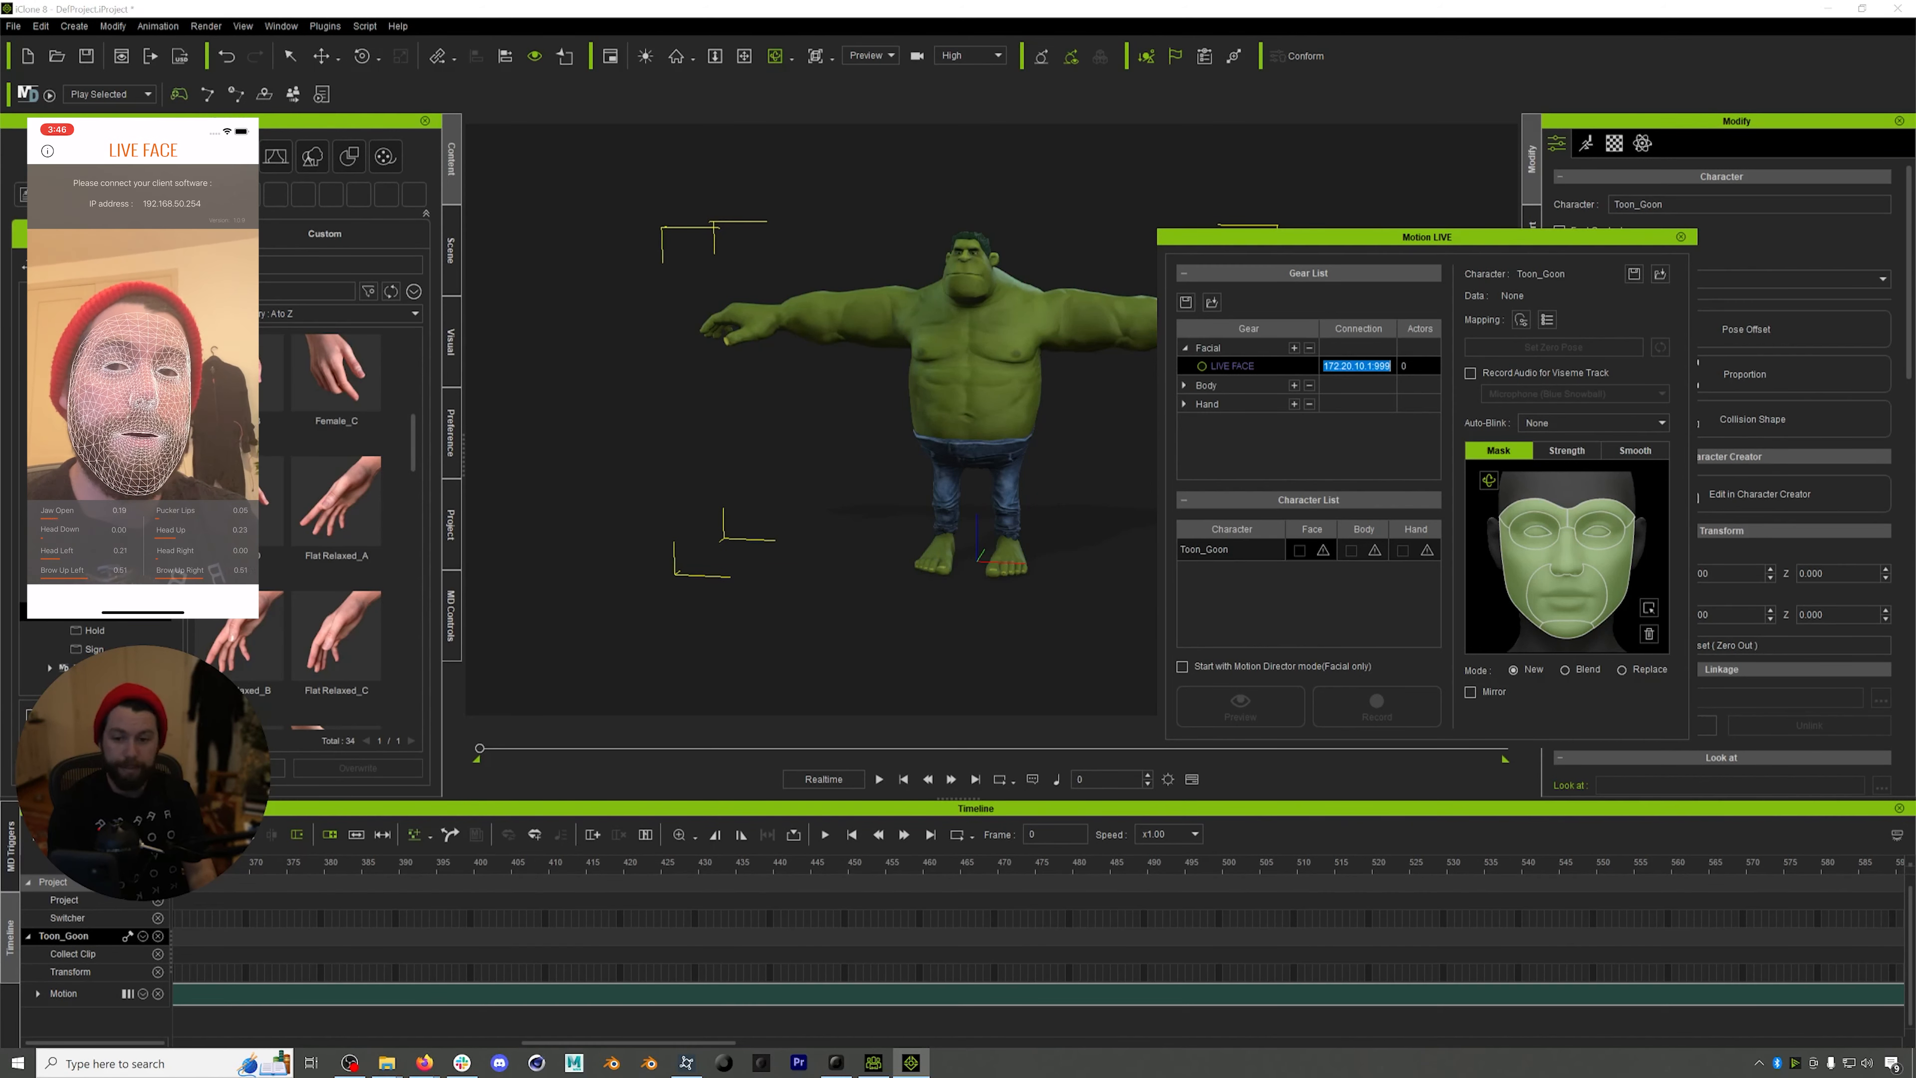
type("192.168.")
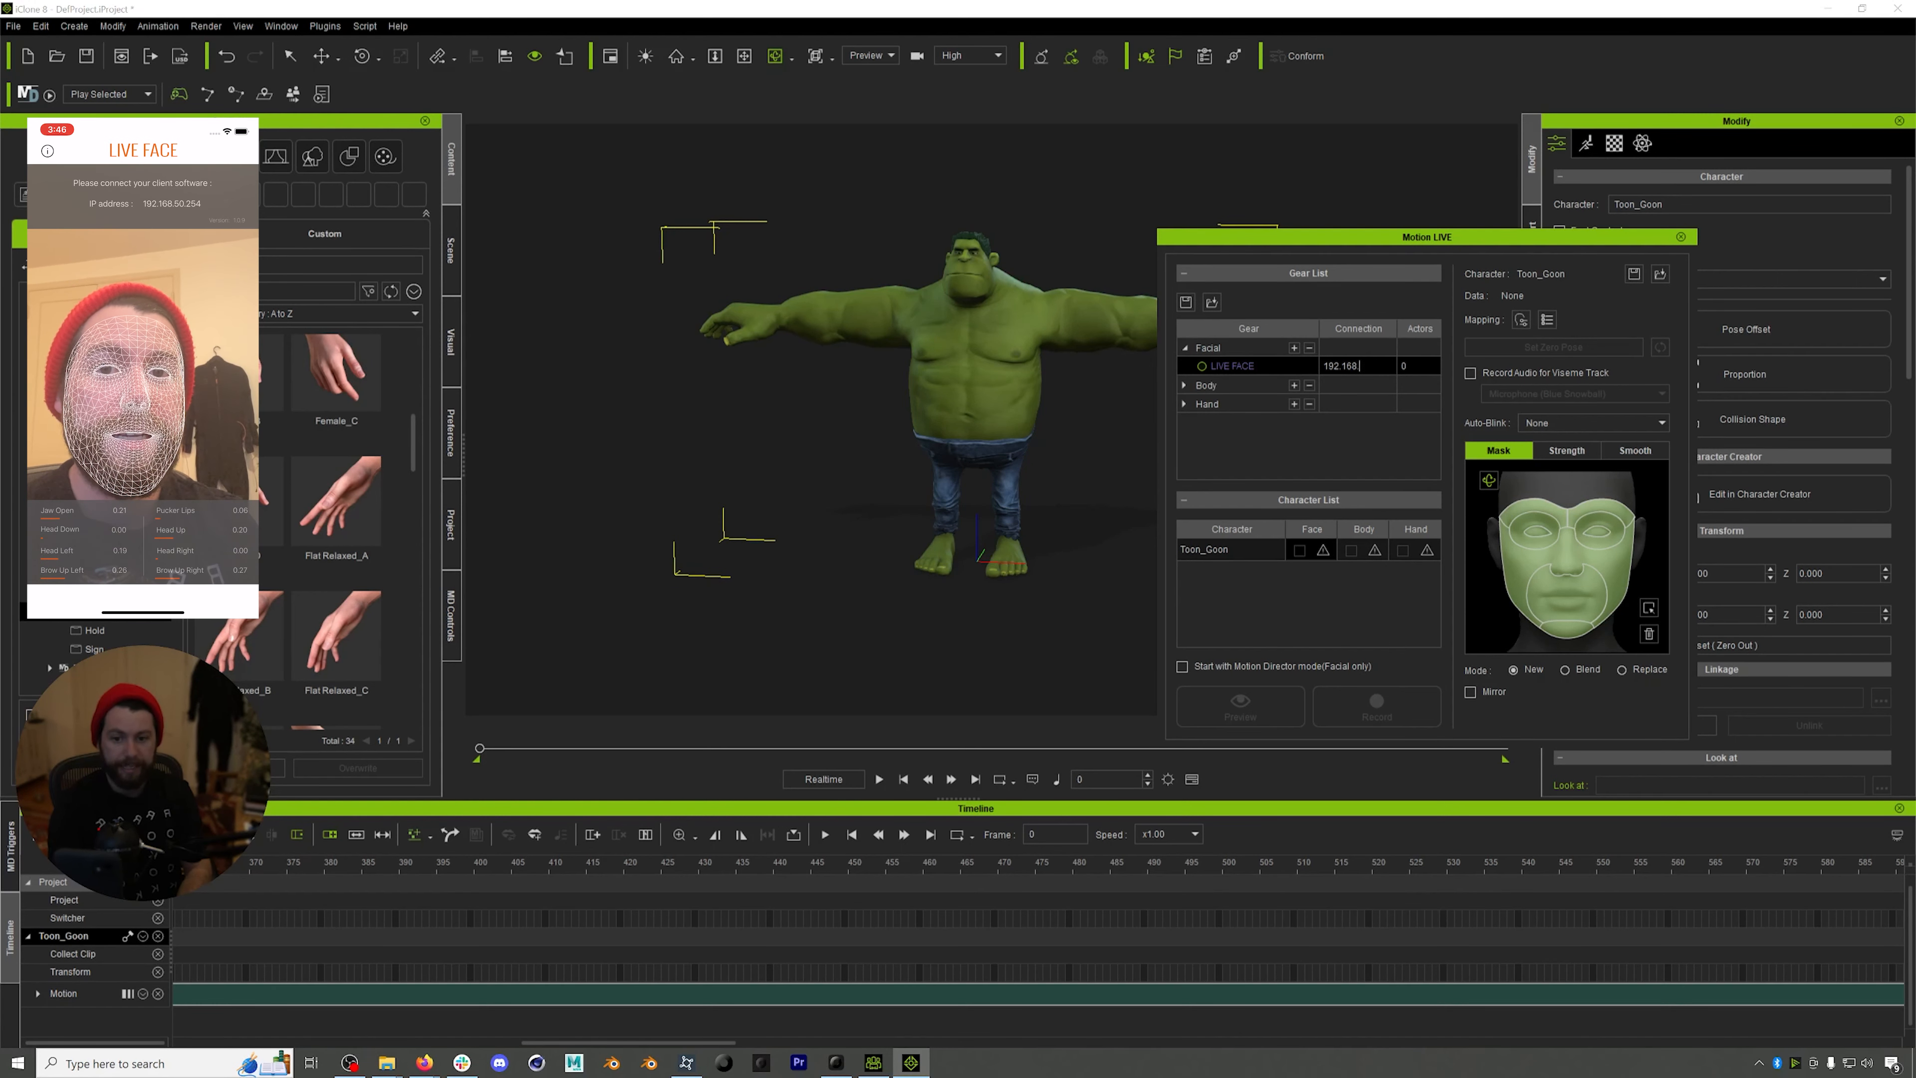
type("50.254")
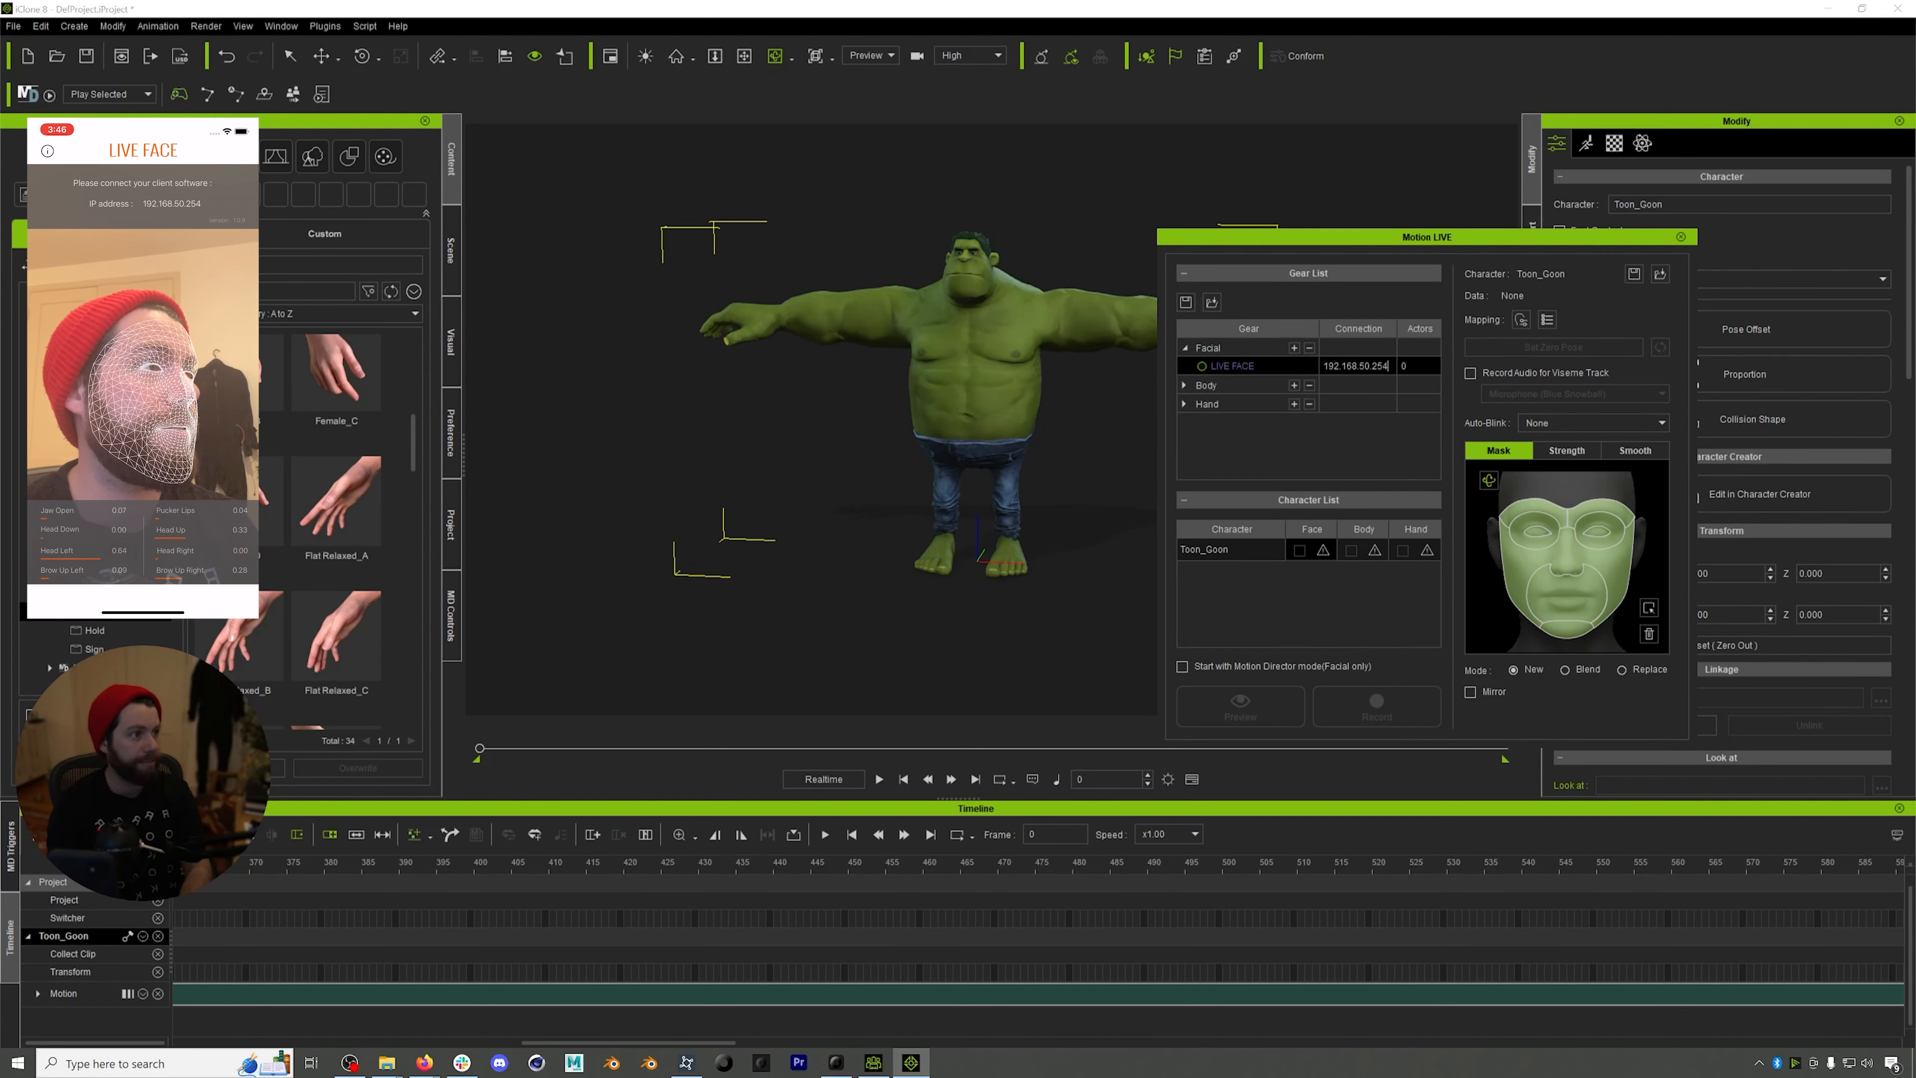
left_click(1342, 366)
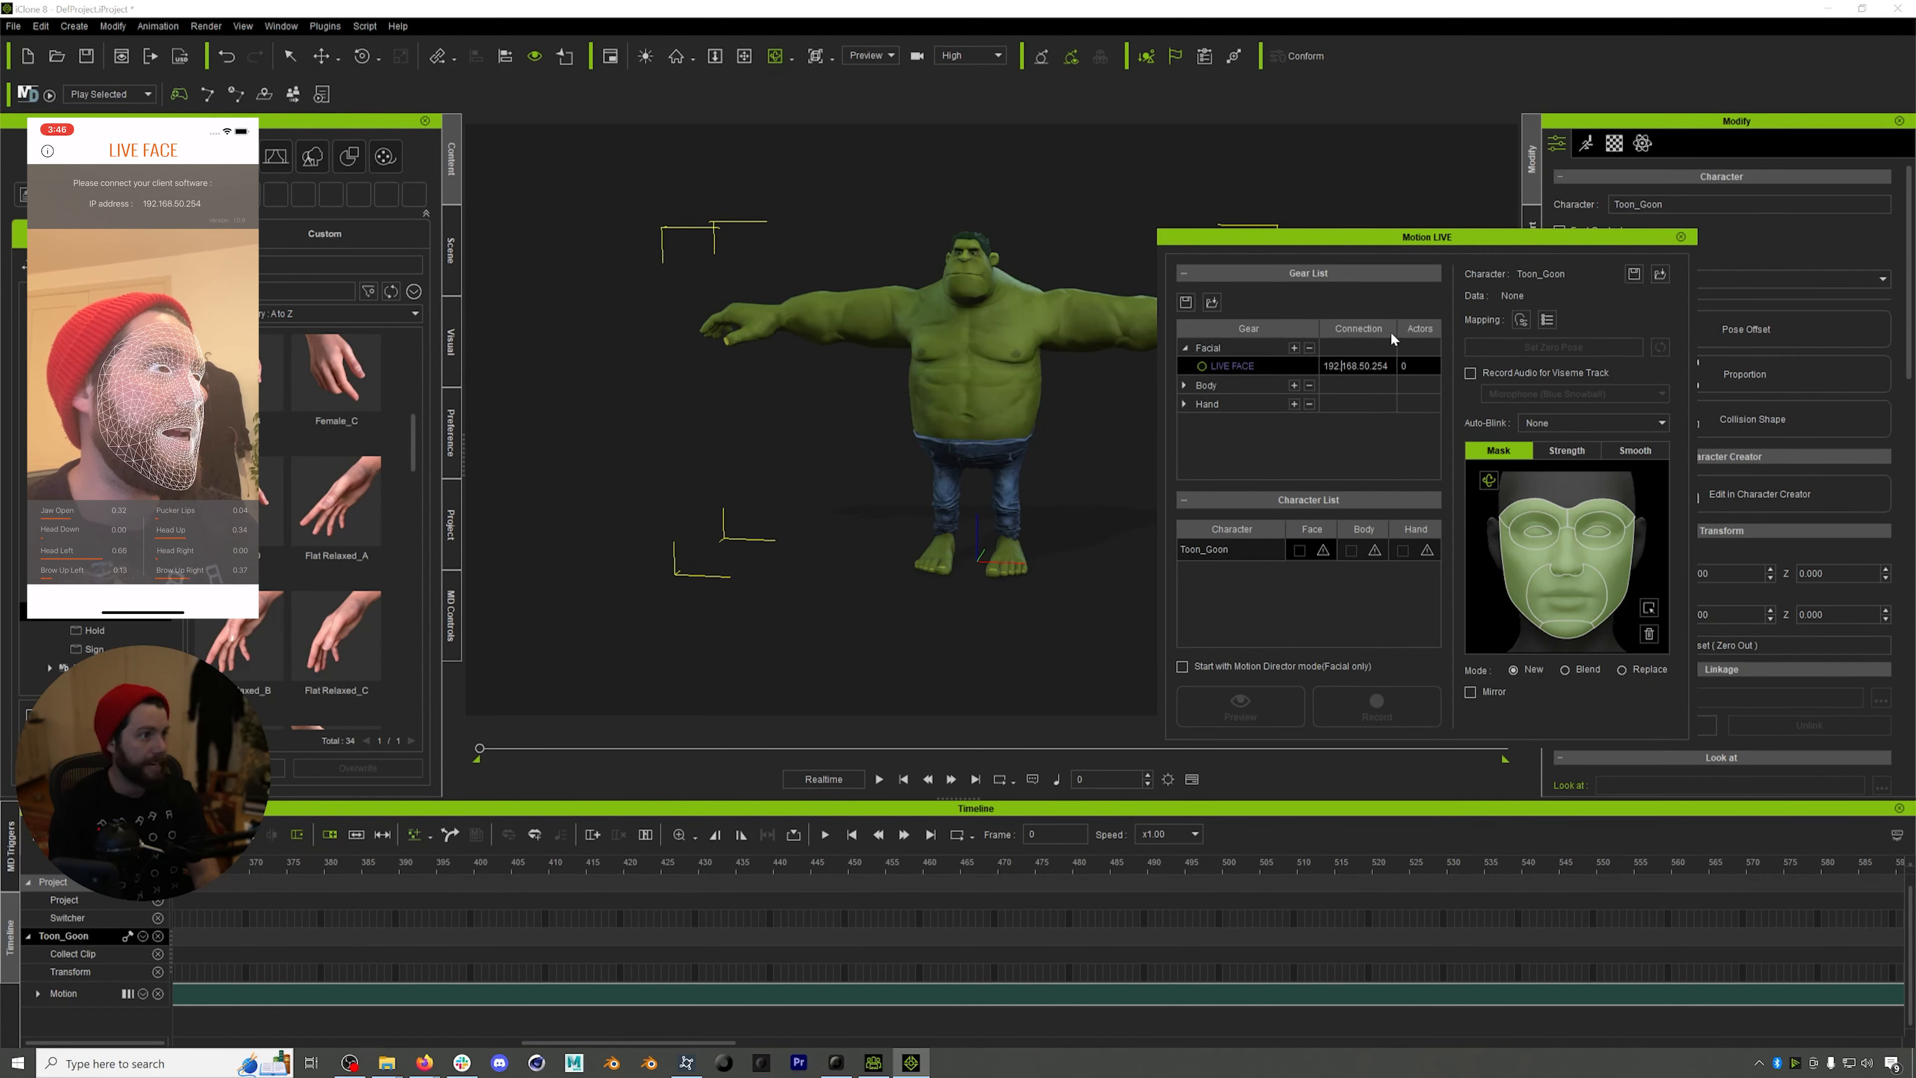
left_click(1202, 367)
- Assign LIVE FACE to Toon_Goon's face and start previewing the live facial capture
left_click(1324, 545)
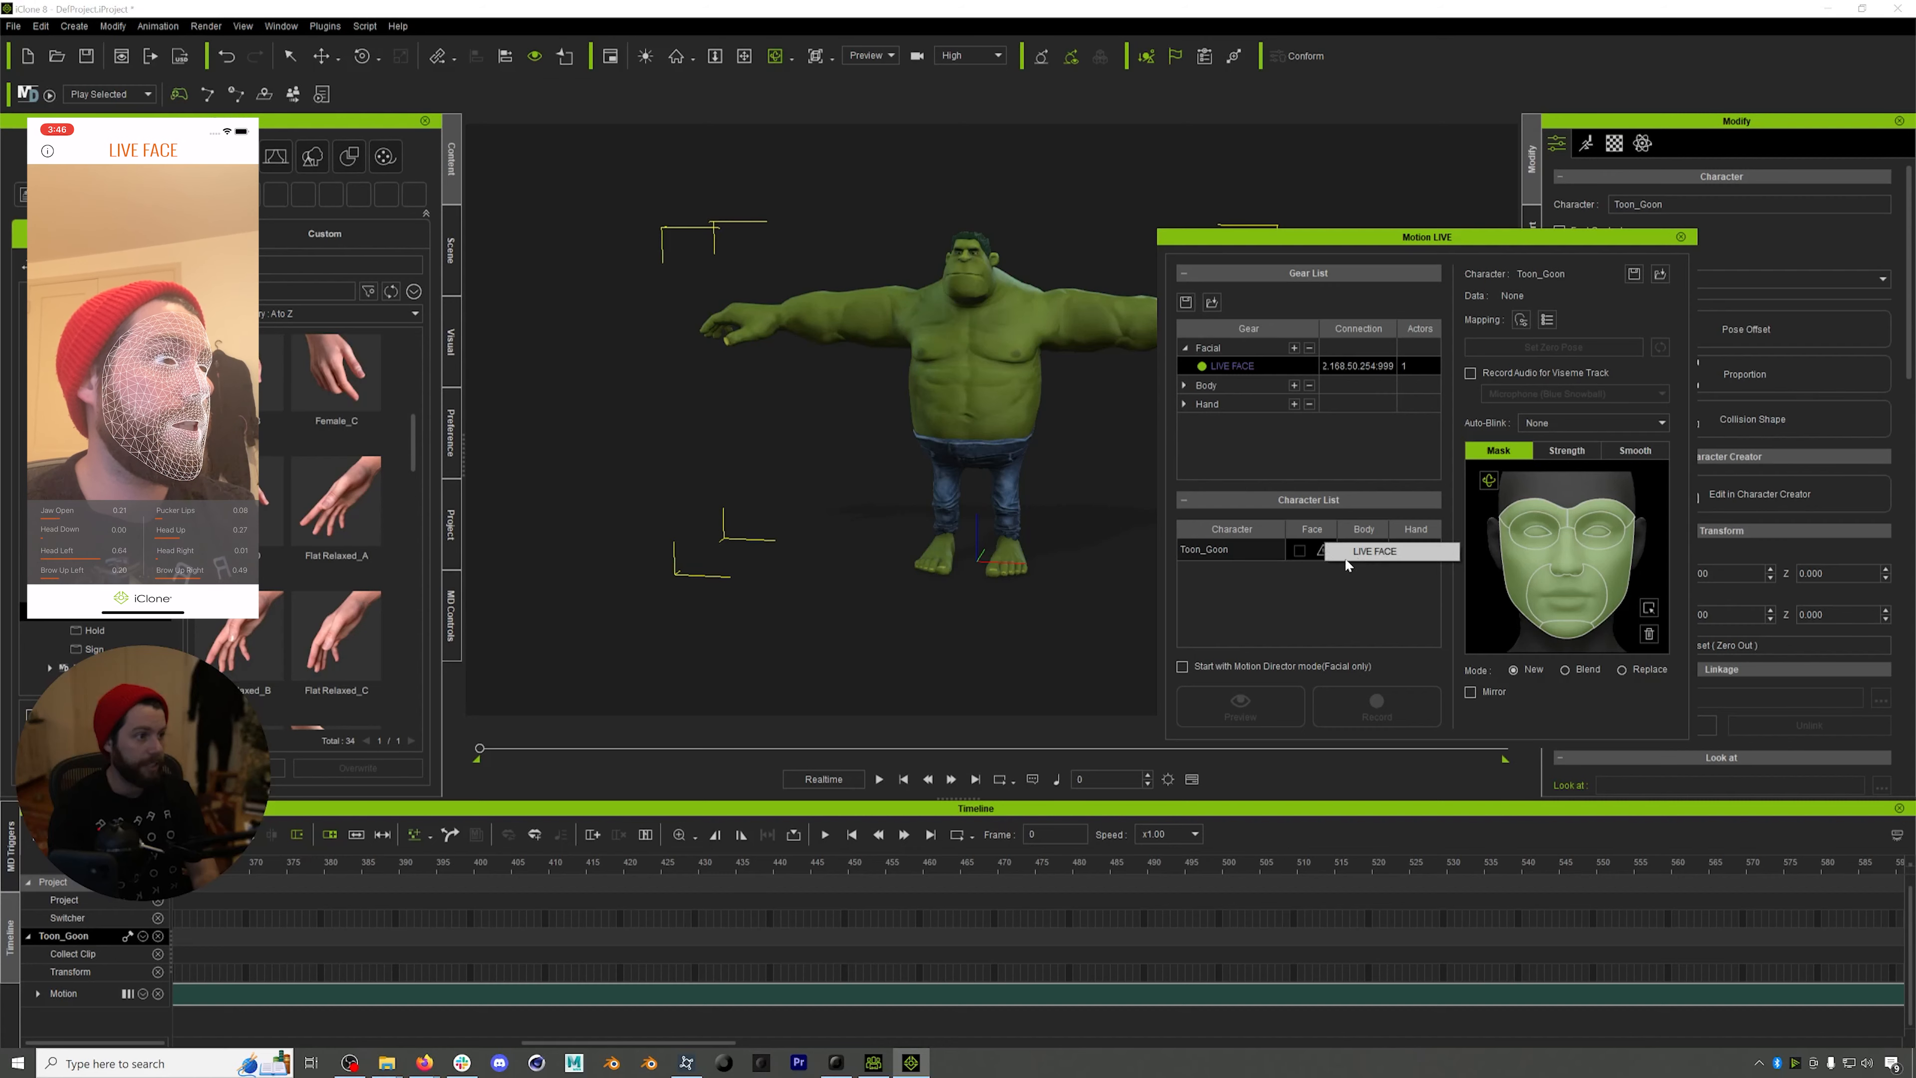
left_click(1351, 554)
left_click(1254, 702)
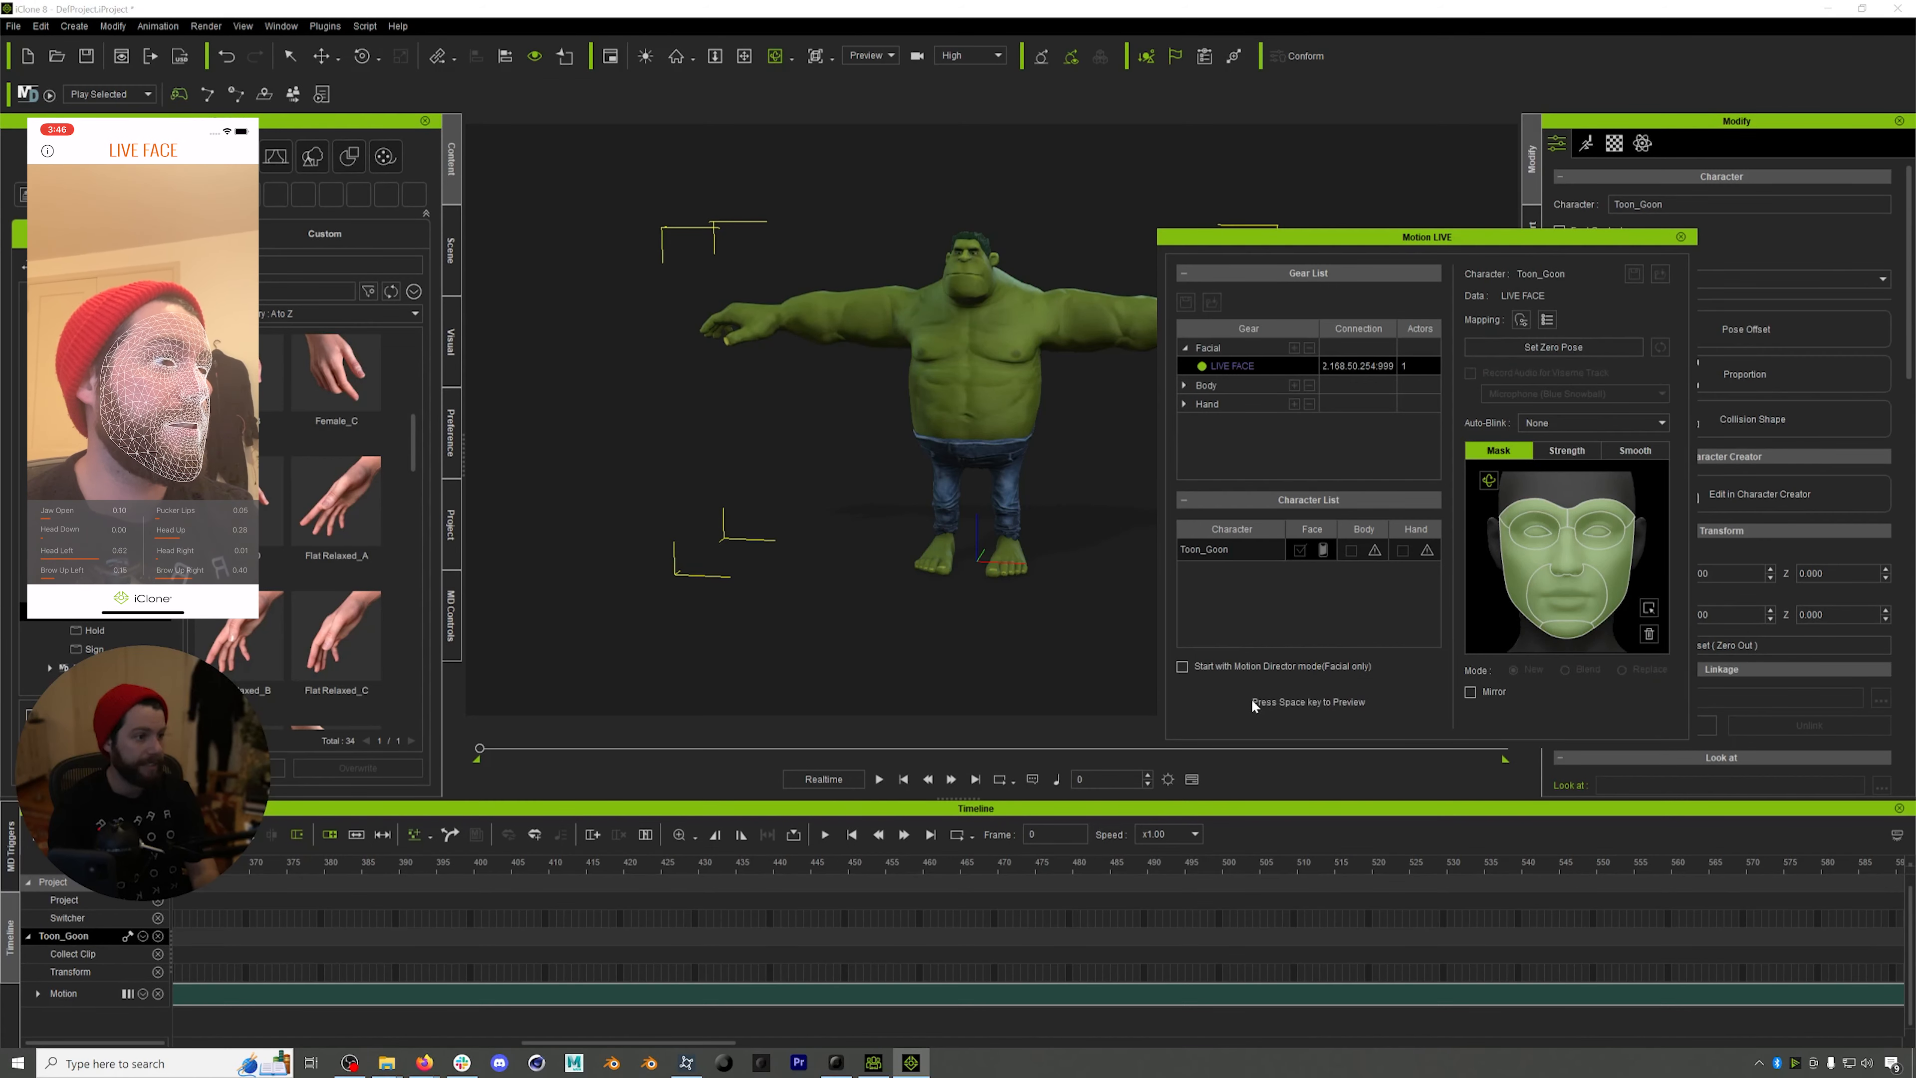
key("space")
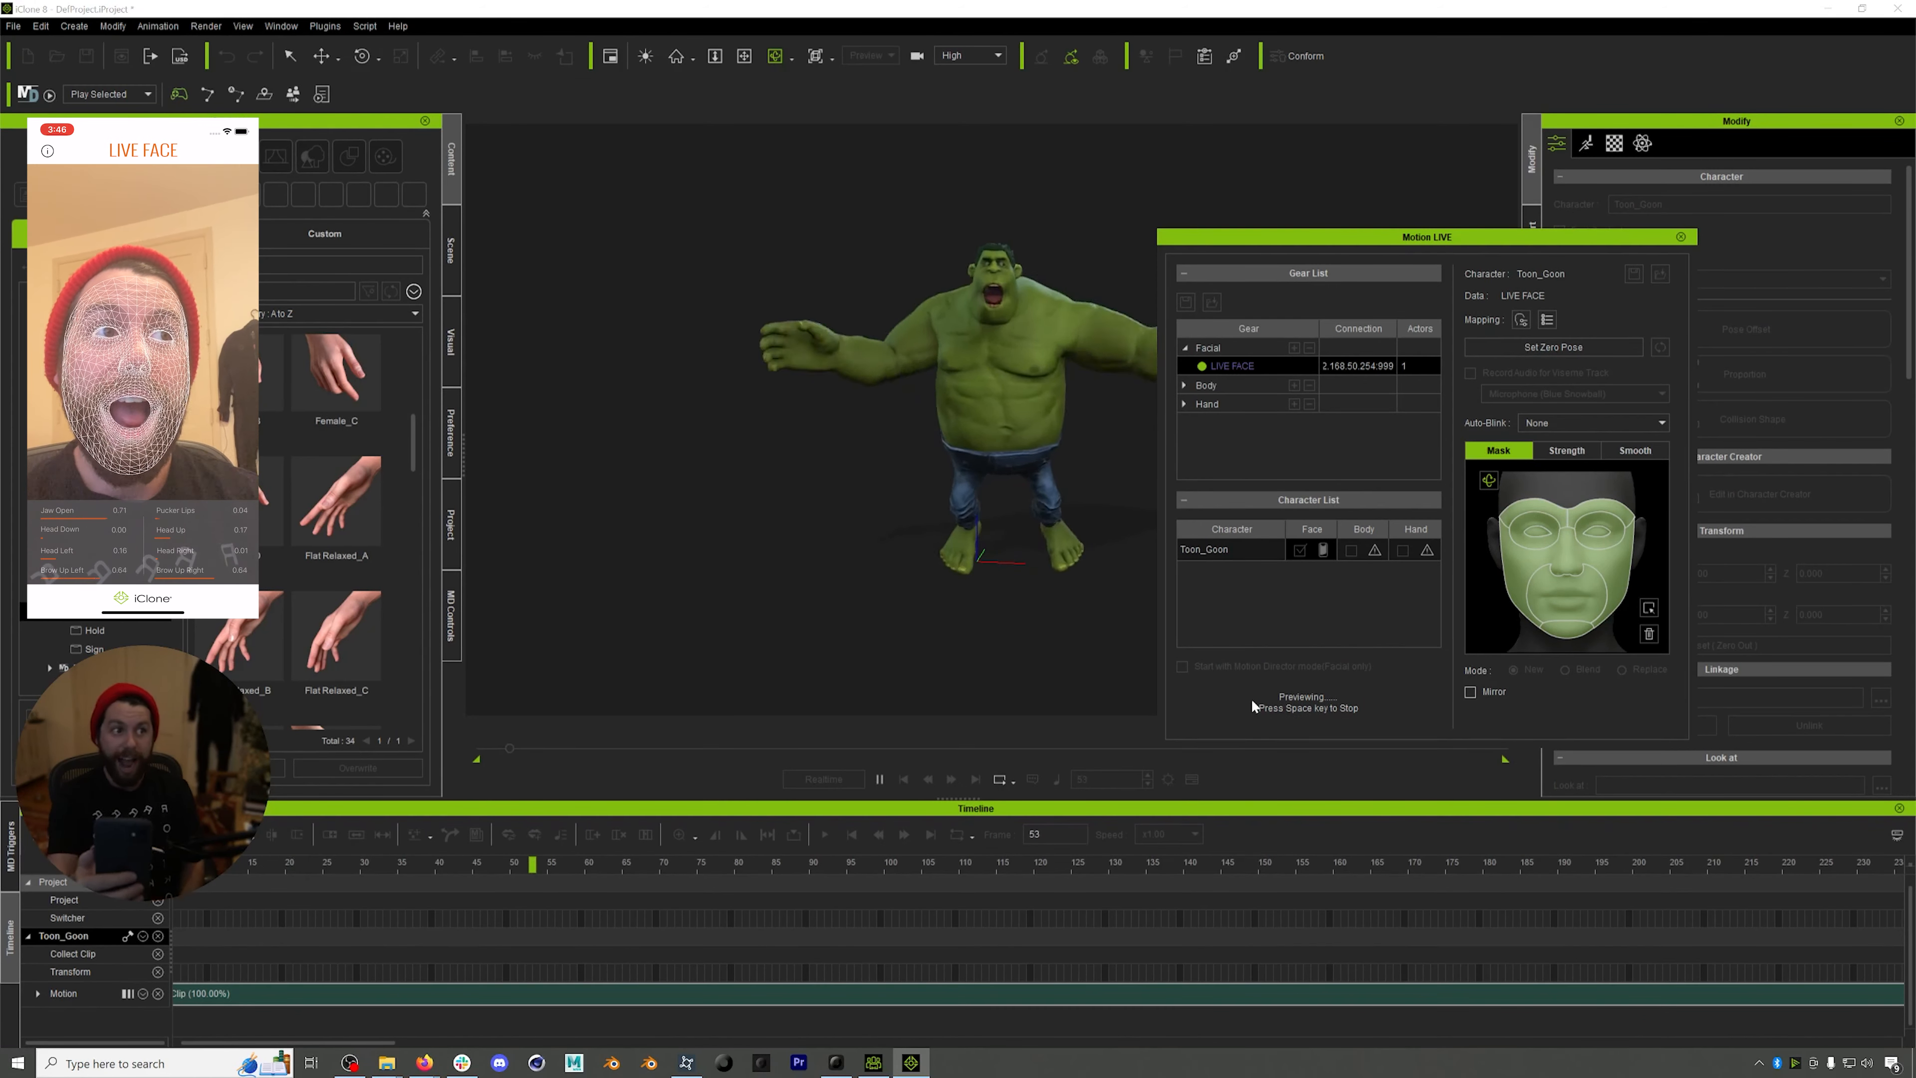
- Stop the facial capture preview and close Motion LIVE, disconnecting all servers
scroll(981, 355, "up", 4)
middle_click_drag(981, 340, 934, 436)
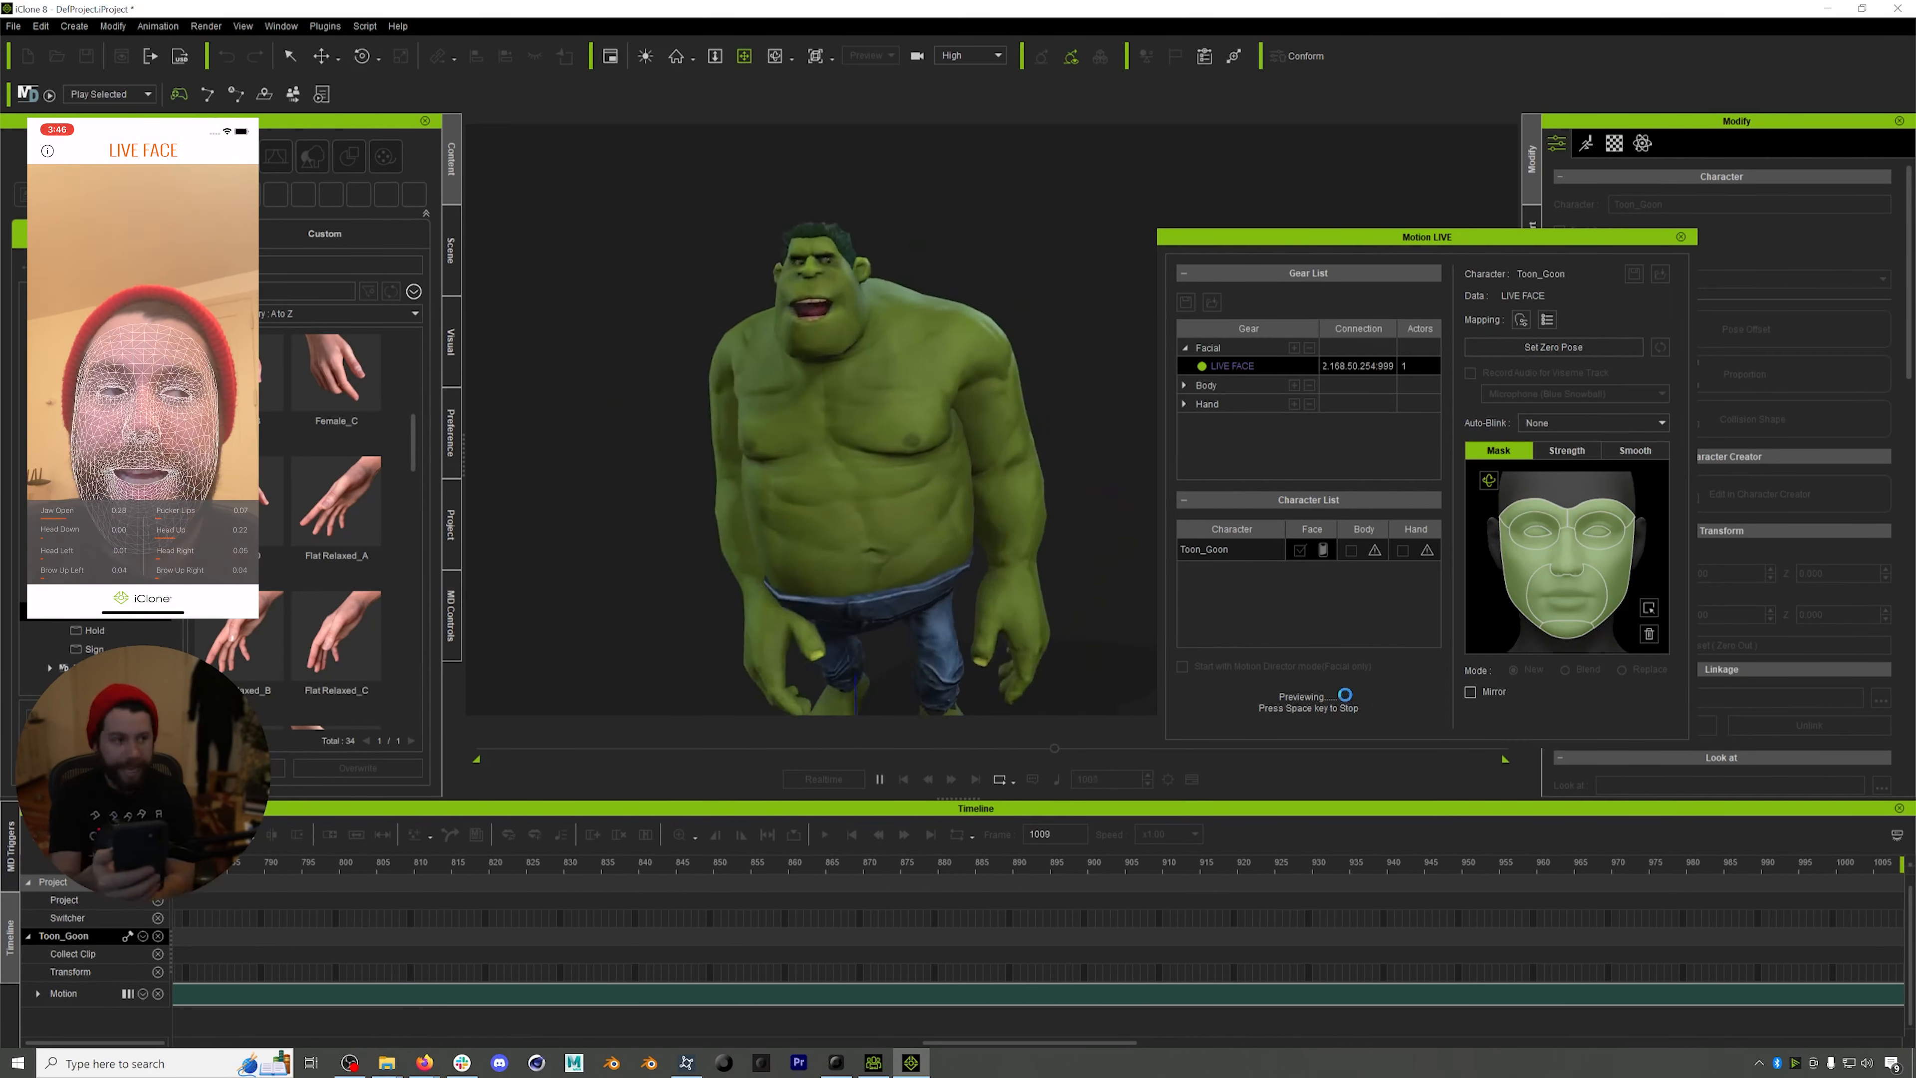
key("space")
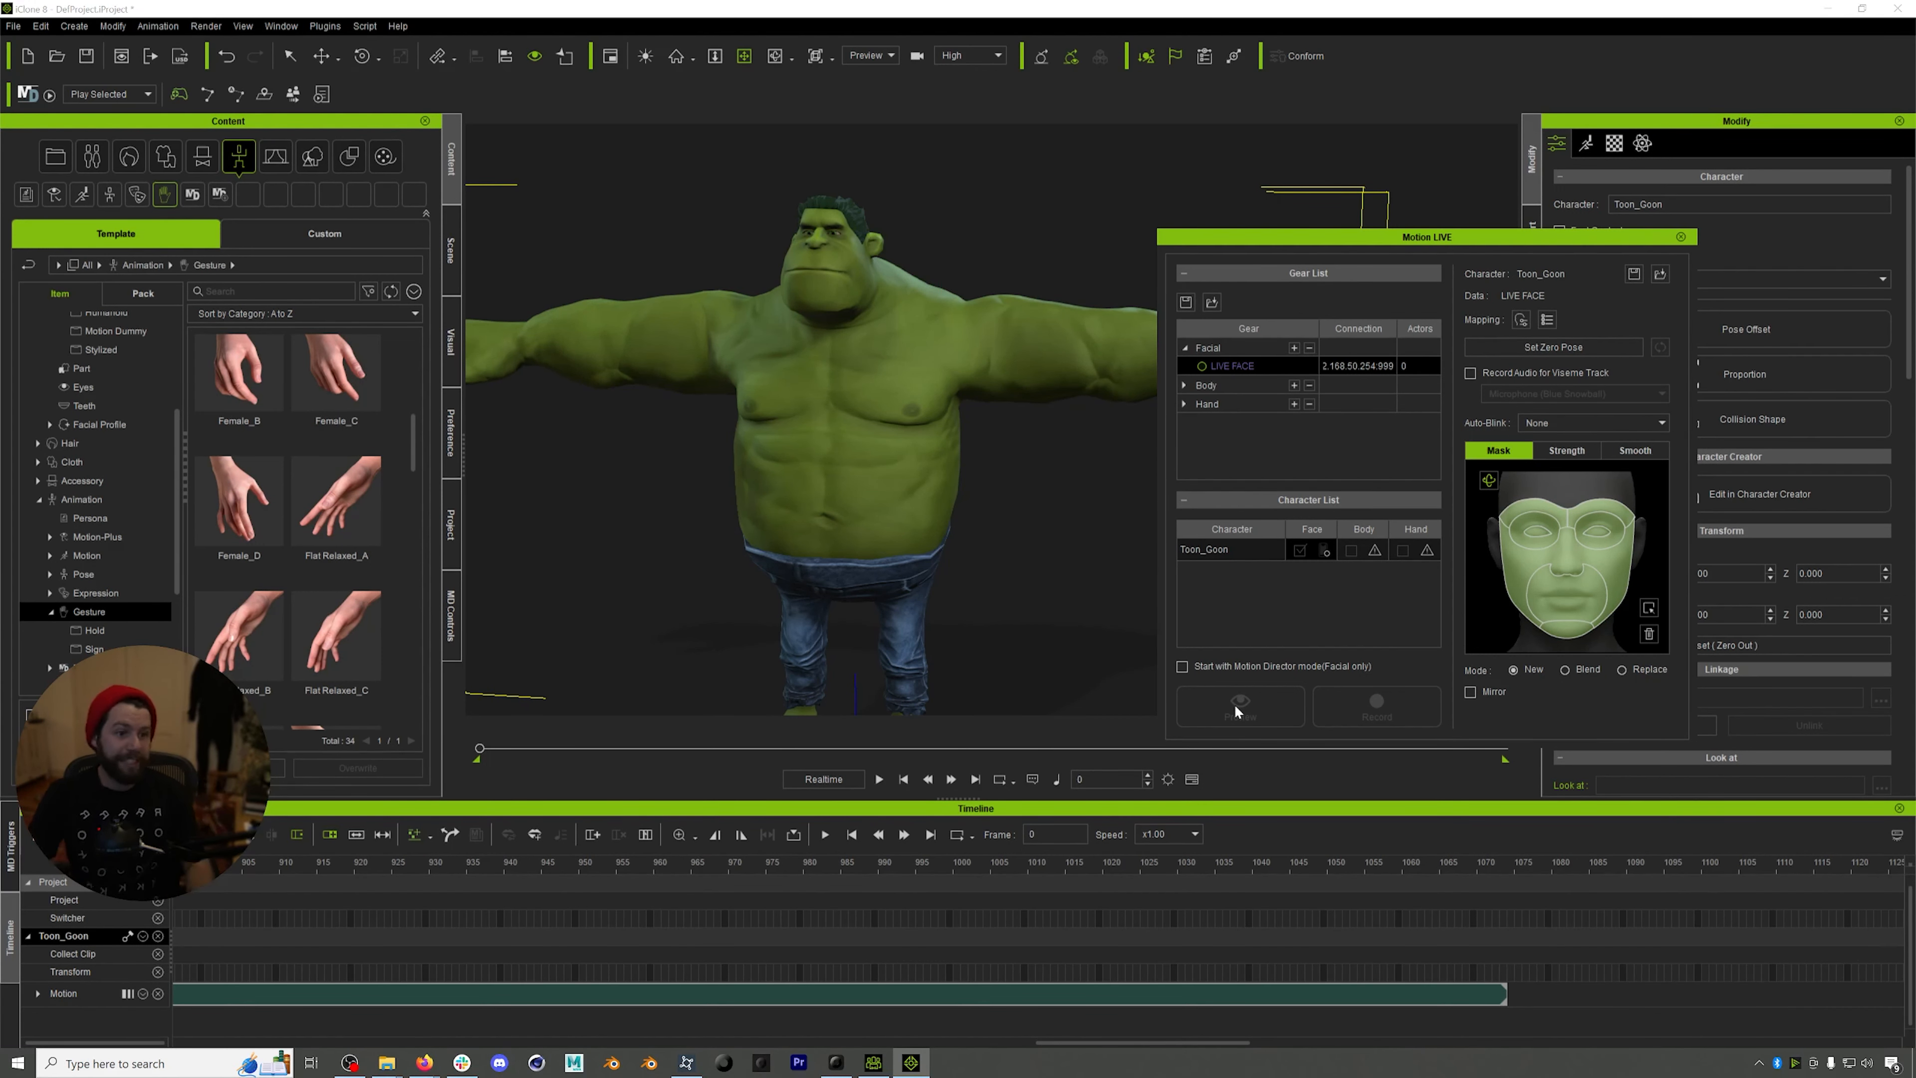
left_click(1681, 237)
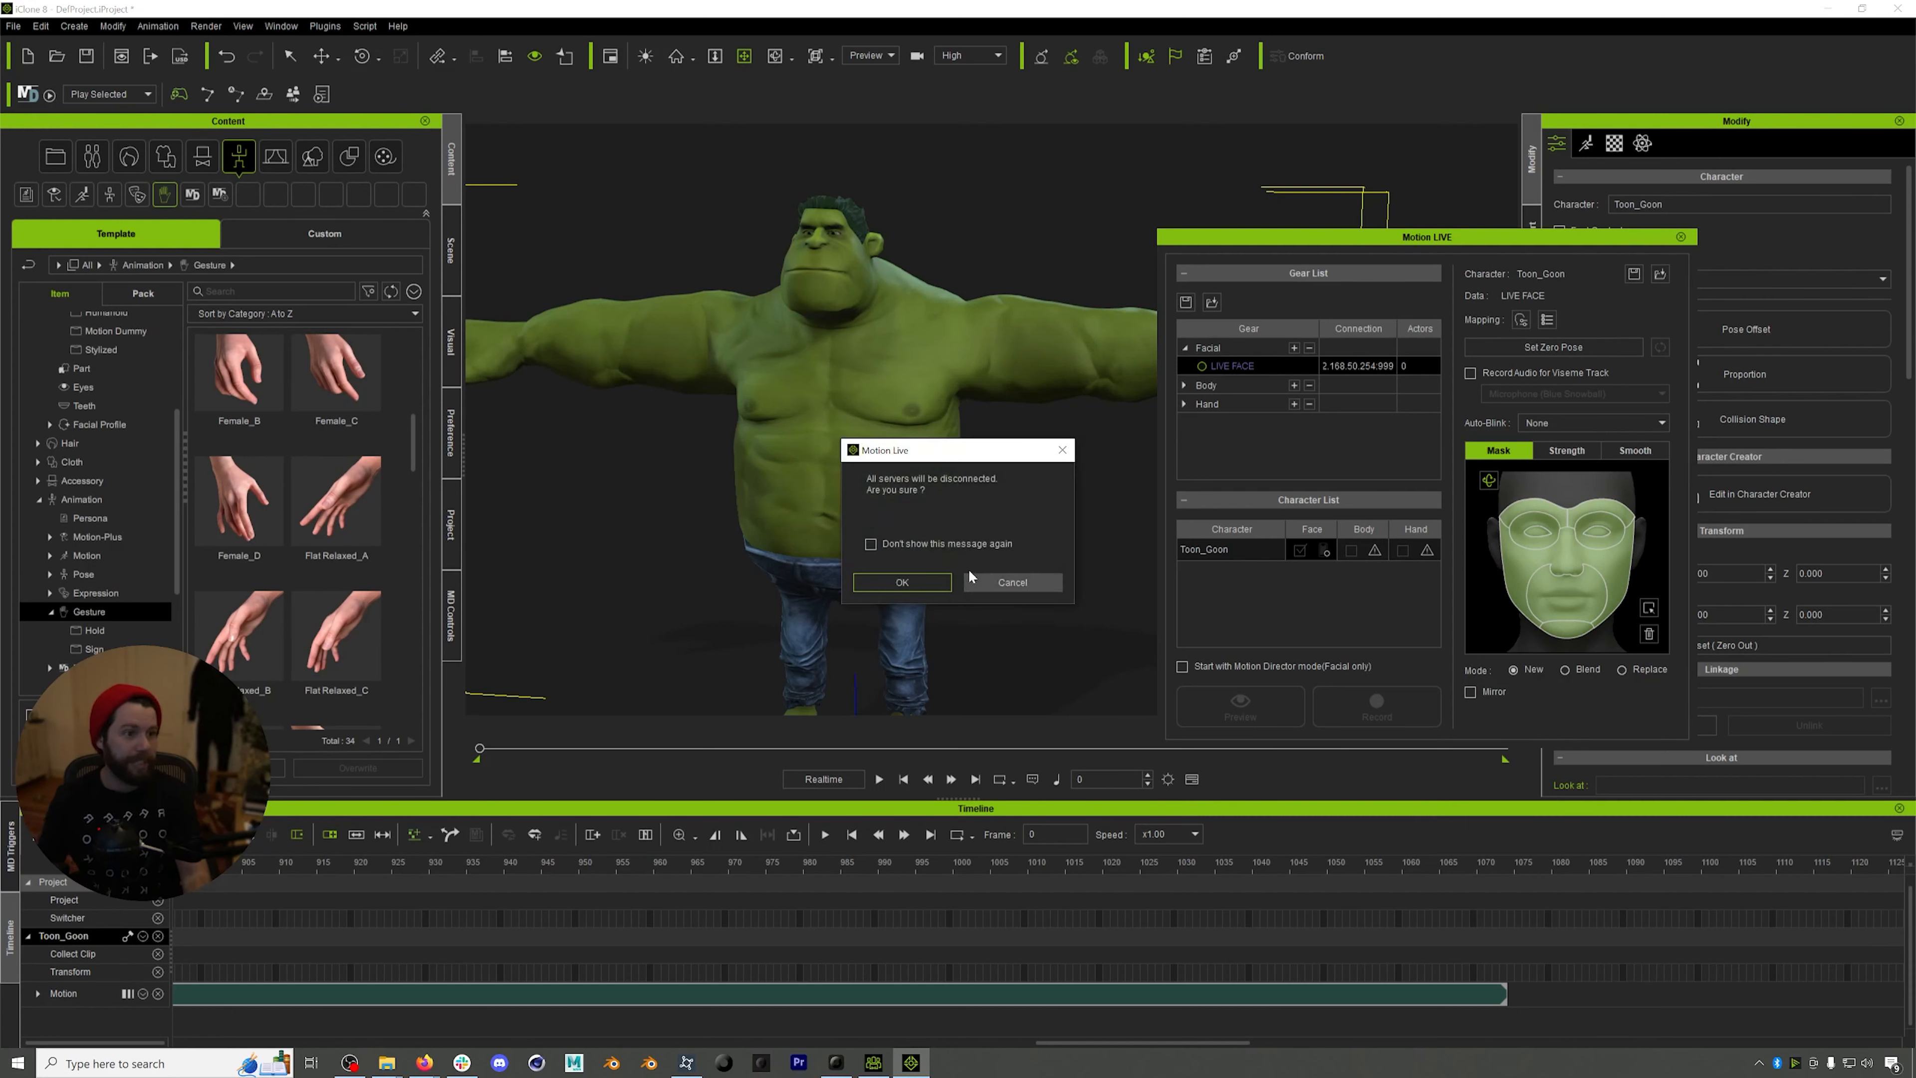
left_click(921, 580)
- Play back Toon_Goon's body animation, jumping back to earlier frames during playback to review the motion again
key("space")
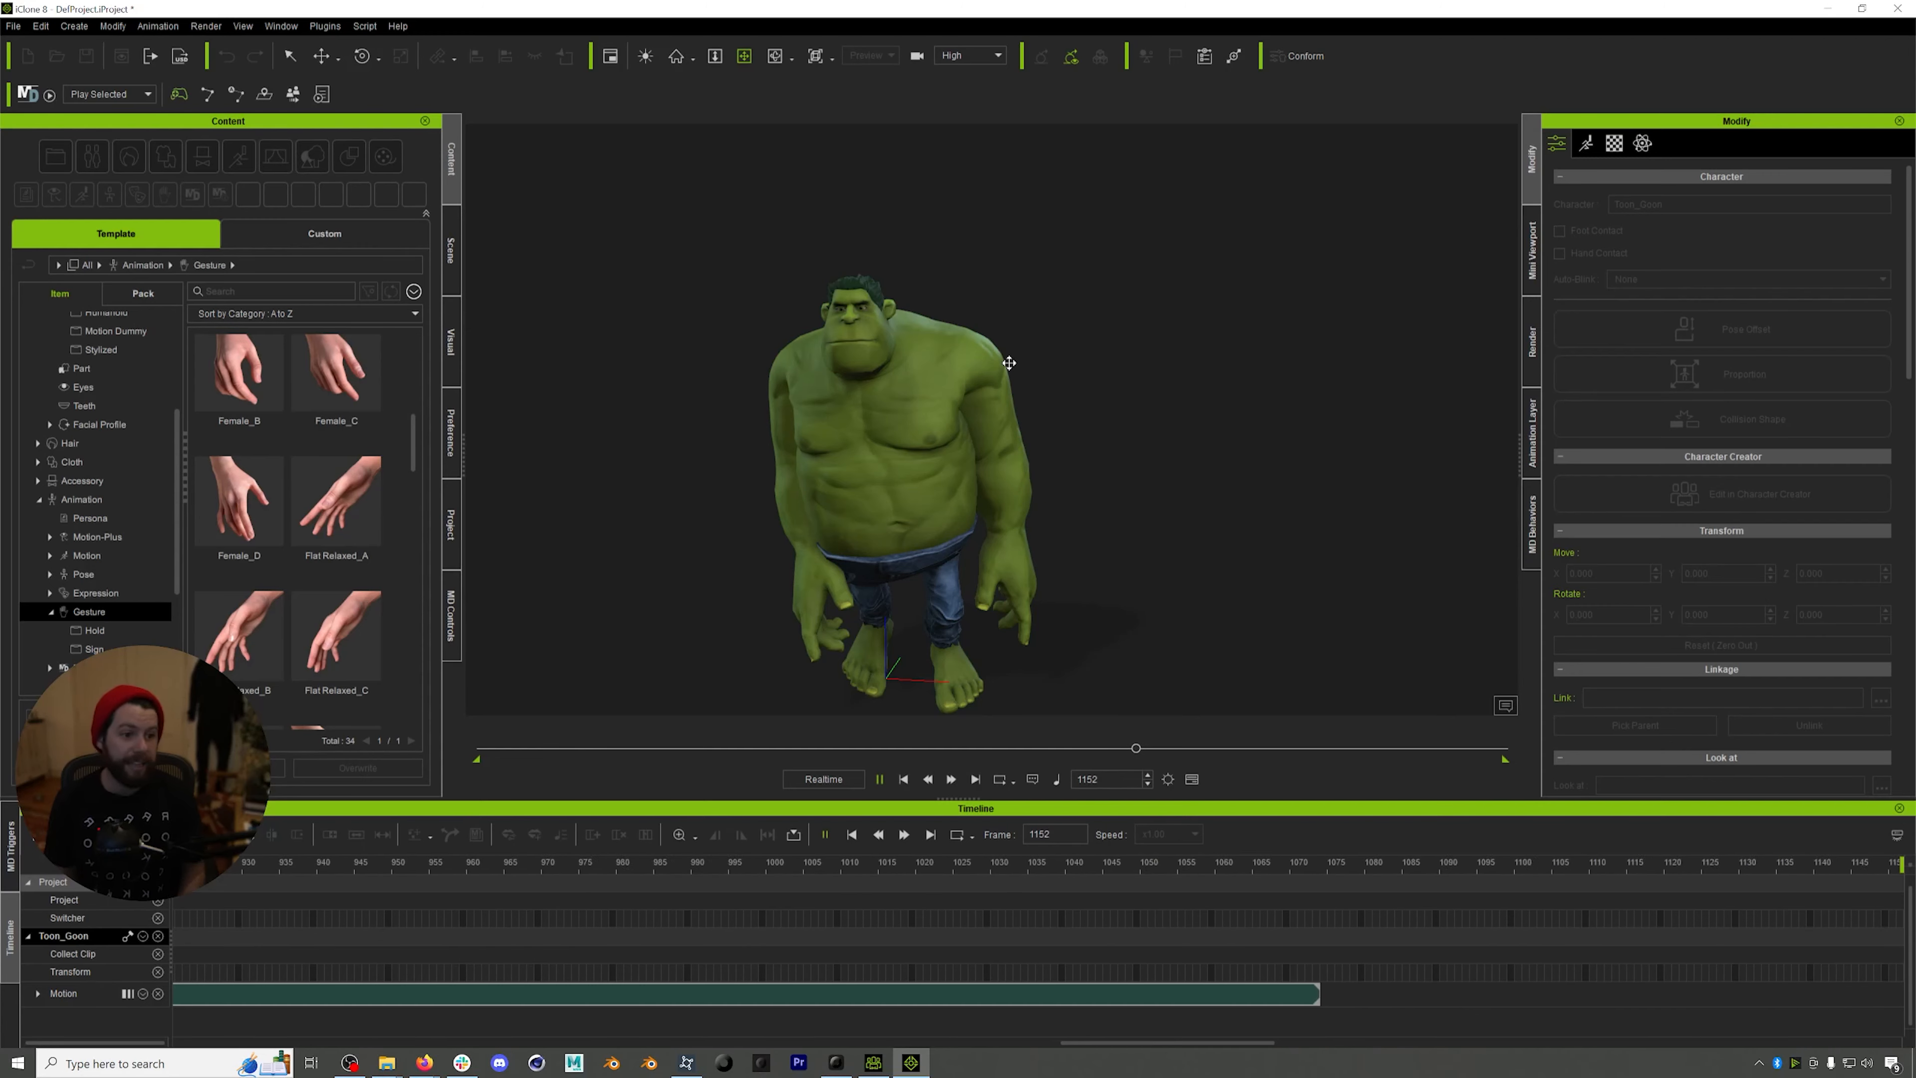
left_click(487, 743)
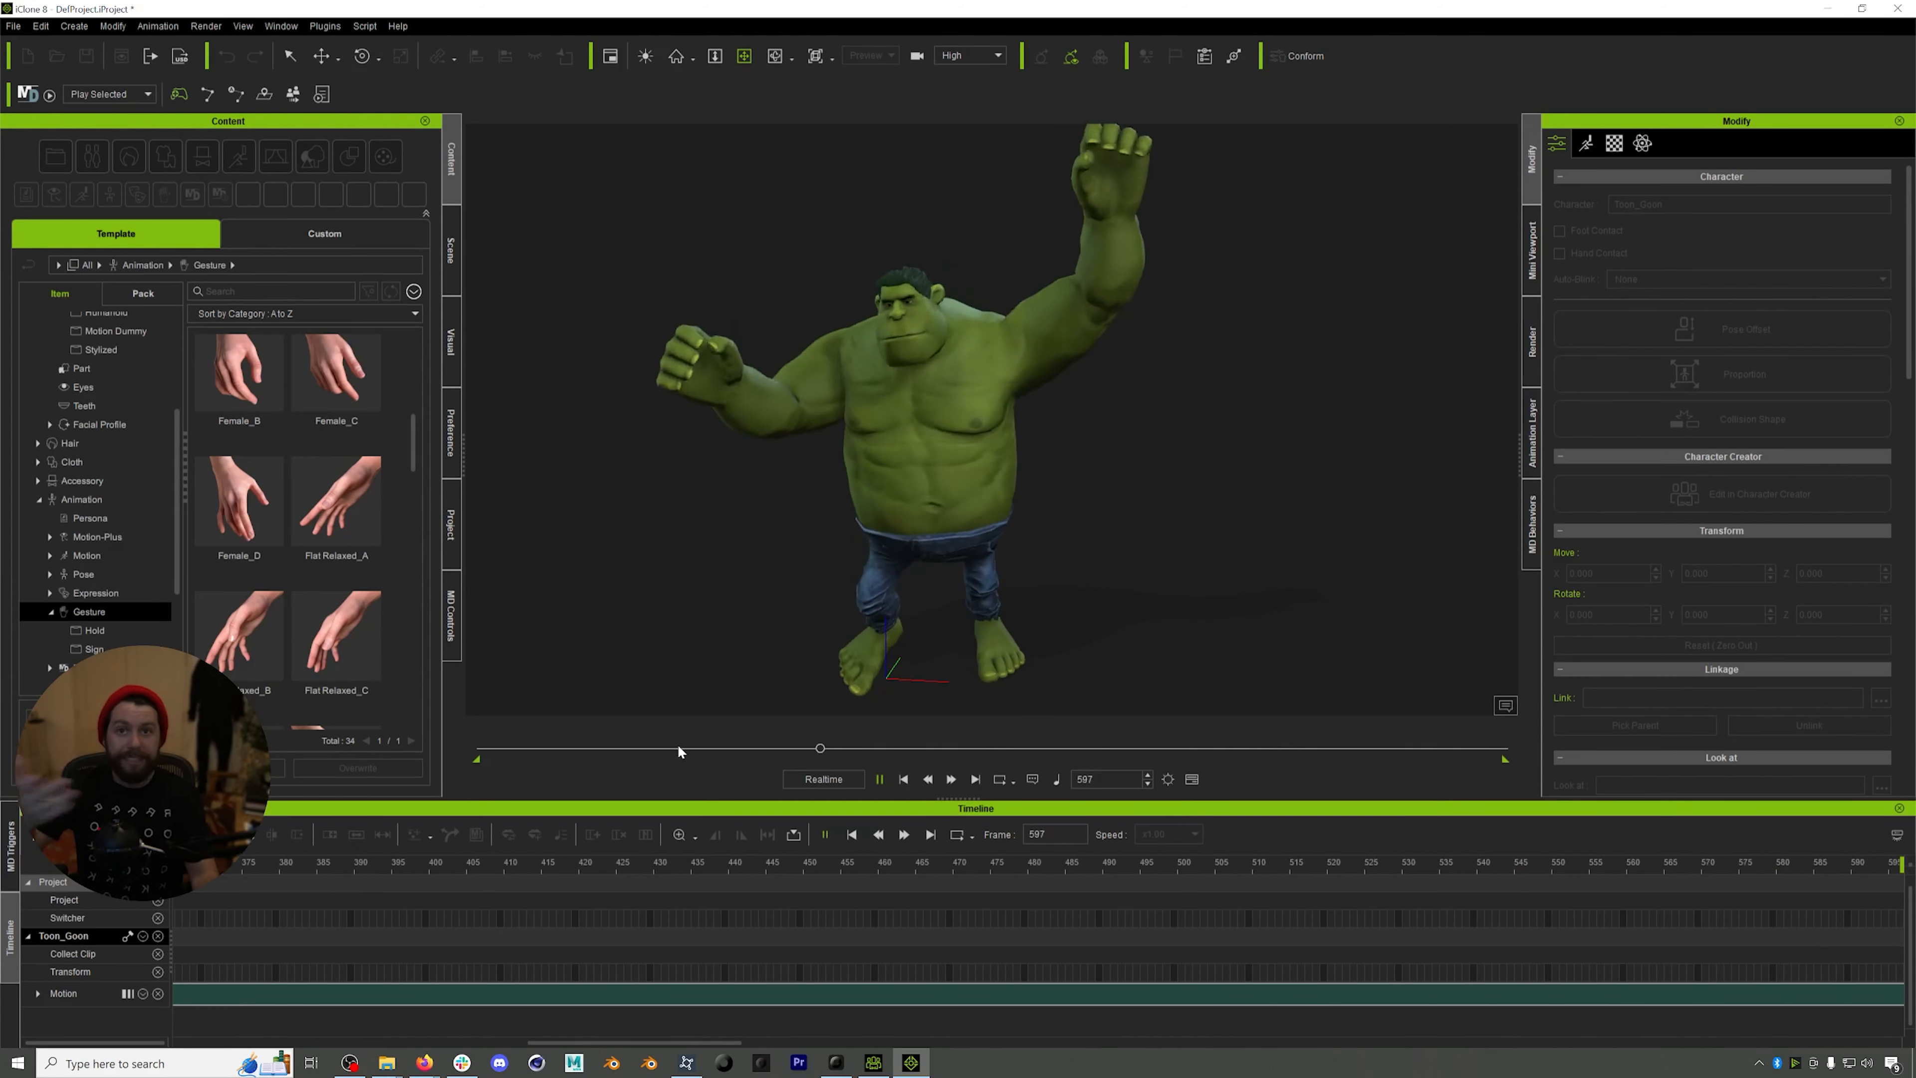
left_click_drag(655, 745, 573, 728)
key("space")
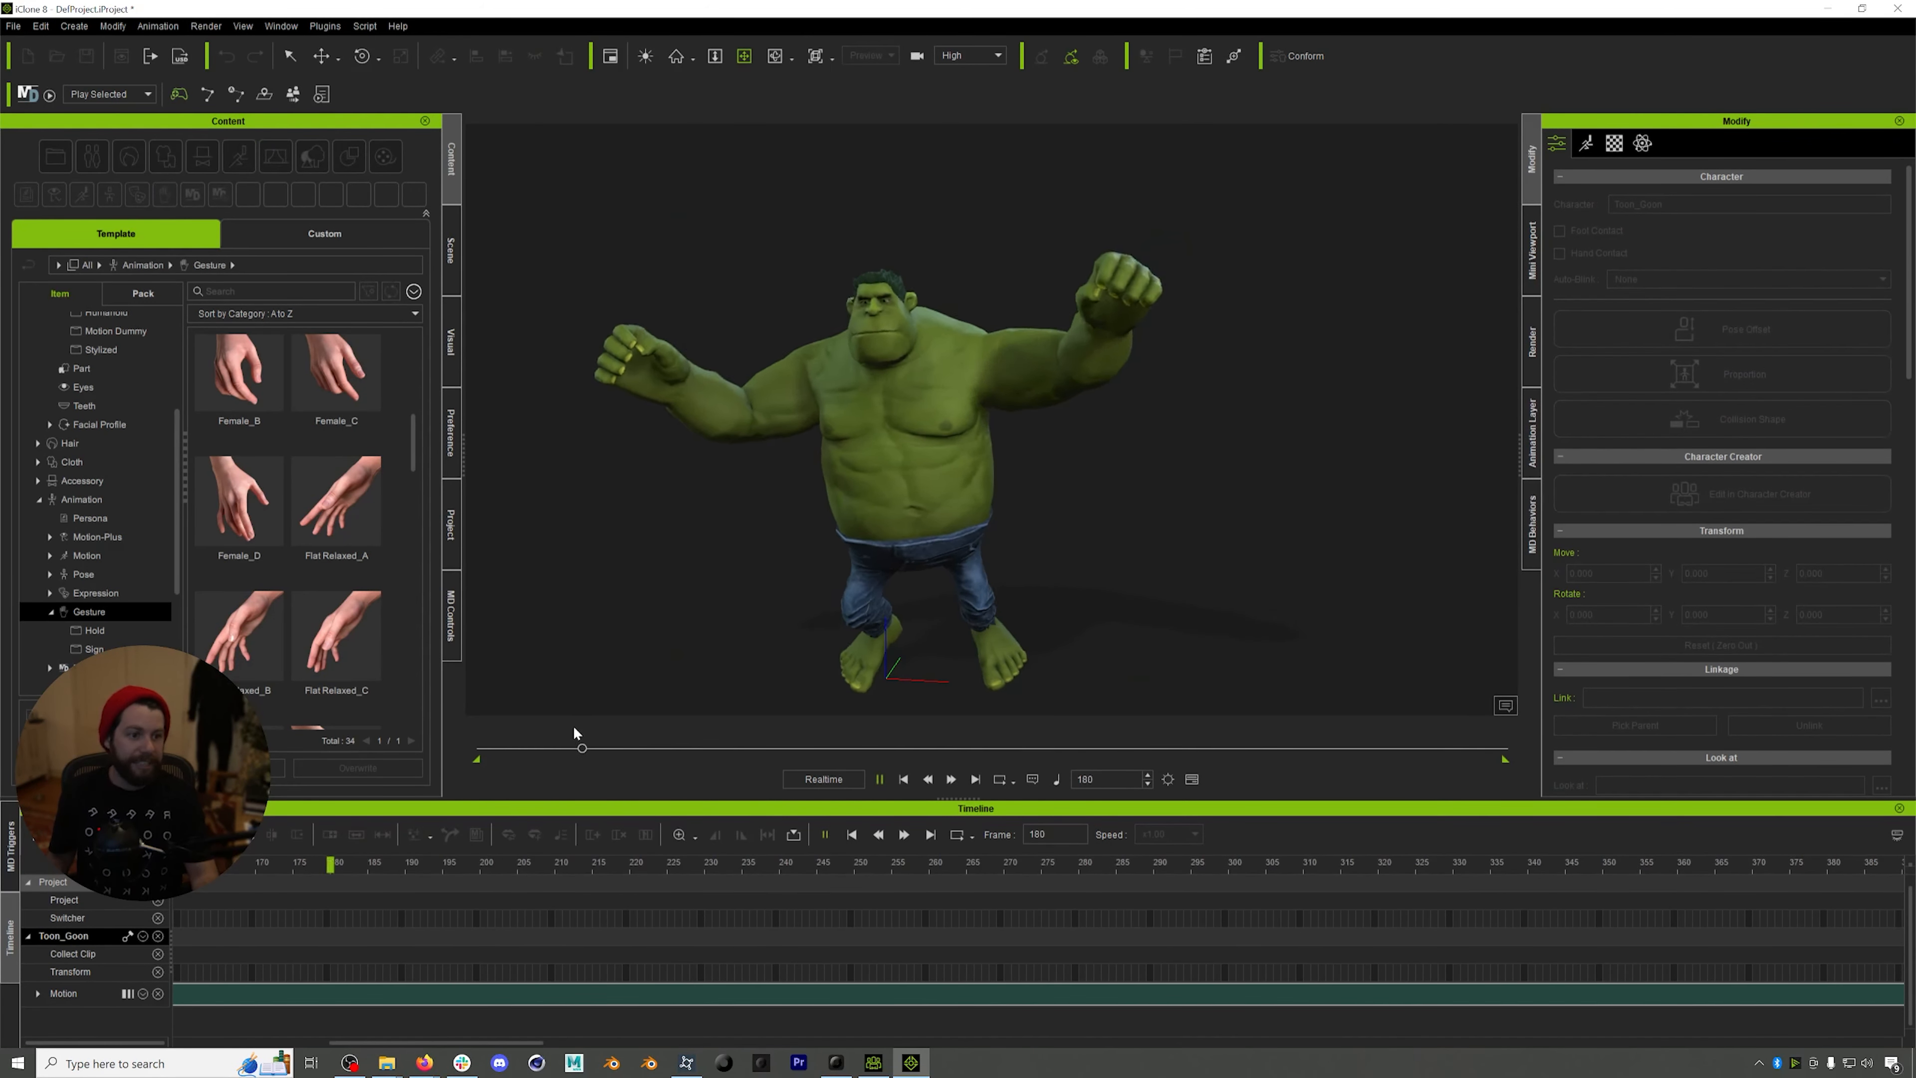